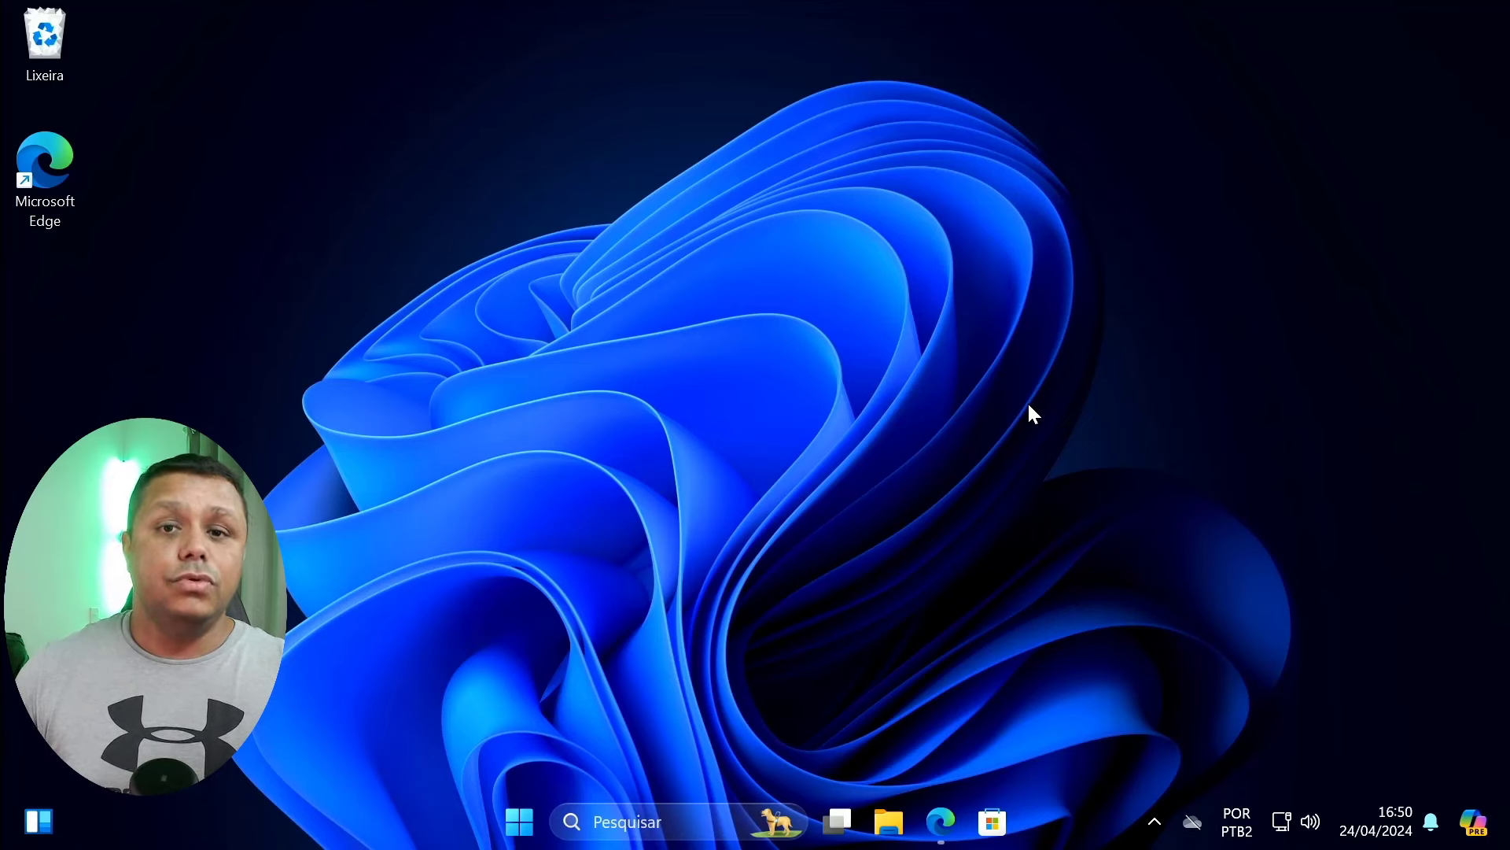
Step: Switch to Edge, find the download link on Sayro Digital's CrystalDiskInfo page and follow it to the Crystal Dew World site
{"action": "left_click", "coordinate": [955, 812]}
{"action": "left_click", "coordinate": [819, 19]}
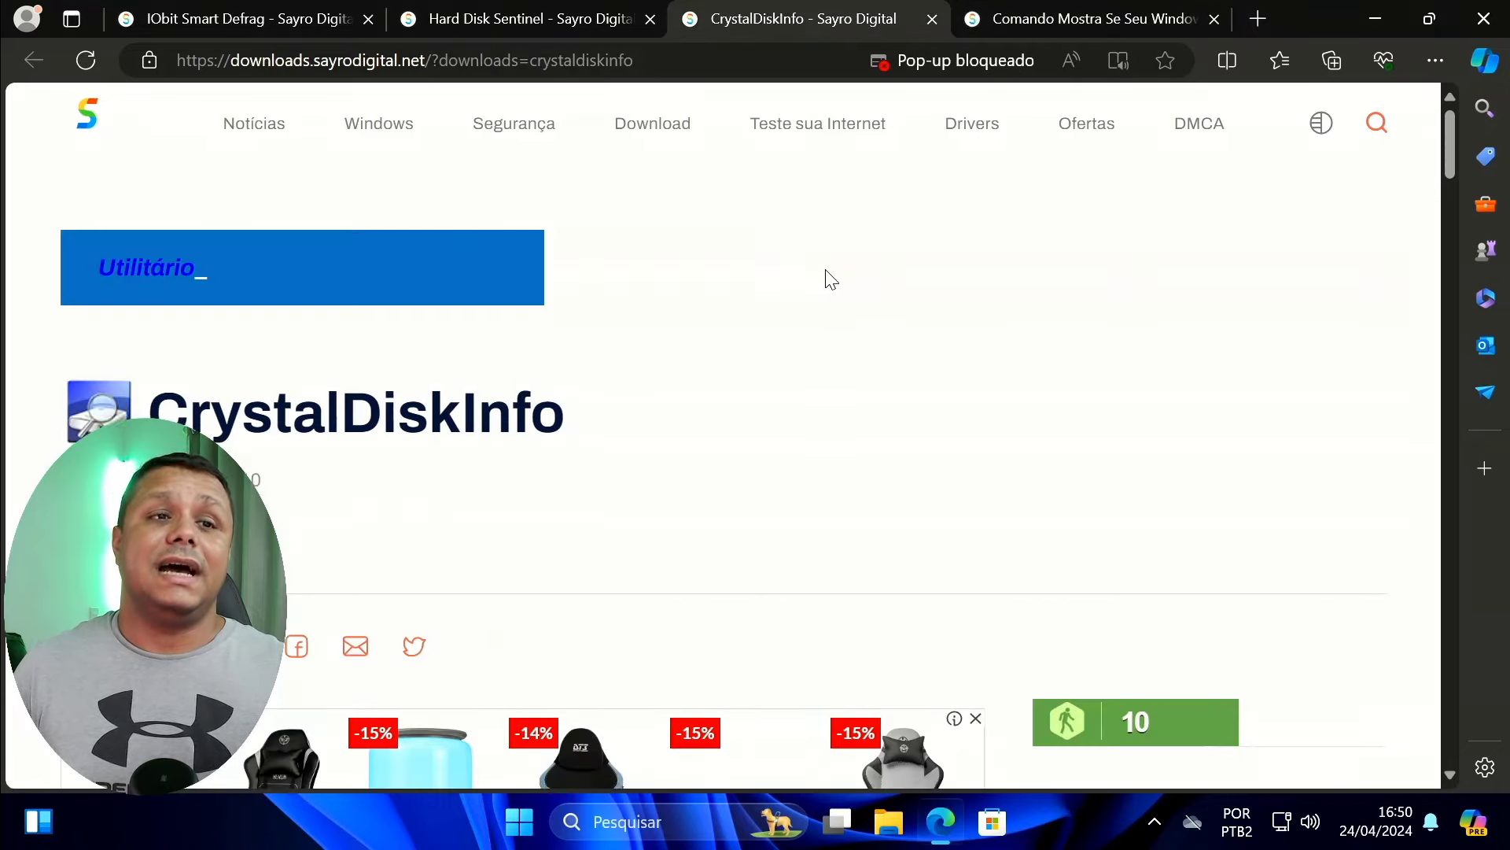
{"action": "scroll", "coordinate": [827, 276], "scroll_direction": "down", "scroll_amount": 1}
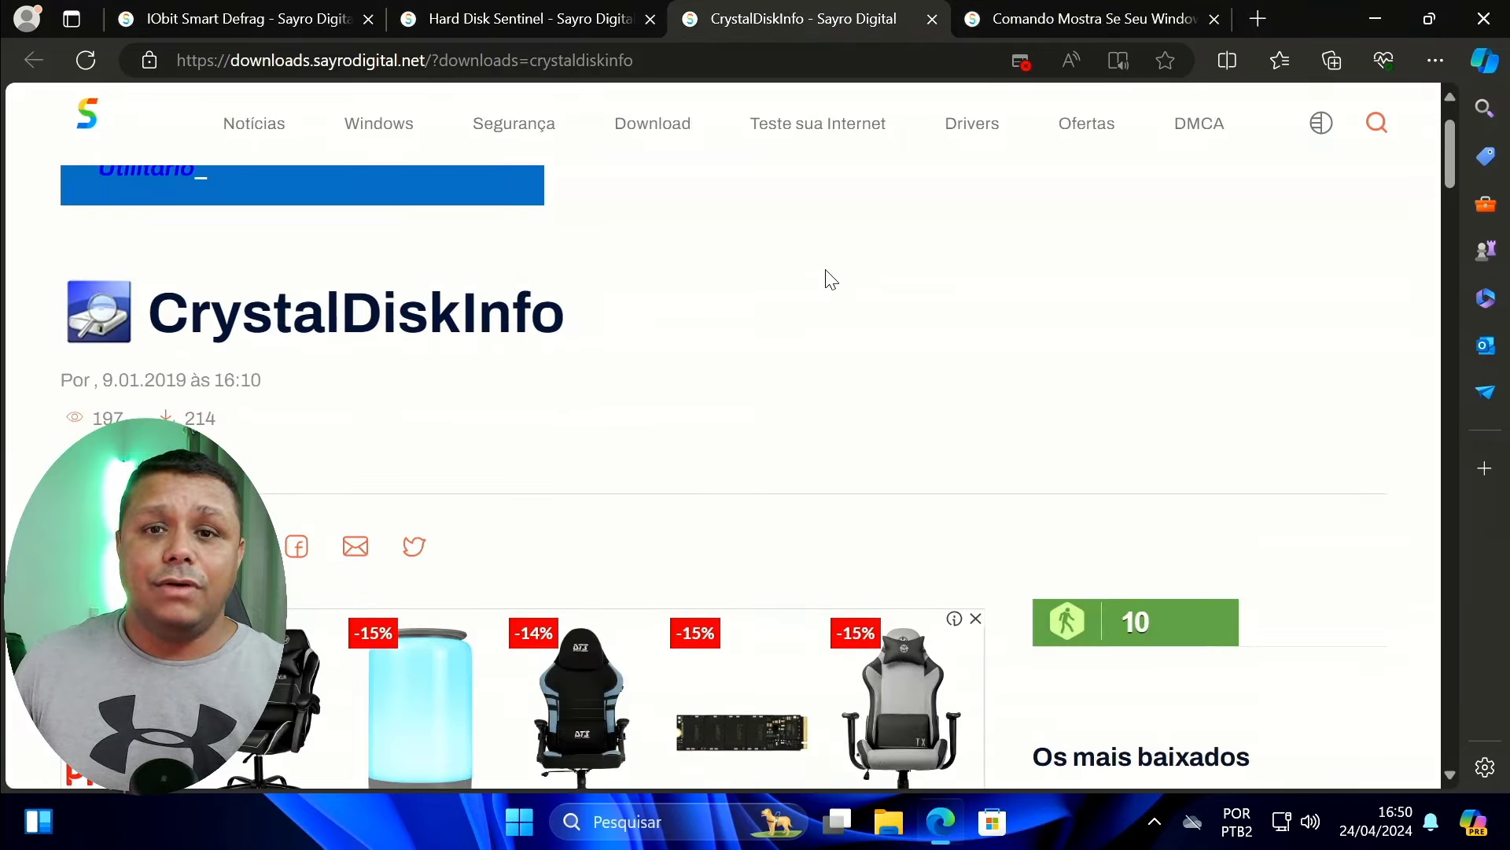
{"action": "scroll", "coordinate": [826, 281], "scroll_direction": "down", "scroll_amount": 3}
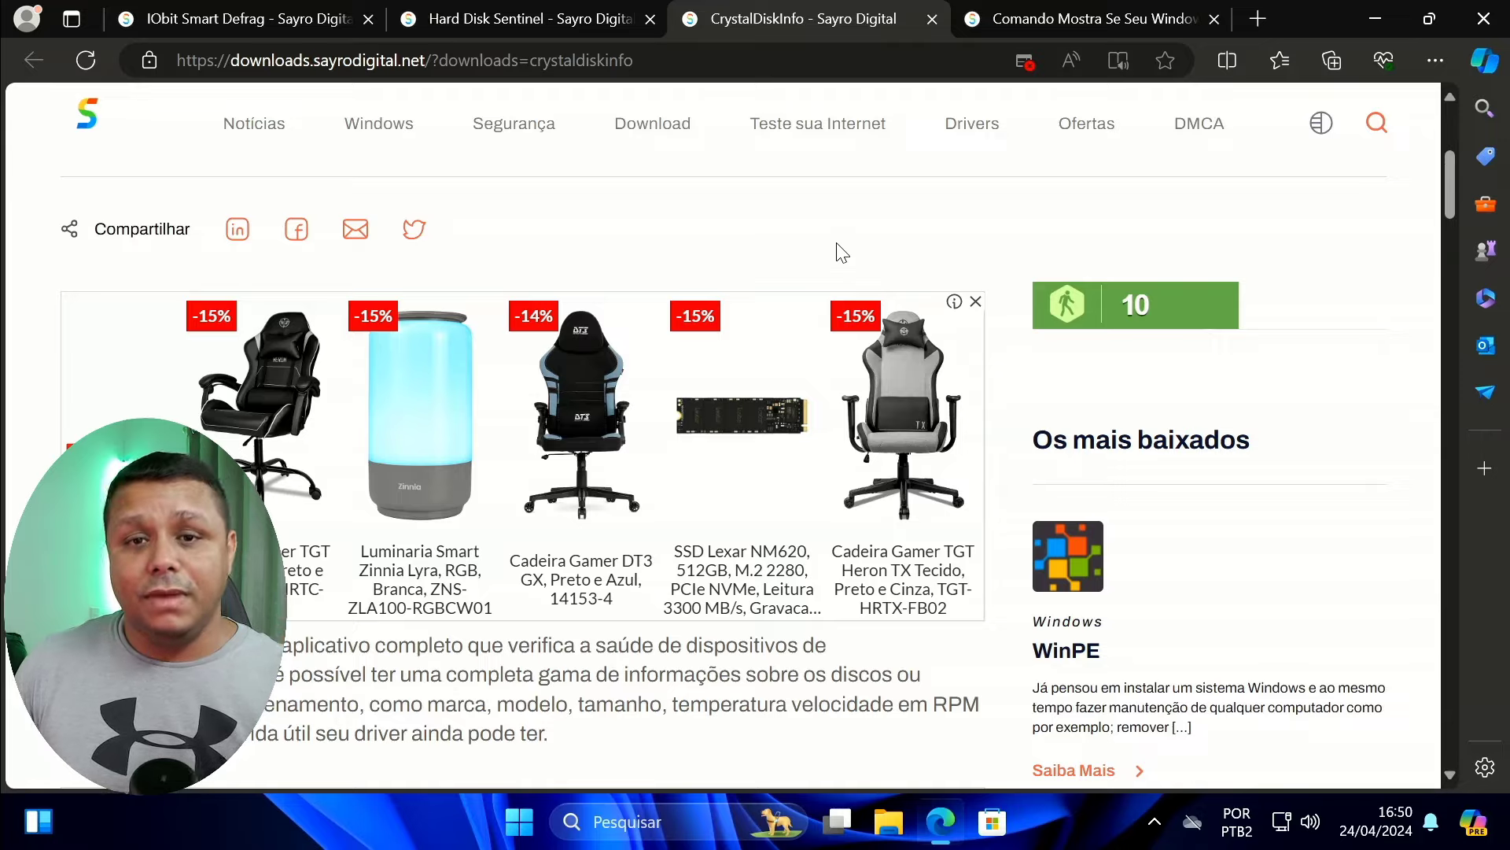
{"action": "scroll", "coordinate": [841, 251], "scroll_direction": "down", "scroll_amount": 15}
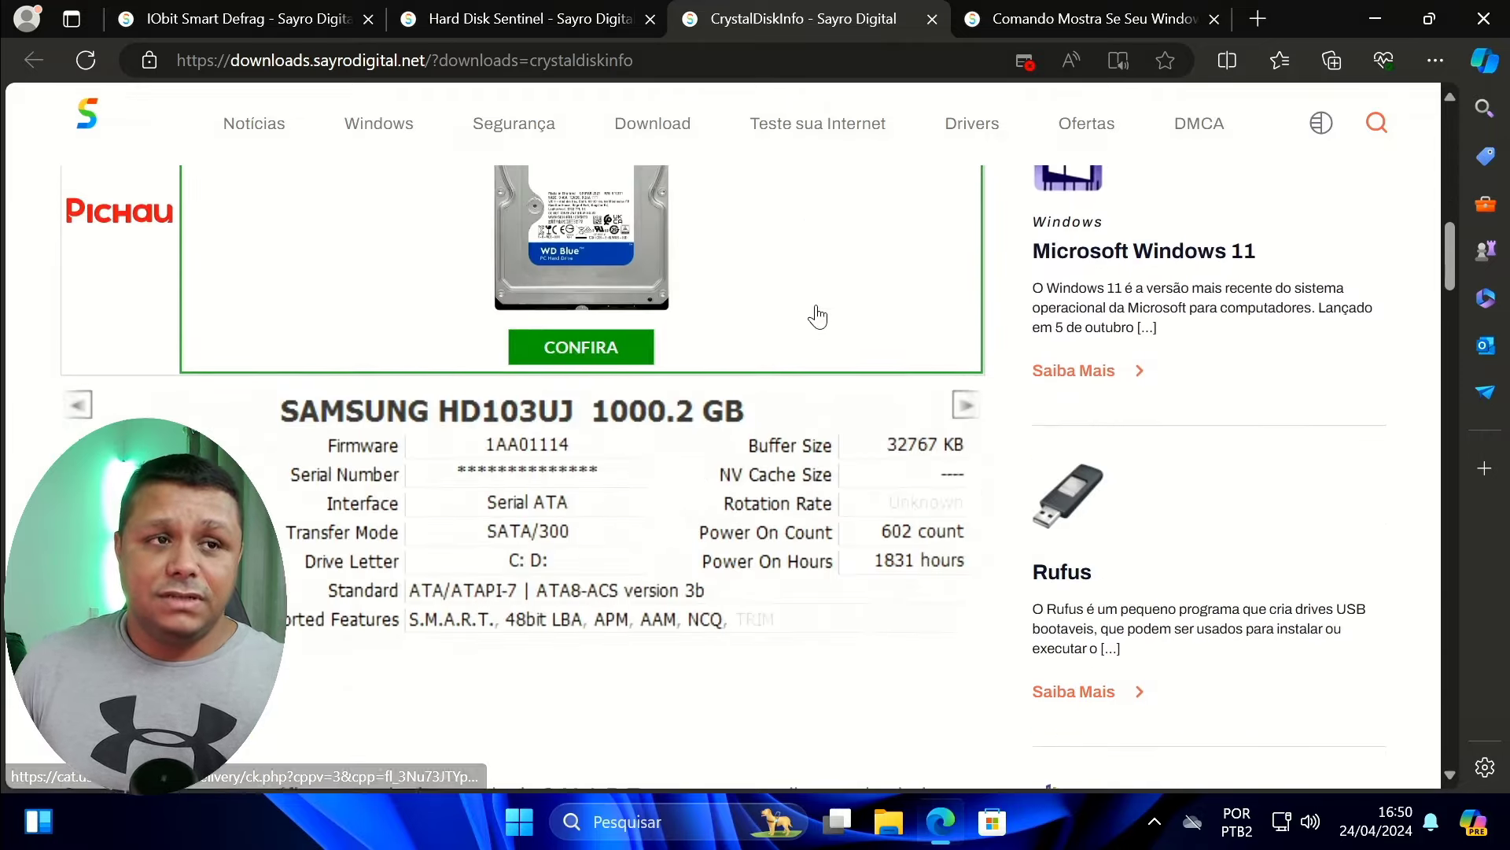
{"action": "scroll", "coordinate": [814, 309], "scroll_direction": "down", "scroll_amount": 15}
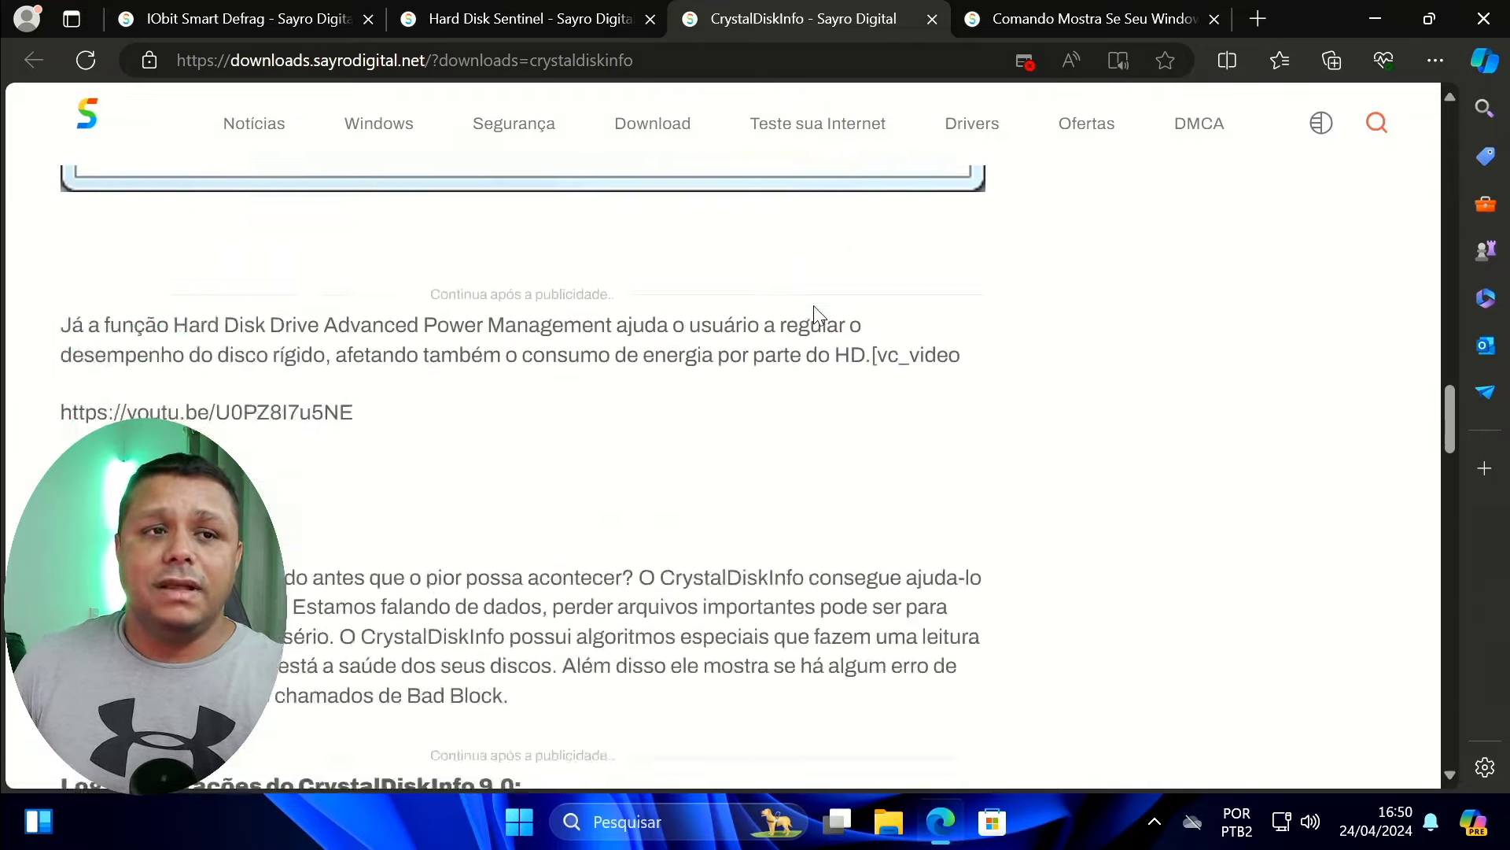
{"action": "scroll", "coordinate": [815, 315], "scroll_direction": "down", "scroll_amount": 10}
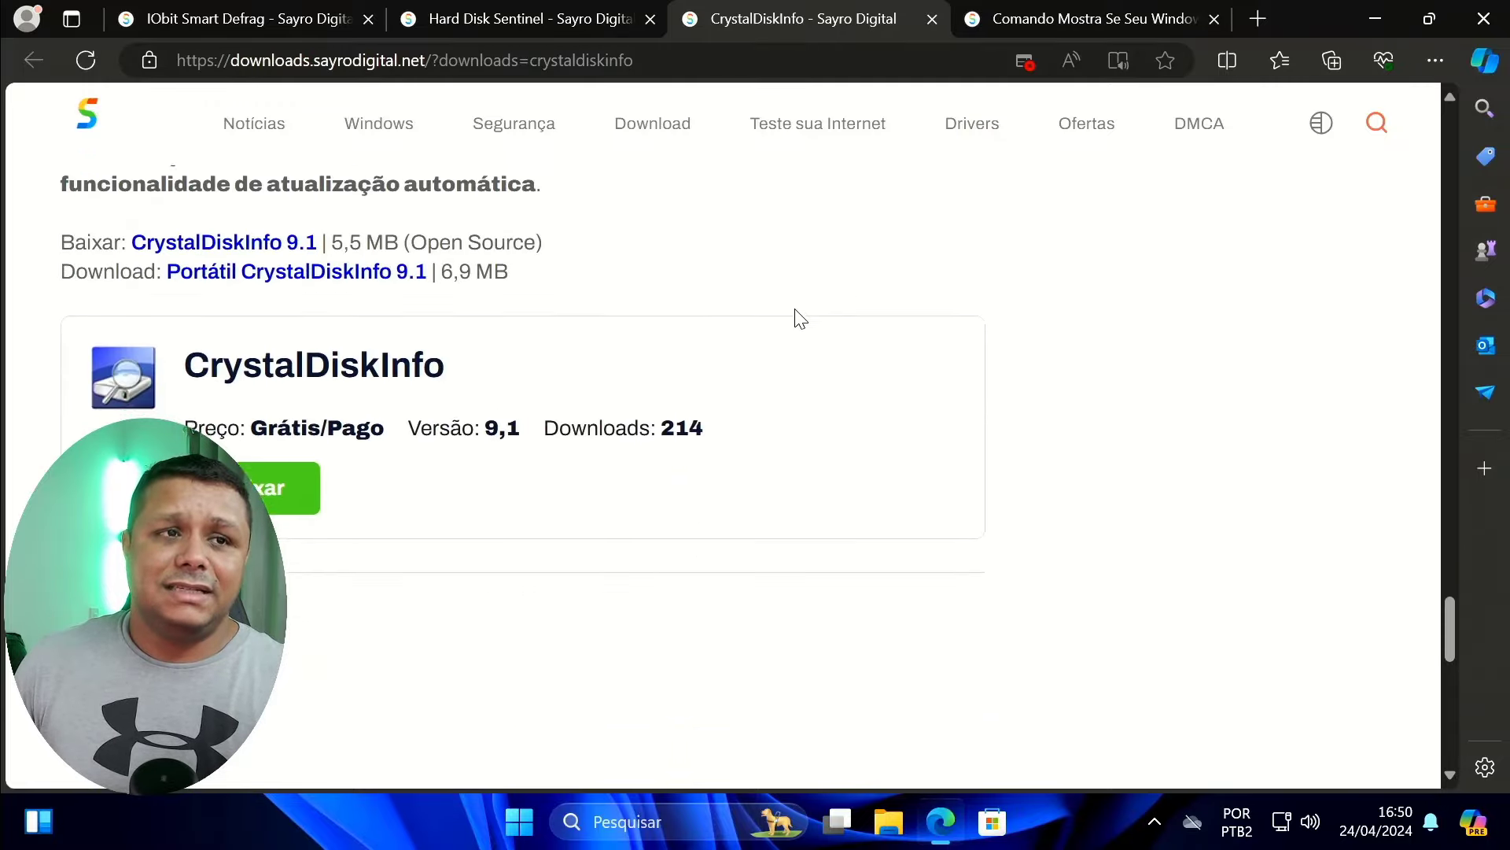
{"action": "left_click", "coordinate": [277, 385]}
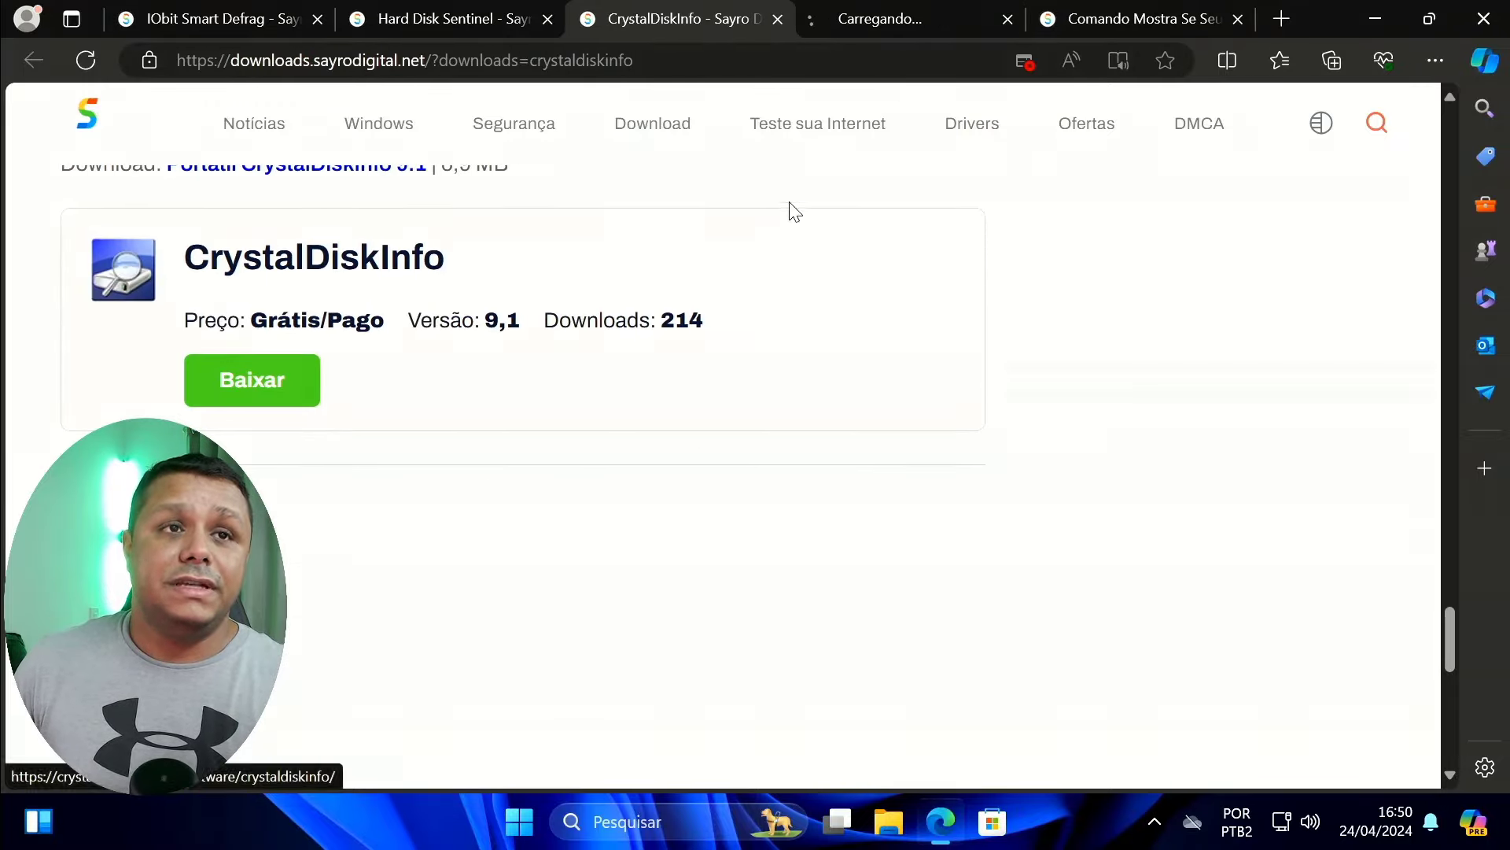
{"action": "left_click", "coordinate": [889, 20]}
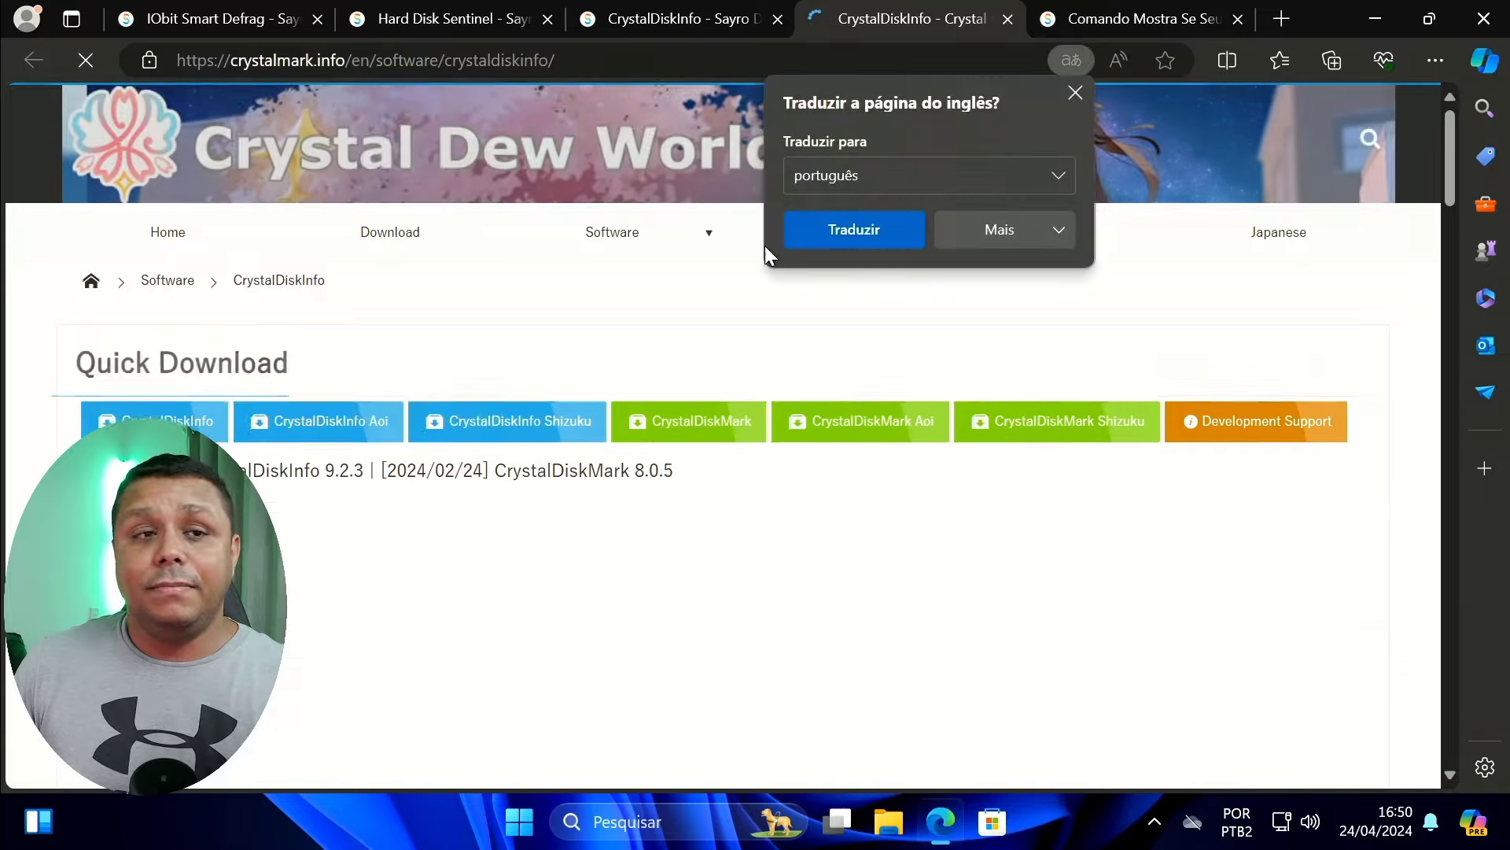
Step: Start the standard CrystalDiskInfo installer download from Quick Download and dismiss the ad covering the page
{"action": "scroll", "coordinate": [234, 311], "scroll_direction": "down", "scroll_amount": 2}
{"action": "left_click", "coordinate": [120, 309]}
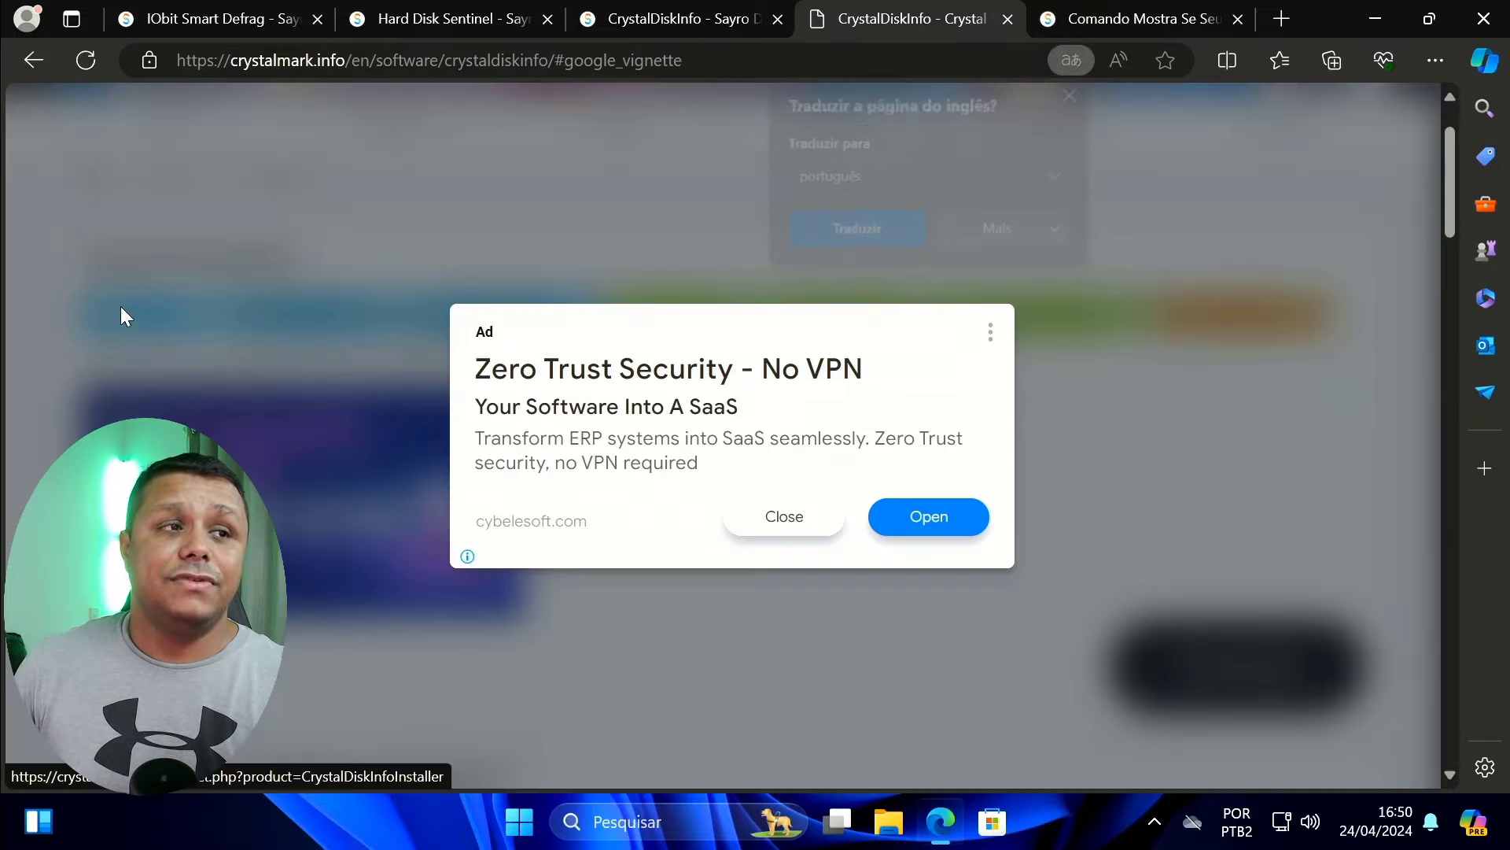
{"action": "left_click", "coordinate": [809, 523]}
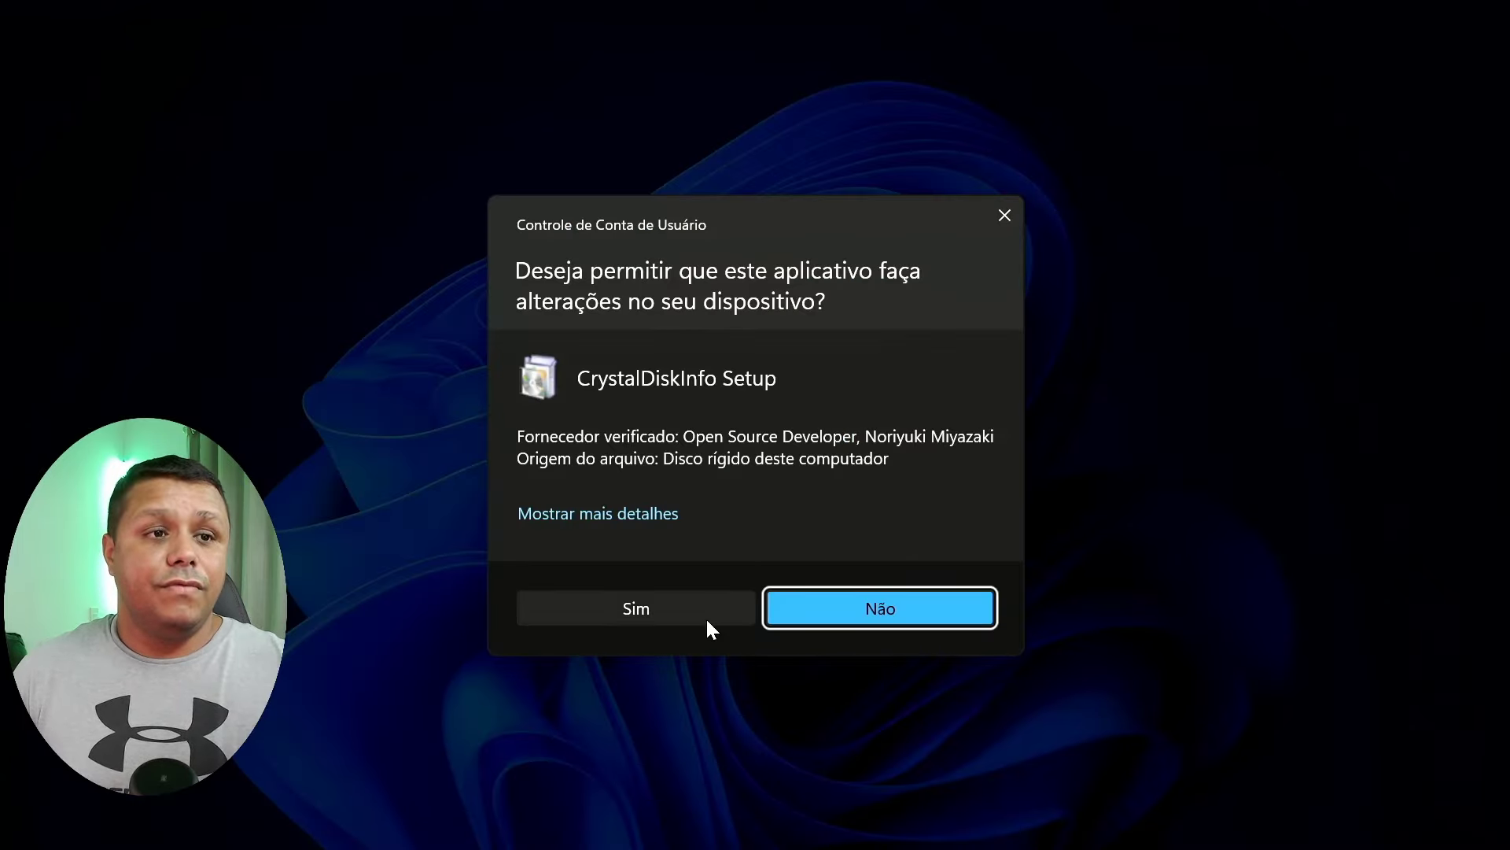
Step: Install CrystalDiskInfo 9.2.3, allowing device changes, accepting the licence and keeping the default options, and launch the program on completion
{"action": "left_click", "coordinate": [707, 620]}
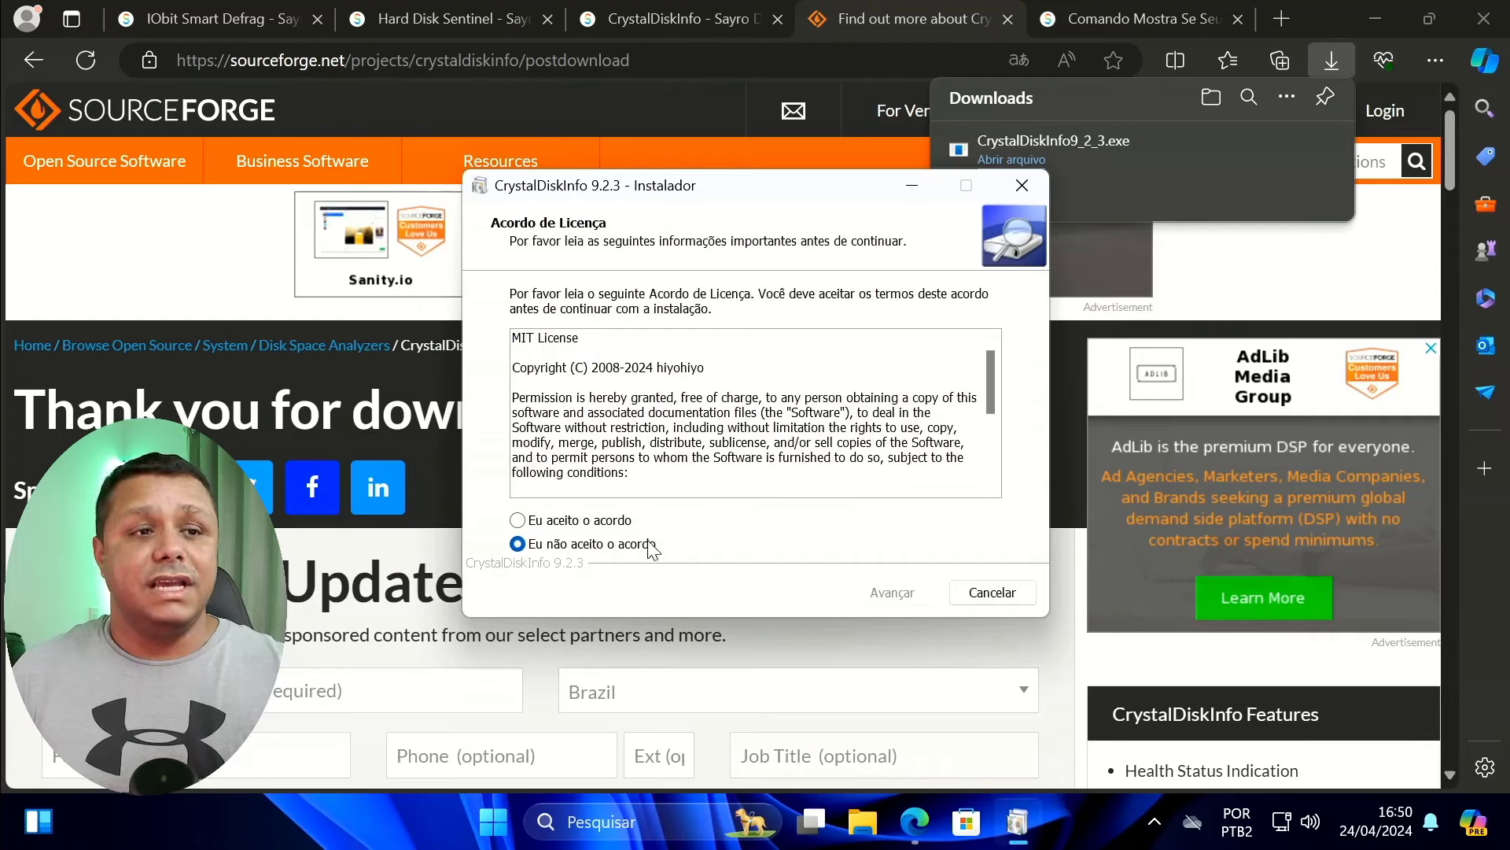
{"action": "left_click", "coordinate": [630, 523]}
{"action": "left_click", "coordinate": [885, 594]}
{"action": "left_click", "coordinate": [885, 594]}
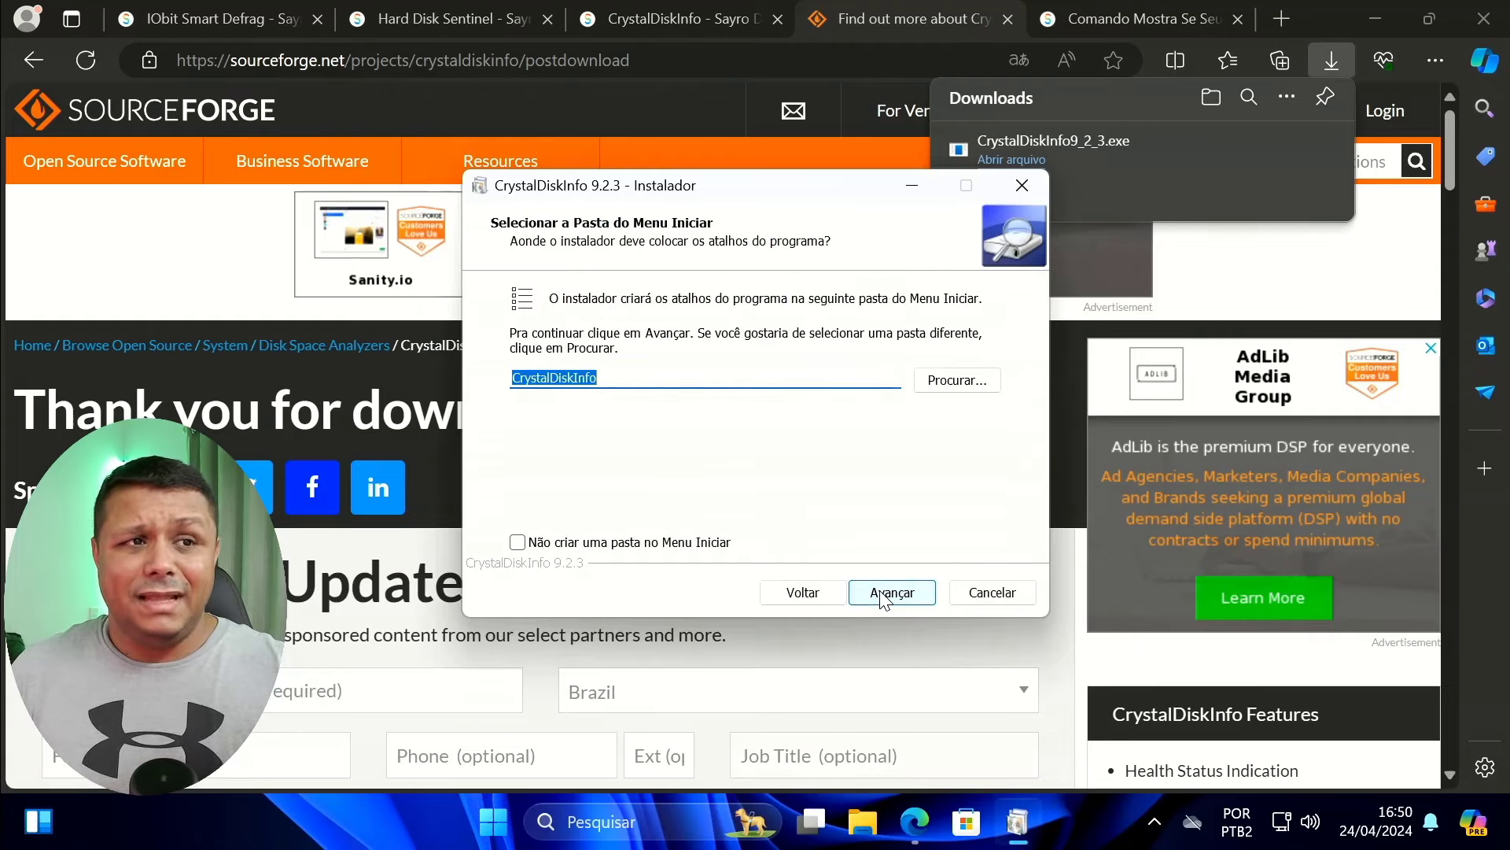
{"action": "left_click", "coordinate": [885, 593]}
{"action": "left_click", "coordinate": [885, 593]}
{"action": "left_click", "coordinate": [885, 592]}
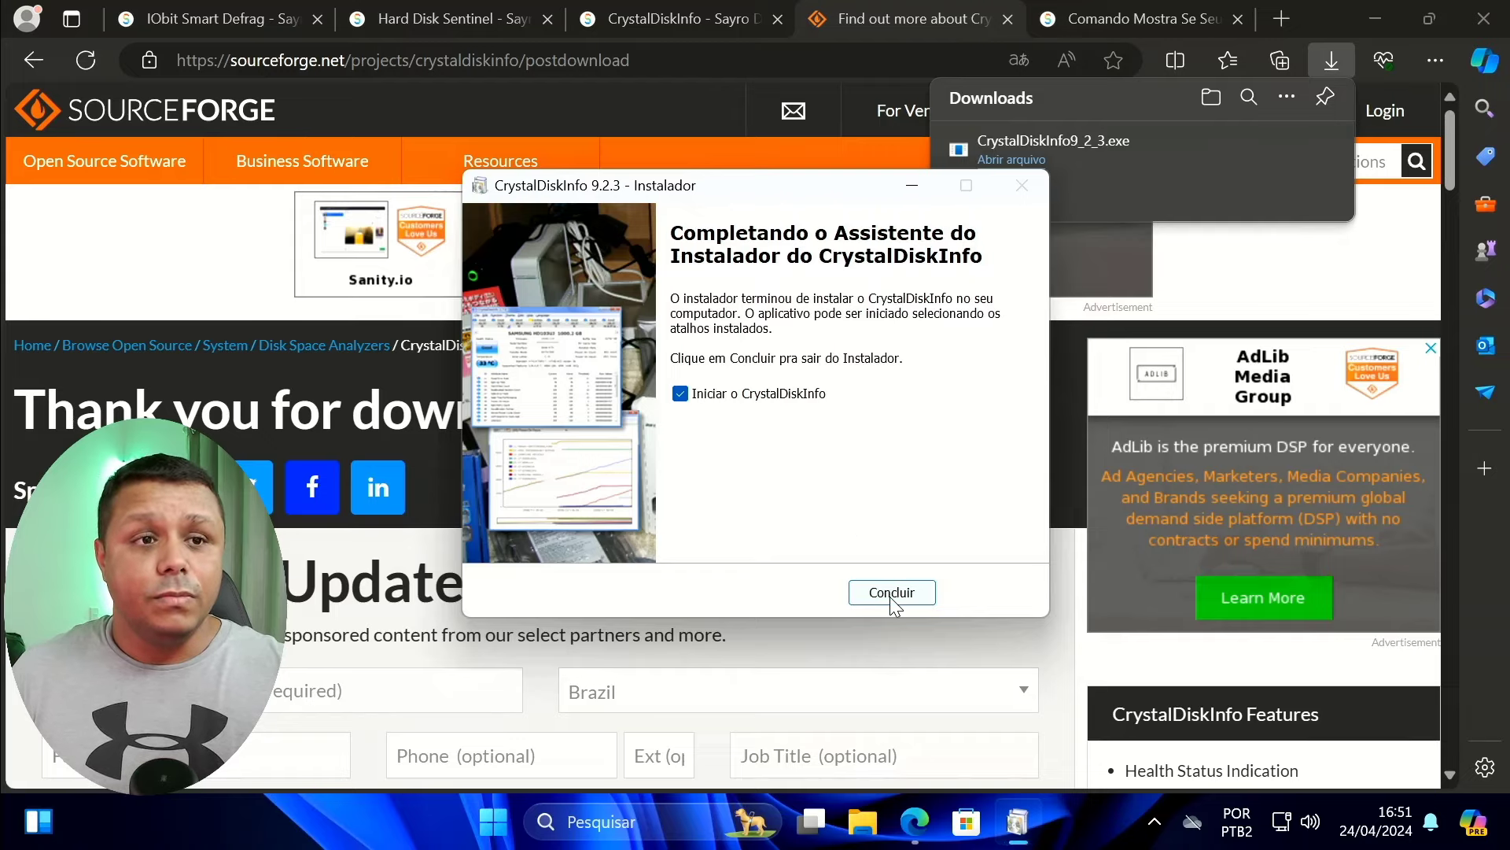
{"action": "left_click", "coordinate": [891, 594]}
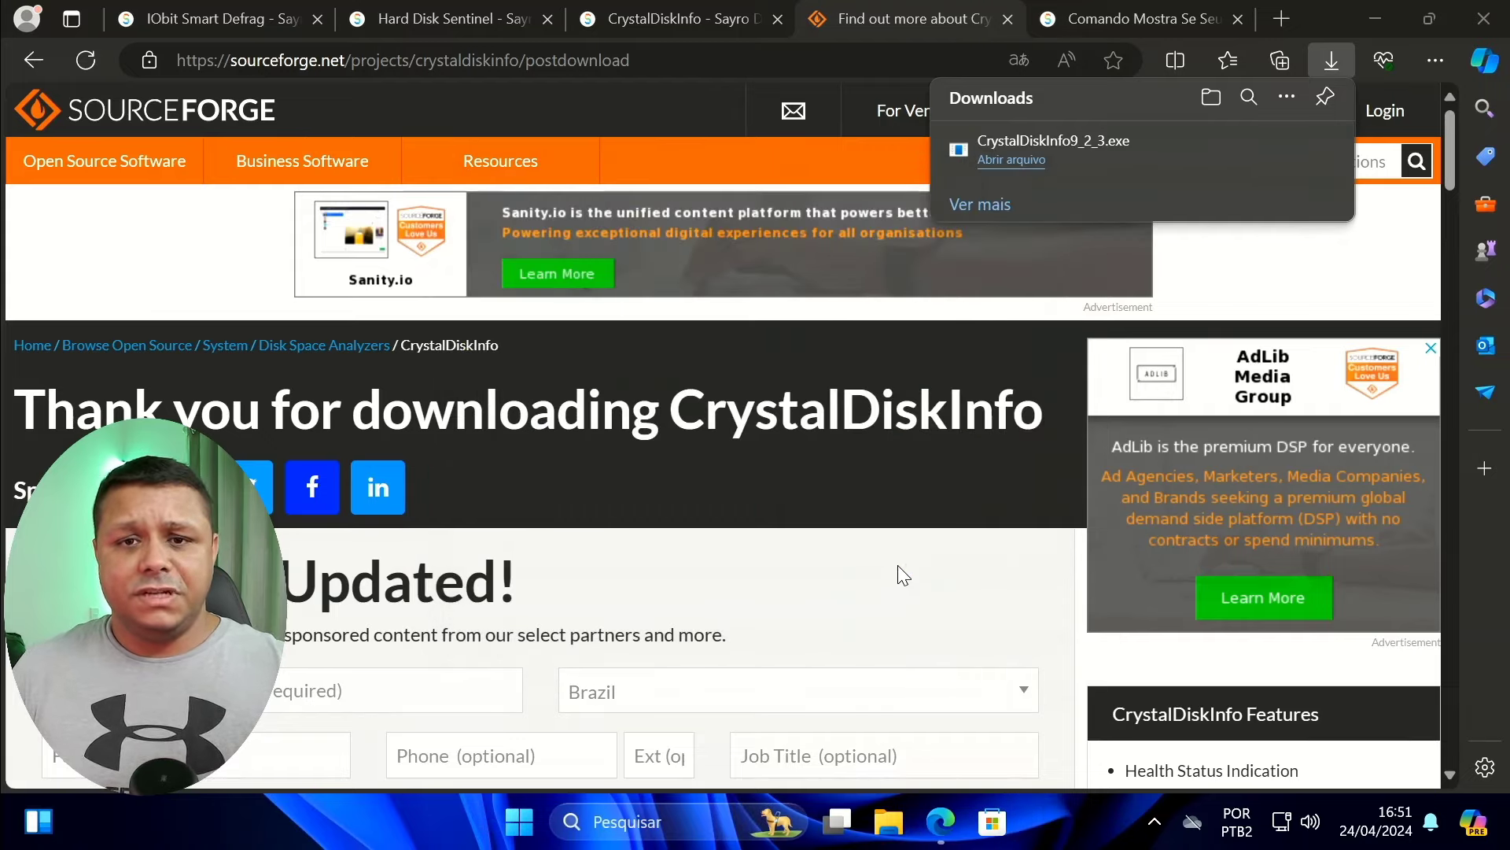
Step: Close the SourceForge download page and bring the CrystalDiskInfo window forward, positioned so that all its attributes fit on screen
{"action": "key", "text": "alt+Left"}
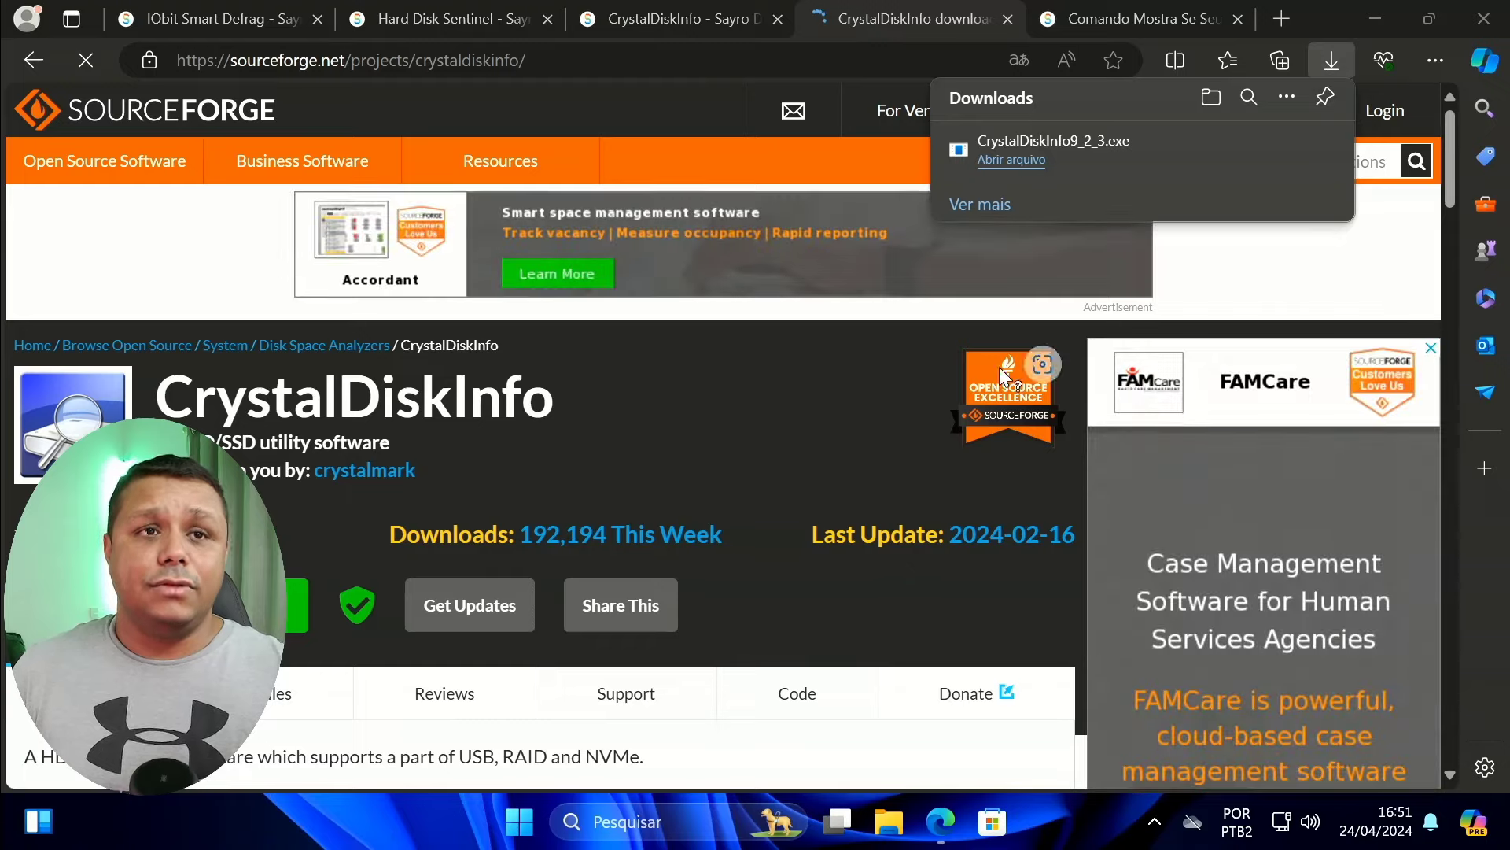
{"action": "left_click", "coordinate": [1009, 19]}
{"action": "left_click", "coordinate": [980, 21]}
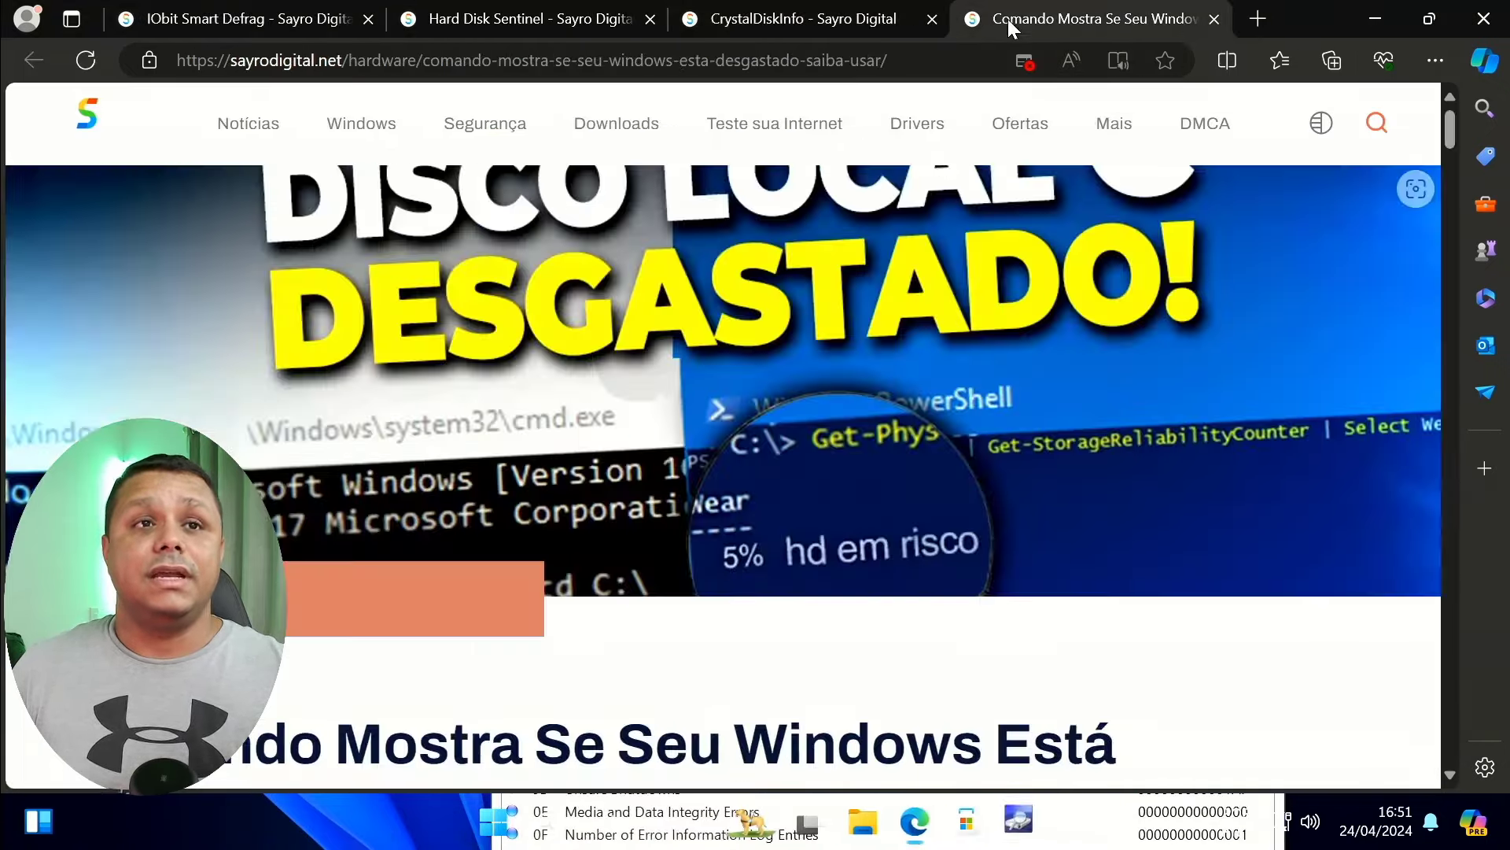
{"action": "left_click", "coordinate": [1019, 821]}
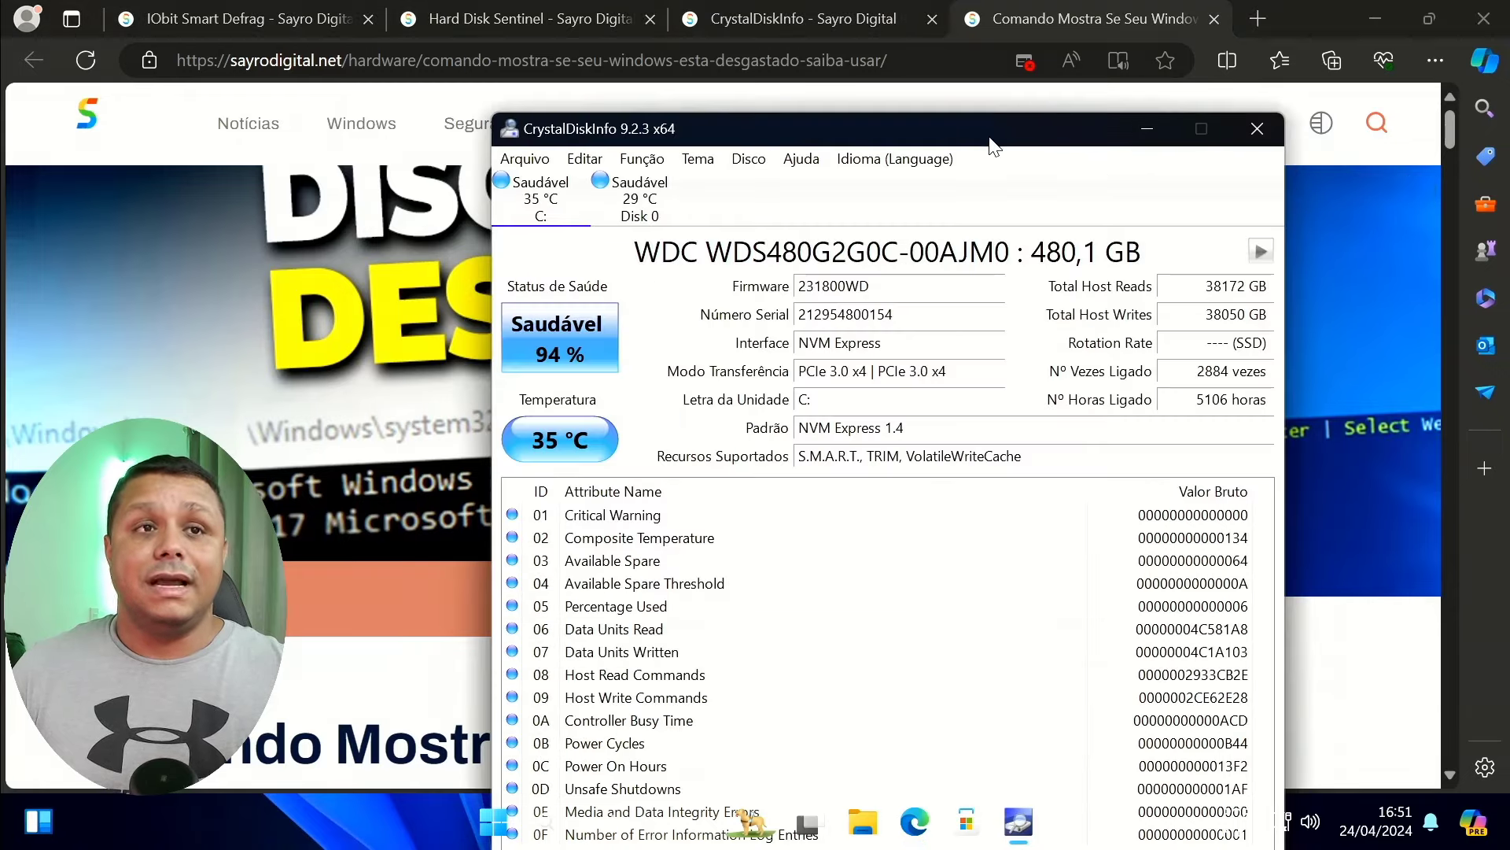
{"action": "left_click_drag", "start_coordinate": [990, 139], "coordinate": [873, 39]}
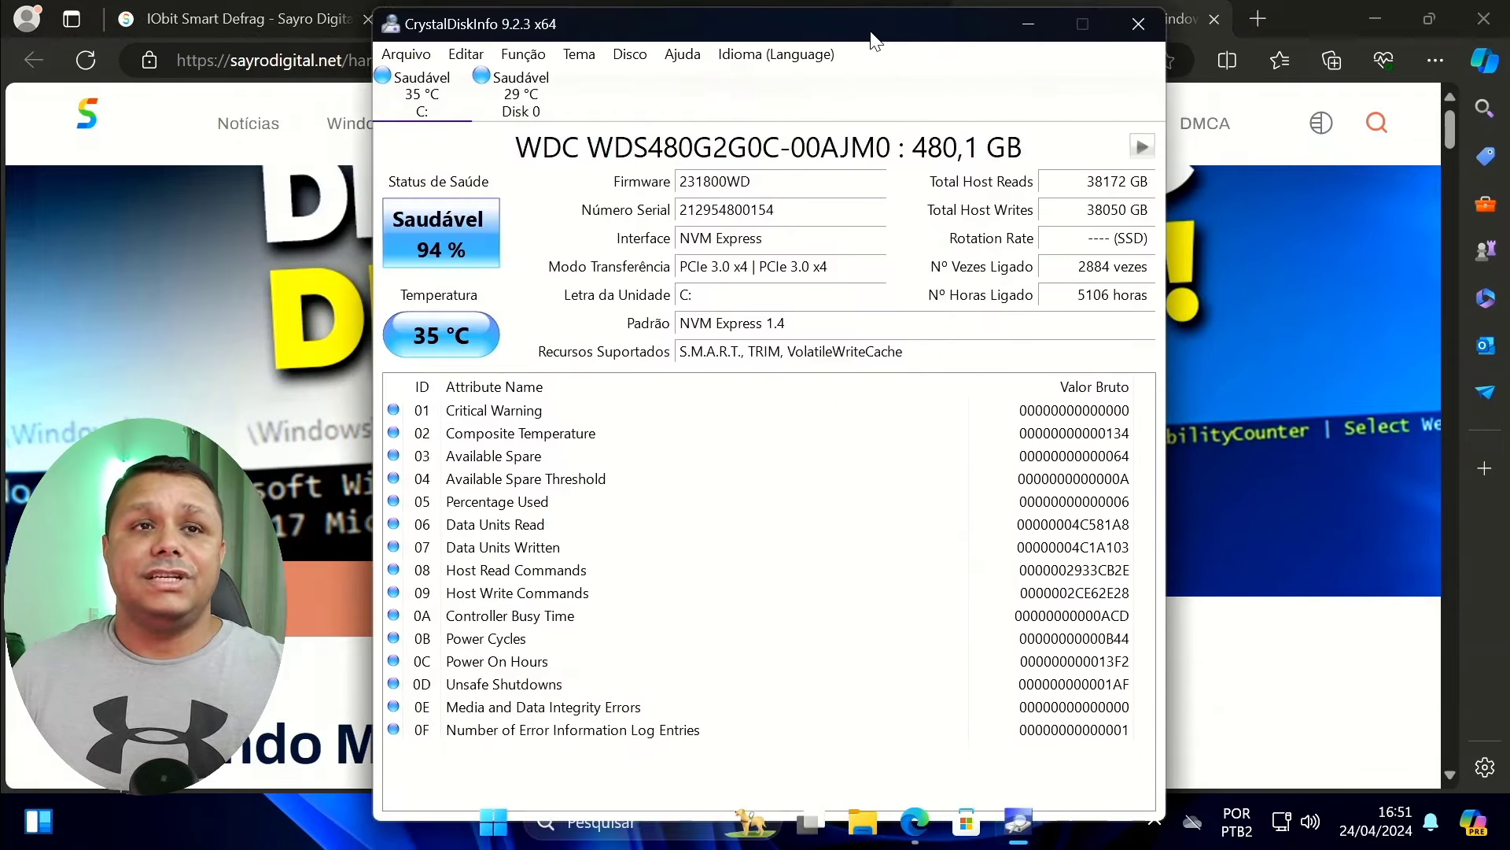
Step: Read the Sayro Digital article on the disk wear command through the section "Como saber se meu SSD está desgastado?"
{"action": "left_click", "coordinate": [315, 368]}
{"action": "scroll", "coordinate": [633, 409], "scroll_direction": "down", "scroll_amount": 5}
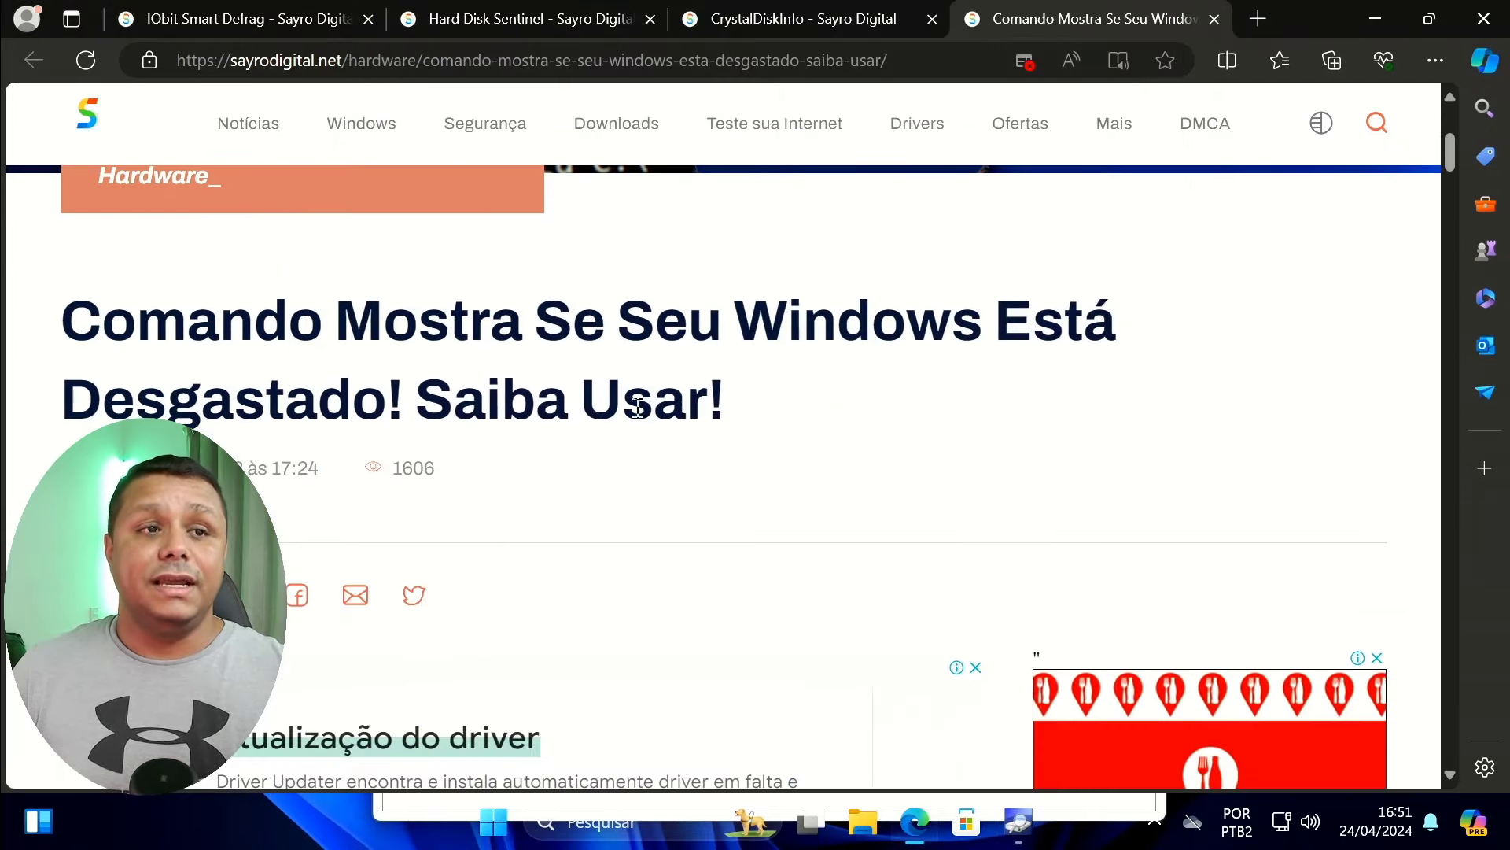
{"action": "left_click_drag", "start_coordinate": [386, 407], "coordinate": [62, 407]}
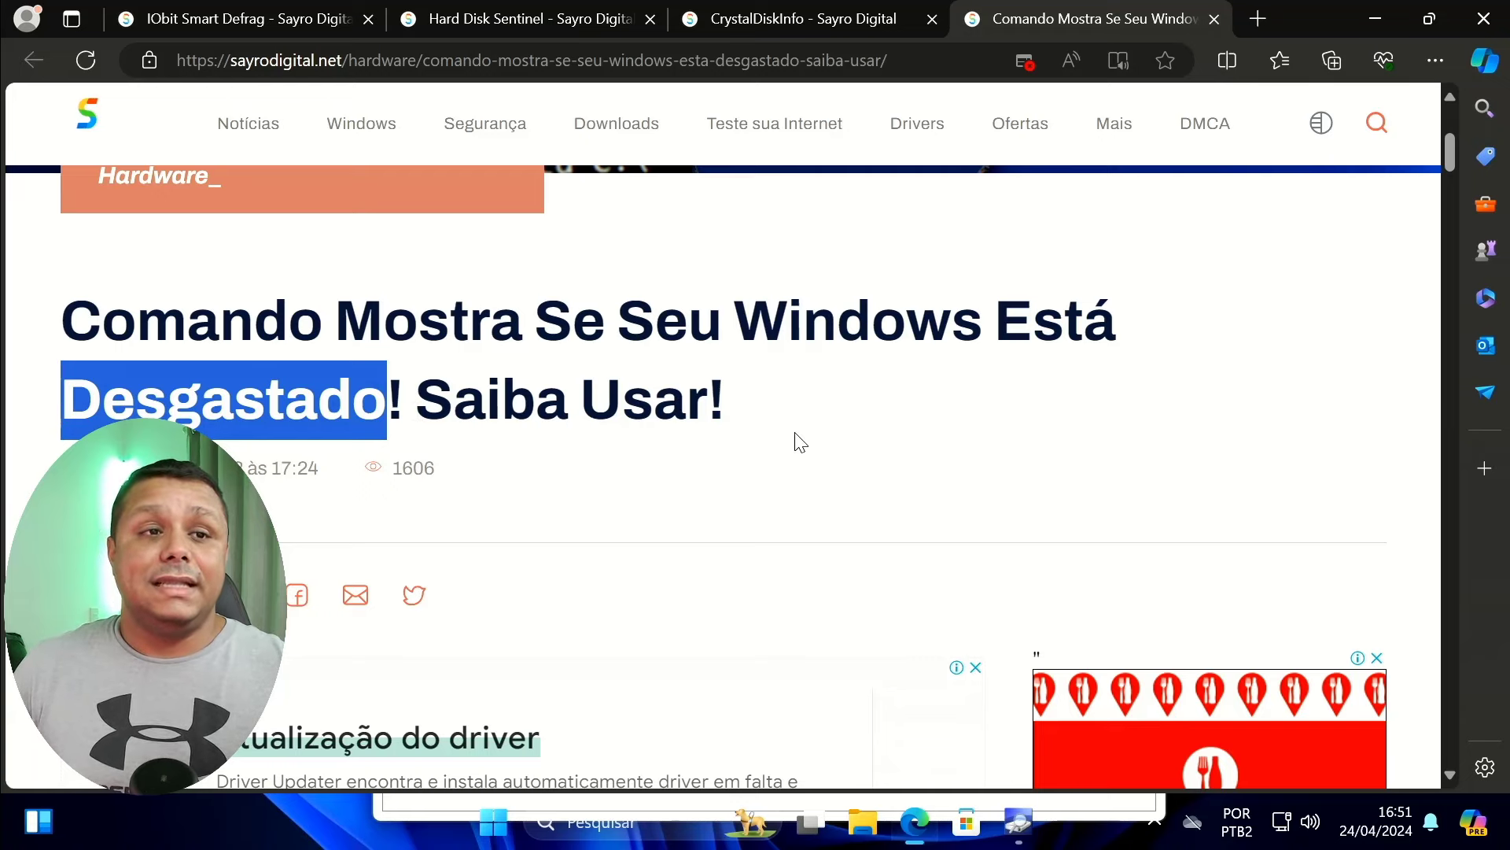
{"action": "scroll", "coordinate": [800, 442], "scroll_direction": "down", "scroll_amount": 10}
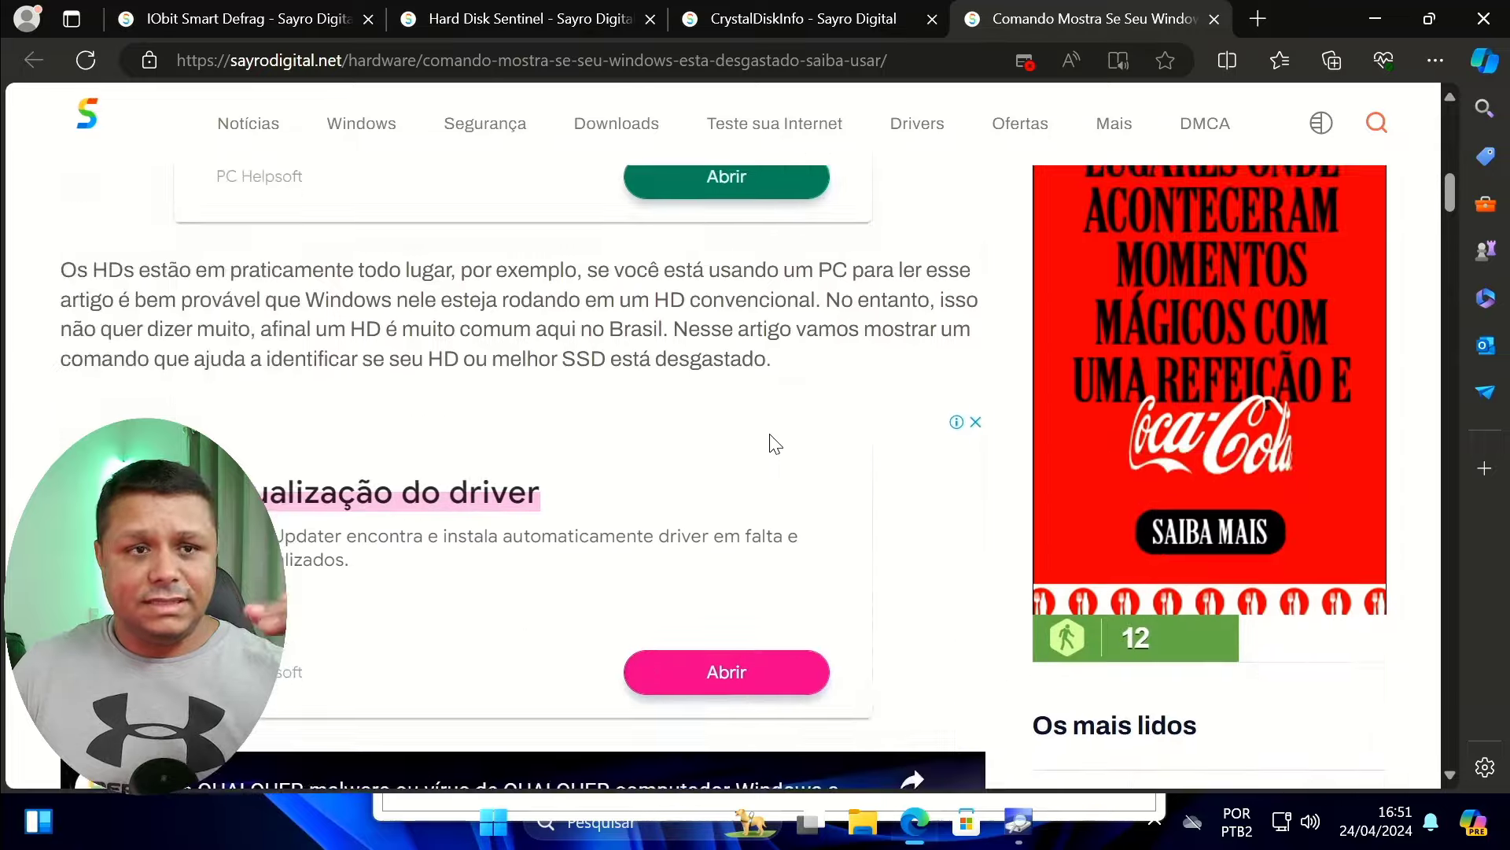
{"action": "scroll", "coordinate": [770, 433], "scroll_direction": "down", "scroll_amount": 4}
{"action": "scroll", "coordinate": [767, 432], "scroll_direction": "down", "scroll_amount": 5}
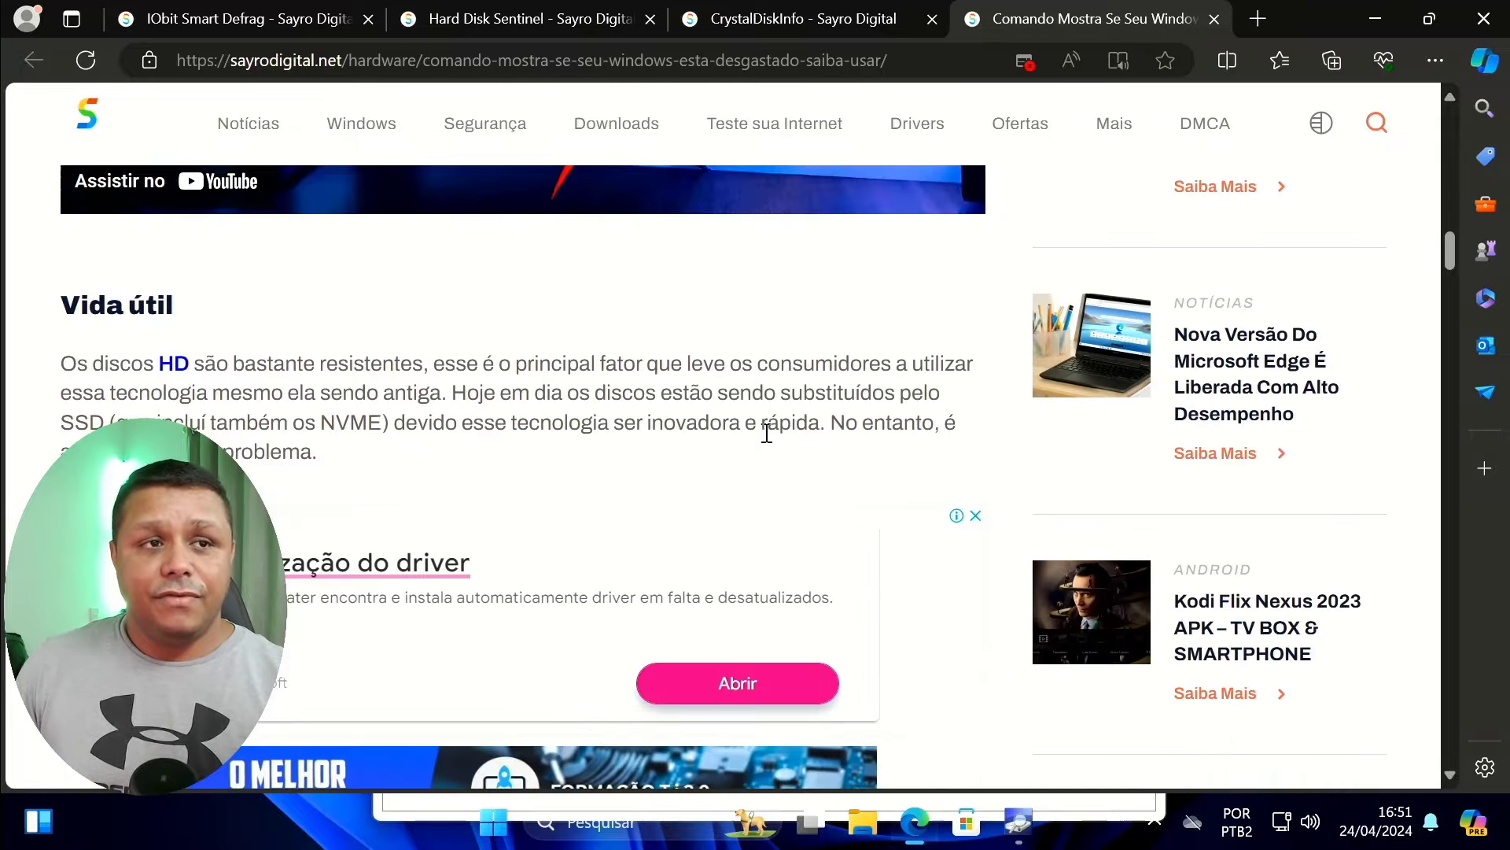
{"action": "scroll", "coordinate": [496, 379], "scroll_direction": "down", "scroll_amount": 8}
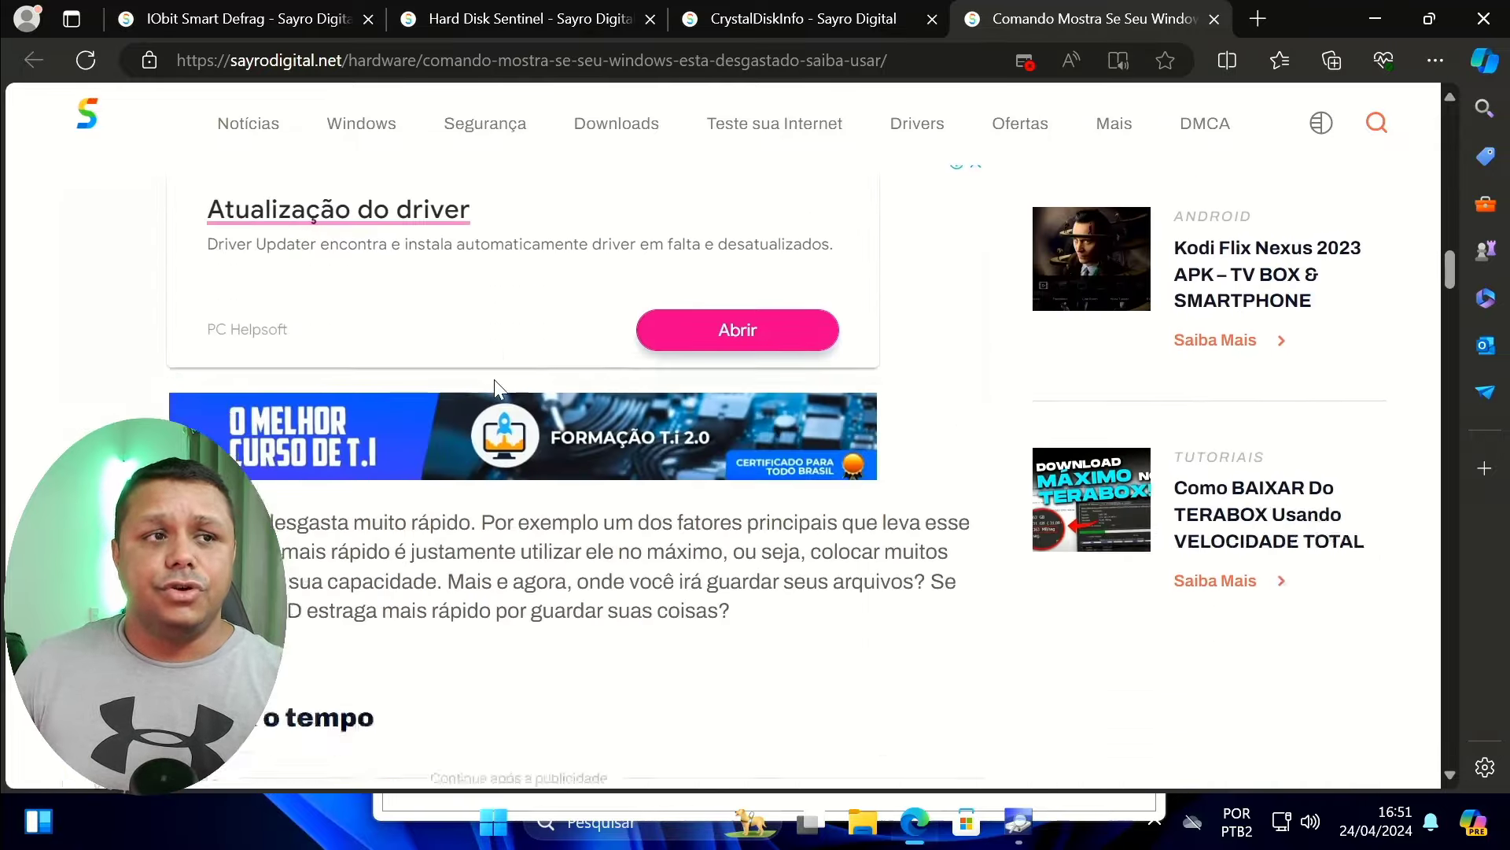
{"action": "scroll", "coordinate": [472, 386], "scroll_direction": "down", "scroll_amount": 2}
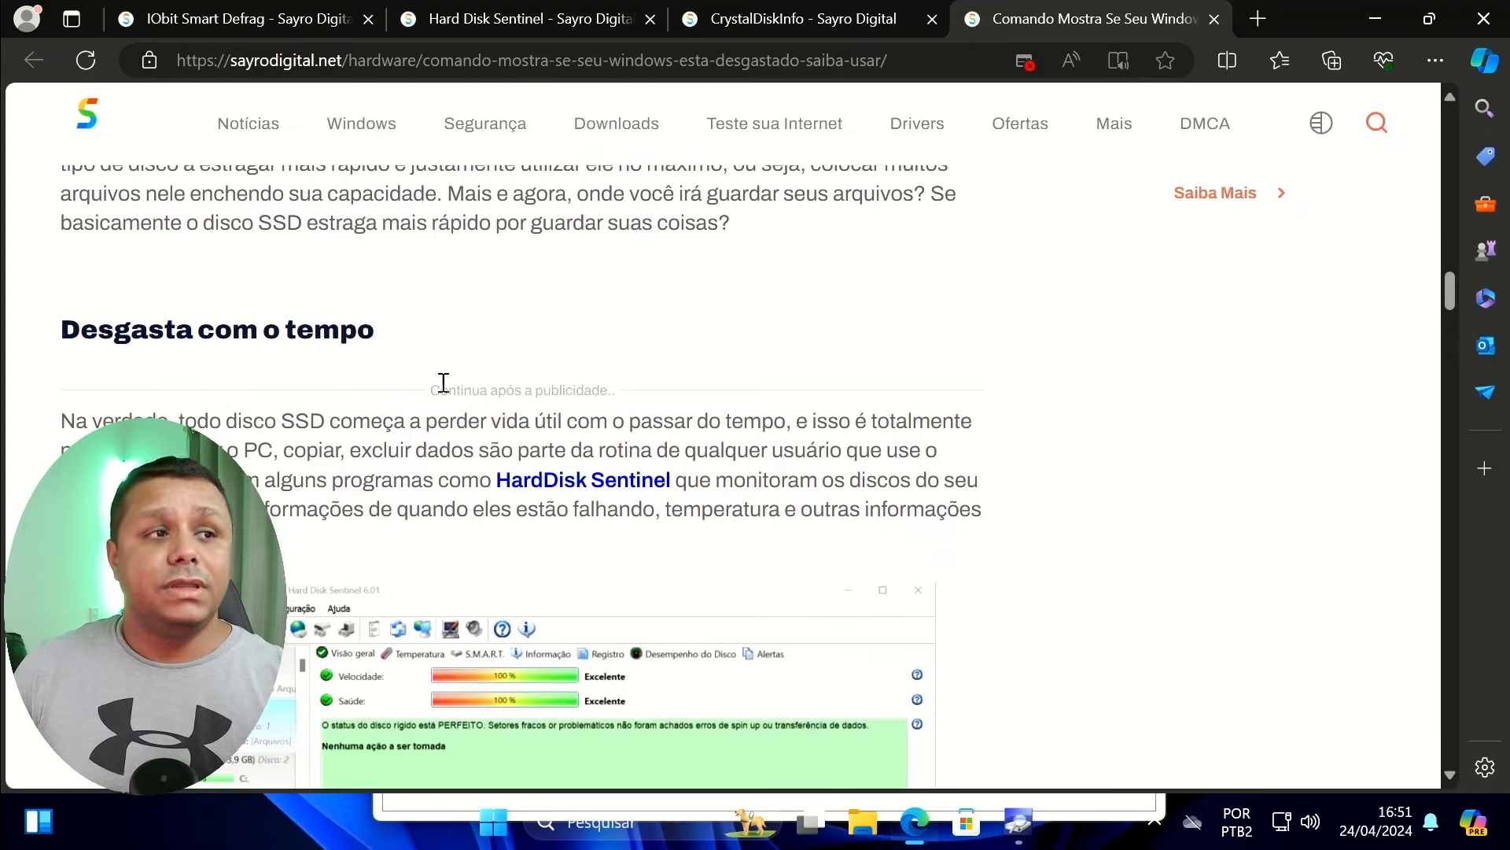
{"action": "scroll", "coordinate": [457, 370], "scroll_direction": "down", "scroll_amount": 5}
{"action": "scroll", "coordinate": [570, 388], "scroll_direction": "down", "scroll_amount": 4}
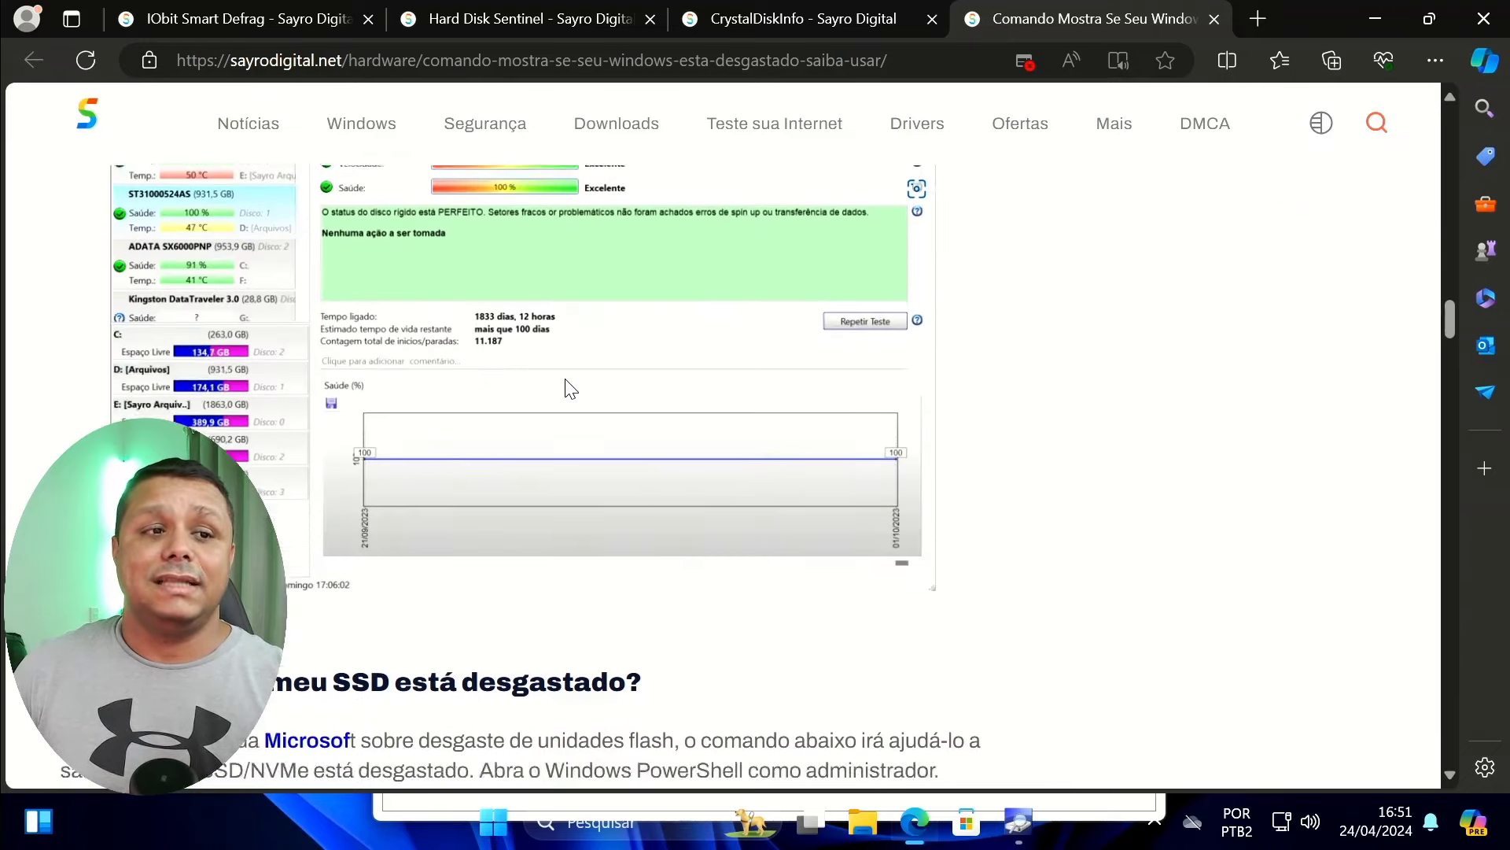
{"action": "scroll", "coordinate": [566, 379], "scroll_direction": "down", "scroll_amount": 5}
{"action": "scroll", "coordinate": [504, 378], "scroll_direction": "up", "scroll_amount": 3}
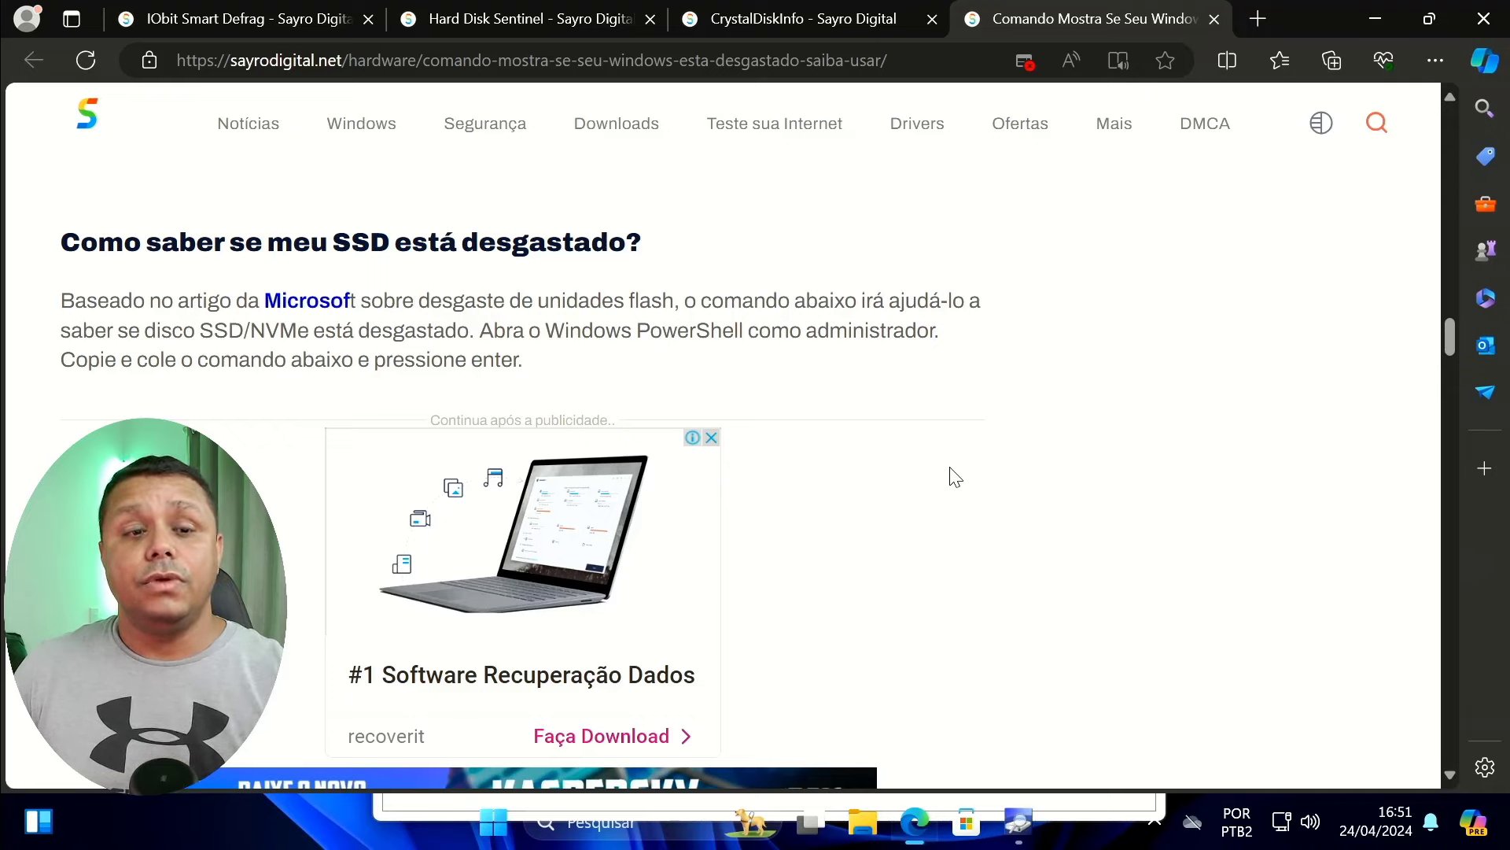
Step: Check drive C:'s type in CrystalDiskInfo's rotation rate and in Task Manager's performance details for Disco 1, and return to CrystalDiskInfo
{"action": "left_click", "coordinate": [1019, 822]}
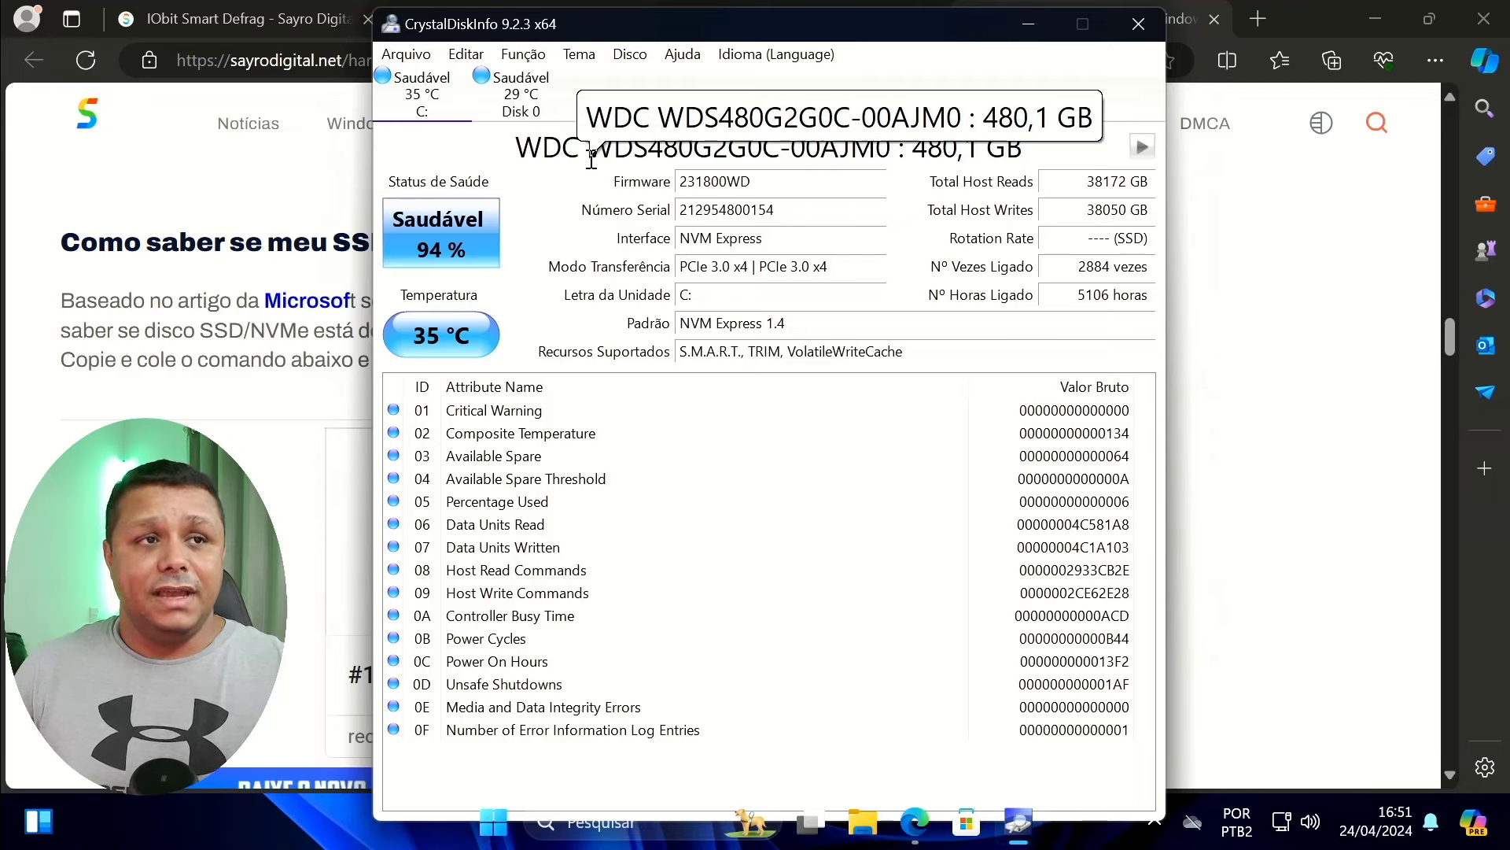
{"action": "left_click_drag", "start_coordinate": [1109, 239], "coordinate": [1153, 238]}
{"action": "right_click", "coordinate": [1110, 826]}
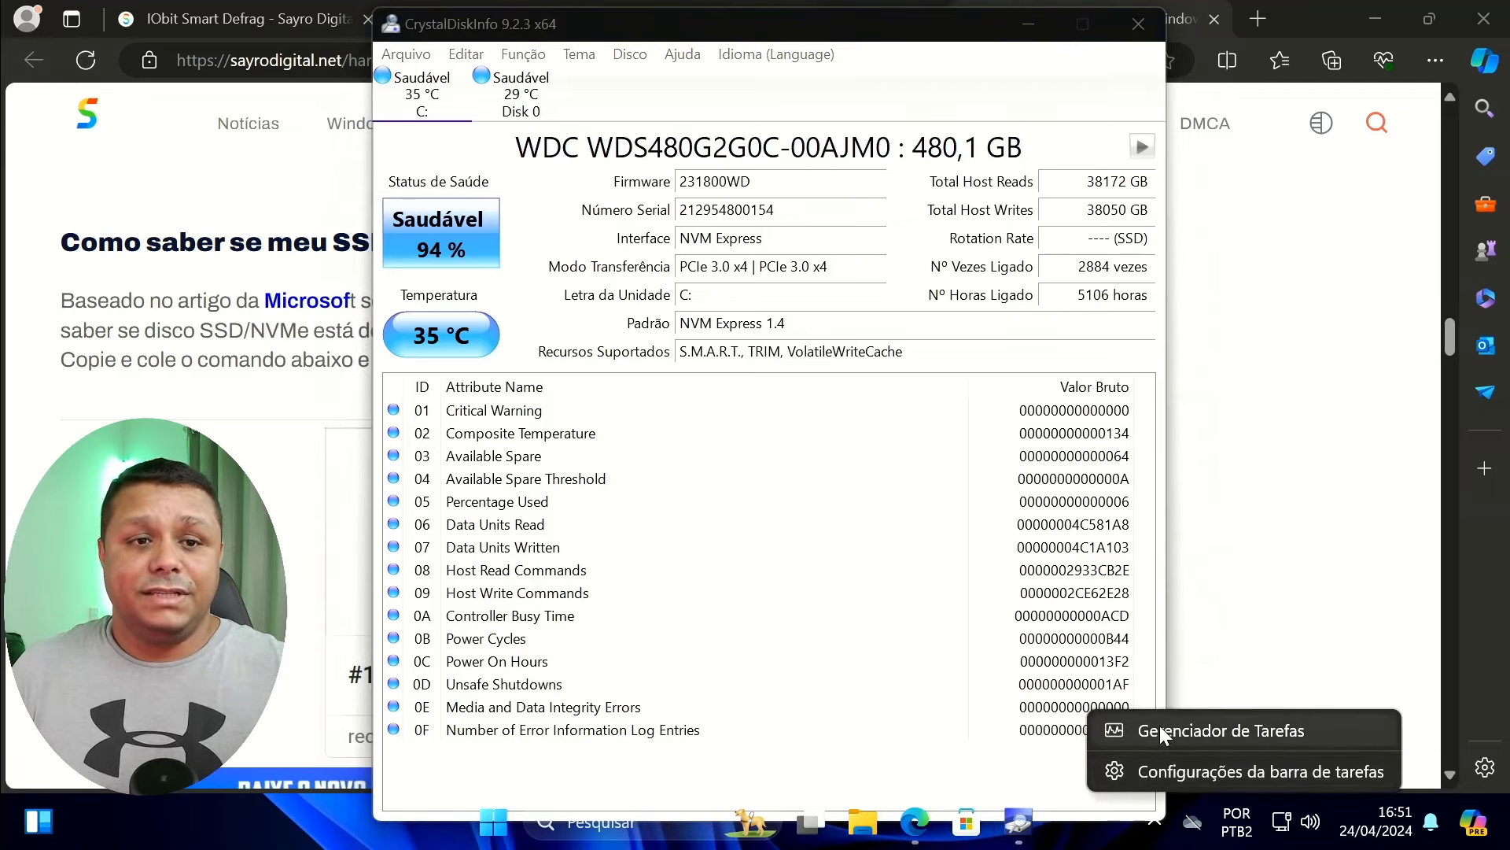
{"action": "left_click", "coordinate": [1125, 730]}
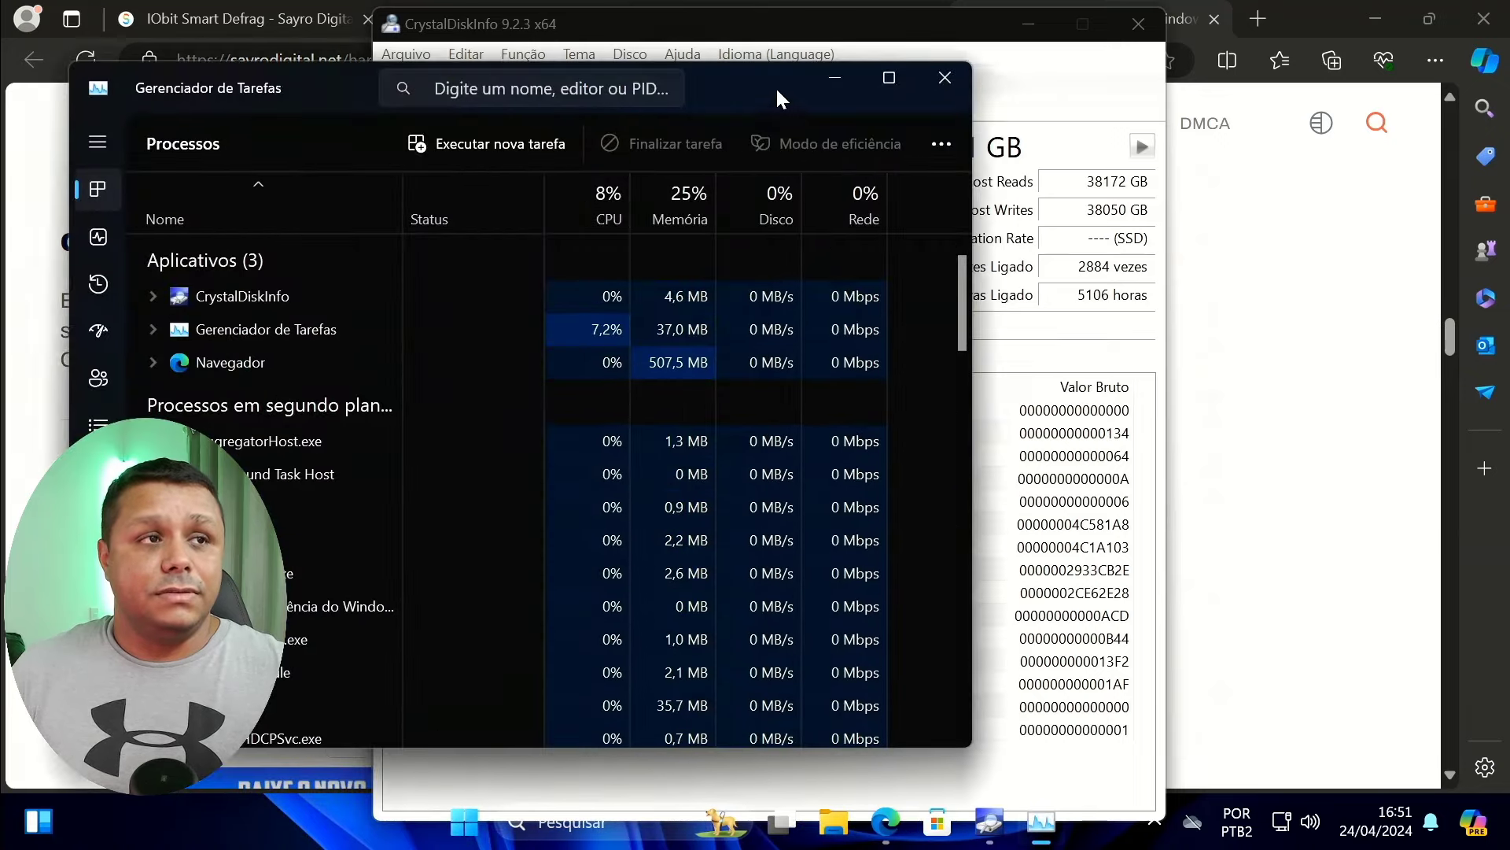
{"action": "left_click_drag", "start_coordinate": [776, 87], "coordinate": [993, 76]}
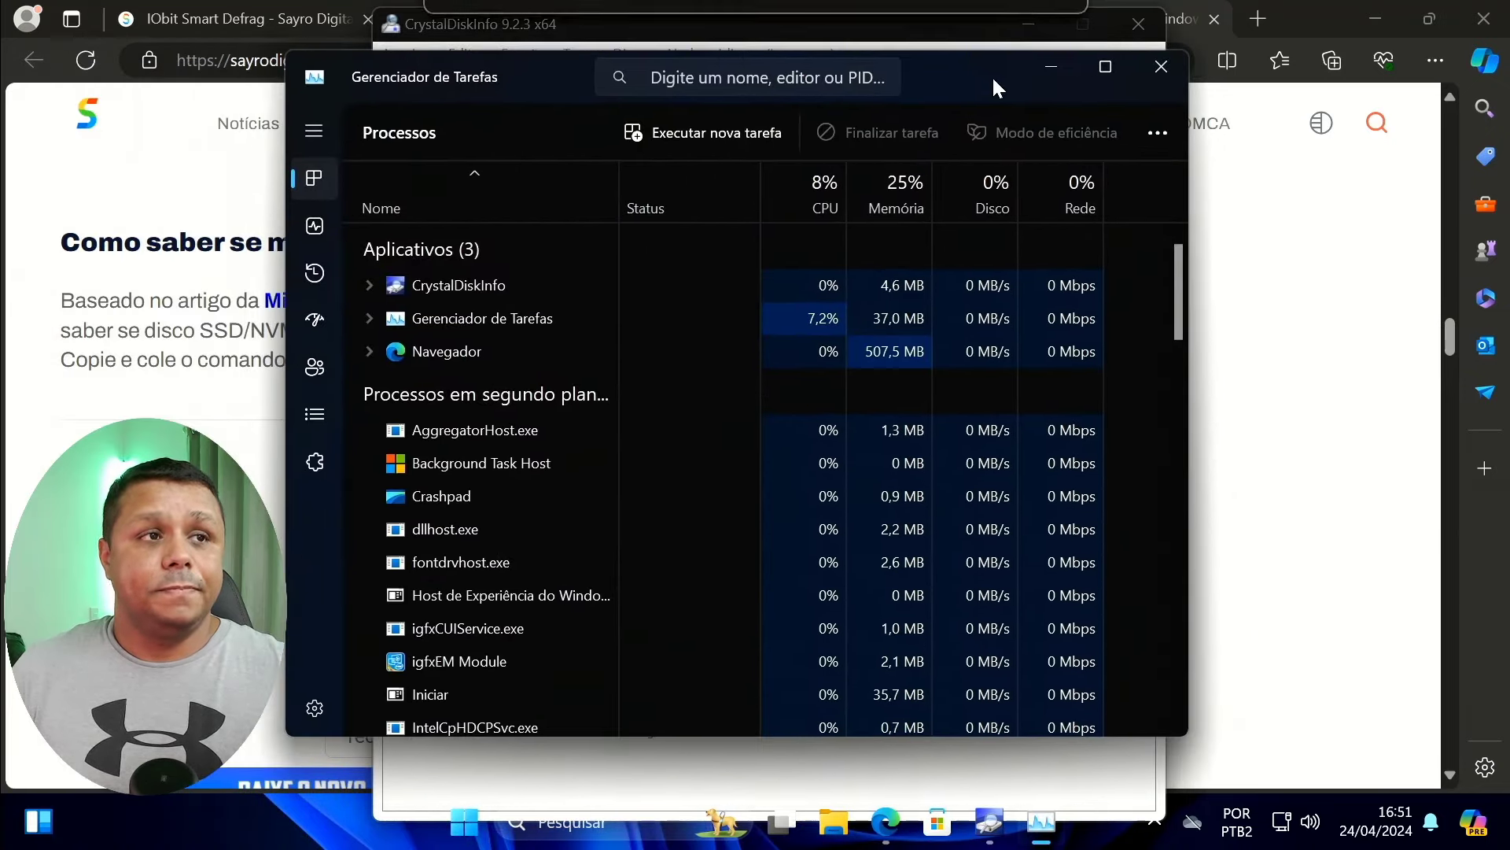
{"action": "left_click", "coordinate": [322, 223]}
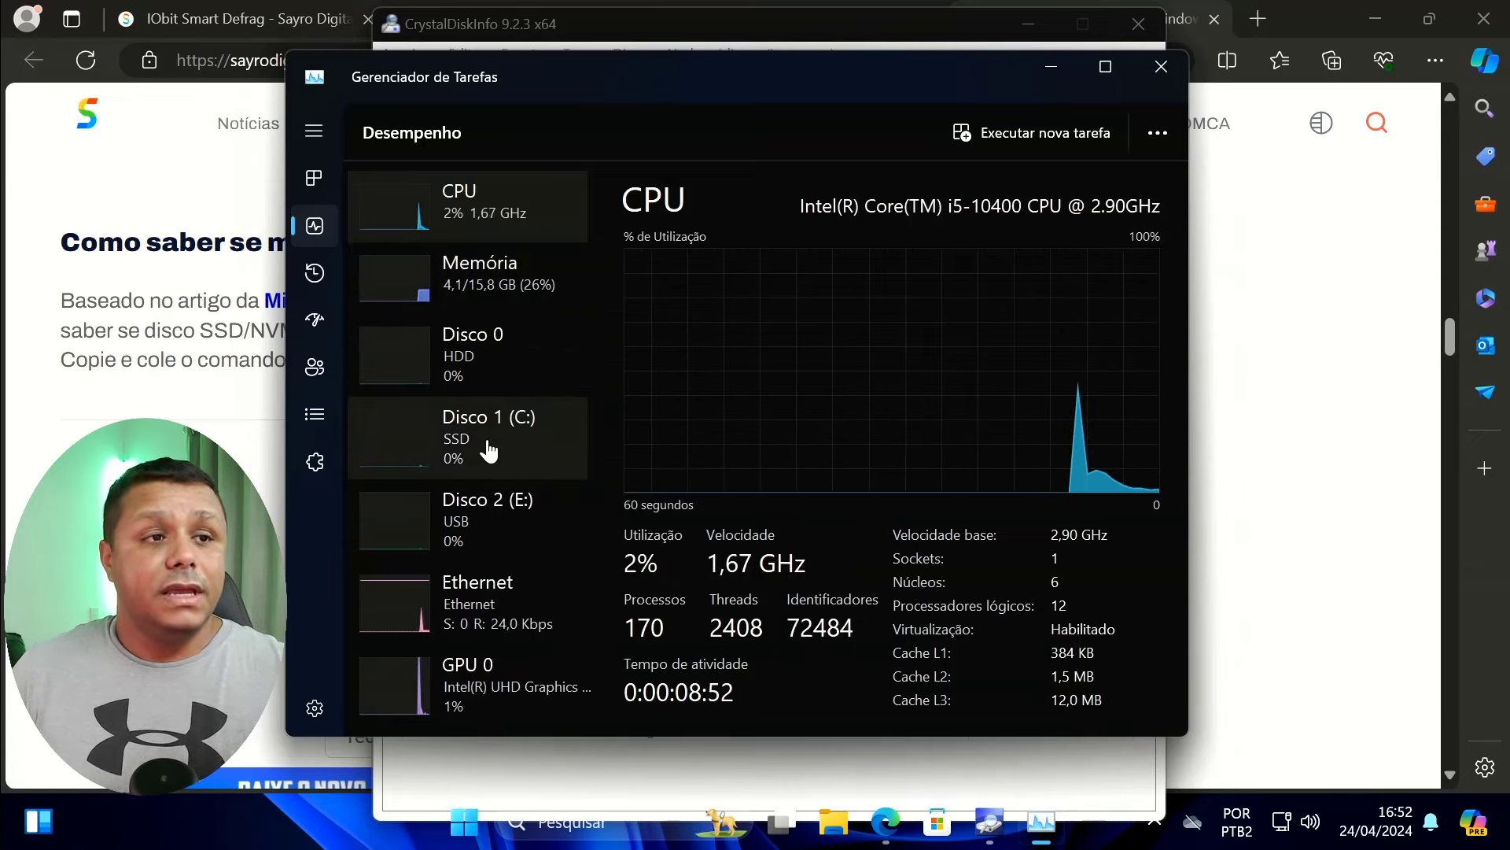
{"action": "left_click", "coordinate": [468, 459]}
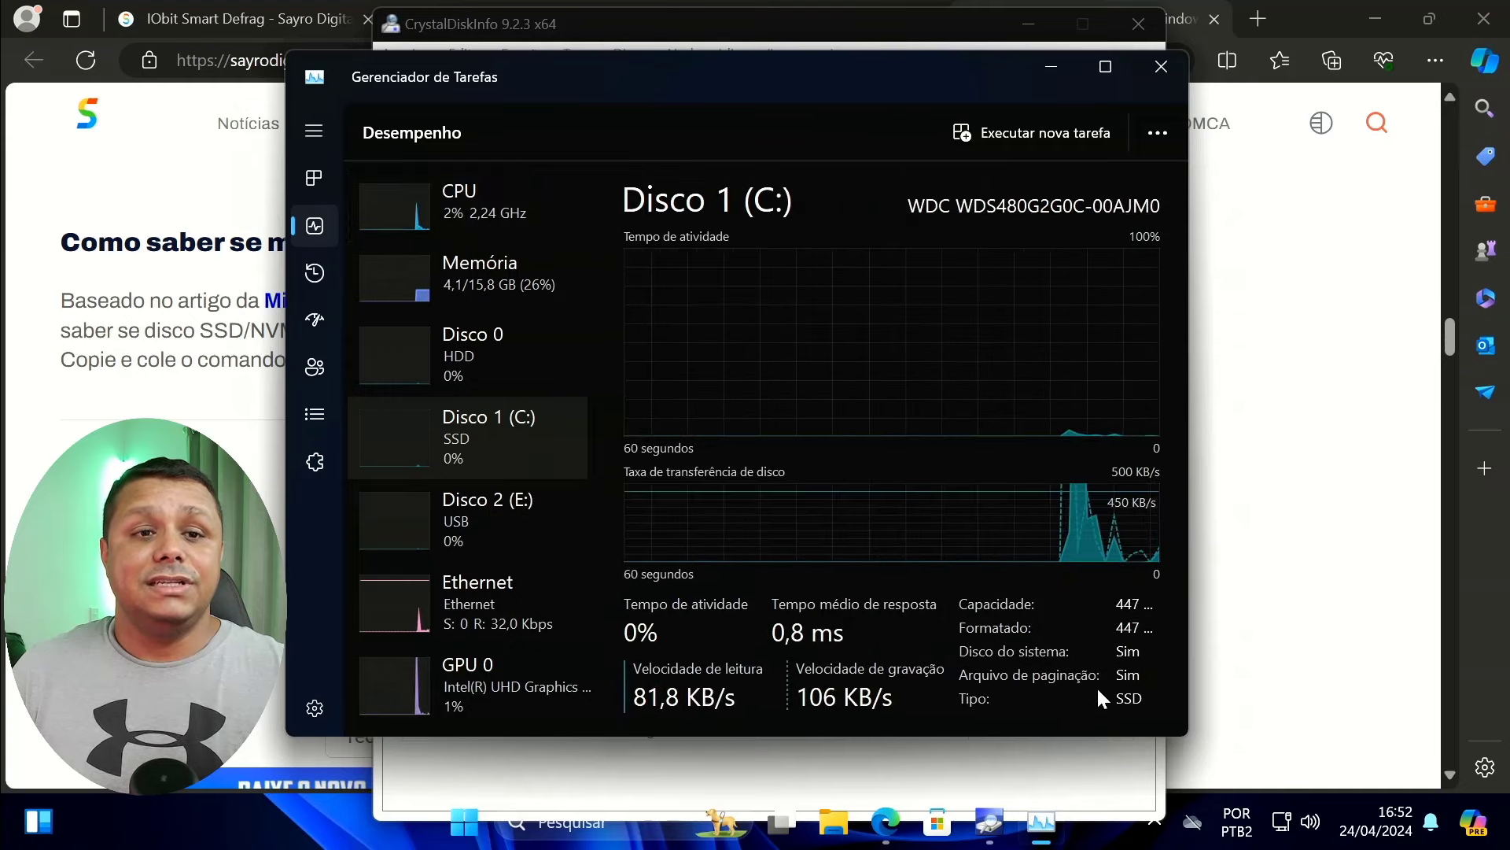
{"action": "left_click_drag", "start_coordinate": [1180, 733], "coordinate": [1395, 755]}
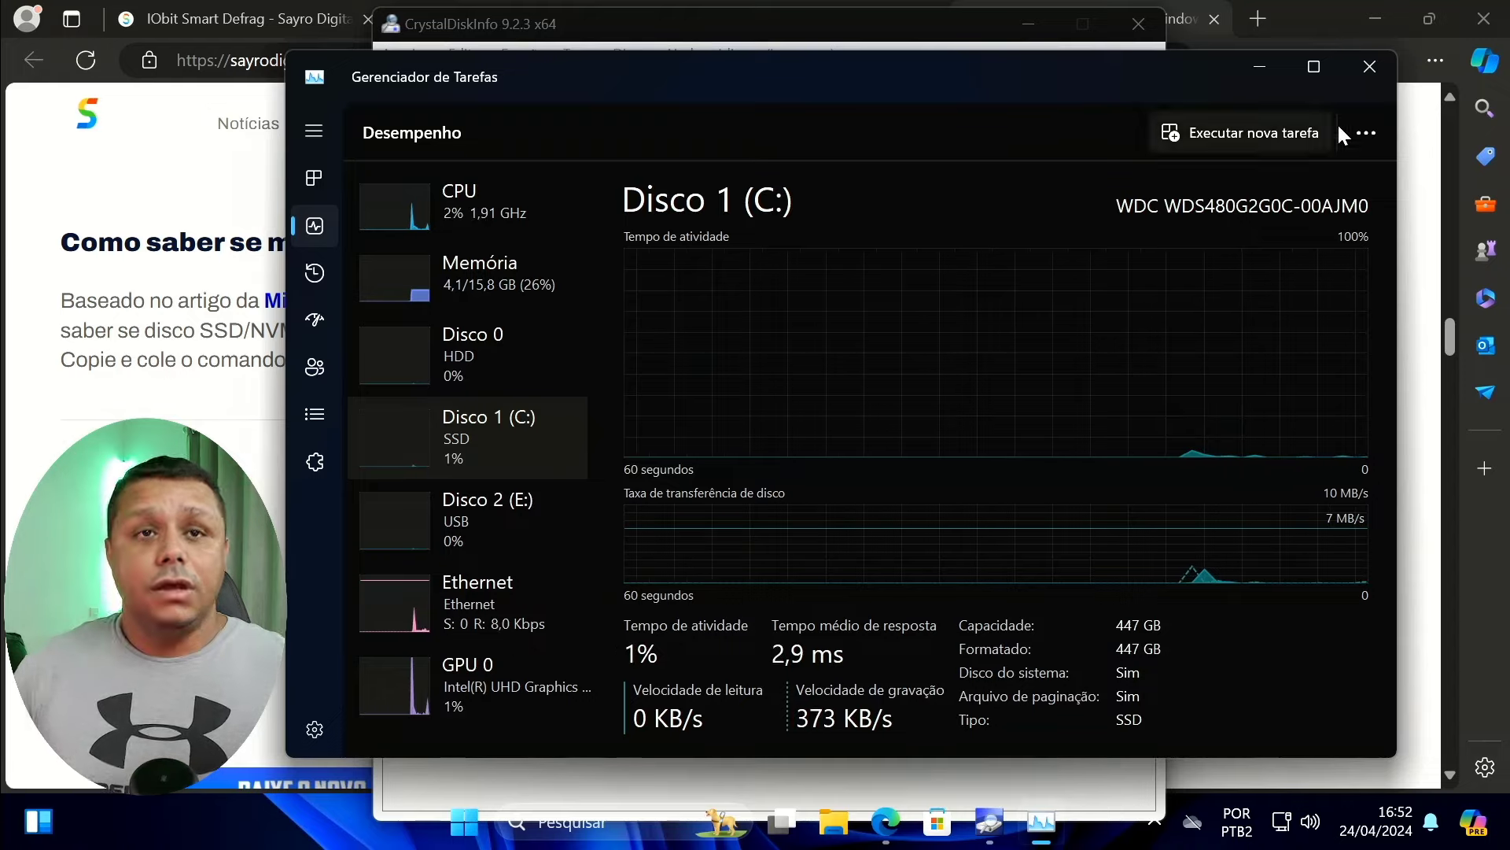
{"action": "left_click", "coordinate": [1369, 68]}
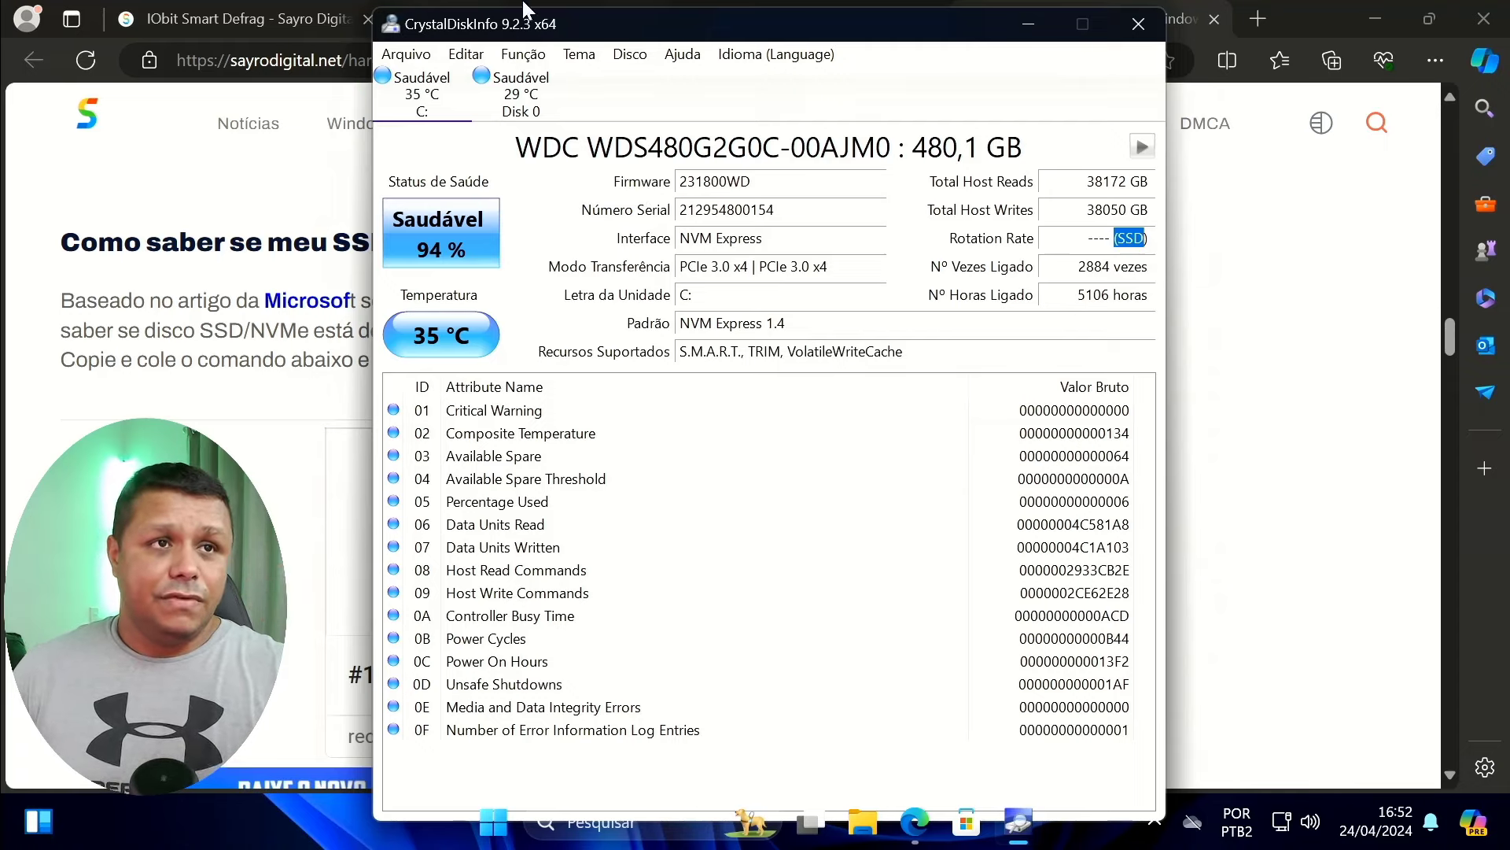
{"action": "left_click_drag", "start_coordinate": [590, 37], "coordinate": [761, 43]}
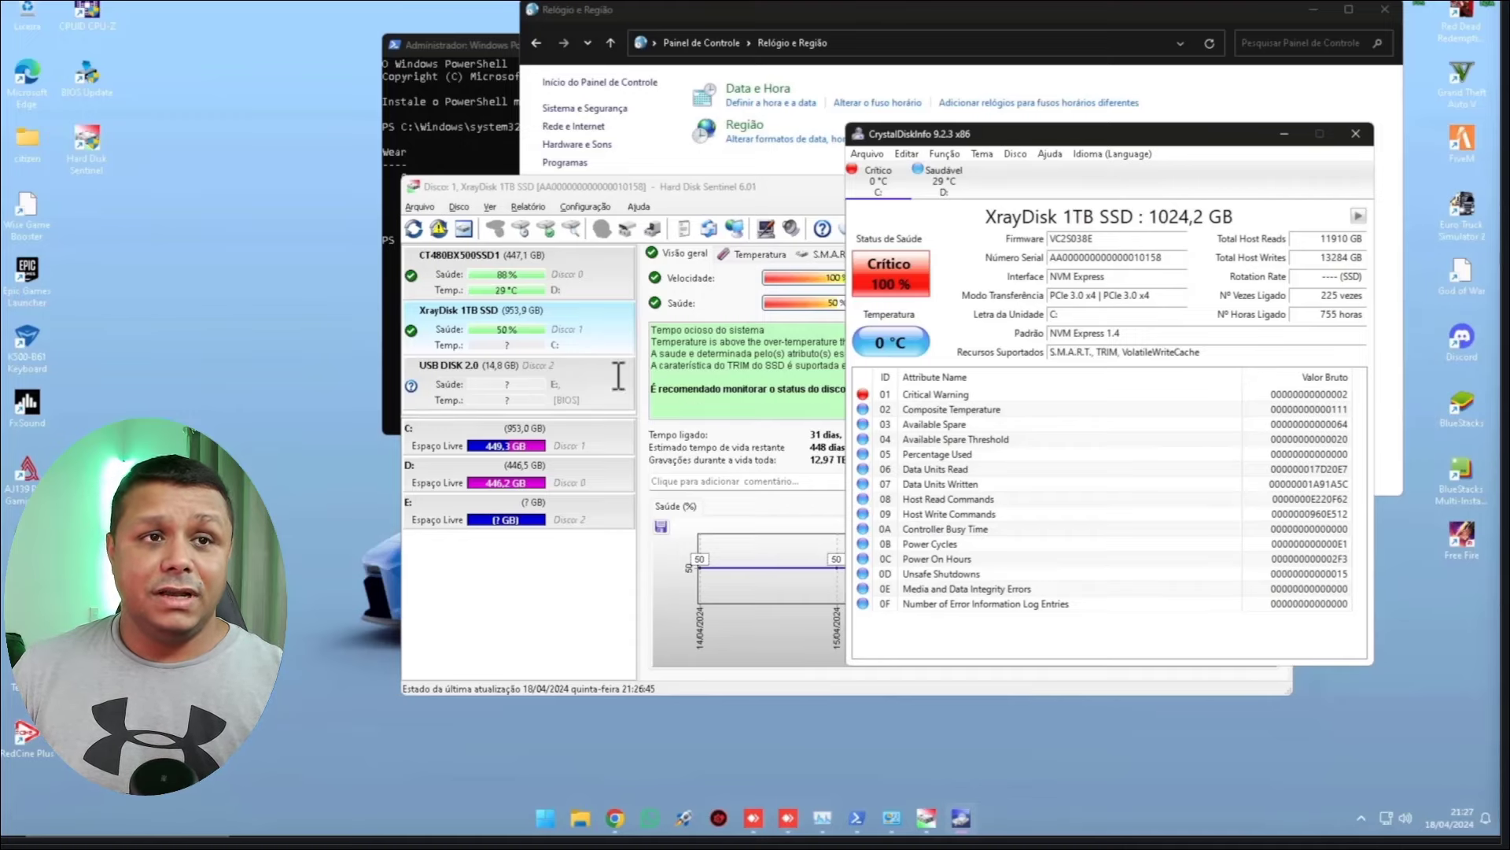
{"action": "left_click", "coordinate": [527, 345]}
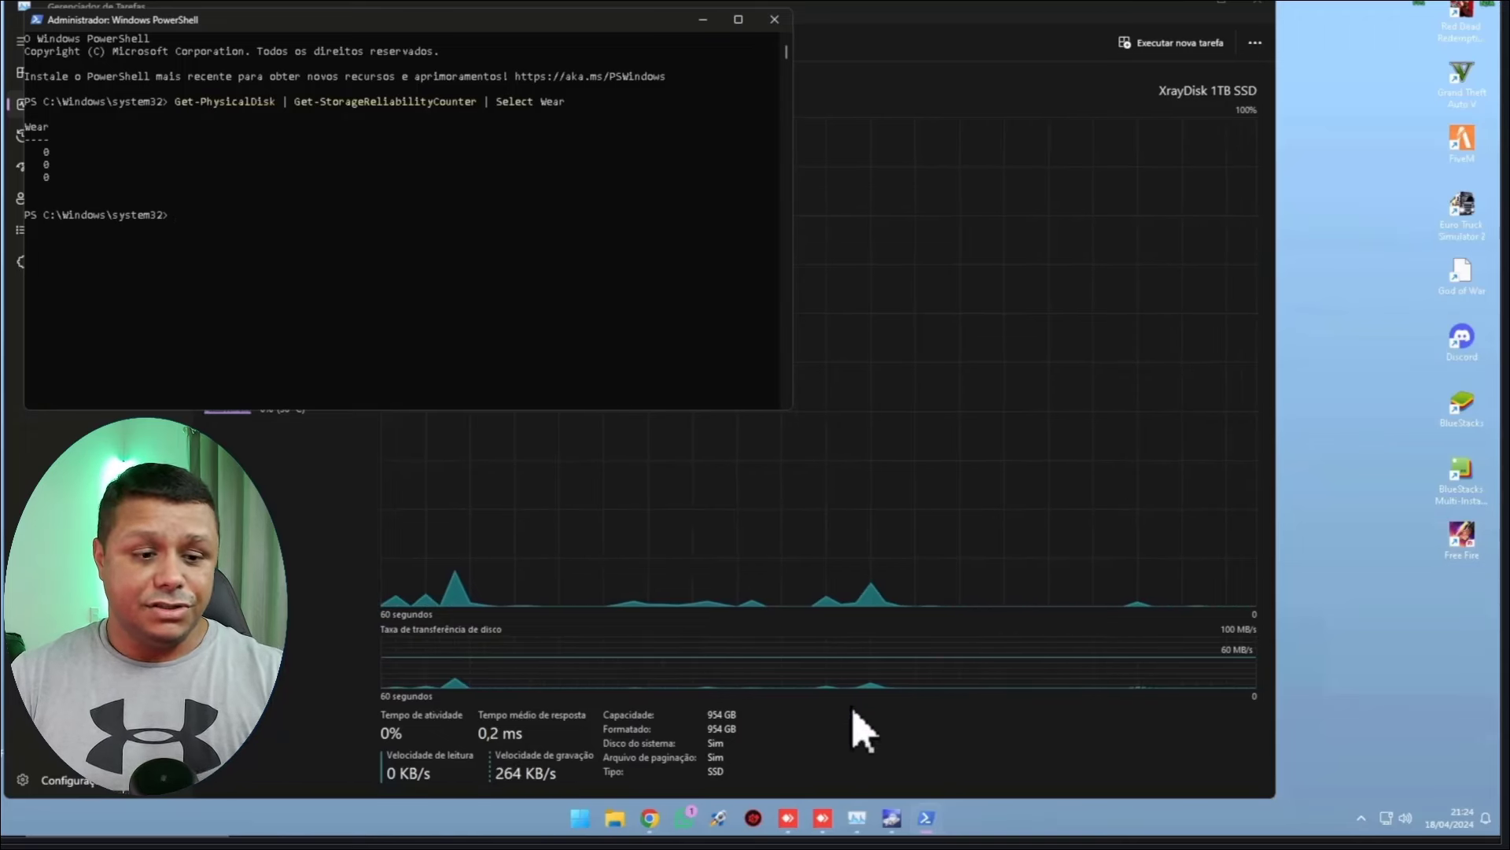
{"action": "left_click", "coordinate": [905, 816]}
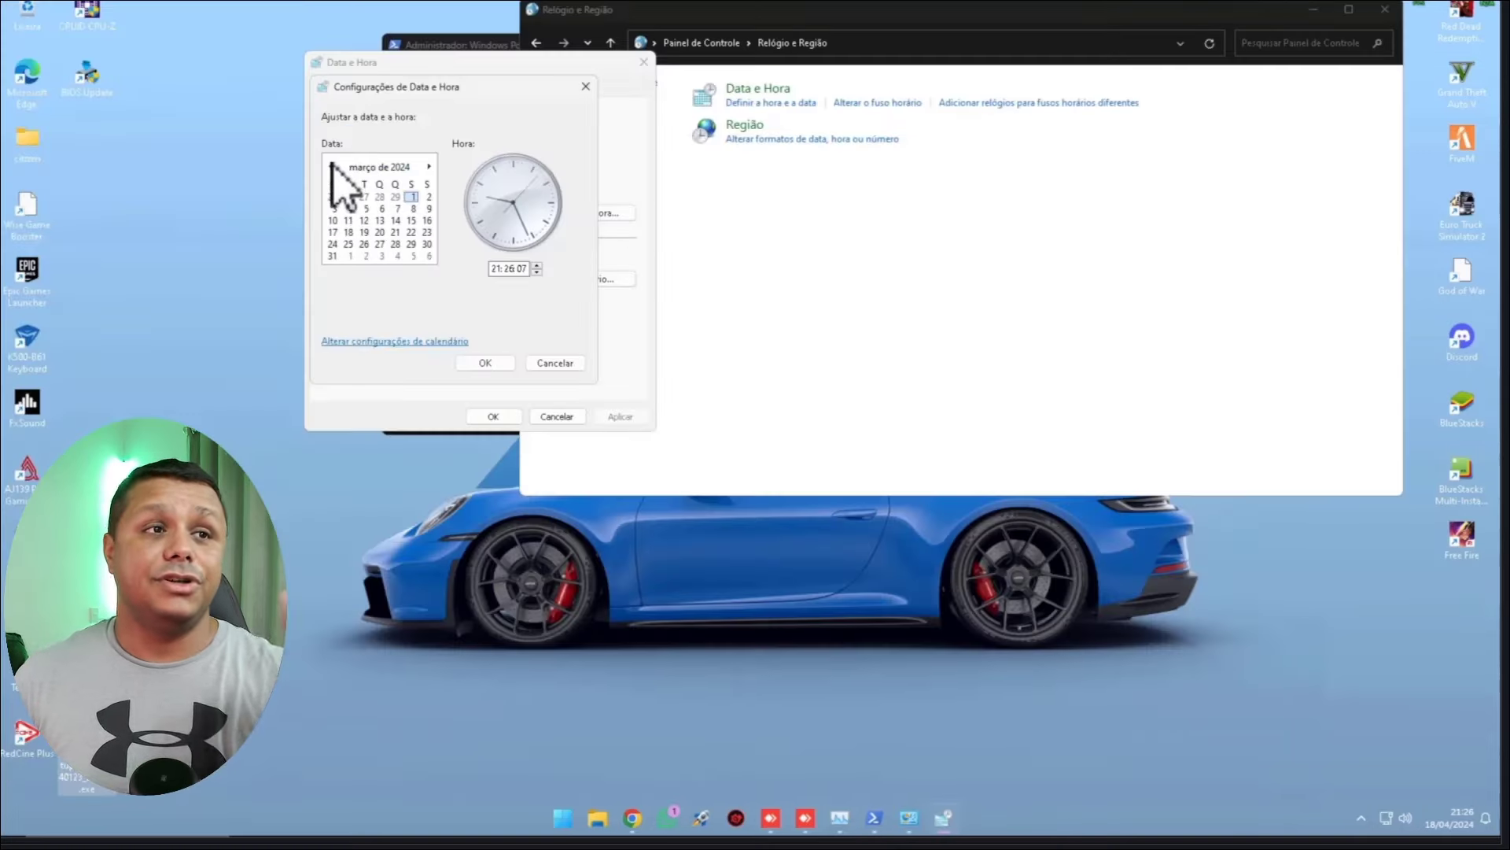
Step: Set the system date back to 1 August 2023 and accept the date and time settings
{"action": "left_click", "coordinate": [330, 166]}
{"action": "left_click", "coordinate": [330, 166]}
{"action": "left_click", "coordinate": [330, 166]}
{"action": "left_click", "coordinate": [330, 166]}
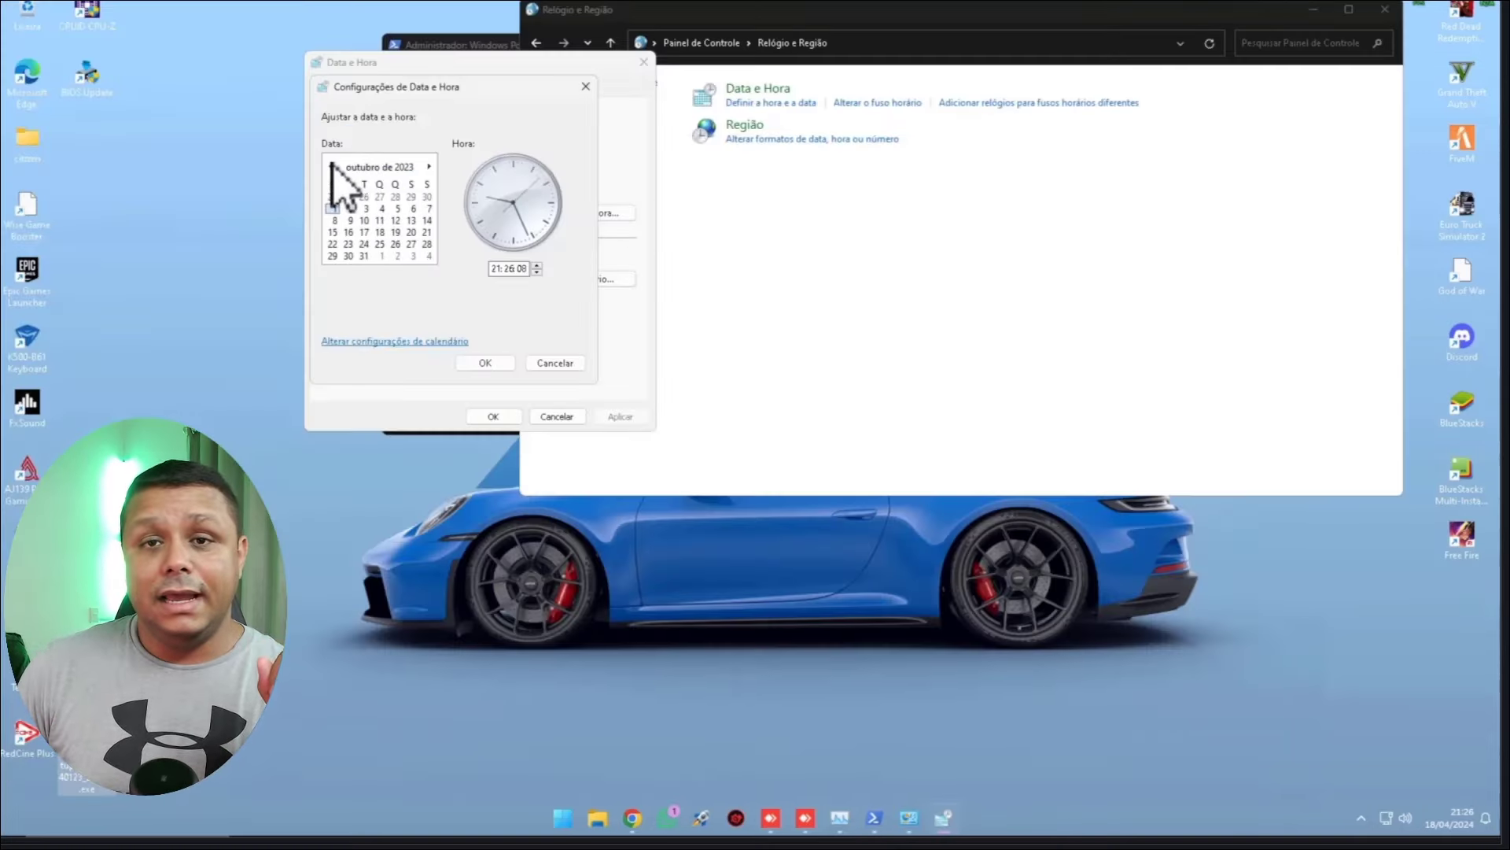
{"action": "left_click", "coordinate": [330, 166]}
{"action": "left_click", "coordinate": [330, 166]}
{"action": "left_click", "coordinate": [331, 166]}
{"action": "left_click", "coordinate": [495, 364]}
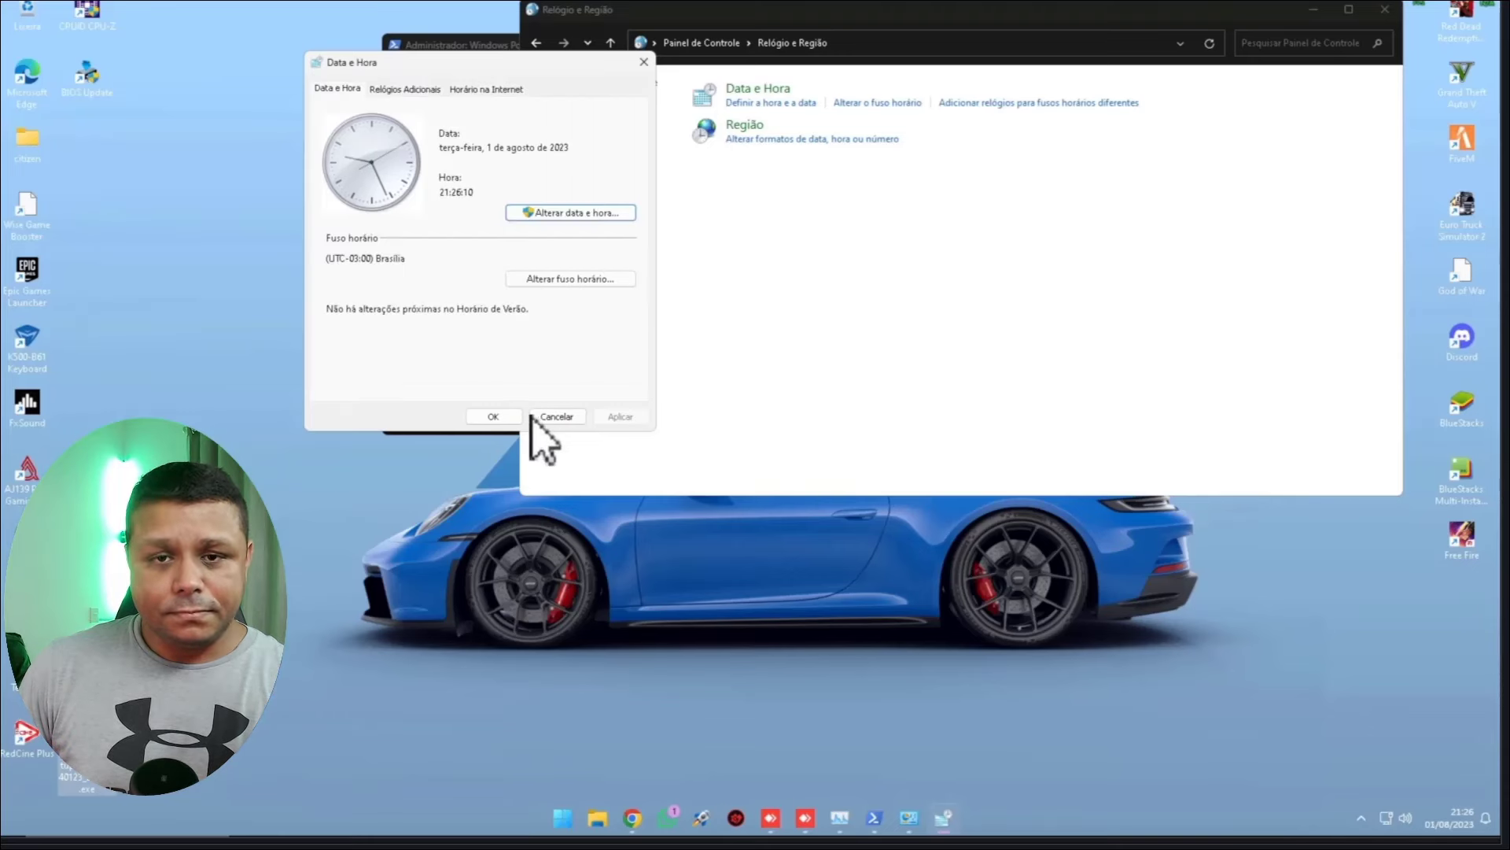
{"action": "left_click", "coordinate": [494, 416]}
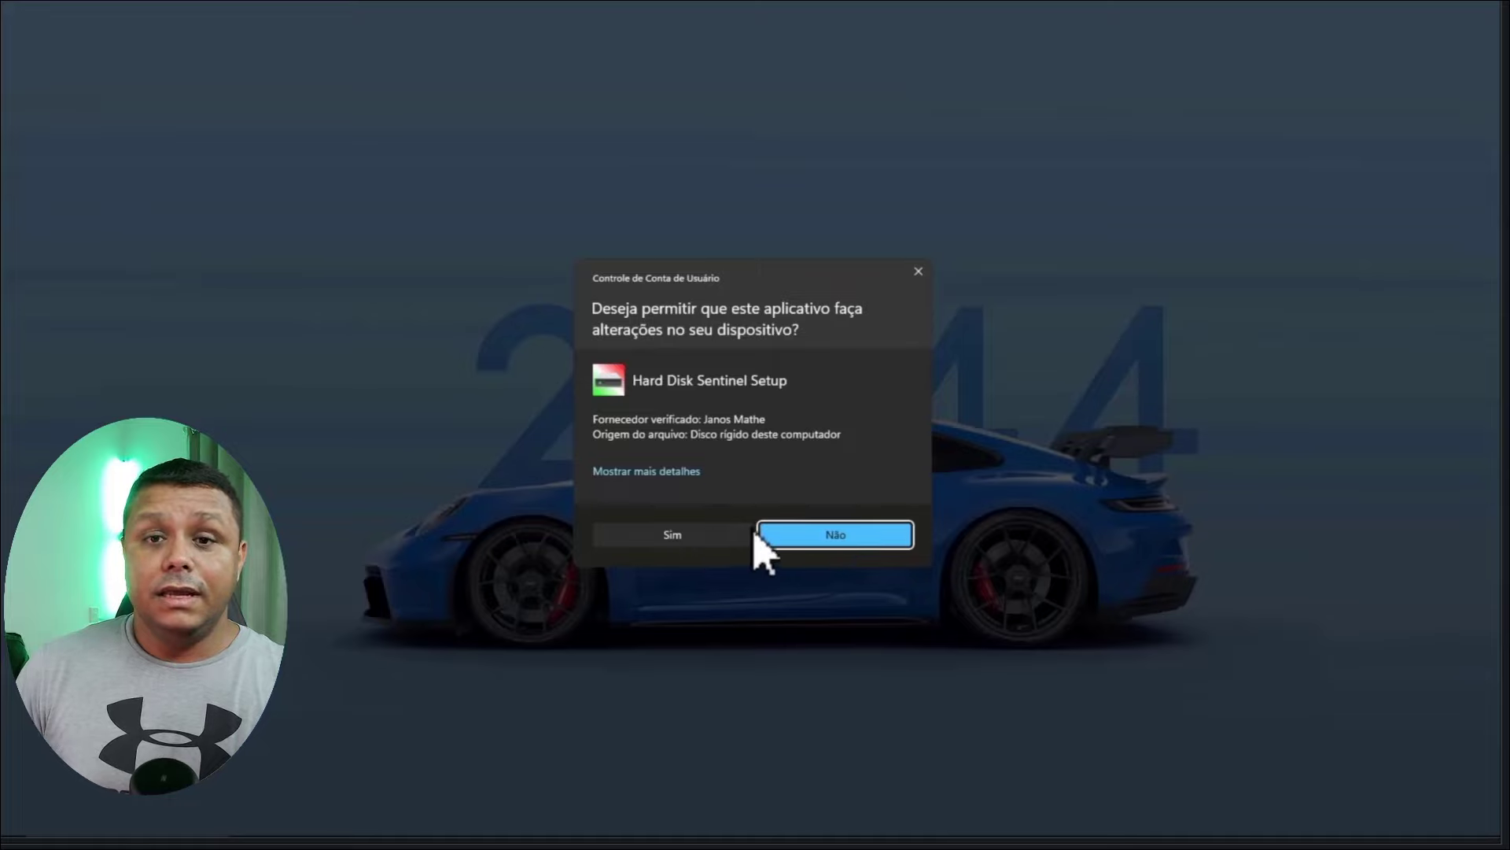
Step: Install Hard Disk Sentinel, allowing device changes, reopen the date and time settings, and finish setup with the program launched
{"action": "left_click", "coordinate": [718, 543]}
{"action": "left_click", "coordinate": [775, 438]}
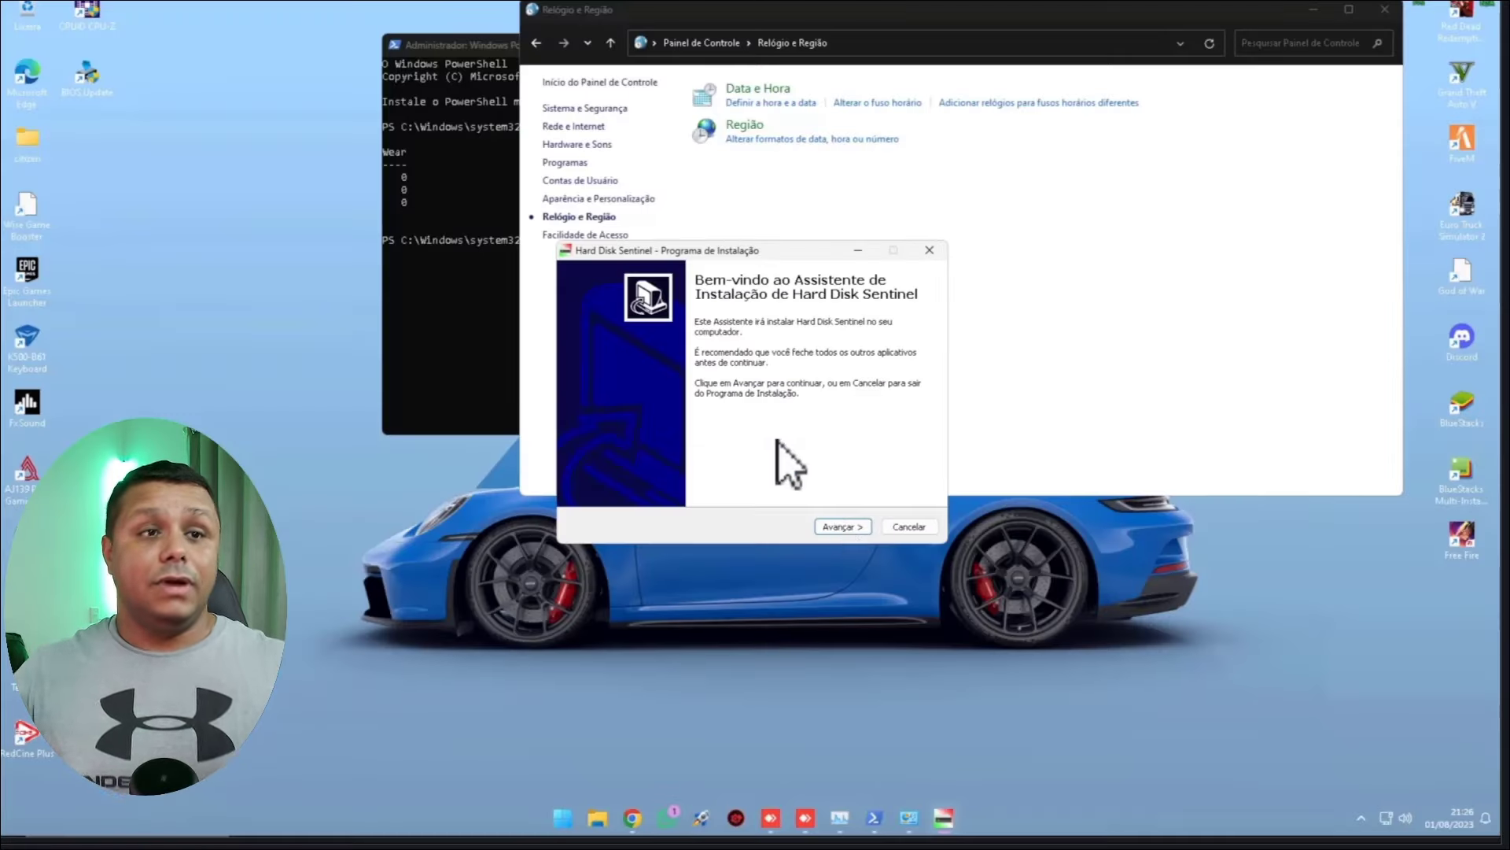
{"action": "left_click", "coordinate": [839, 527]}
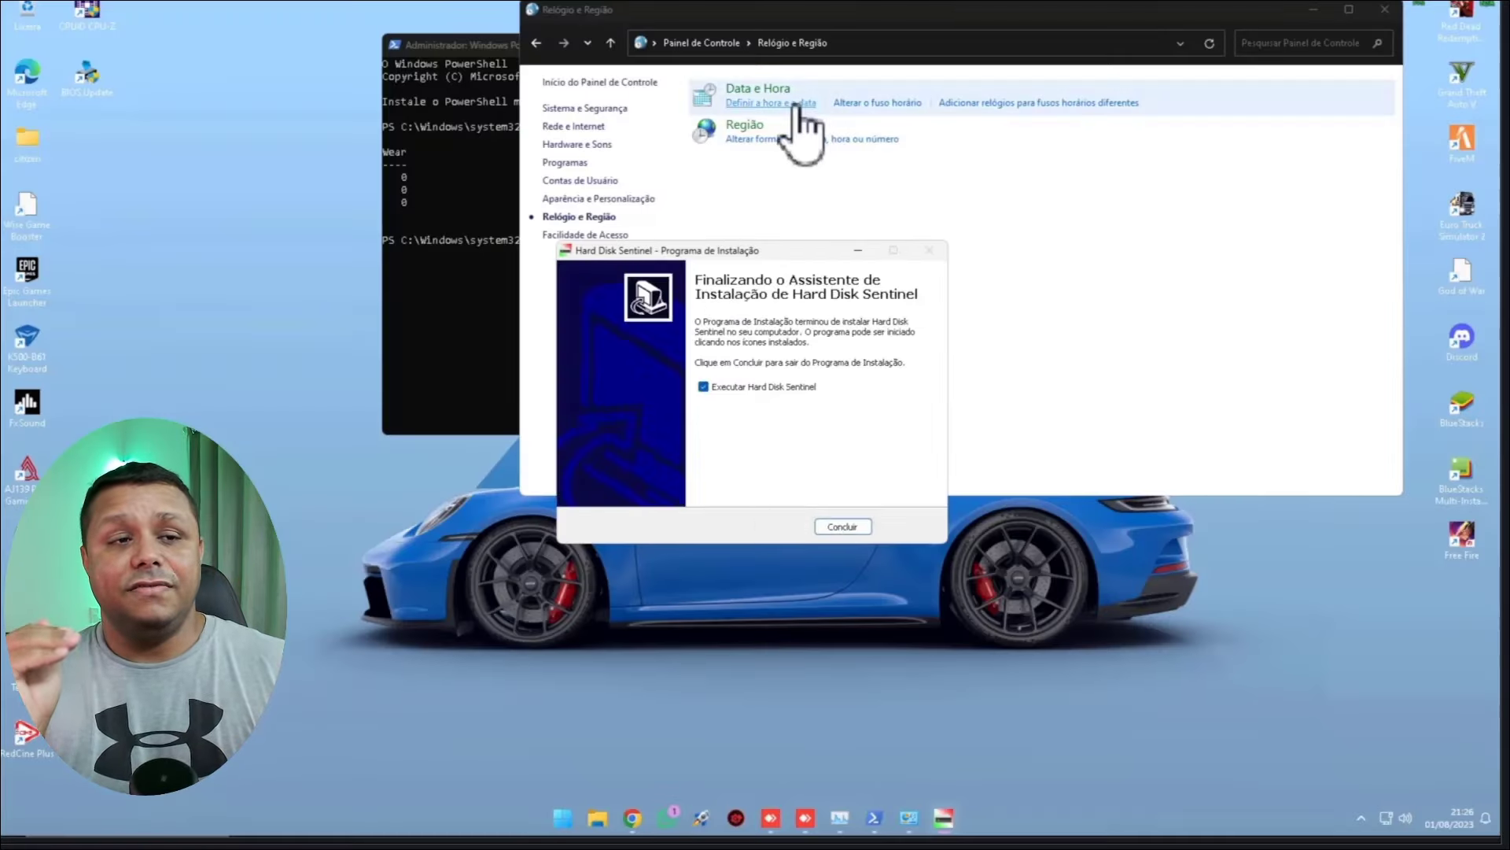
{"action": "left_click", "coordinate": [789, 104]}
{"action": "left_click", "coordinate": [842, 526]}
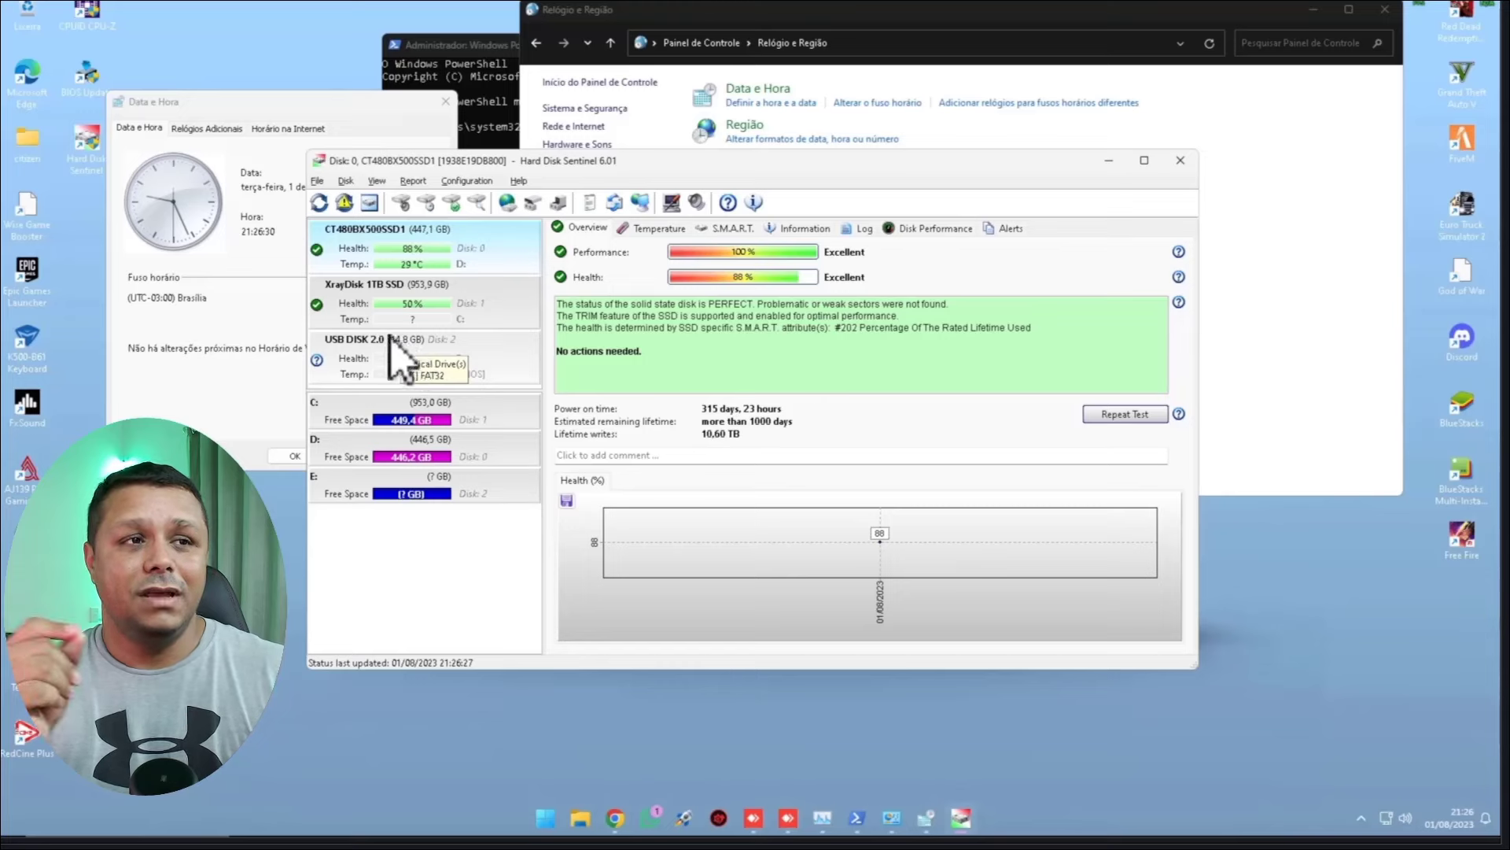
Step: Synchronise the system clock with the internet time server time.windows.com and close the date and time settings
{"action": "left_click", "coordinate": [297, 130]}
{"action": "left_click", "coordinate": [297, 130]}
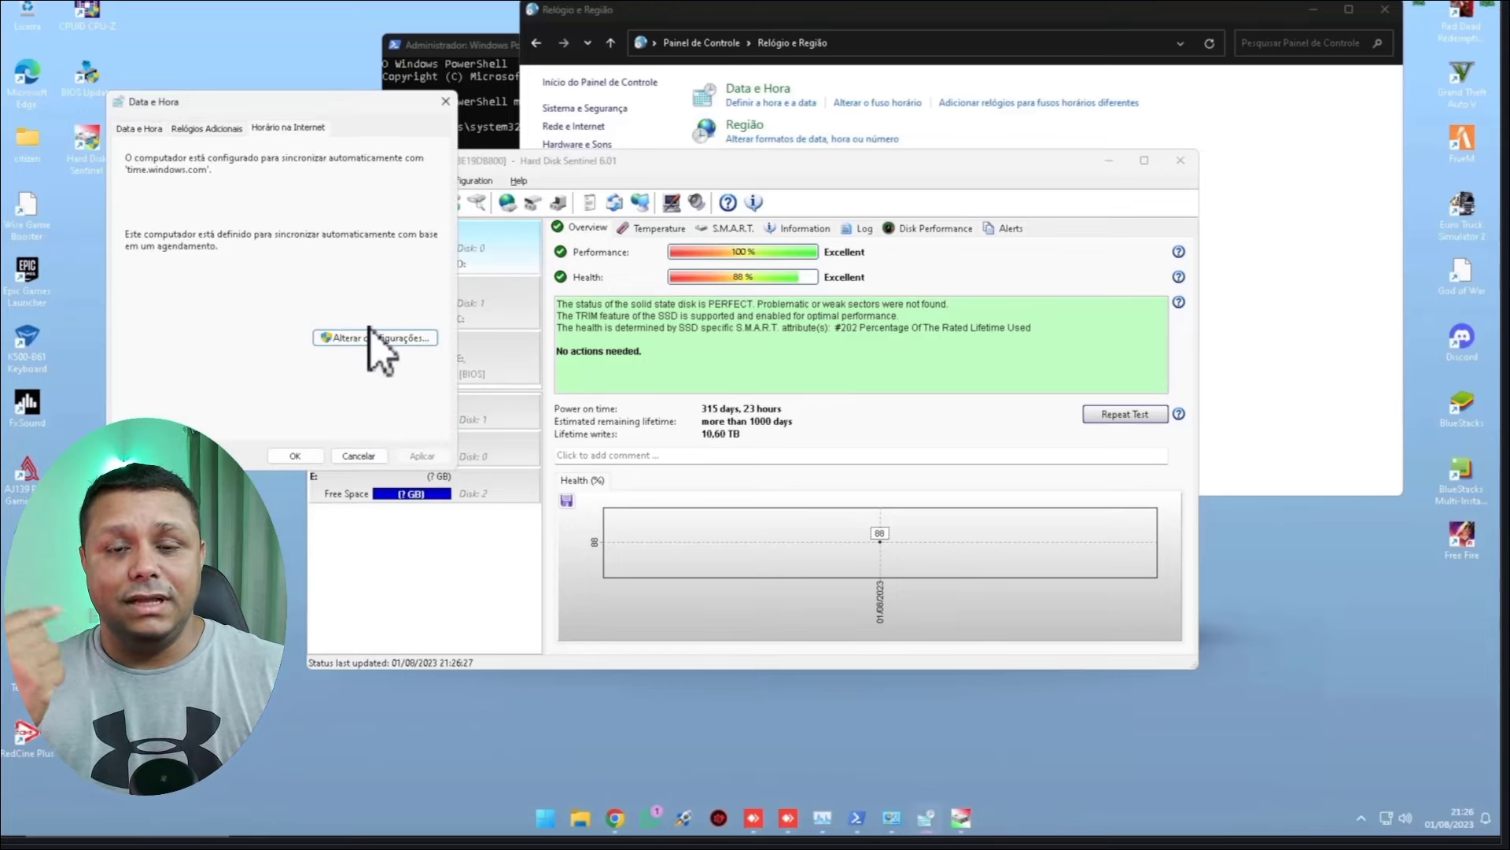
{"action": "left_click", "coordinate": [375, 337]}
{"action": "left_click", "coordinate": [394, 196]}
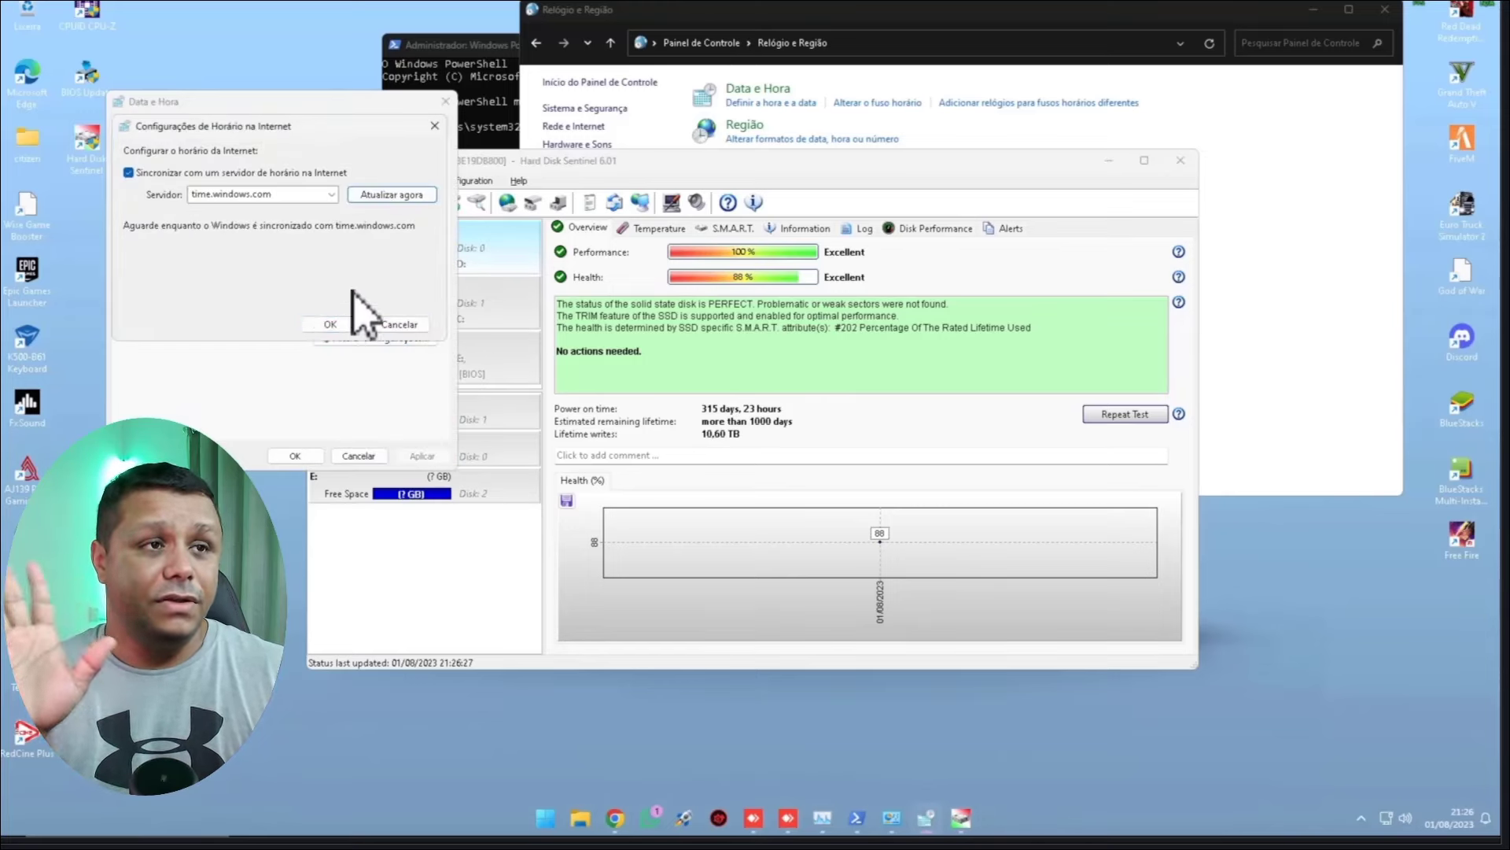
{"action": "left_click", "coordinate": [332, 324]}
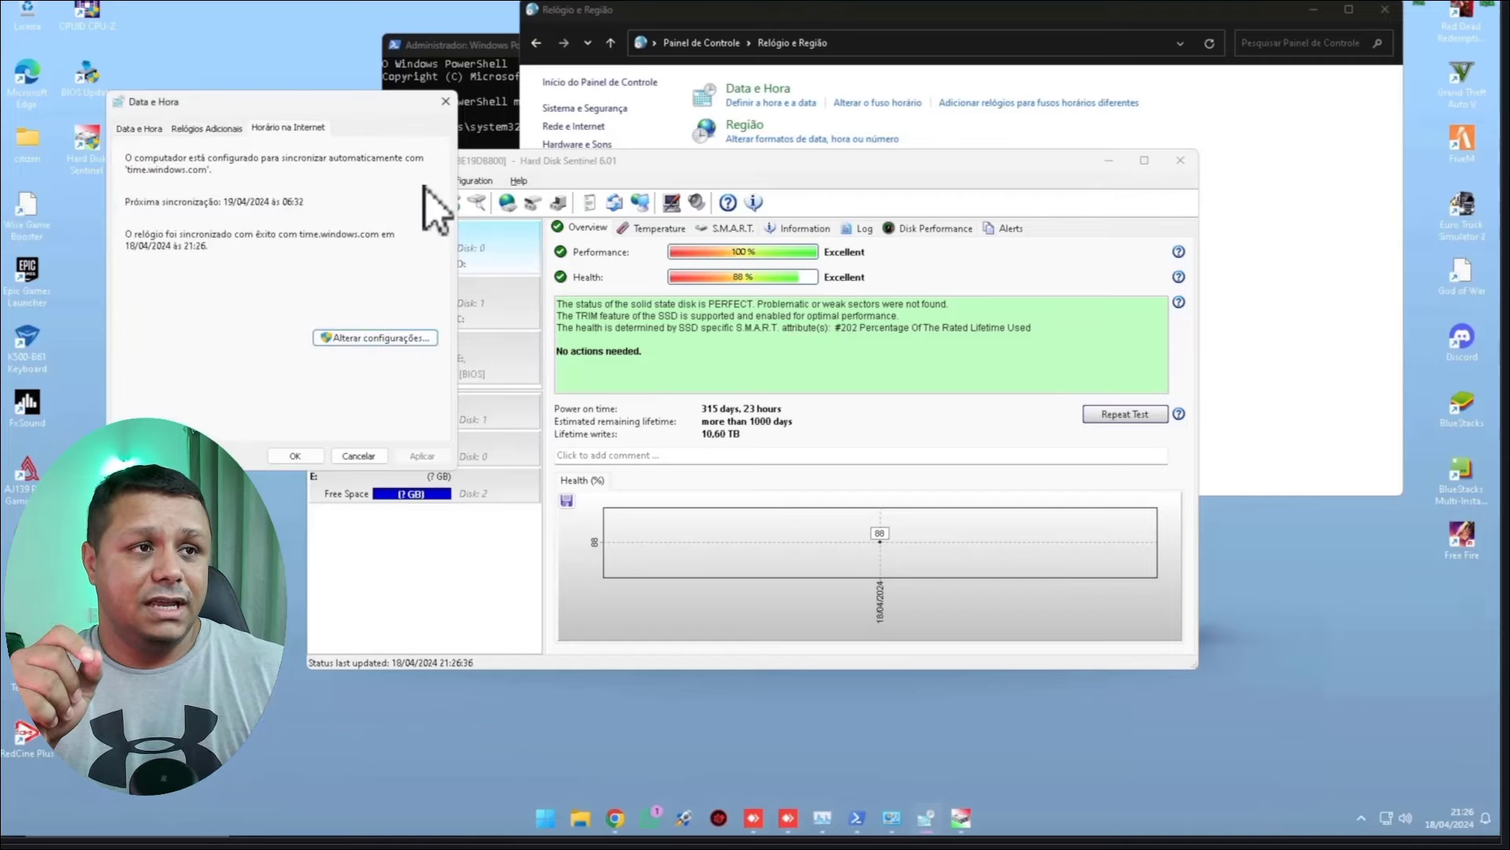
{"action": "left_click", "coordinate": [445, 102]}
Step: Change the Hard Disk Sentinel interface language to Portuguese-Br in its preferences
{"action": "left_click", "coordinate": [466, 180]}
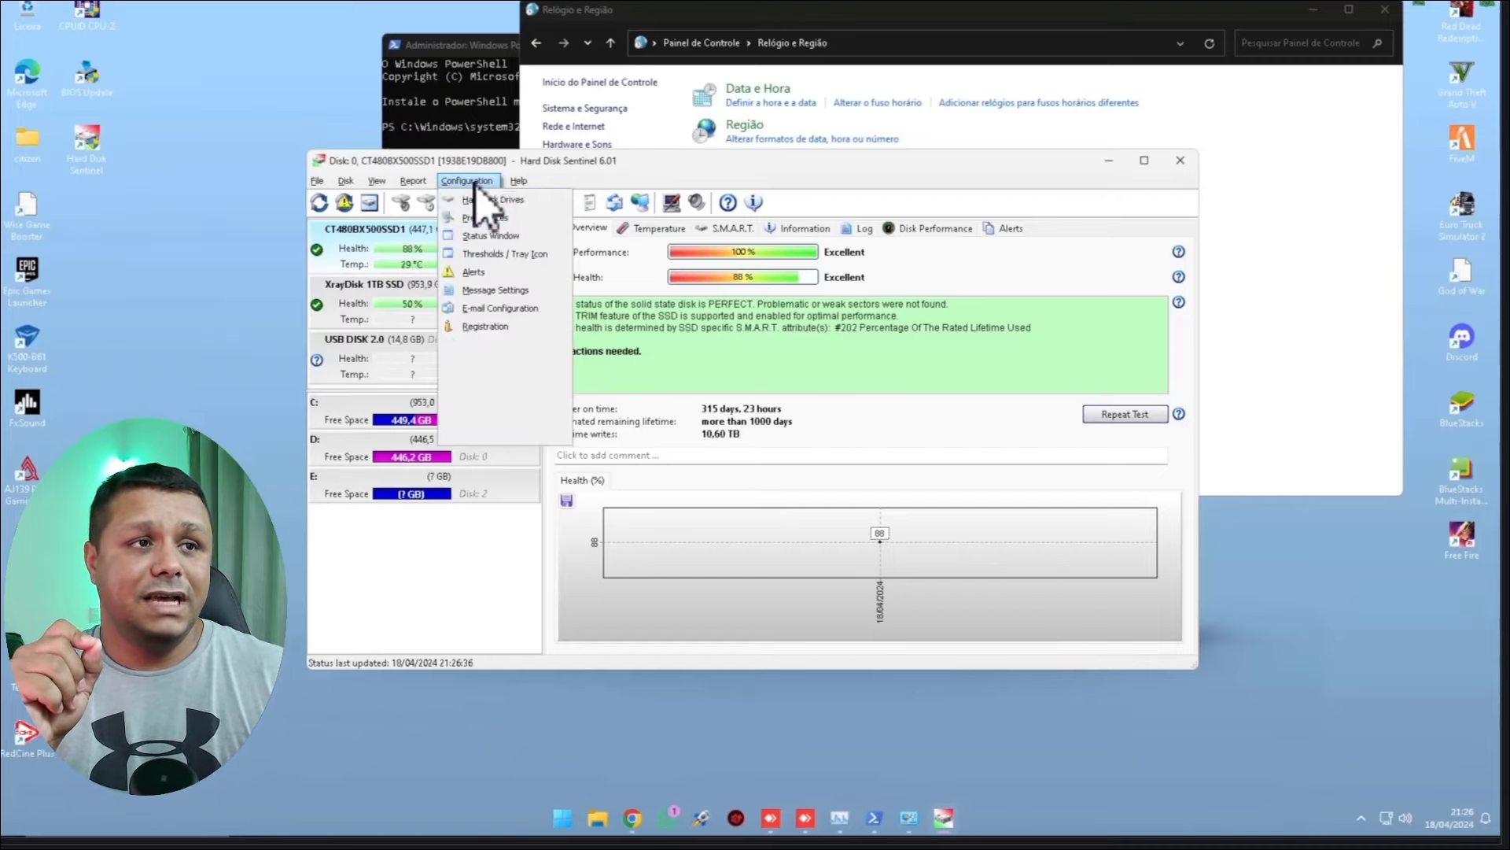
{"action": "left_click", "coordinate": [515, 244]}
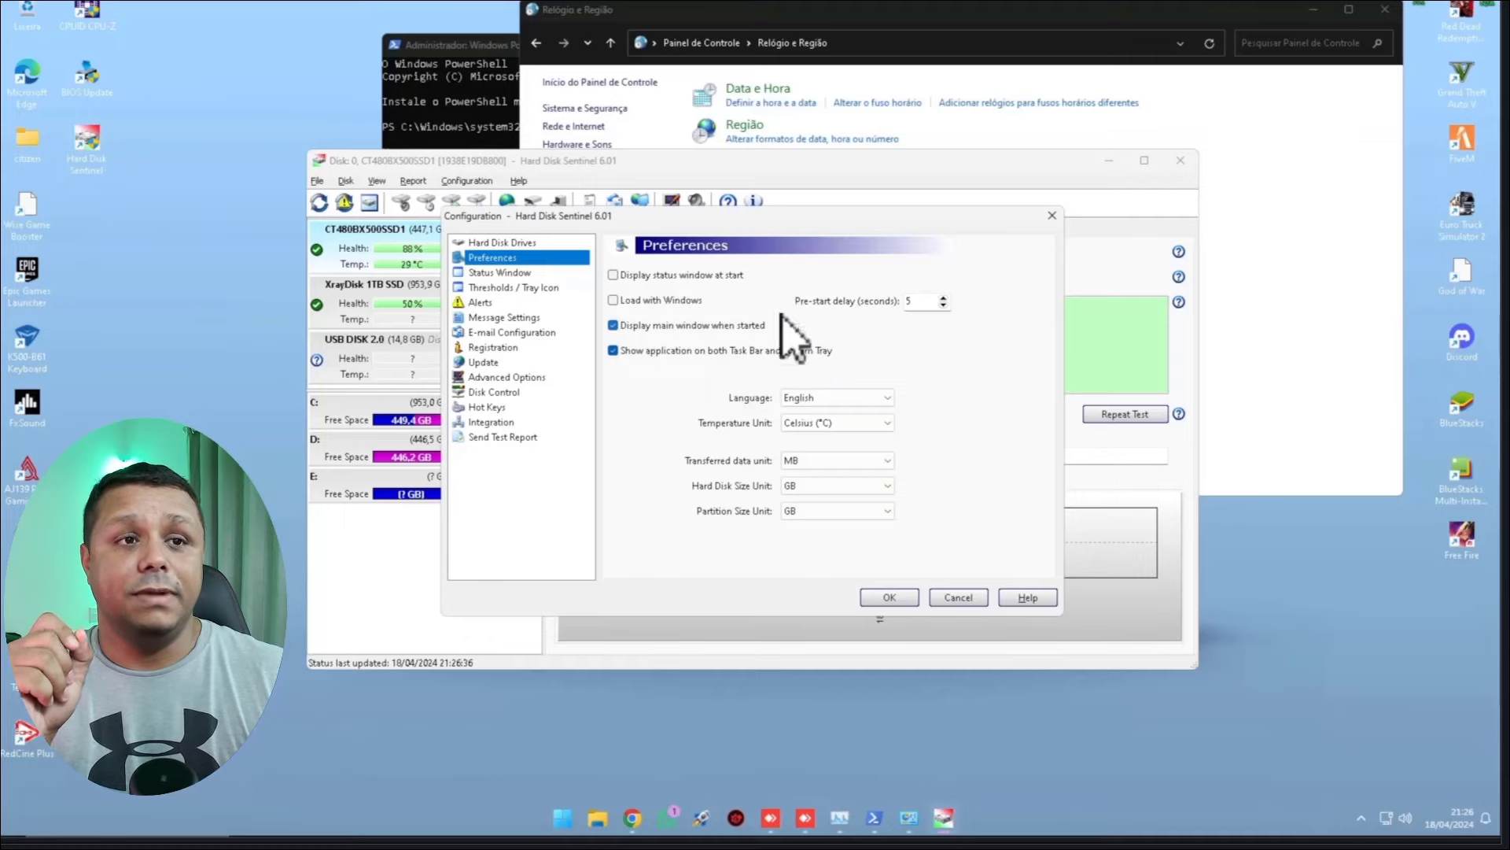
{"action": "left_click", "coordinate": [618, 282]}
{"action": "left_click", "coordinate": [791, 398]}
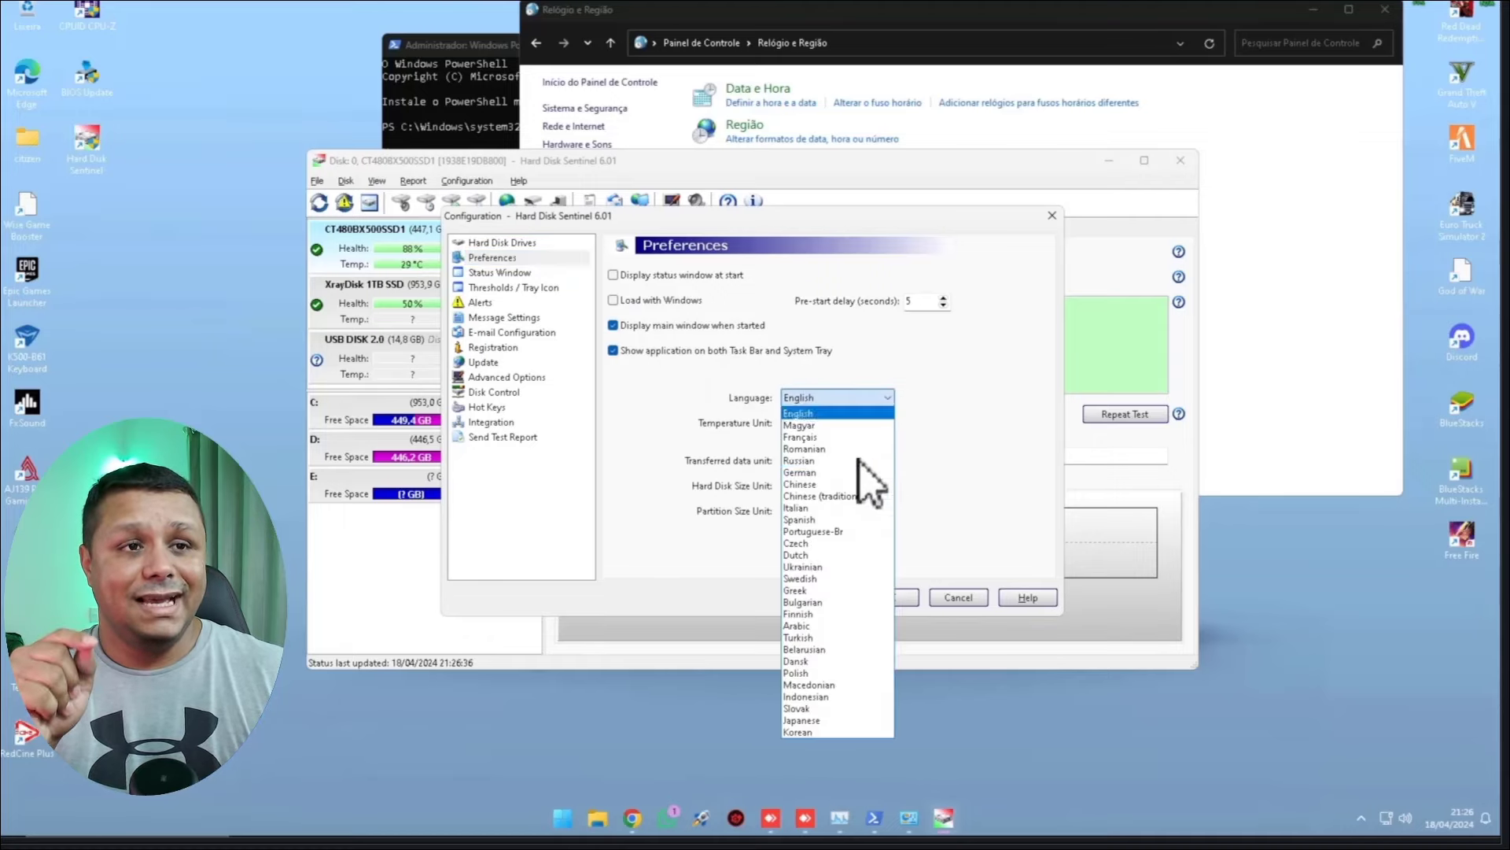
{"action": "left_click", "coordinate": [818, 531]}
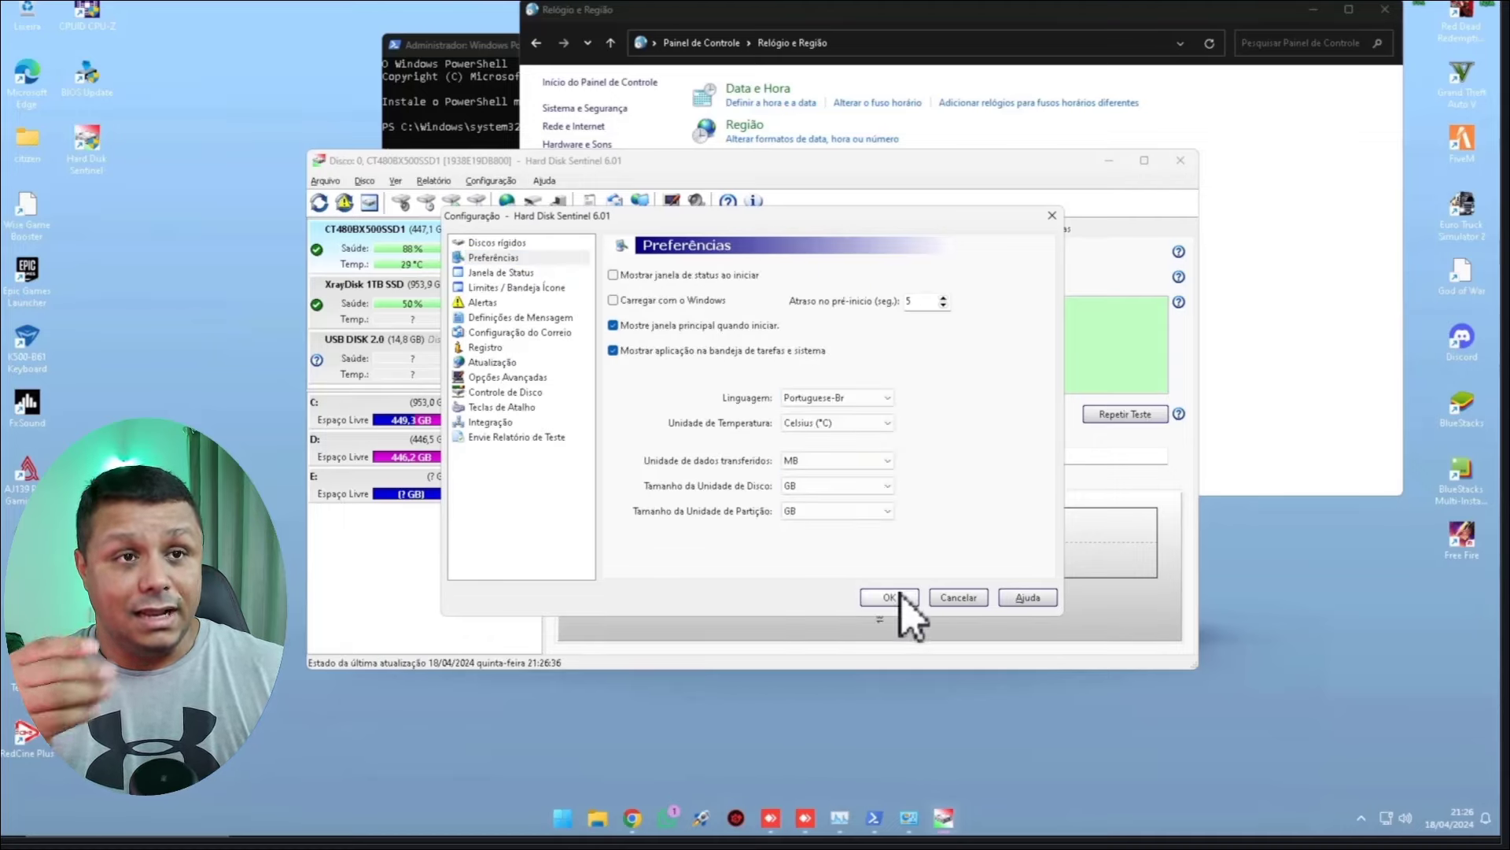
{"action": "left_click", "coordinate": [897, 597]}
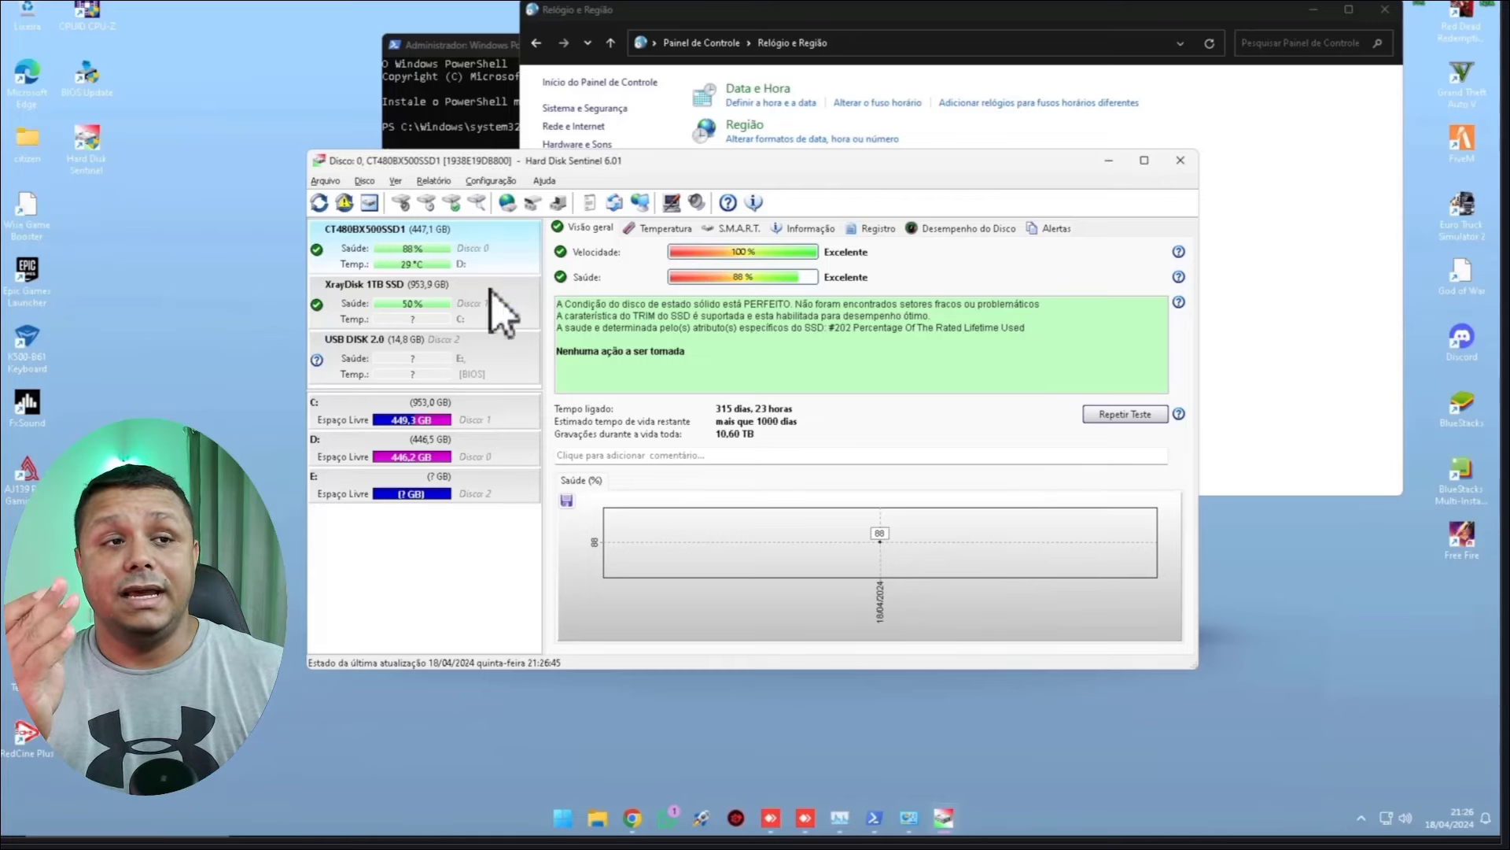
Step: Examine the XrayDisk 1TB SSD's health overview in Hard Disk Sentinel and reposition the window
{"action": "left_click", "coordinate": [451, 309]}
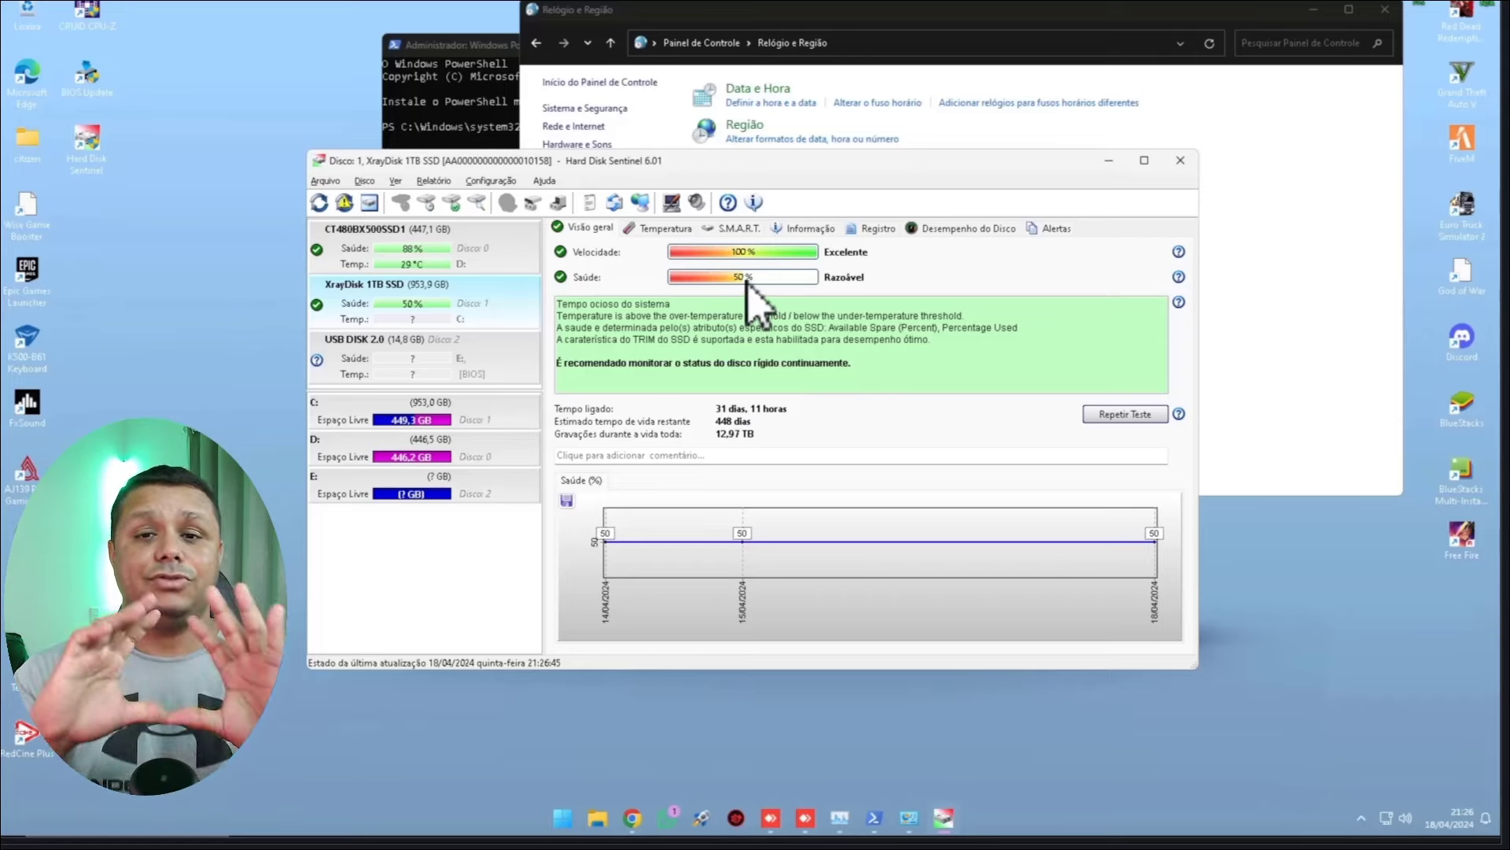
{"action": "mouse_move", "coordinate": [746, 282]}
{"action": "left_click_drag", "start_coordinate": [813, 167], "coordinate": [908, 194]}
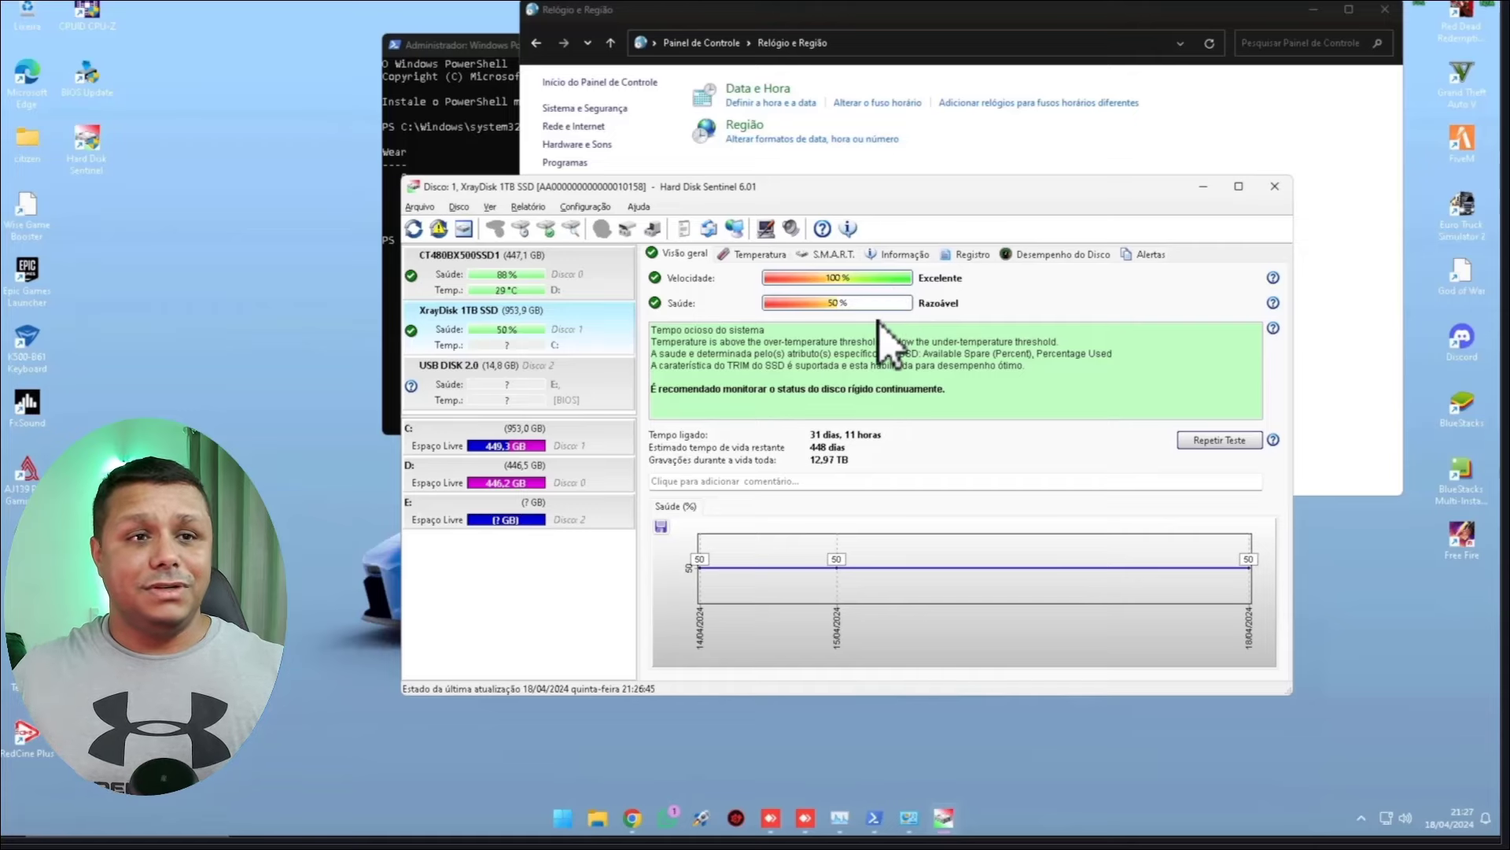
Step: Review the XrayDisk SSD's temperature, S.M.A.R.T. attributes, information, log, disk performance and alerts, and return to its overview
{"action": "left_click", "coordinate": [769, 256]}
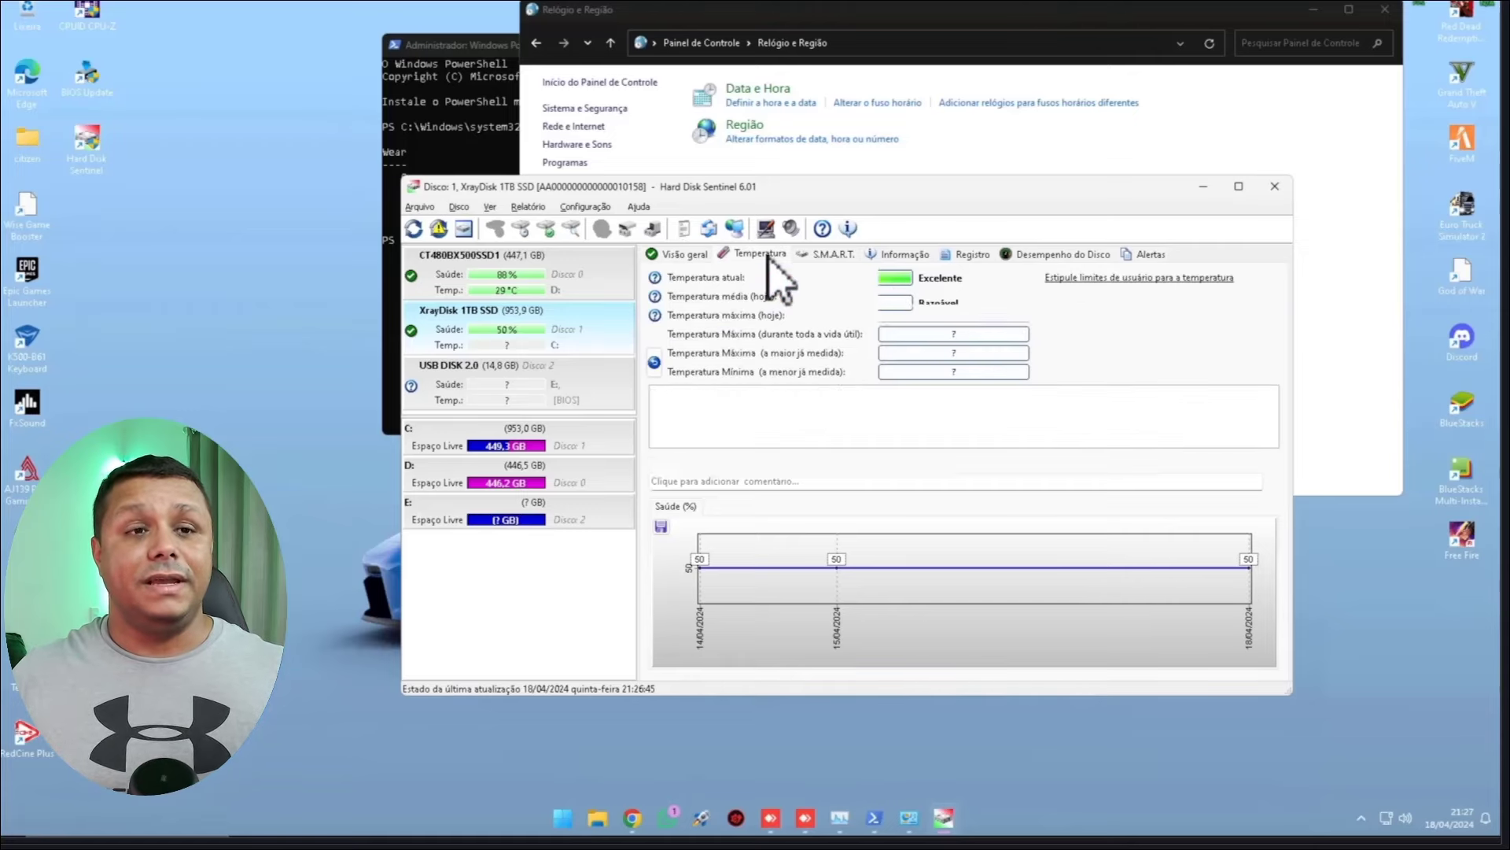
{"action": "left_click", "coordinate": [822, 254]}
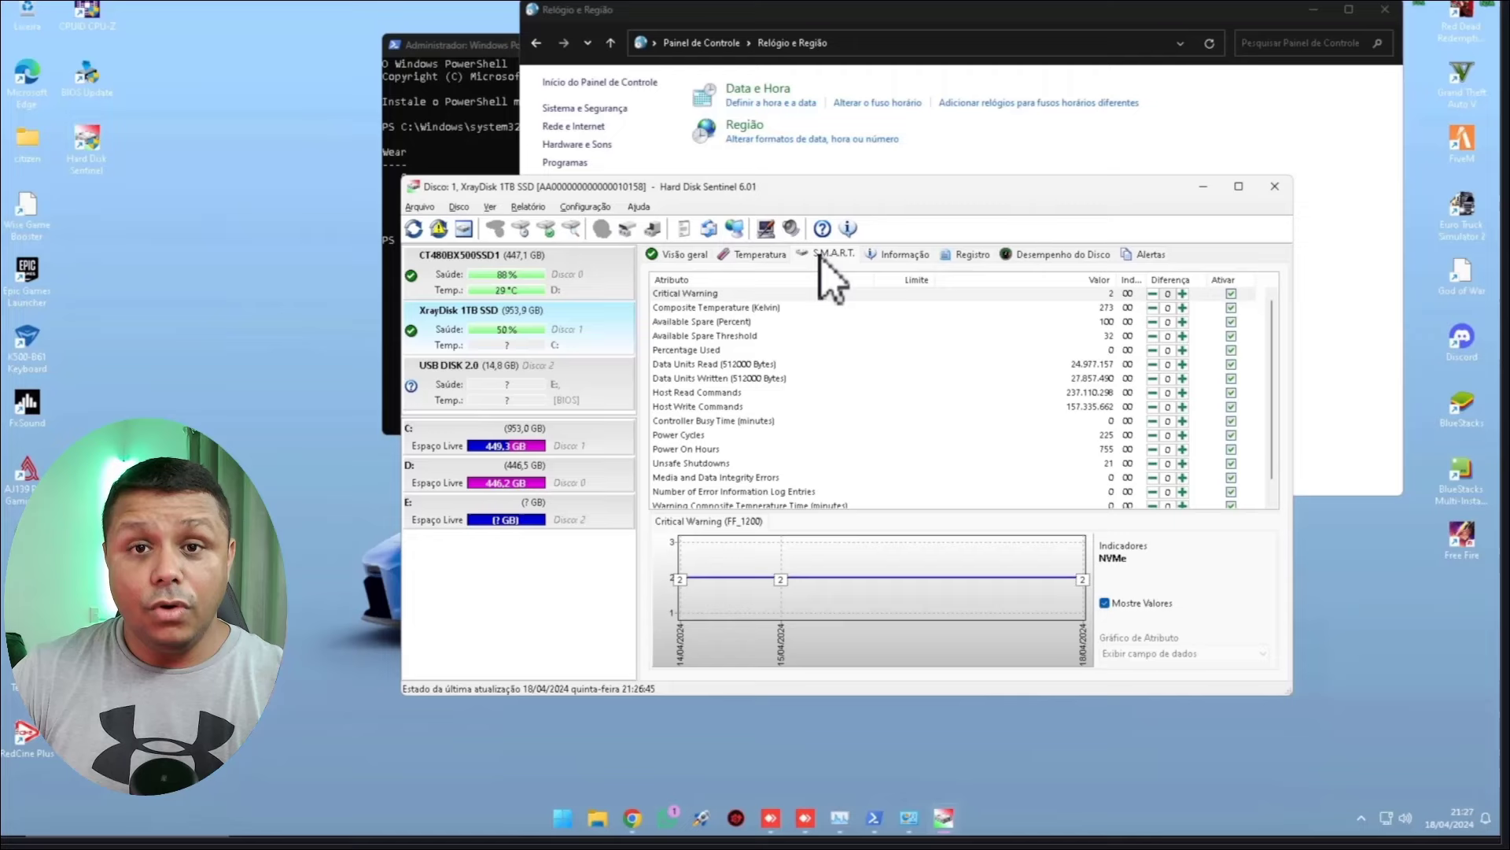
{"action": "left_click", "coordinate": [897, 255]}
{"action": "left_click", "coordinate": [970, 255]}
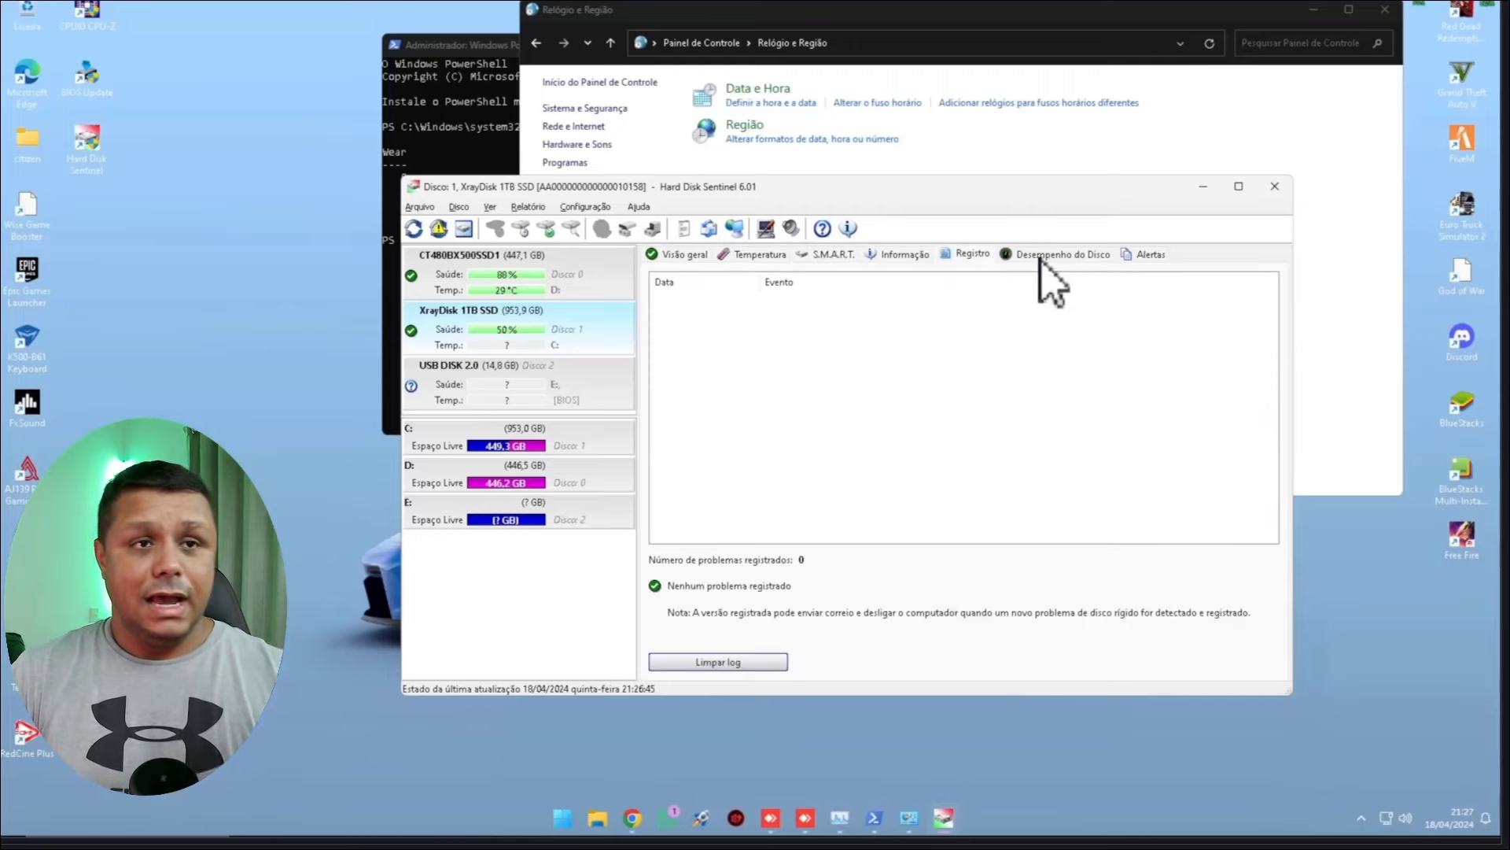
{"action": "left_click", "coordinate": [1046, 255]}
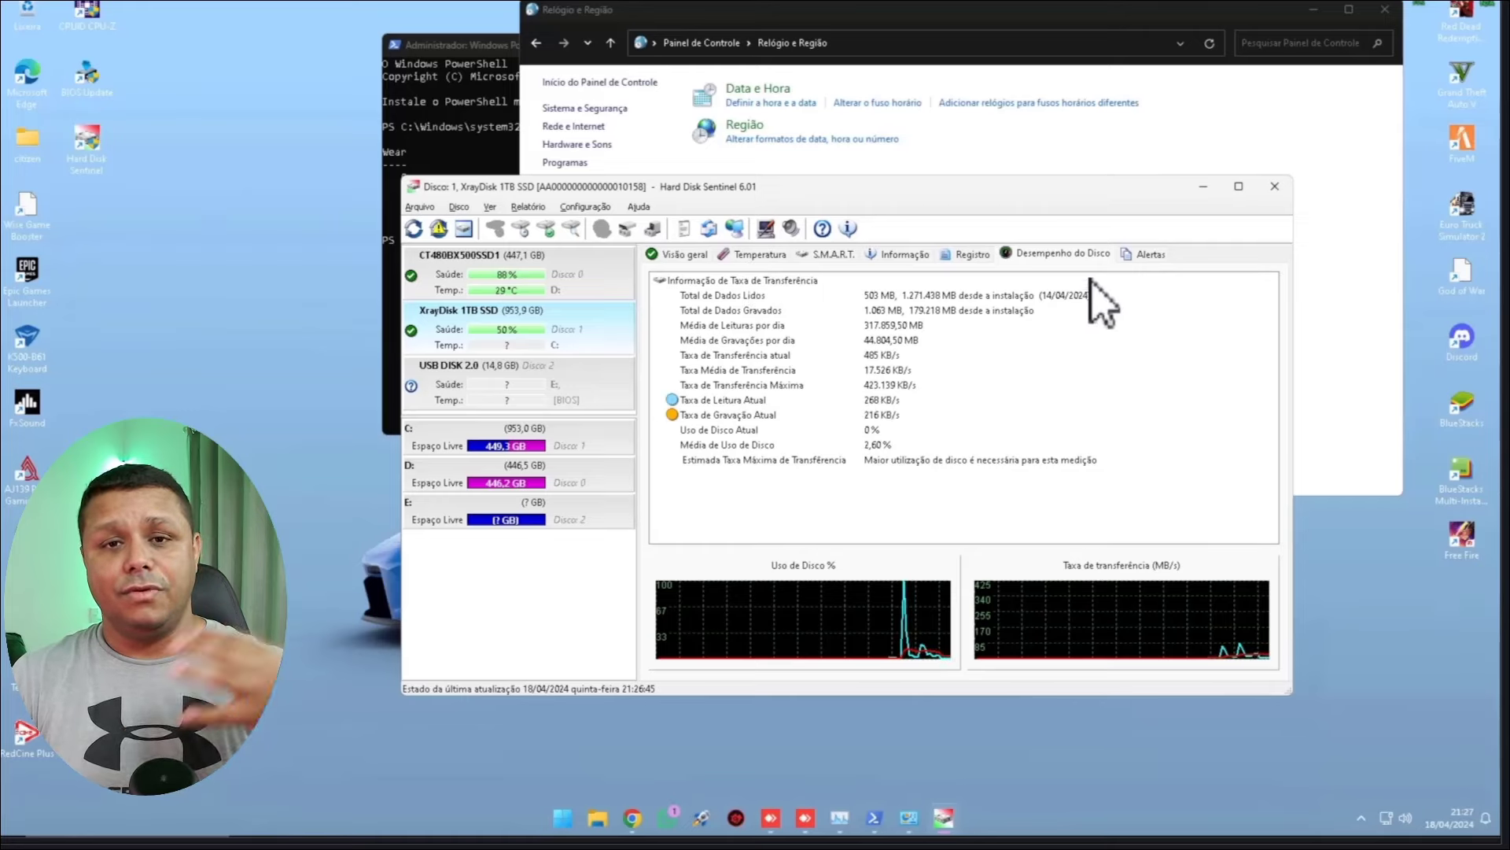
{"action": "left_click", "coordinate": [1138, 261]}
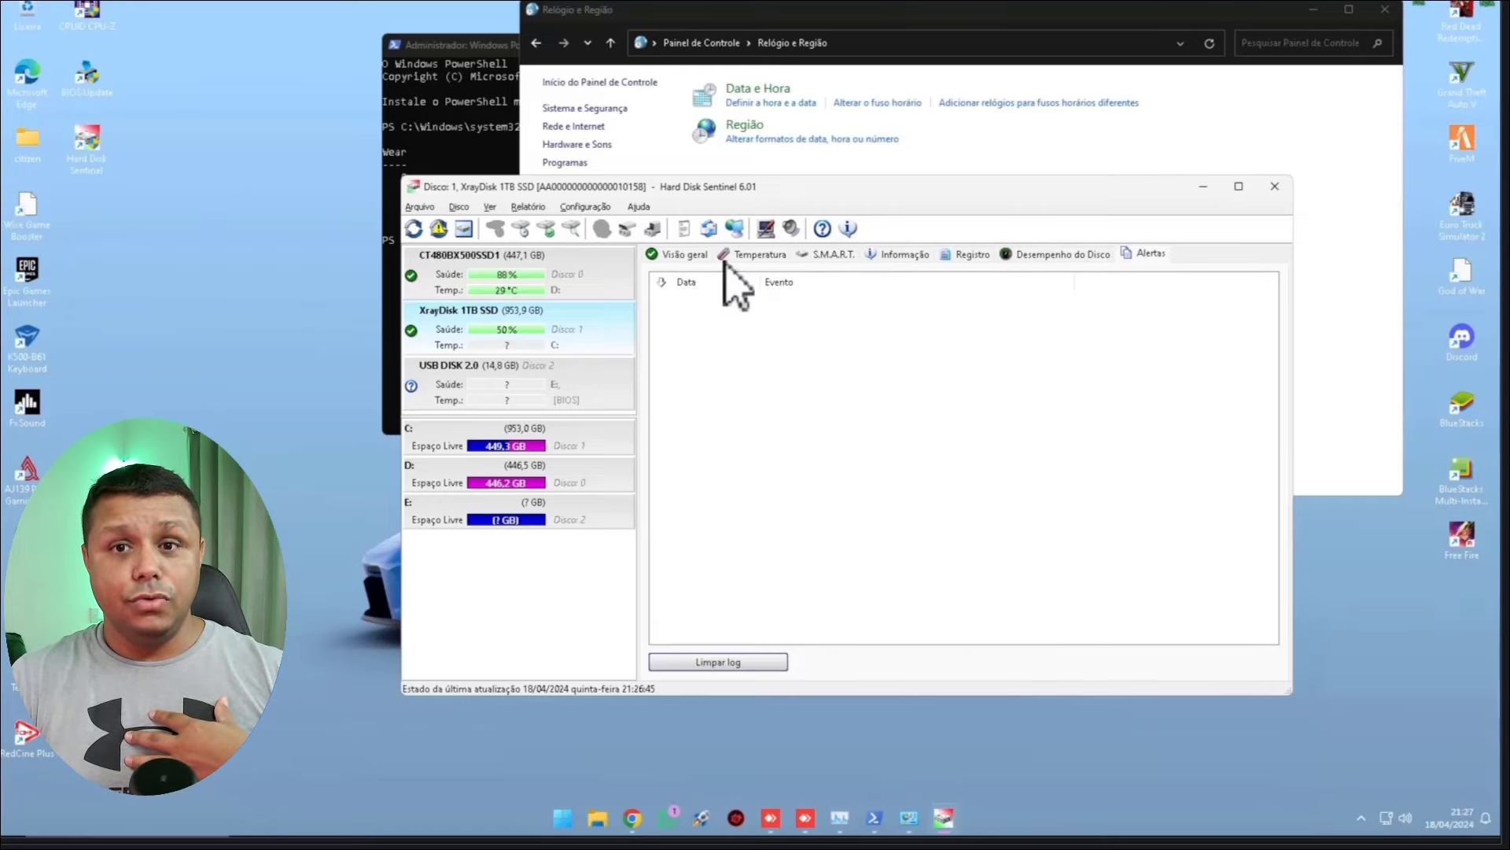
{"action": "left_click", "coordinate": [692, 260]}
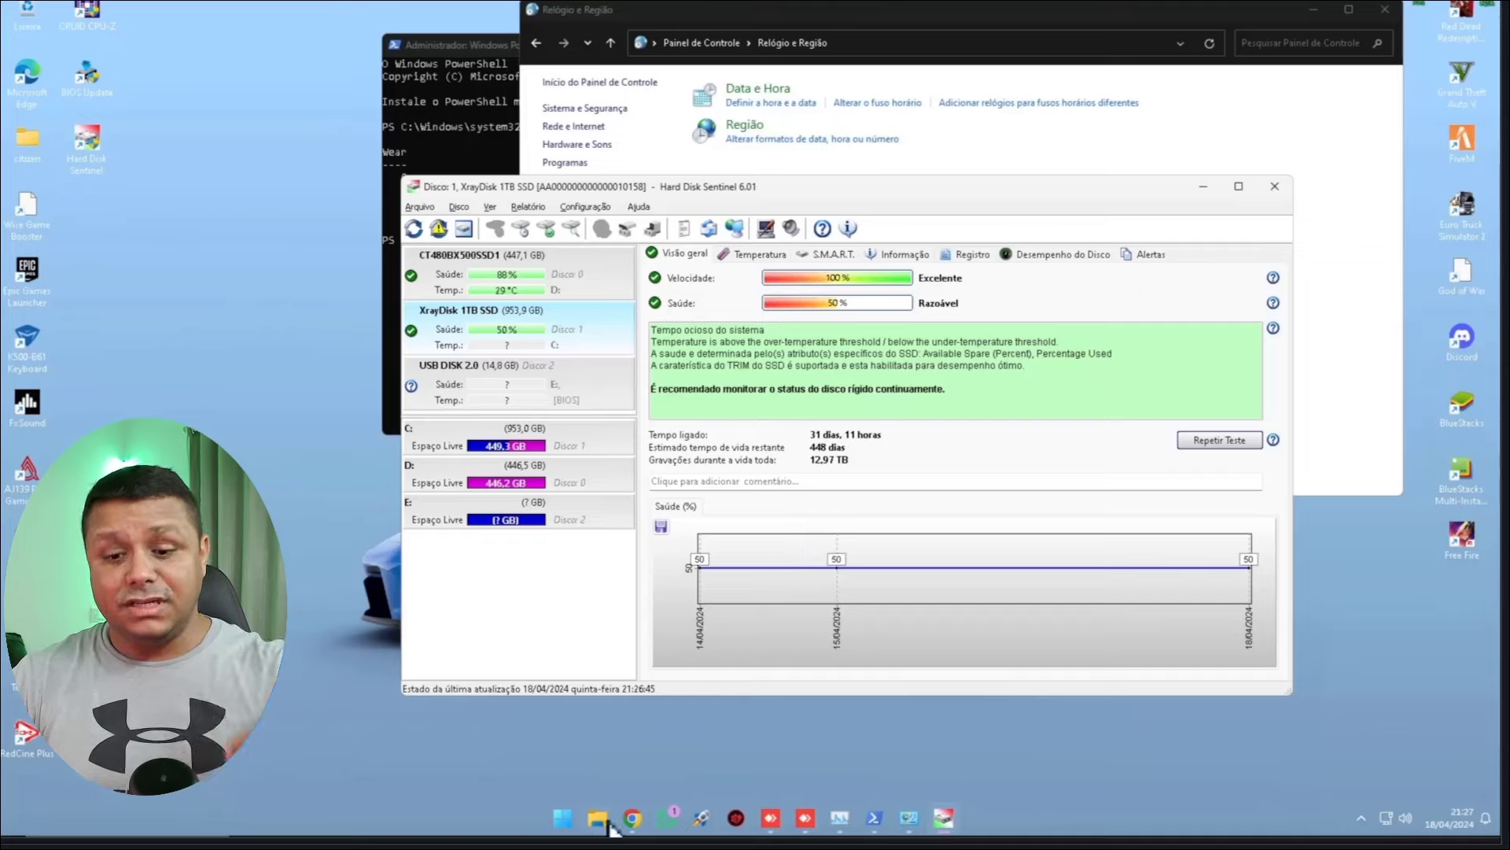
Step: Launch CrystalDiskInfo (32bit), allowing device changes, and place its window beside Hard Disk Sentinel's disk list to compare the XrayDisk SSD's health
{"action": "left_click", "coordinate": [563, 820]}
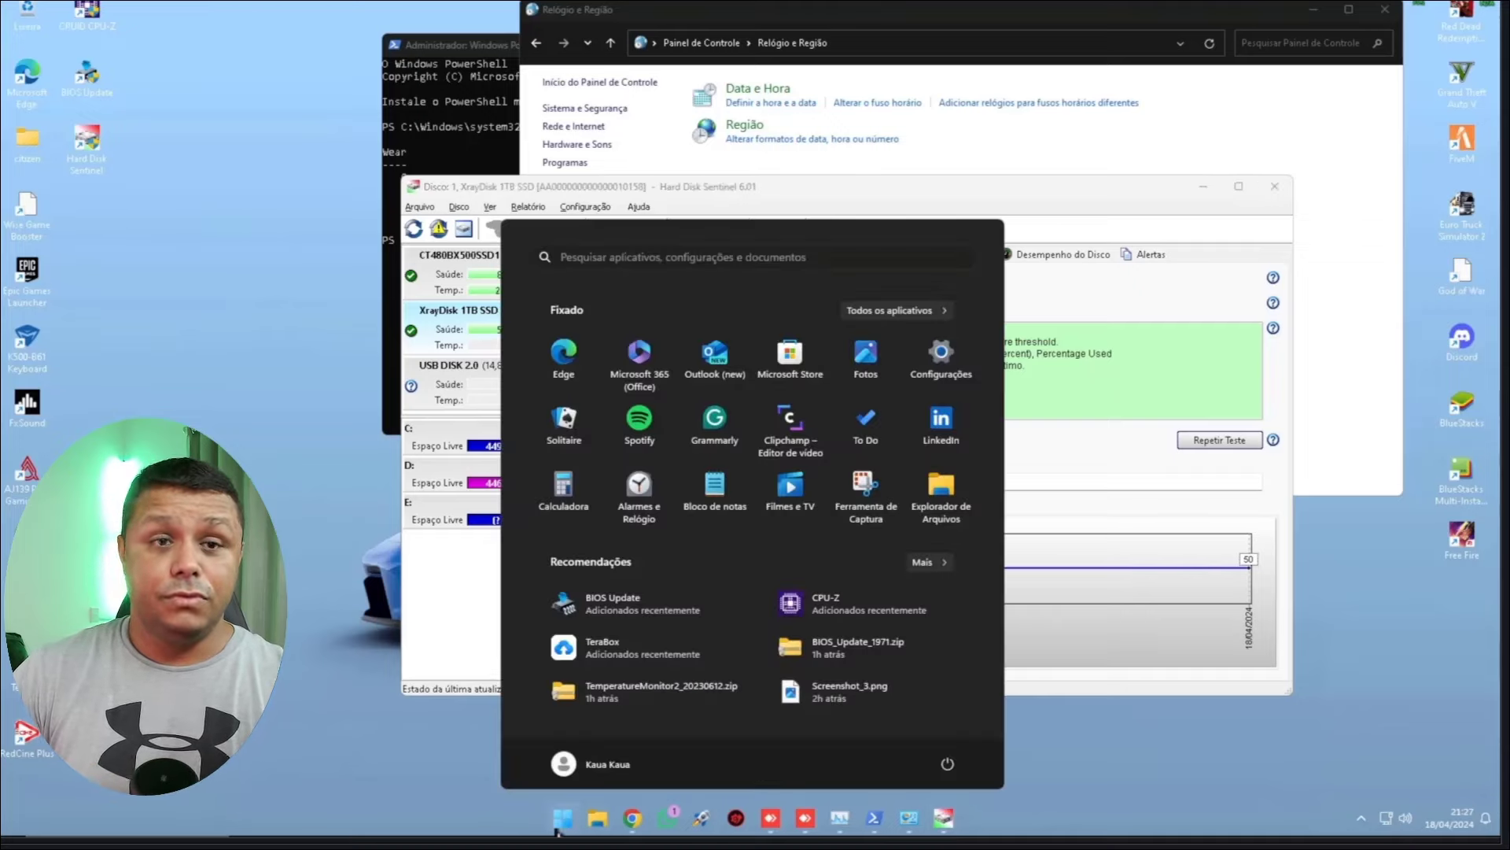
{"action": "type", "text": "crystaldiskinfo (32bit"}
{"action": "left_click", "coordinate": [590, 366]}
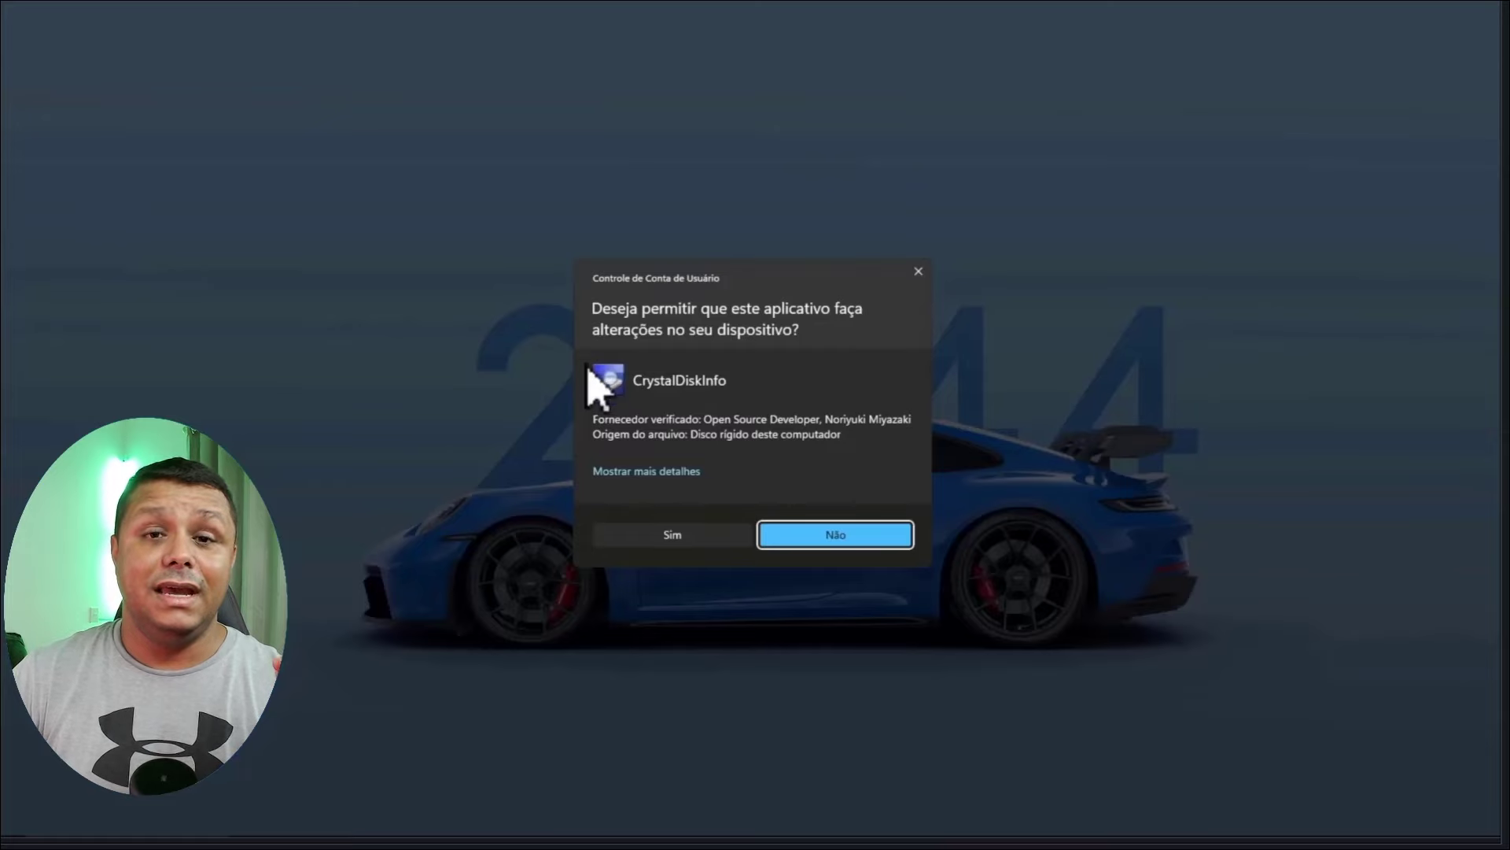
{"action": "left_click", "coordinate": [684, 538]}
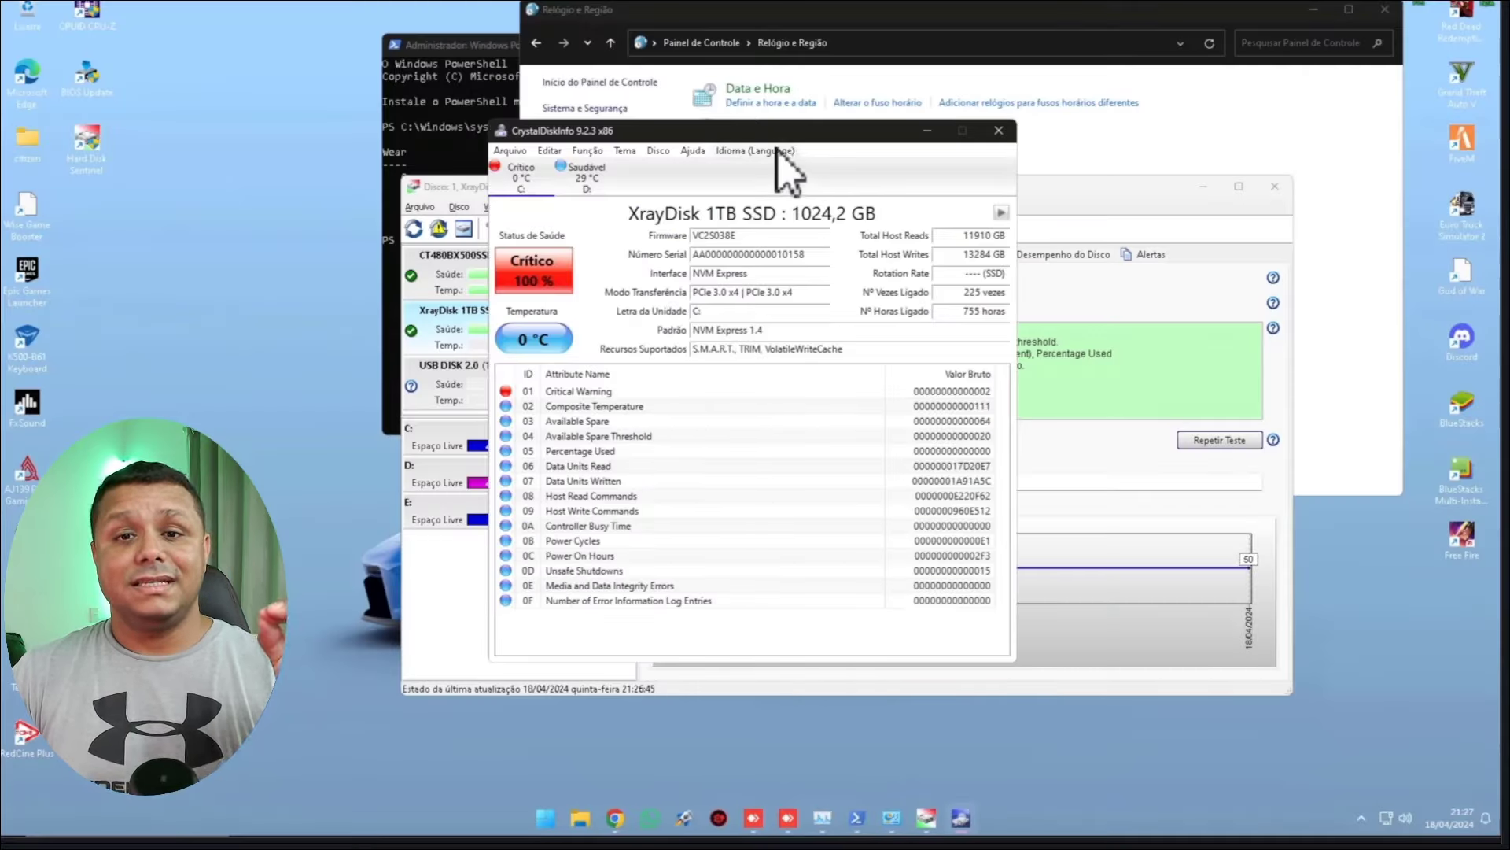
{"action": "left_click_drag", "start_coordinate": [778, 145], "coordinate": [1136, 147]}
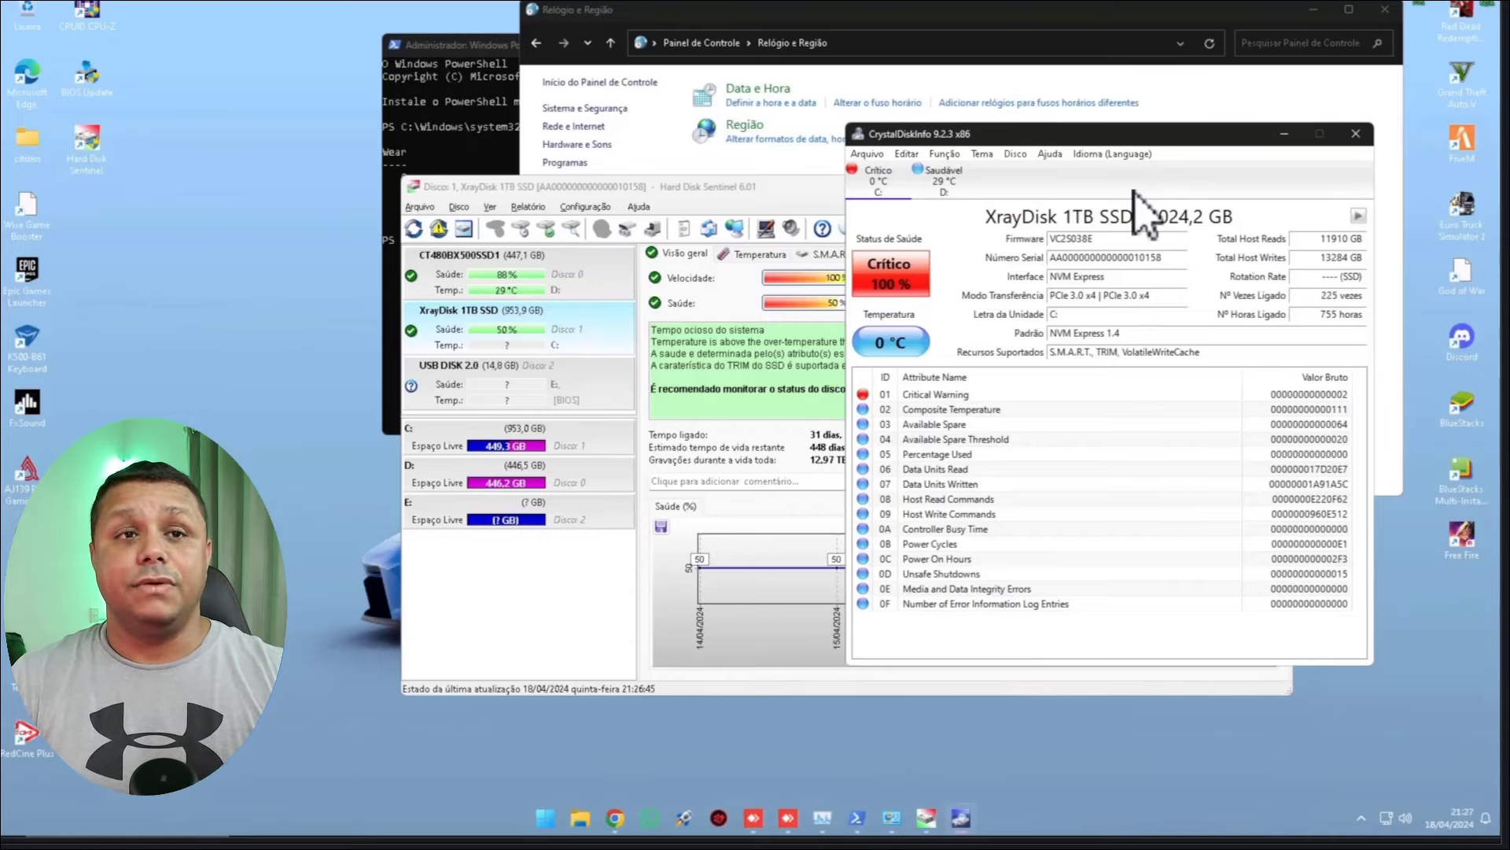
{"action": "left_click", "coordinate": [529, 346]}
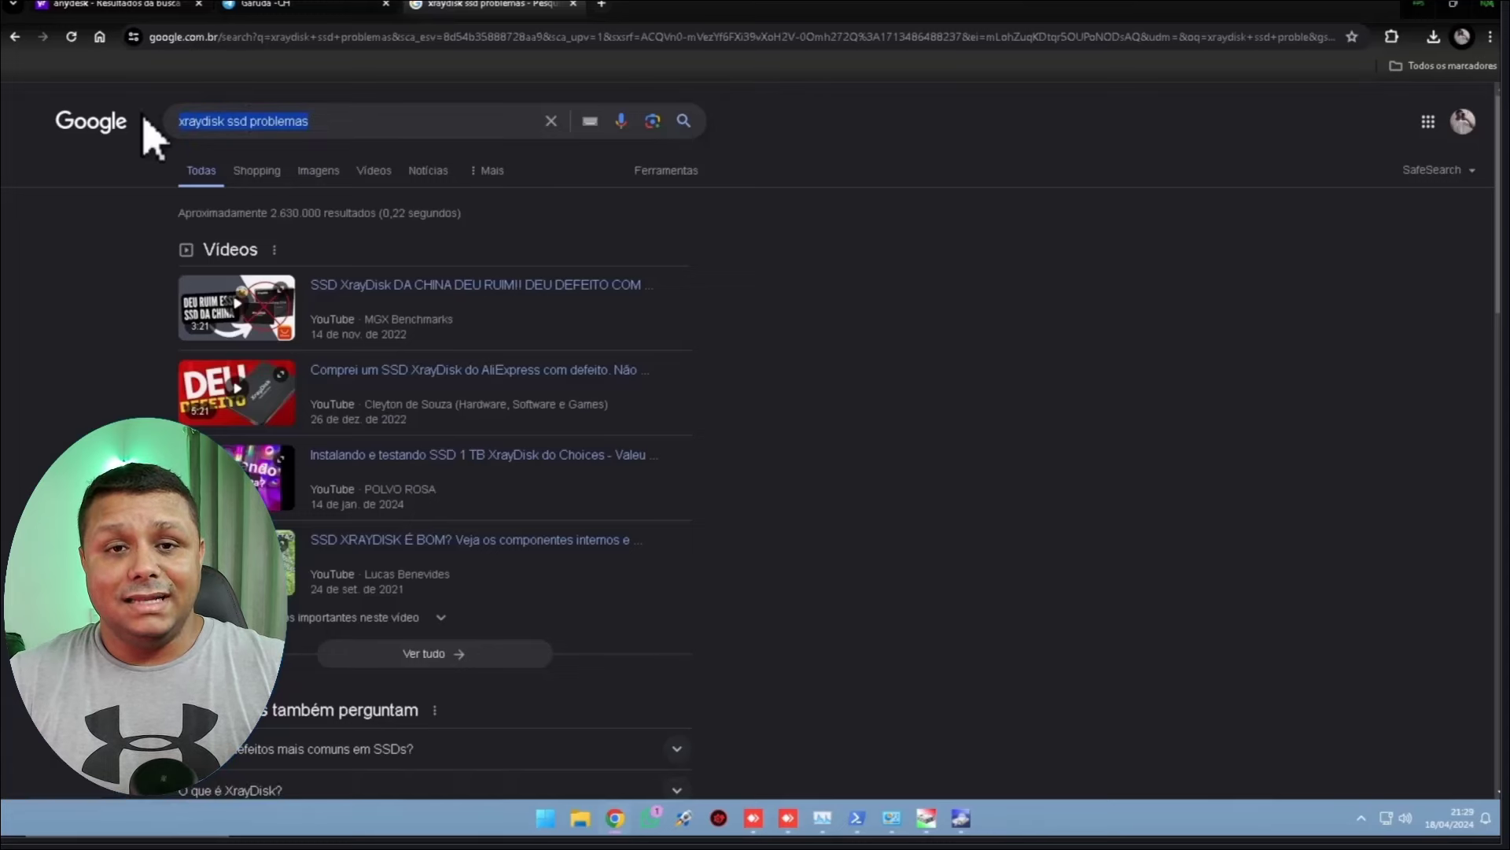
Step: Look through the Google results for "xraydisk ssd problemas" for user complaints about XrayDisk SSD failures
{"action": "scroll", "coordinate": [978, 381], "scroll_direction": "down", "scroll_amount": 4}
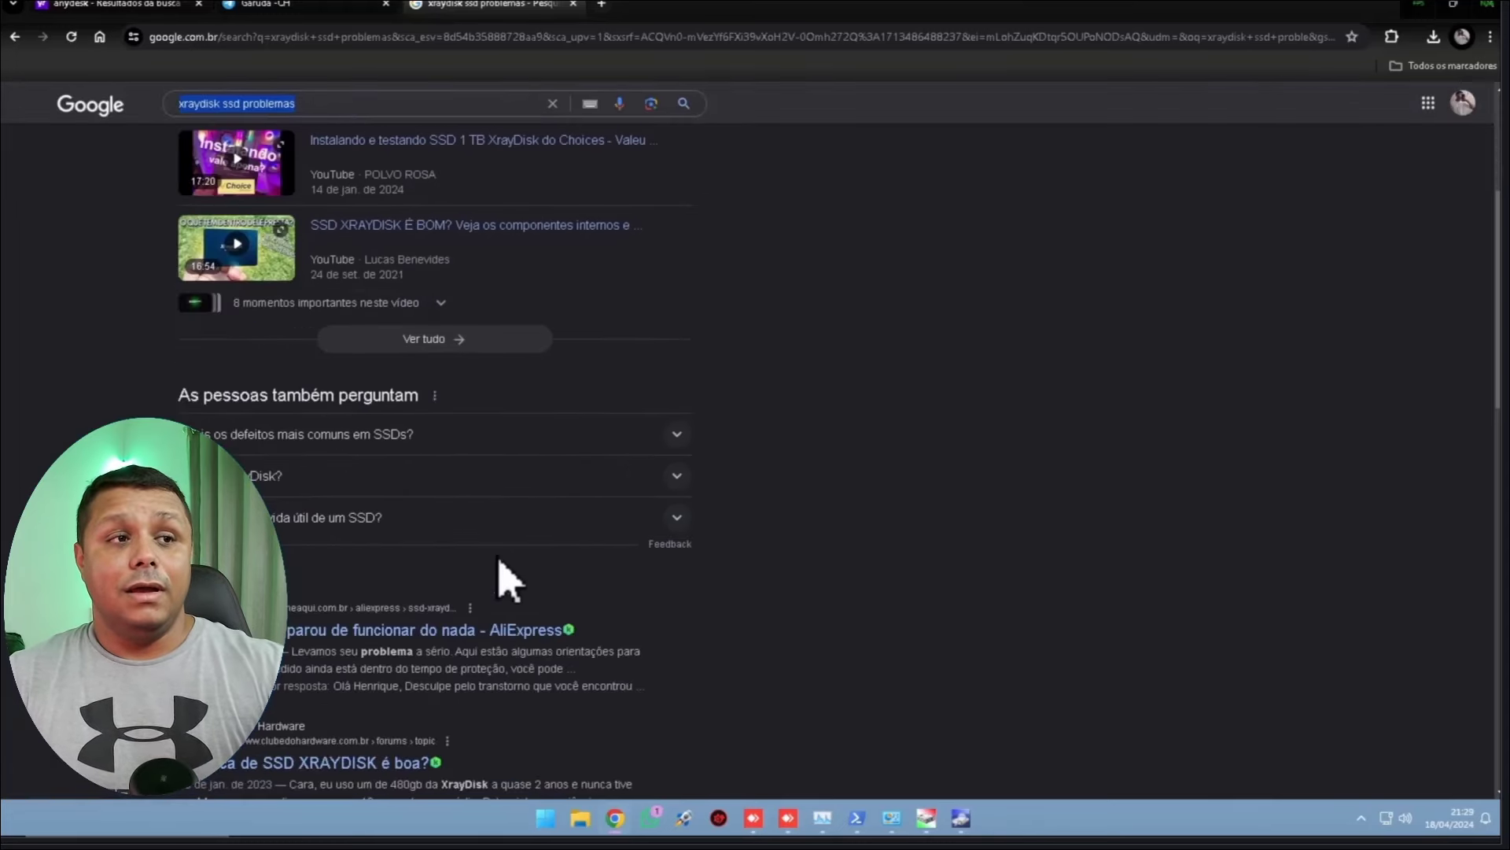
{"action": "scroll", "coordinate": [874, 661], "scroll_direction": "down", "scroll_amount": 2}
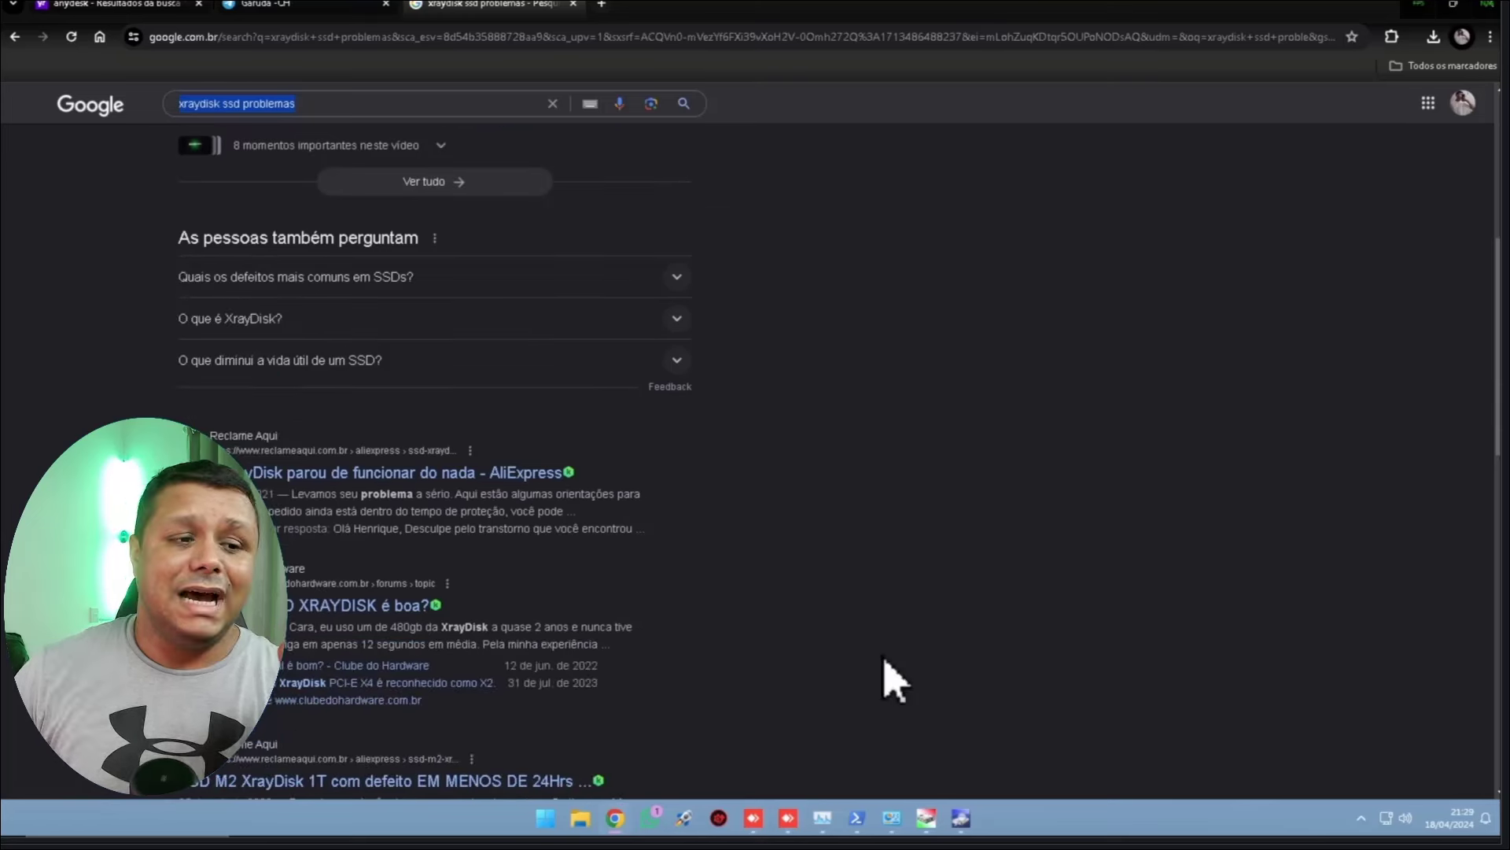
{"action": "scroll", "coordinate": [787, 653], "scroll_direction": "down", "scroll_amount": 2}
{"action": "scroll", "coordinate": [712, 625], "scroll_direction": "down", "scroll_amount": 2}
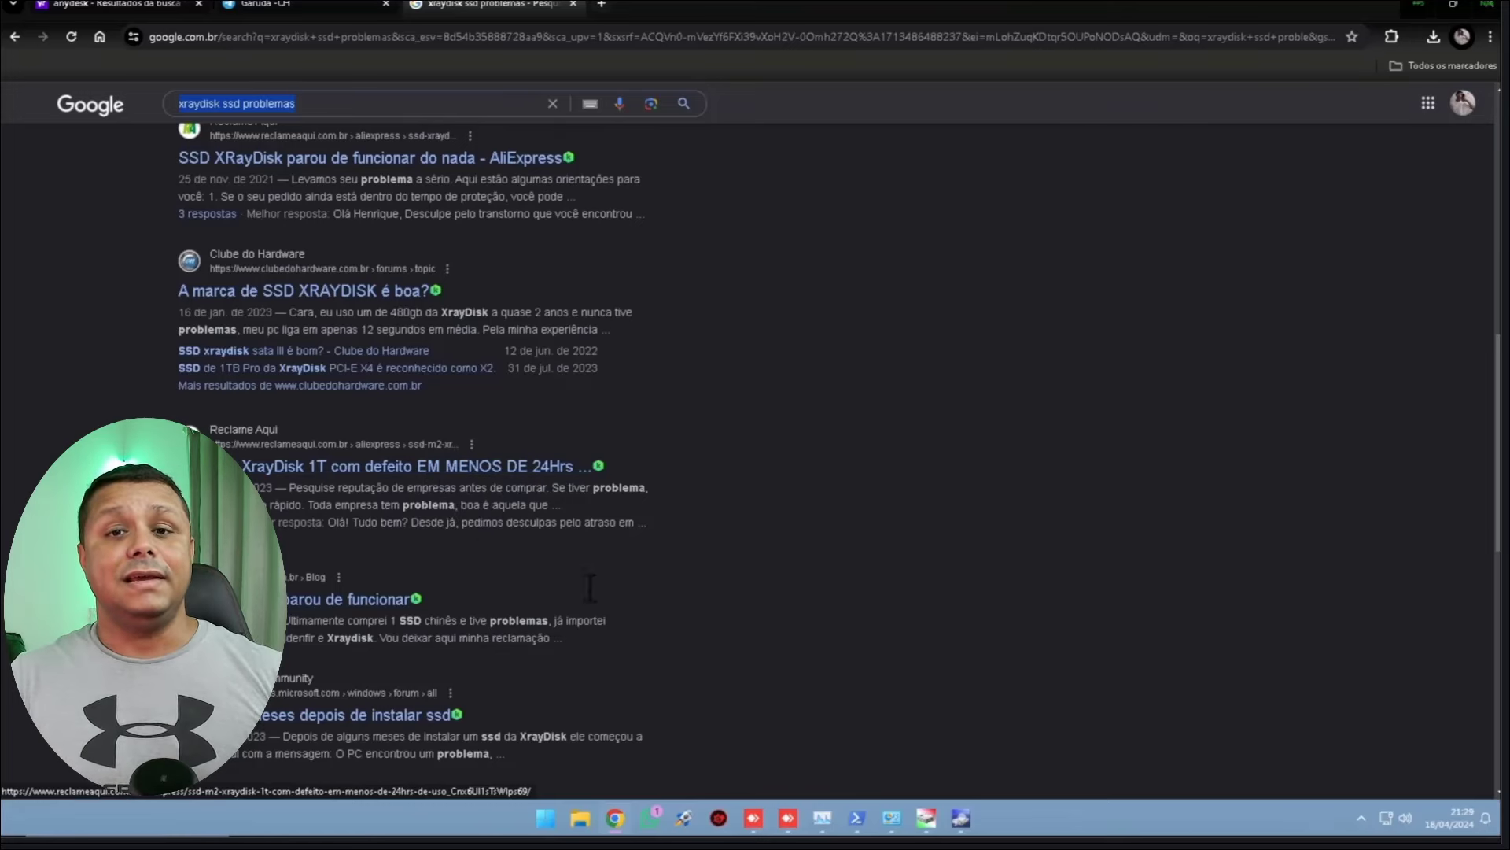
{"action": "scroll", "coordinate": [769, 620], "scroll_direction": "down", "scroll_amount": 2}
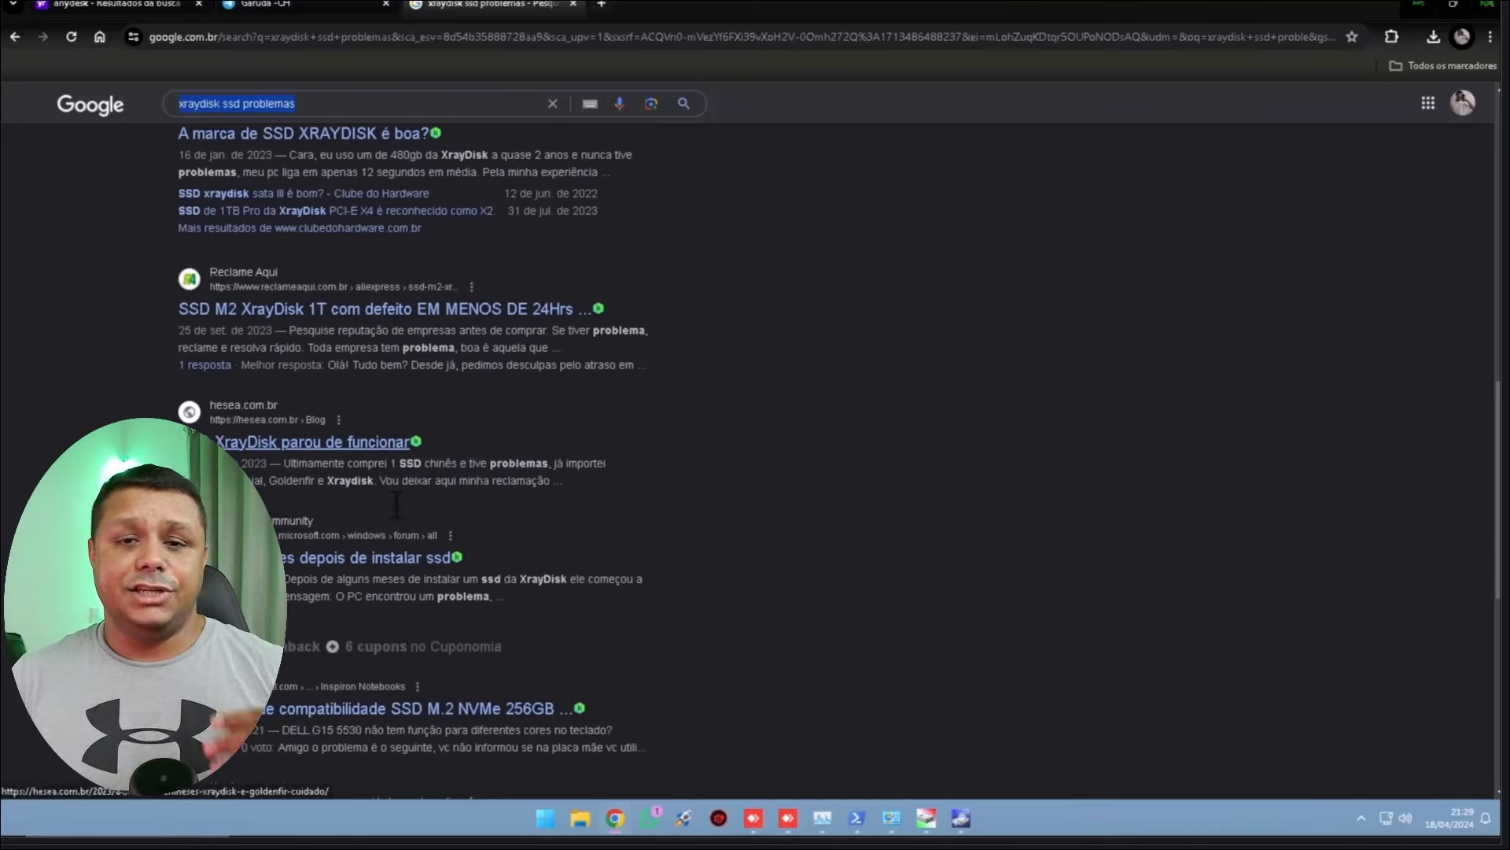
{"action": "scroll", "coordinate": [860, 674], "scroll_direction": "down", "scroll_amount": 3}
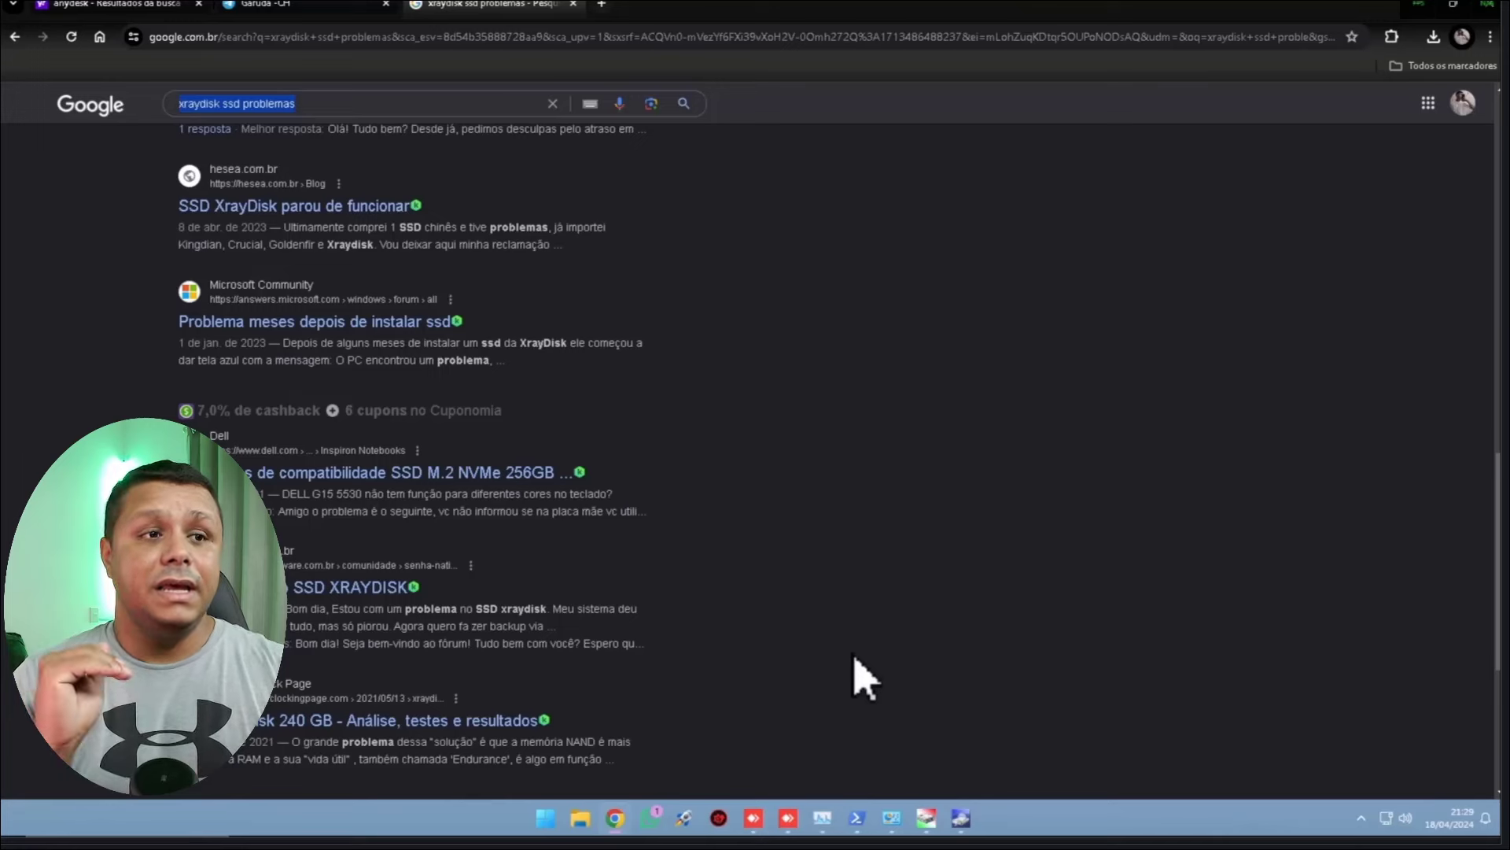
{"action": "scroll", "coordinate": [866, 678], "scroll_direction": "up", "scroll_amount": 1}
{"action": "scroll", "coordinate": [479, 499], "scroll_direction": "up", "scroll_amount": 4}
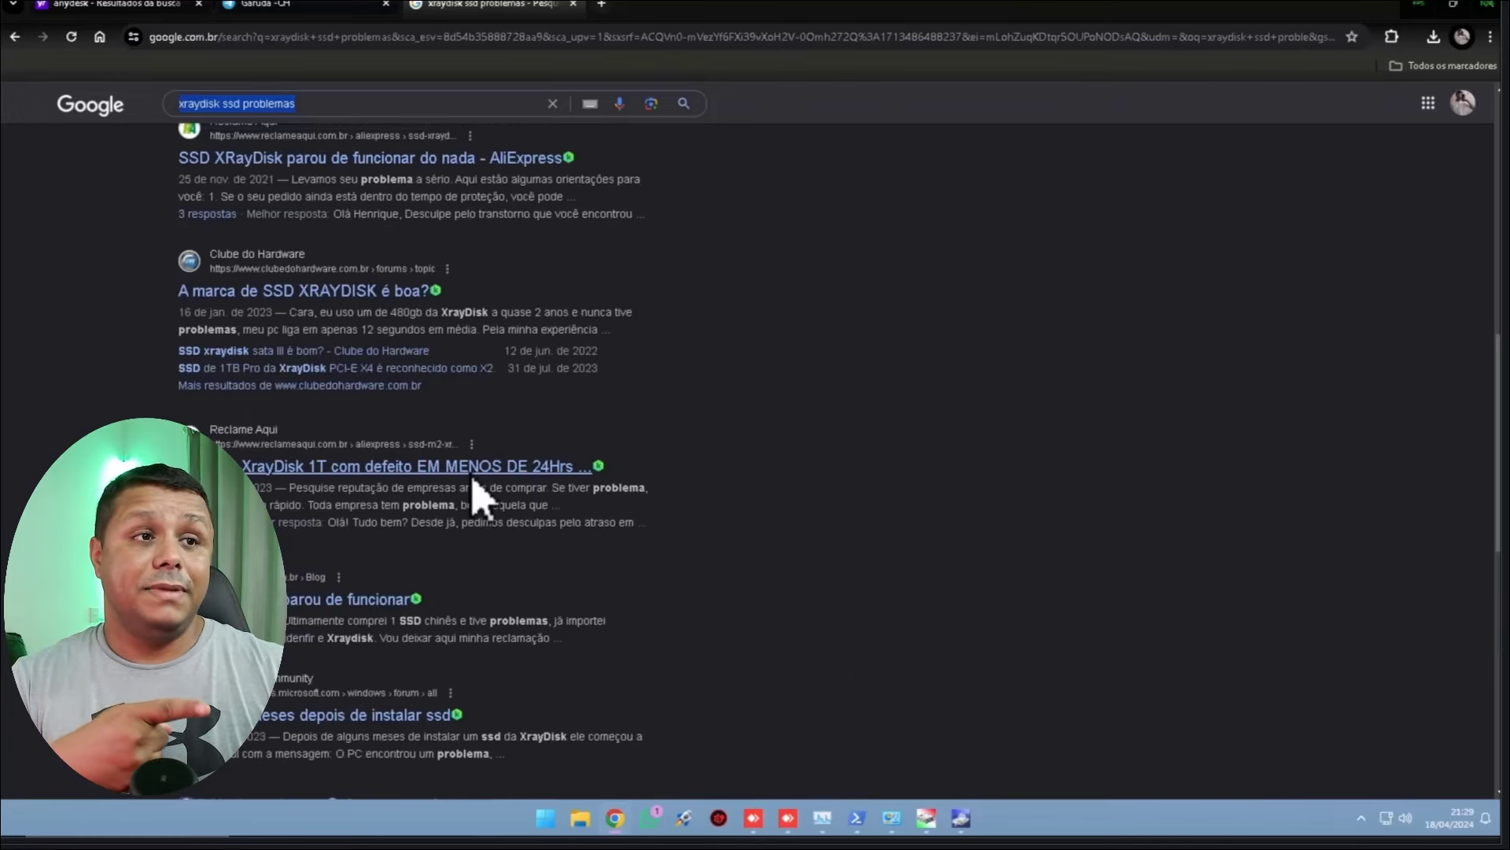
Step: Go back over the earlier Google results on XrayDisk SSD problems, including the Reclame Aqui and Clube do Hardware entries
{"action": "scroll", "coordinate": [397, 453], "scroll_direction": "up", "scroll_amount": 2}
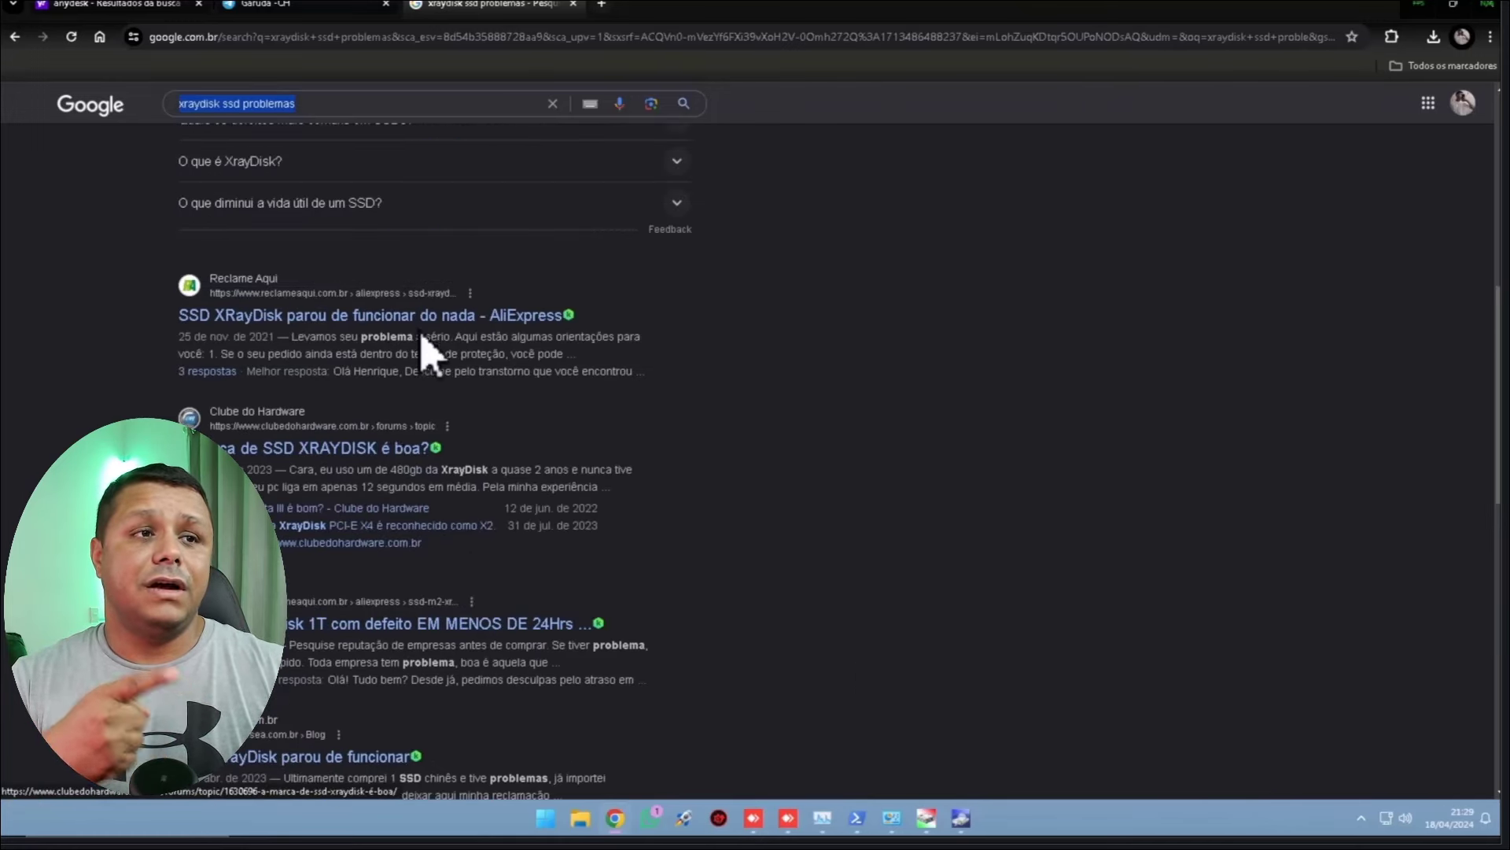
{"action": "scroll", "coordinate": [438, 472], "scroll_direction": "up", "scroll_amount": 5}
{"action": "scroll", "coordinate": [438, 472], "scroll_direction": "up", "scroll_amount": 3}
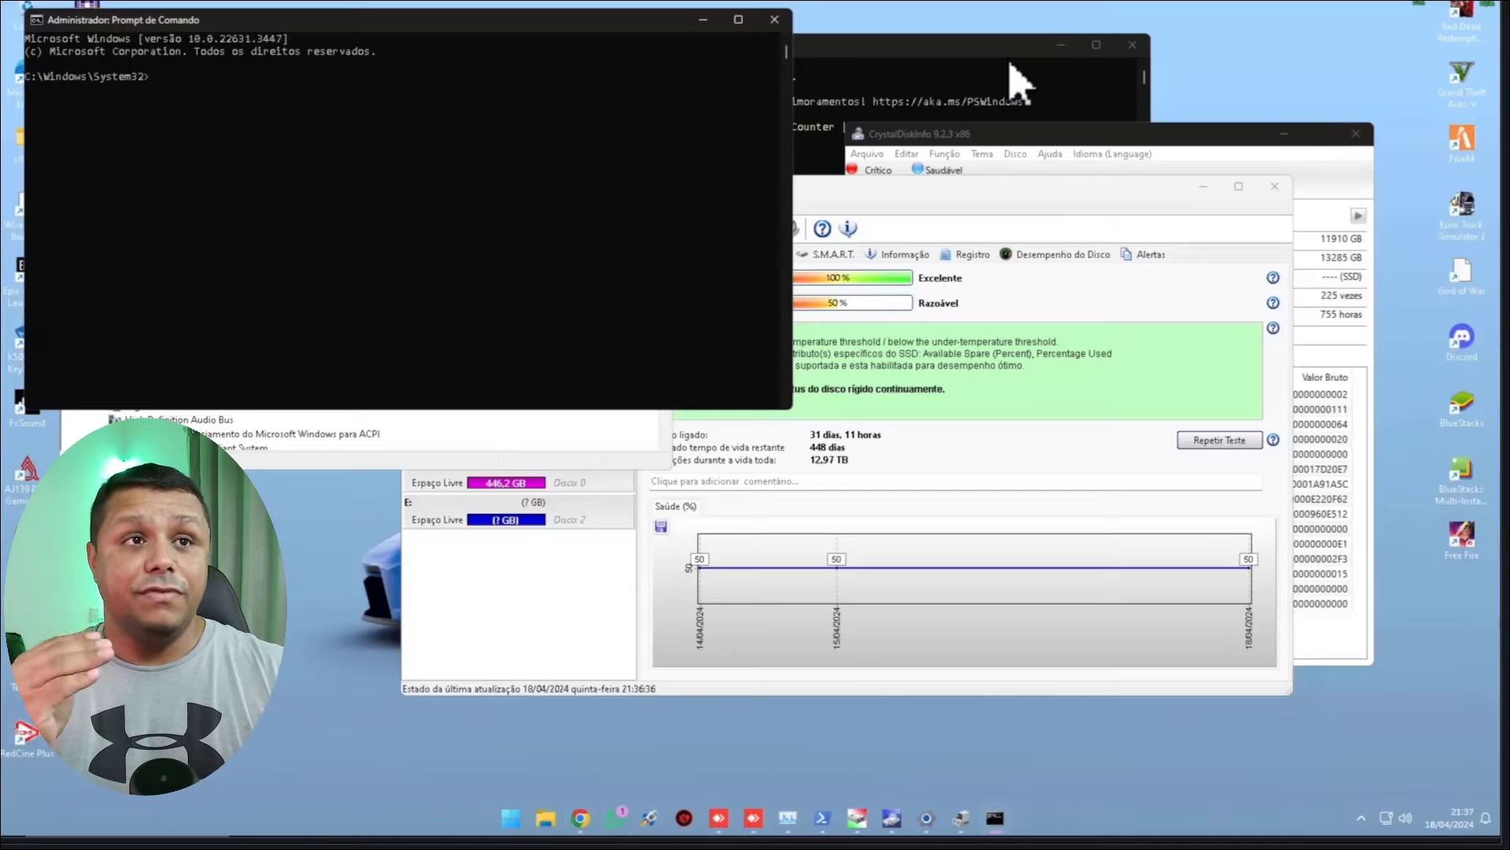
Step: Close the PowerShell window and enter the command "winsat disk -drive D" in the administrator Command Prompt without running it
{"action": "left_click", "coordinate": [1015, 78]}
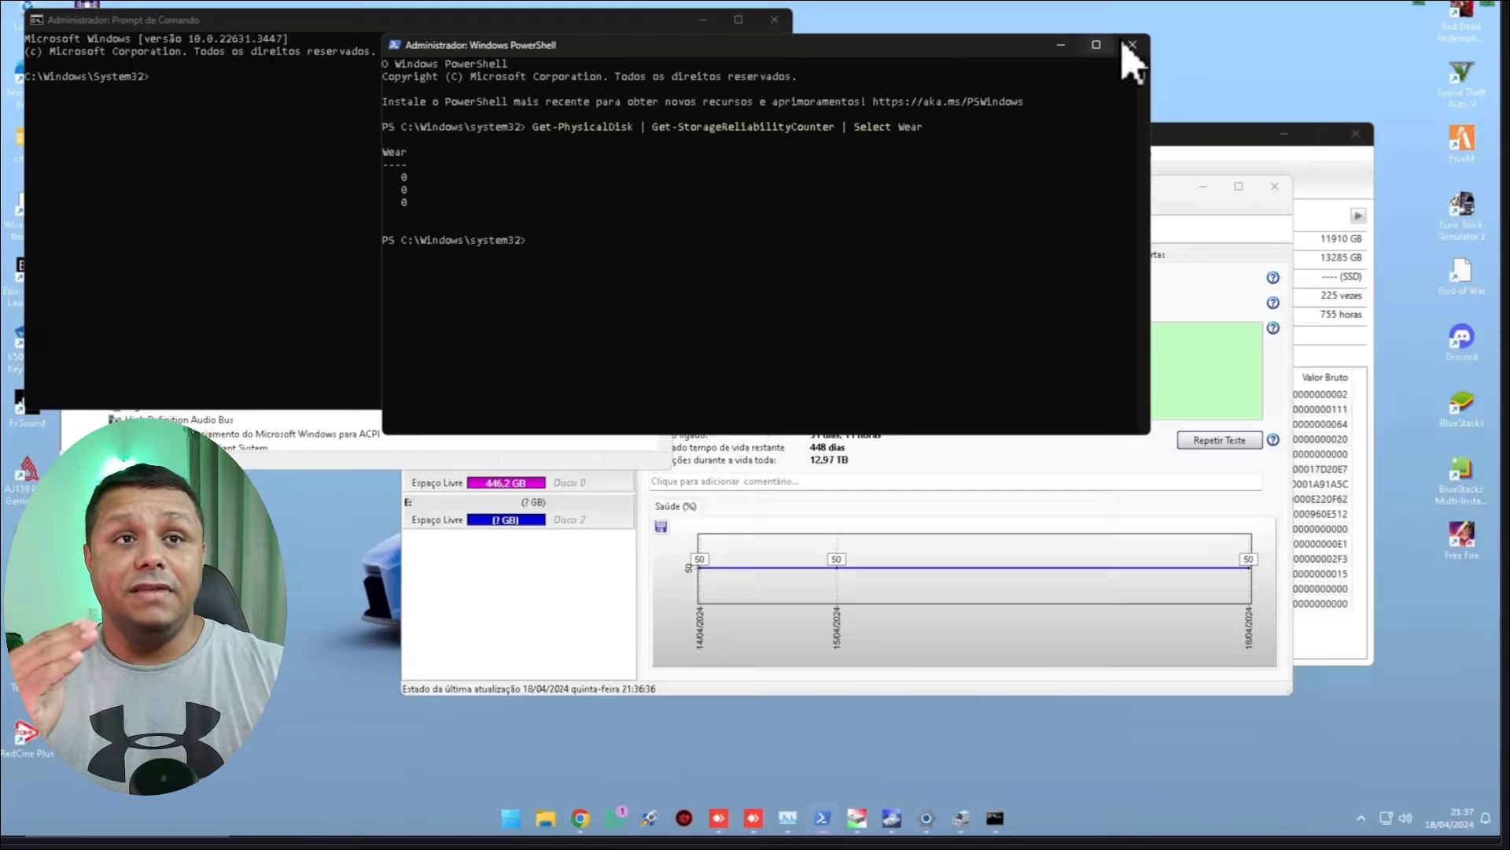
{"action": "left_click", "coordinate": [1133, 44]}
{"action": "type", "text": "winsat disk -drive D"}
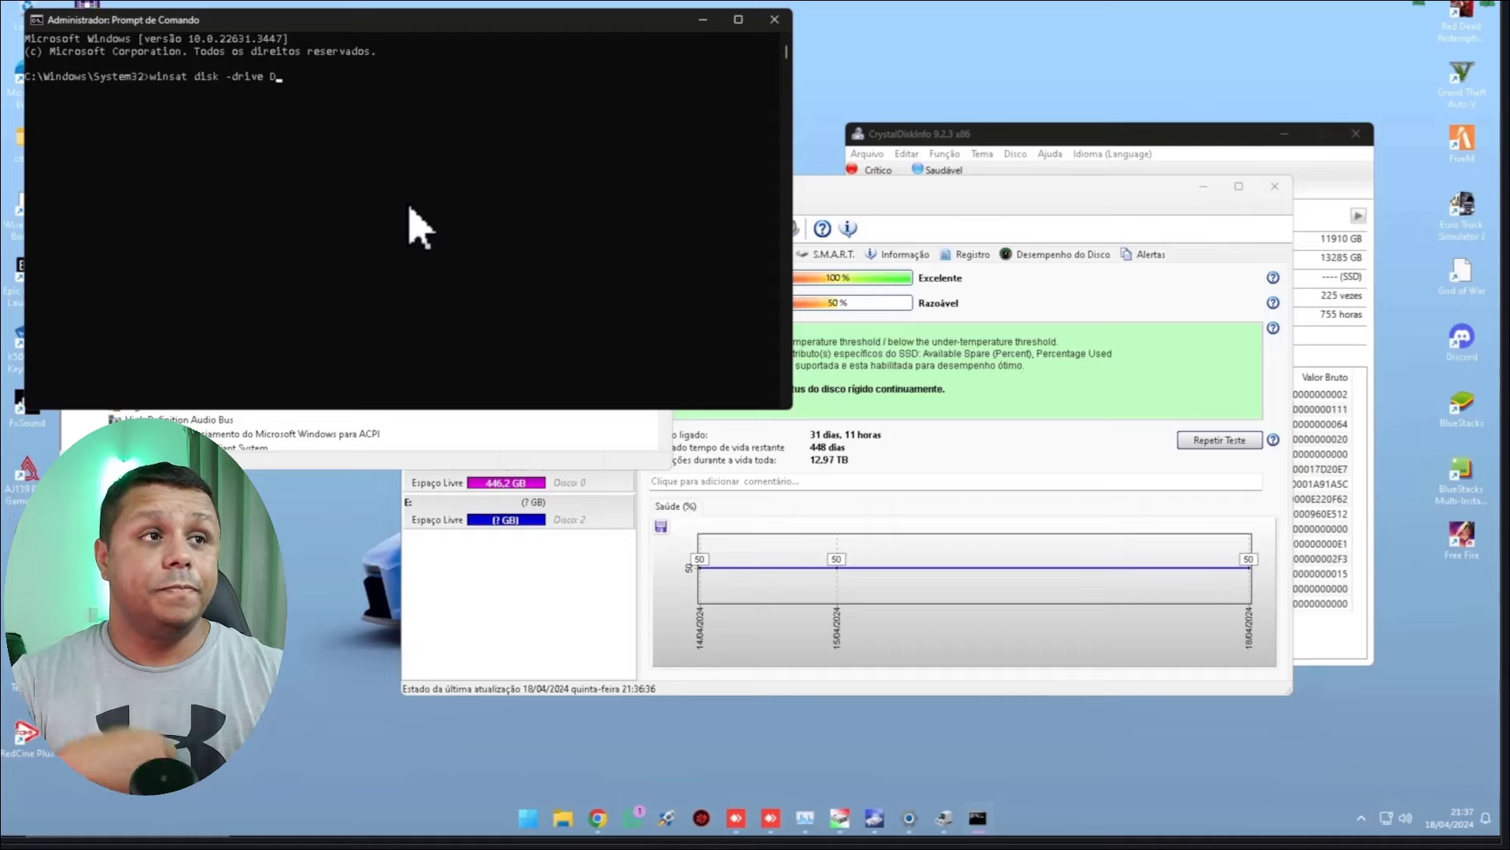
Step: Check the XrayDisk SSD's drive letter in Hard Disk Sentinel, CrystalDiskInfo and Task Manager's disk performance, and close Task Manager
{"action": "left_click", "coordinate": [1023, 209]}
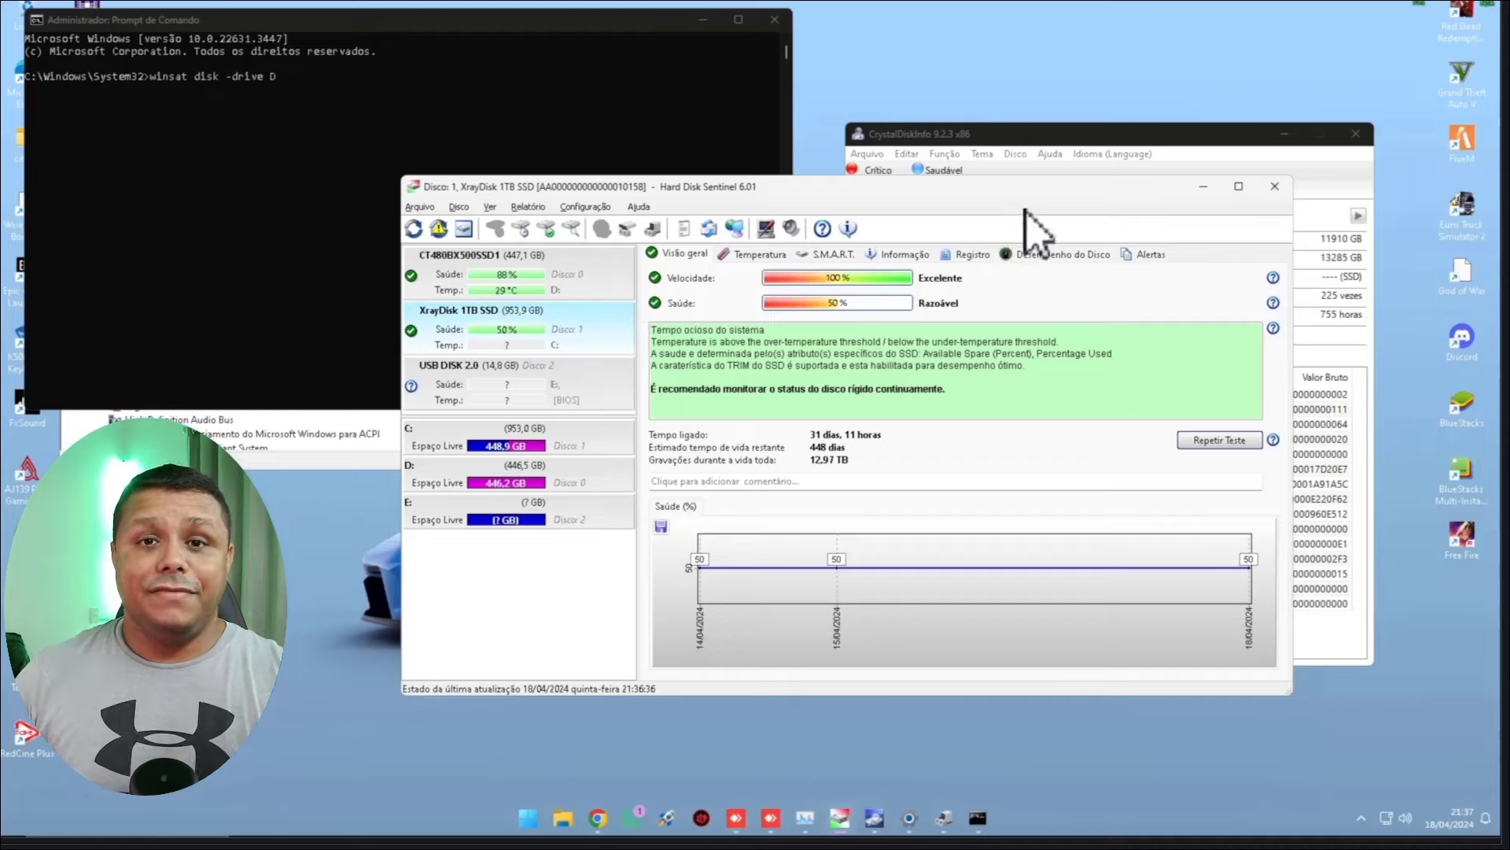
{"action": "left_click", "coordinate": [1063, 148]}
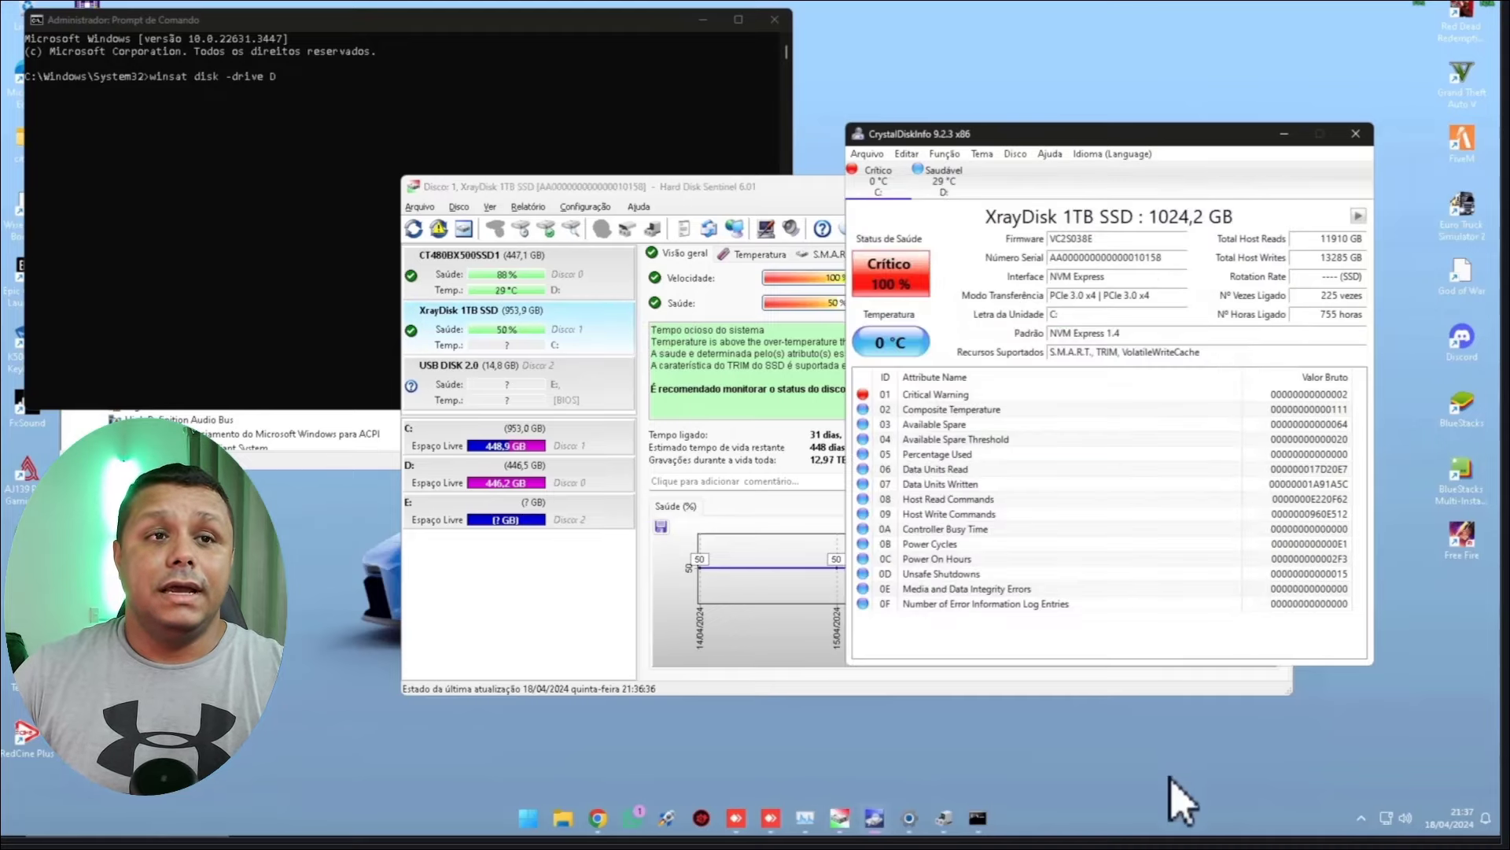
{"action": "right_click", "coordinate": [1151, 826]}
{"action": "left_click", "coordinate": [1216, 757]}
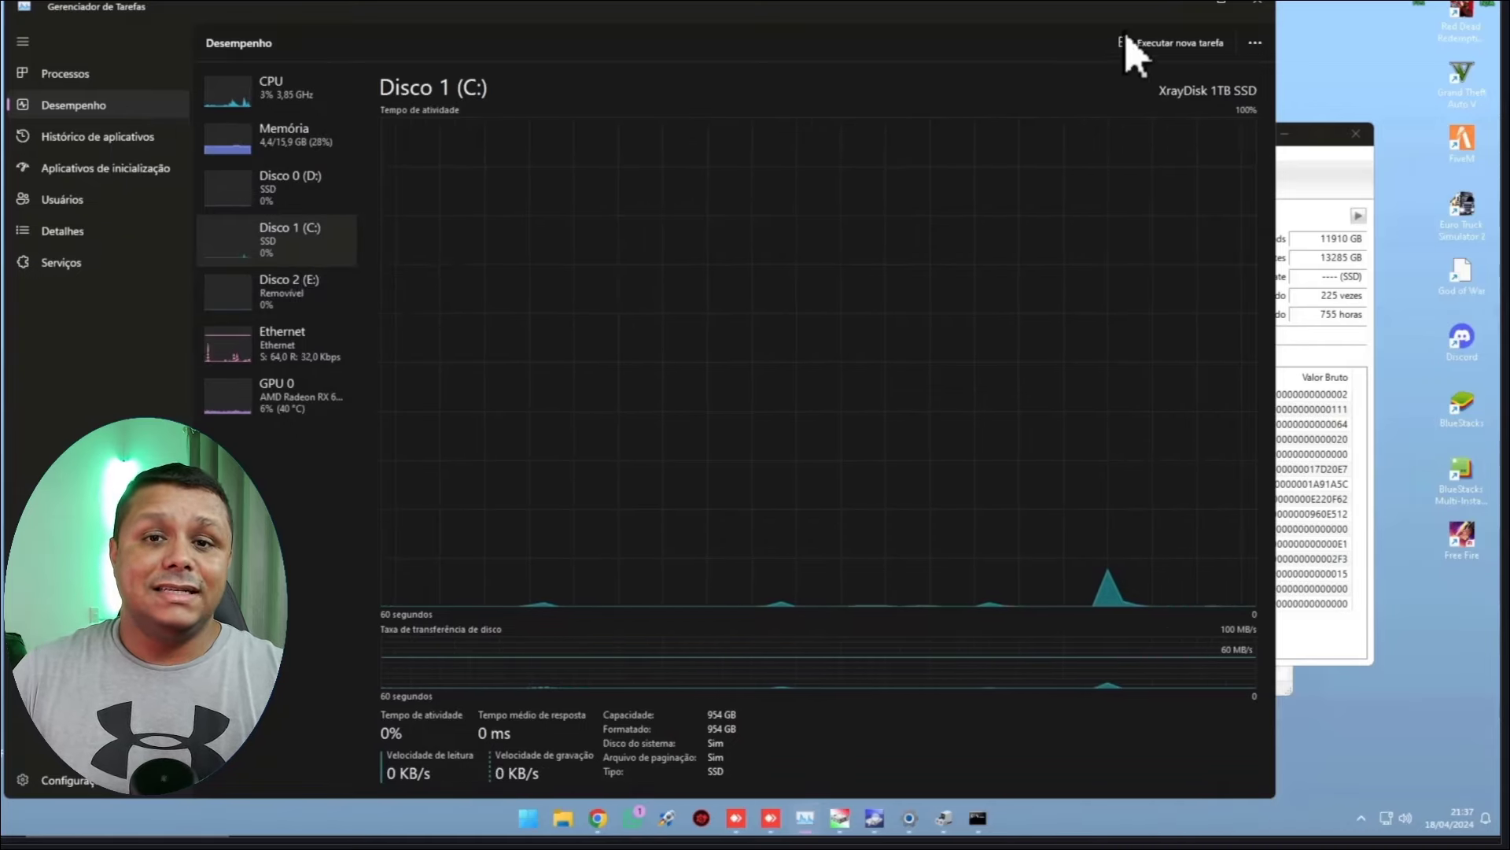
{"action": "left_click", "coordinate": [1257, 4]}
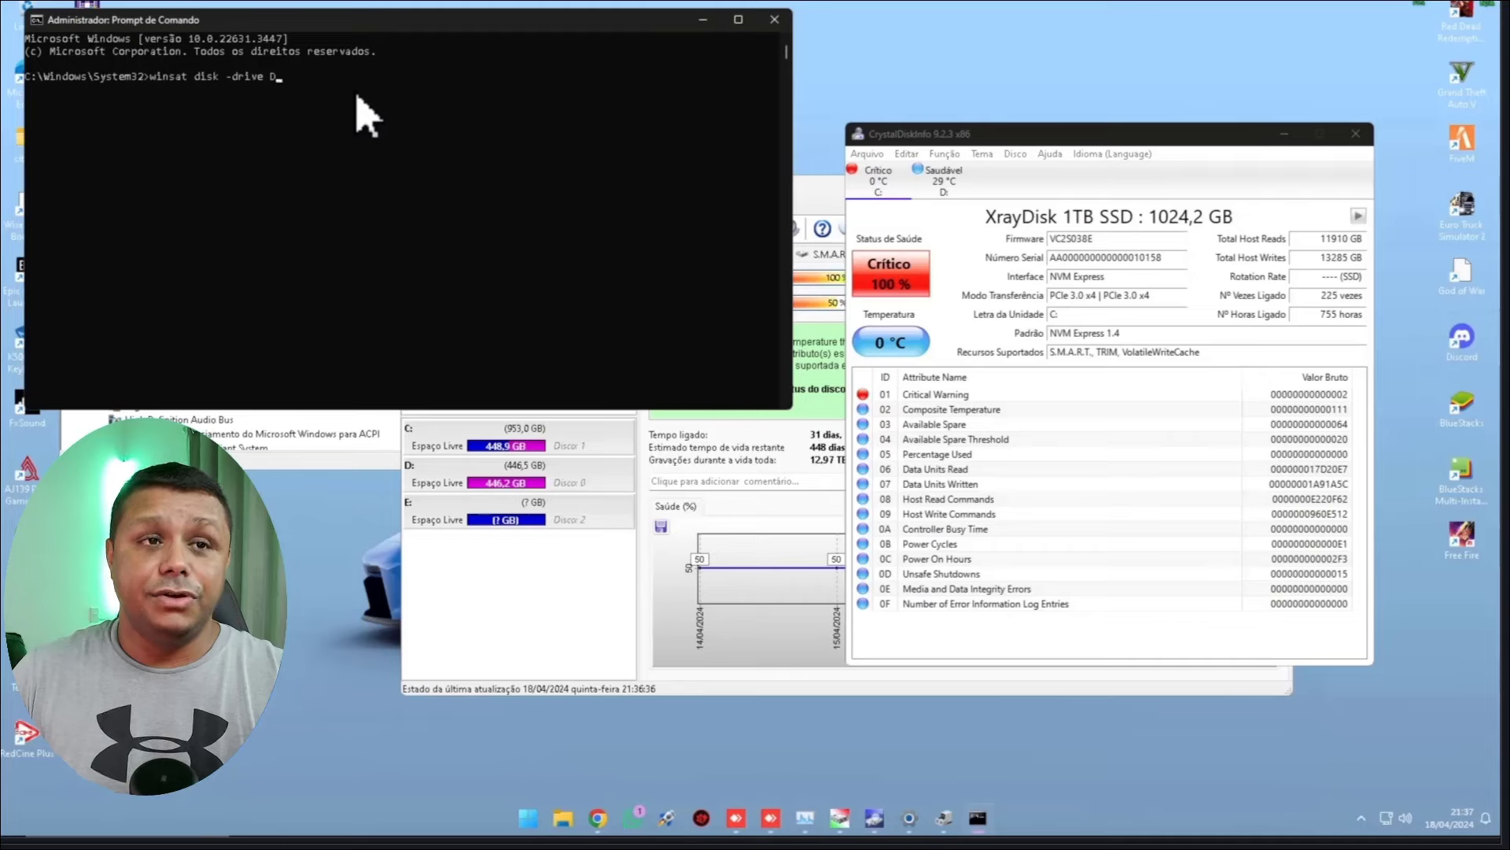
Step: Change the drive letter in the pending winsat command to c and run "winsat disk -drive c"
{"action": "key", "text": "BackSpace"}
{"action": "type", "text": "c"}
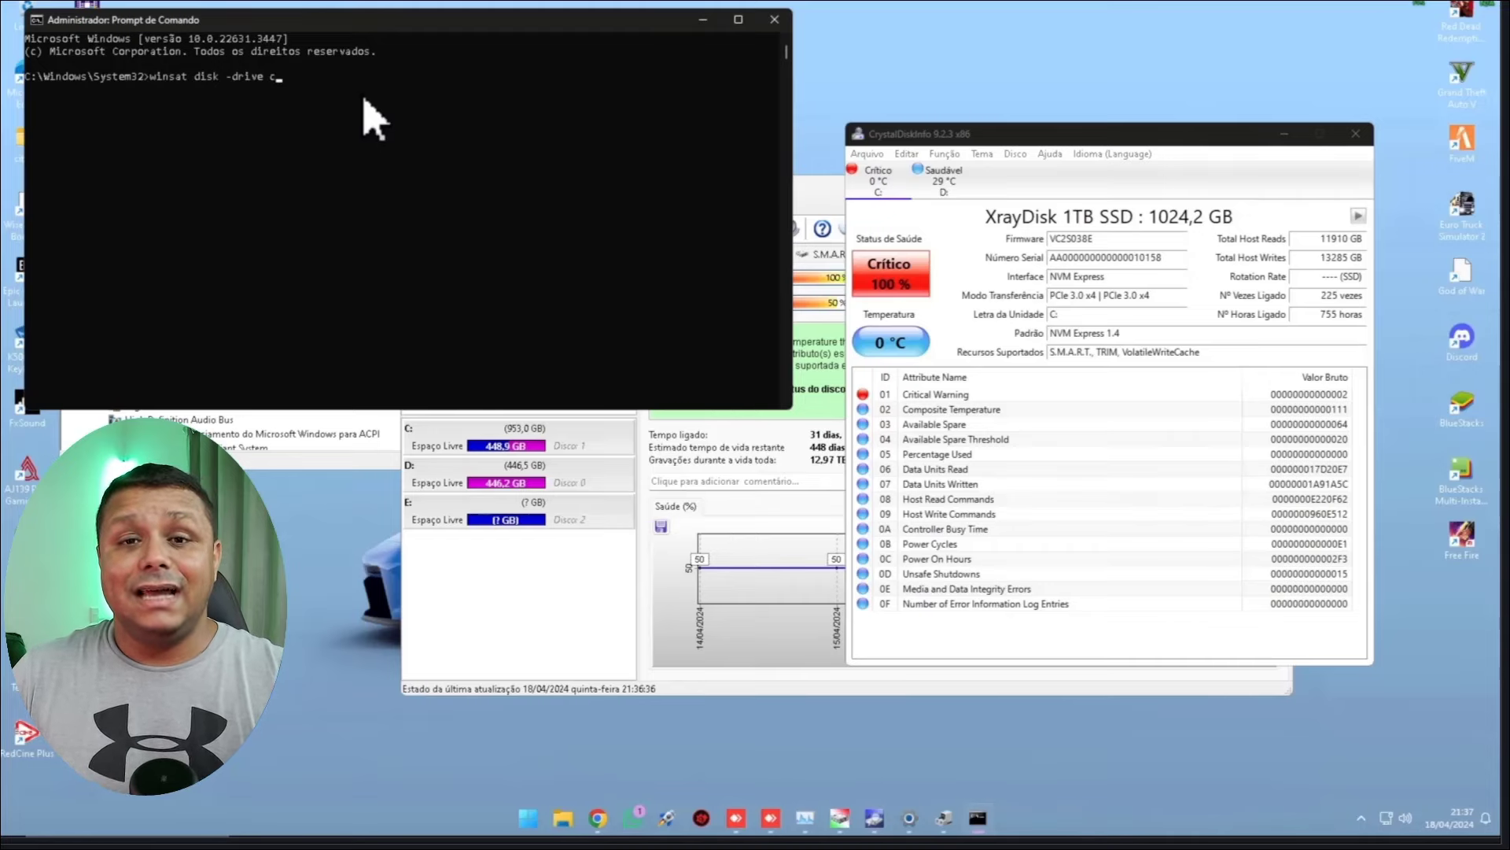
{"action": "key", "text": "Return"}
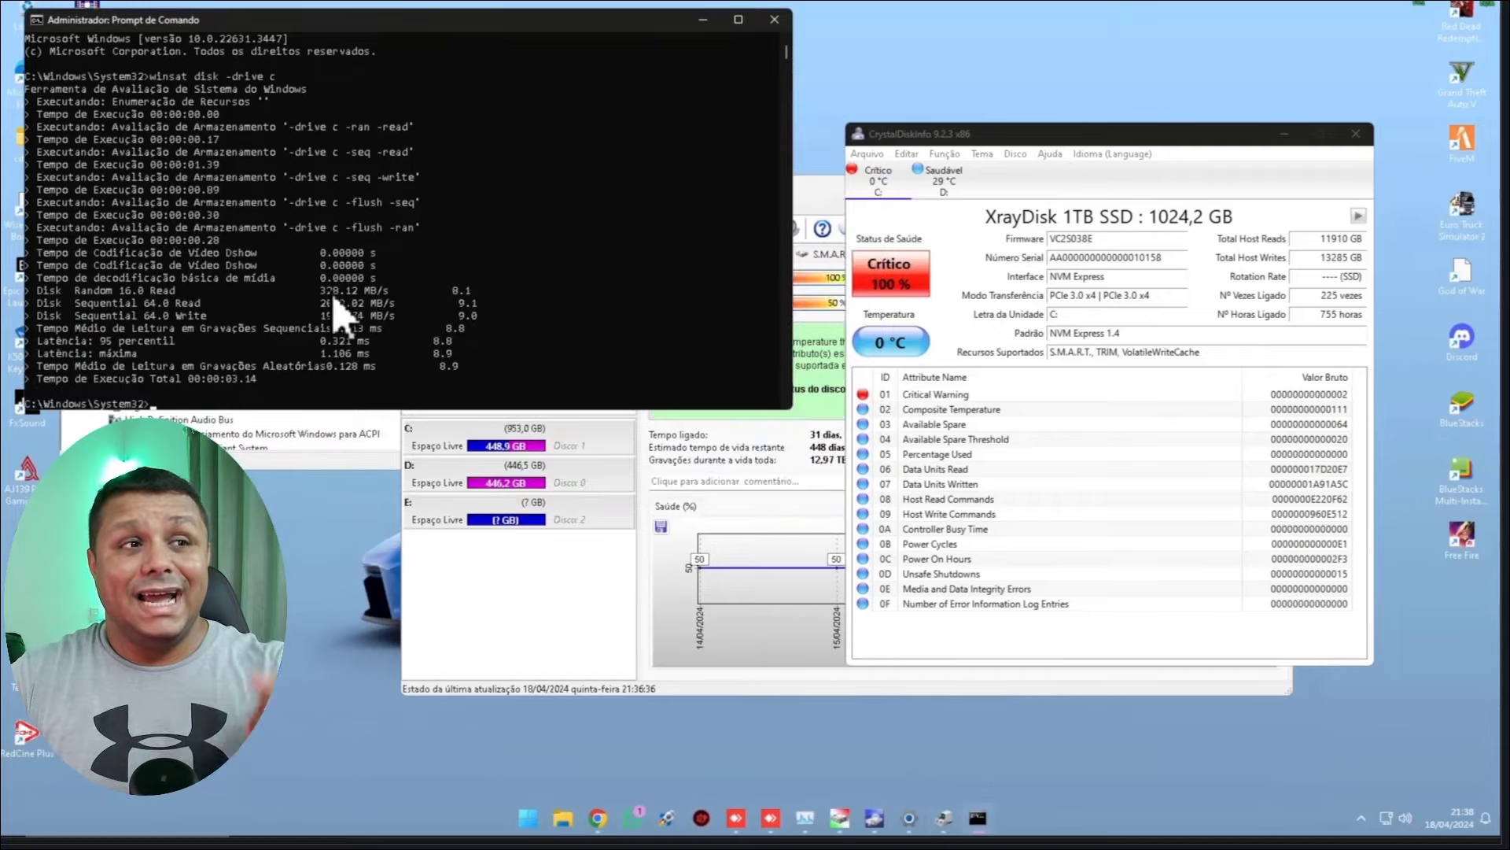
Step: Highlight the sequential write speed and its score in the winsat results to examine the disk's performance
{"action": "left_click_drag", "start_coordinate": [329, 311], "coordinate": [390, 320]}
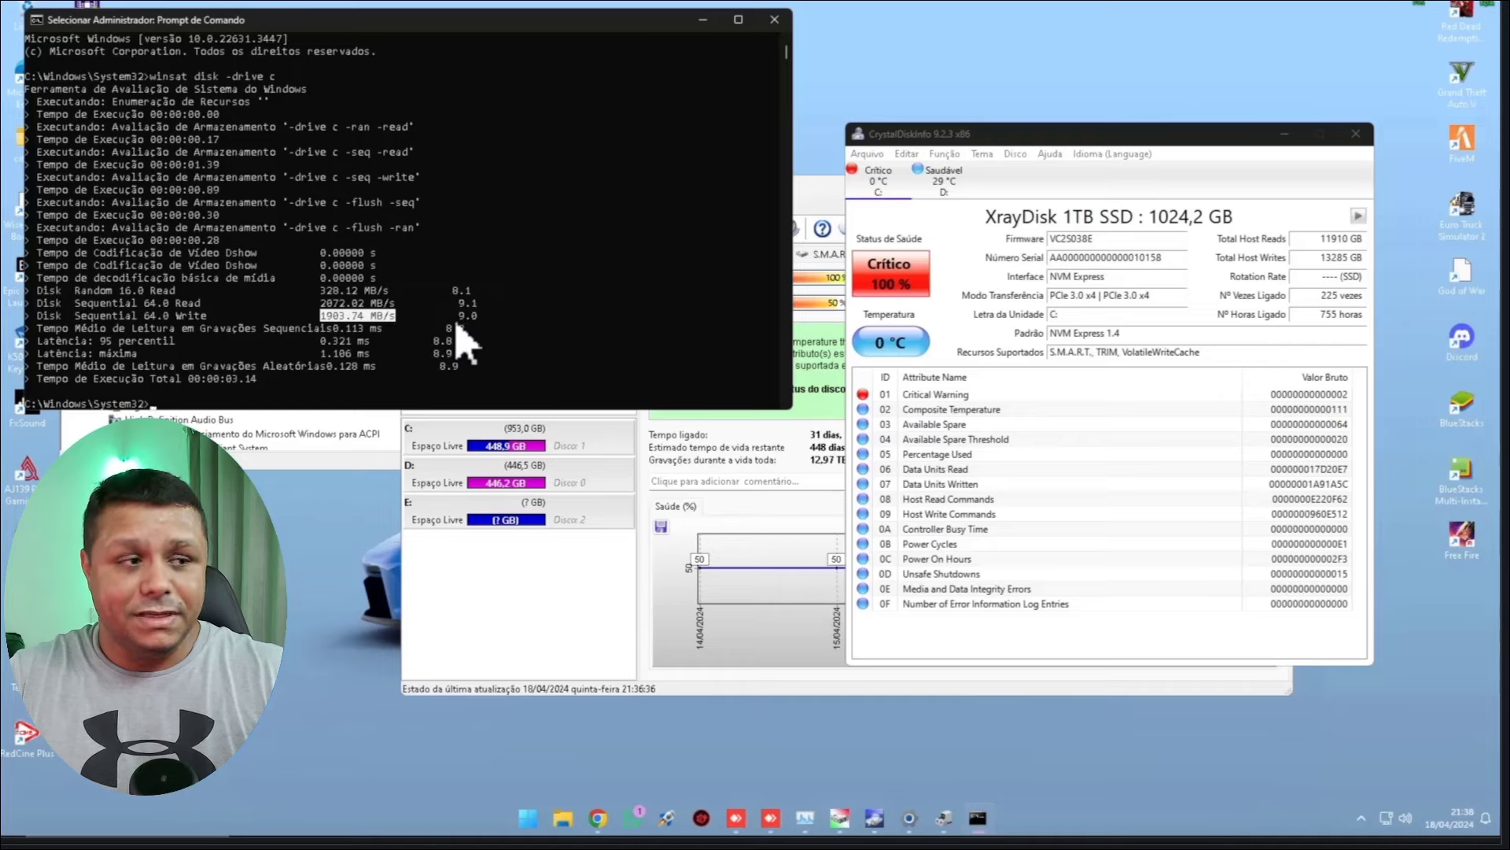
{"action": "left_click_drag", "start_coordinate": [476, 300], "coordinate": [464, 321]}
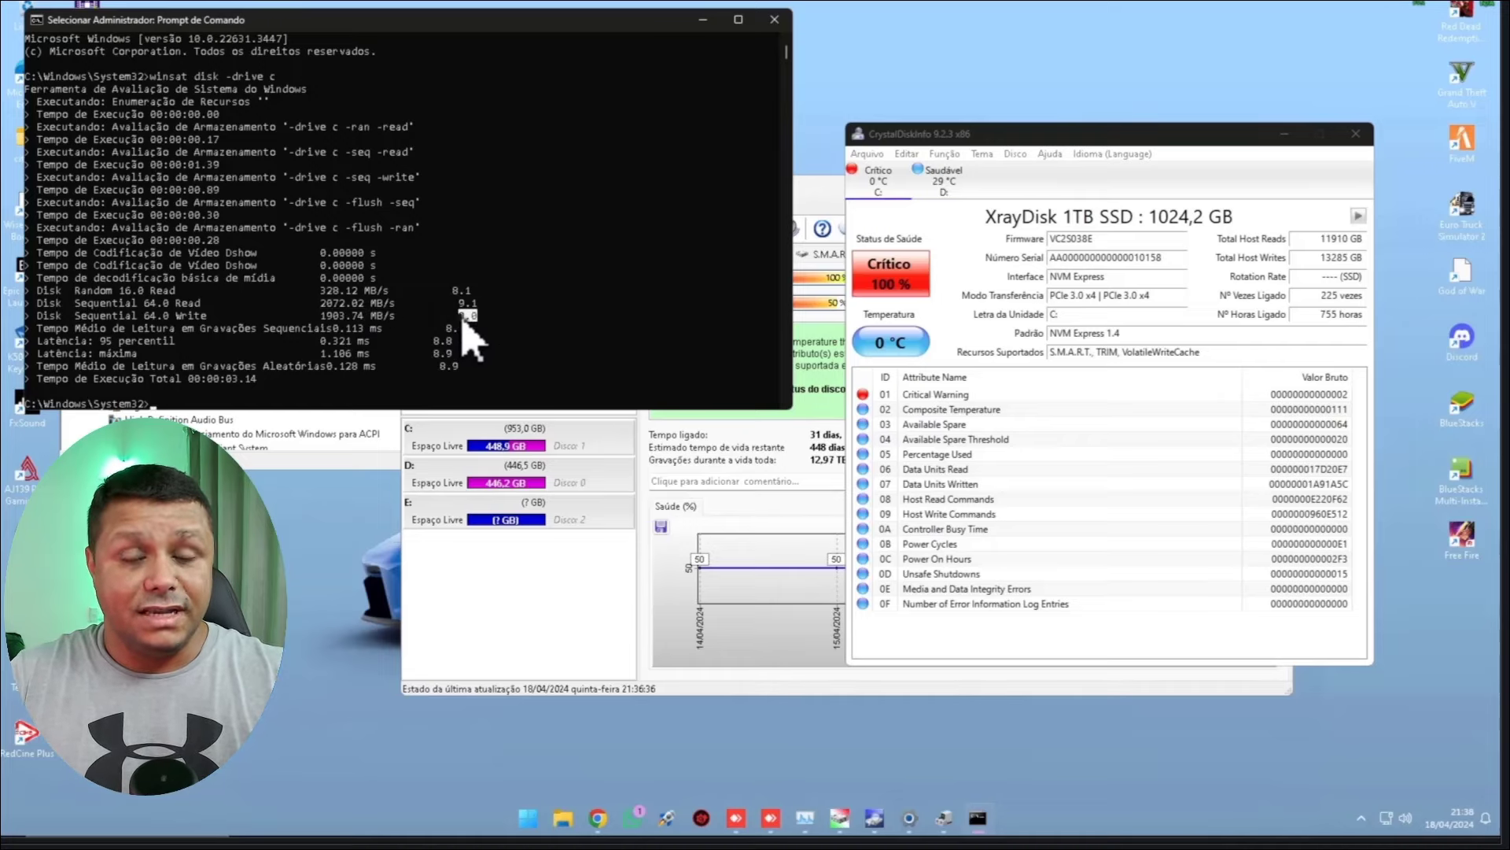
{"action": "left_click", "coordinate": [307, 463]}
{"action": "left_click", "coordinate": [653, 32]}
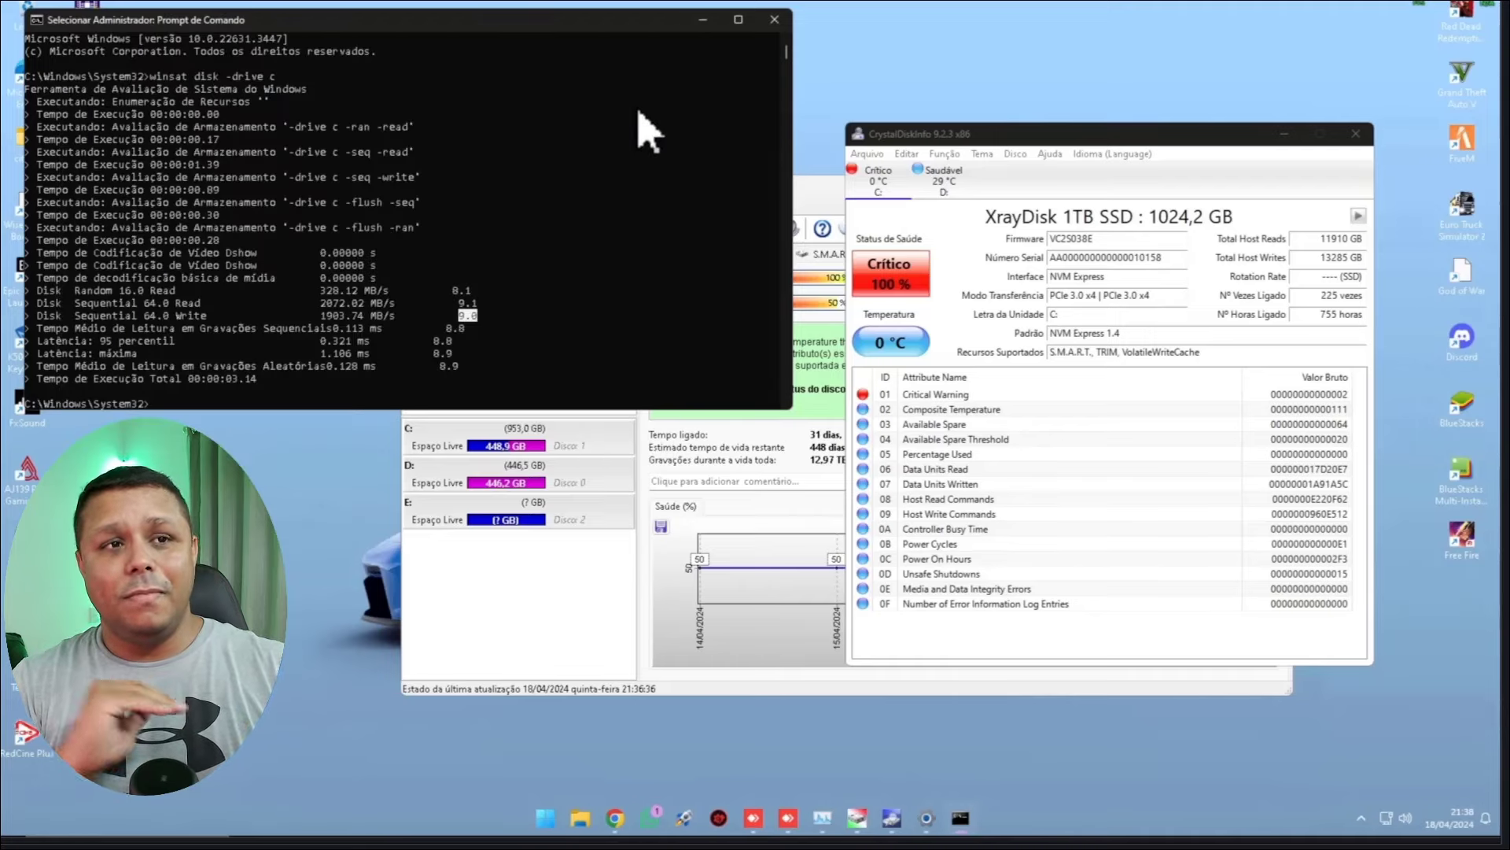
Step: Place the Command Prompt and CrystalDiskInfo windows side by side to compare the benchmark with the XrayDisk SSD's health
{"action": "left_click_drag", "start_coordinate": [545, 23], "coordinate": [635, 120]}
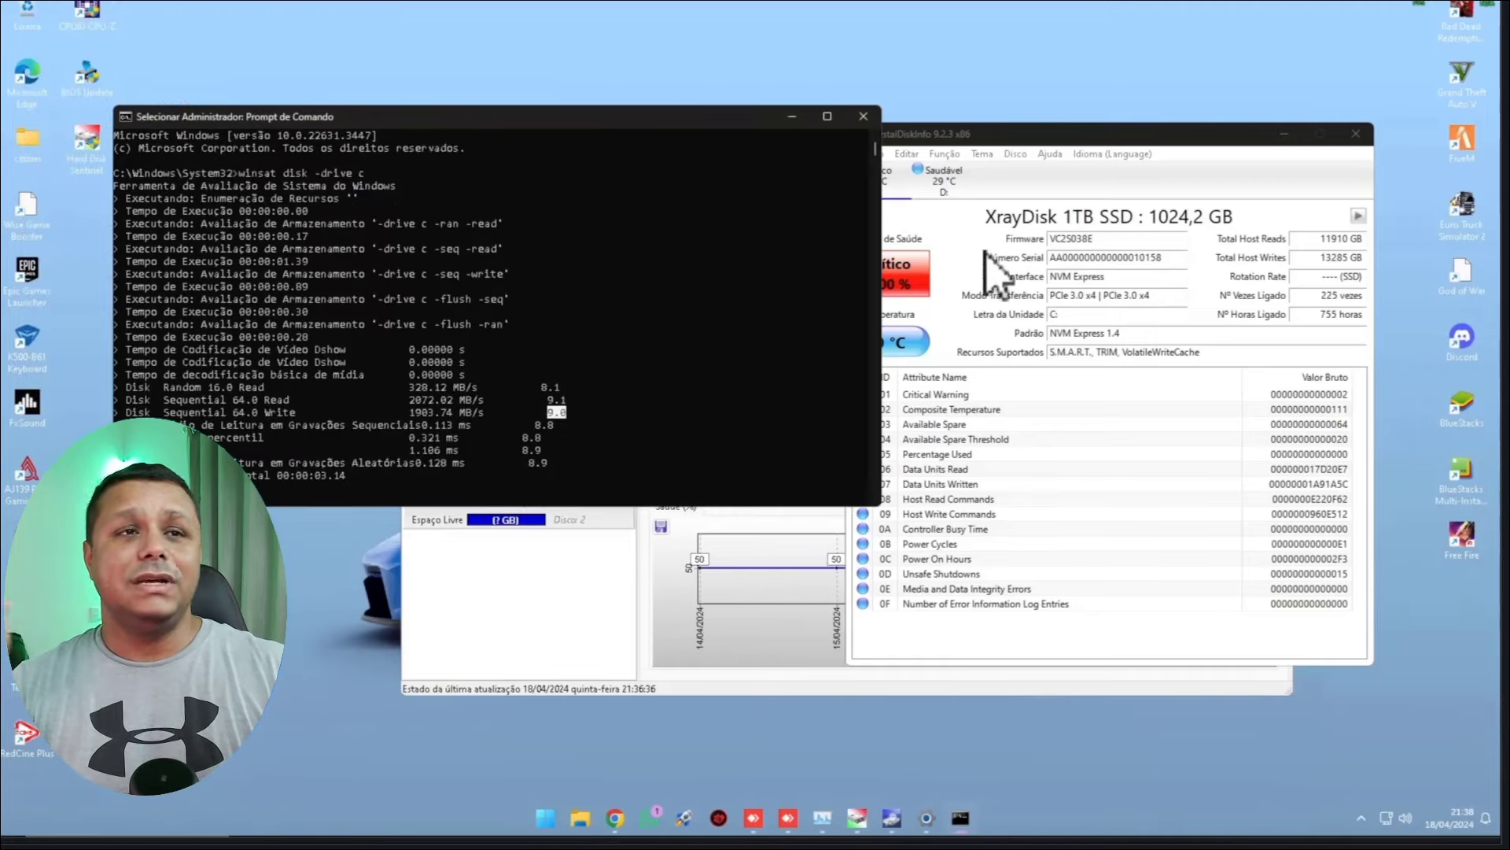
{"action": "left_click", "coordinate": [1040, 135]}
{"action": "left_click_drag", "start_coordinate": [1040, 136], "coordinate": [1088, 137]}
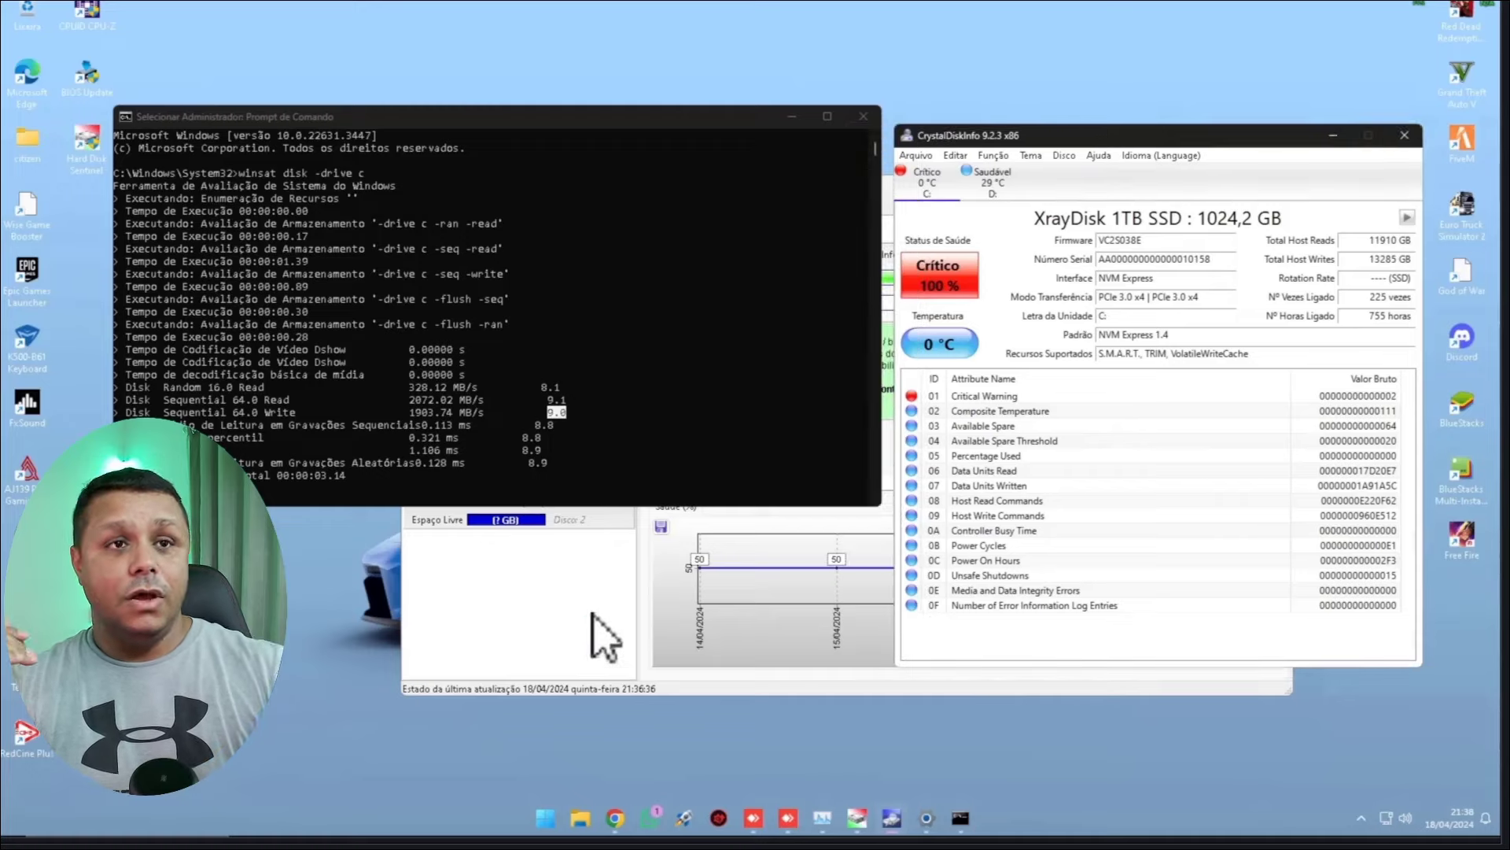
{"action": "left_click", "coordinate": [600, 629]}
{"action": "left_click", "coordinate": [539, 347]}
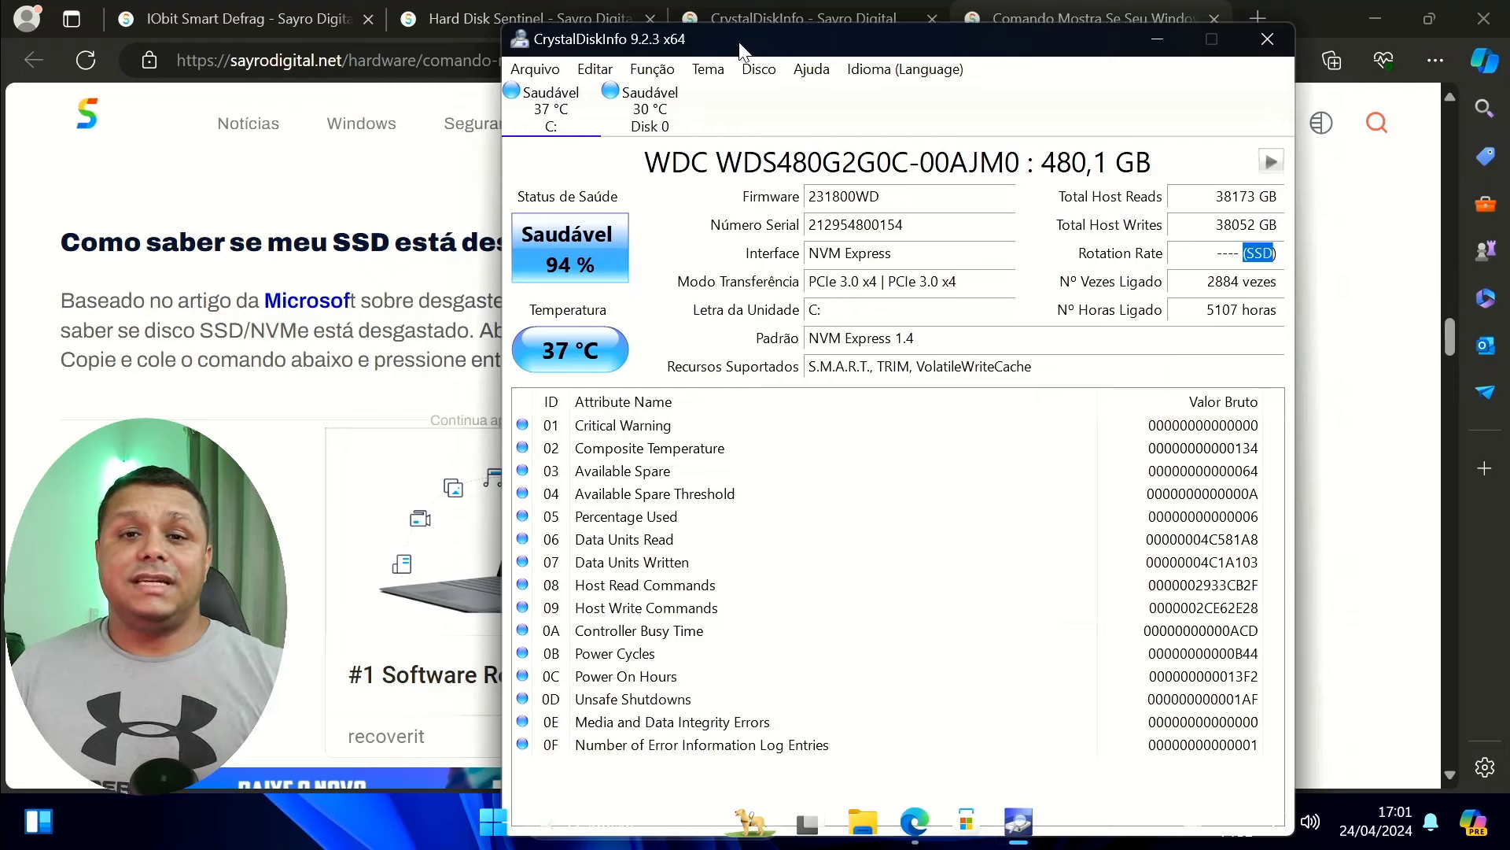
Step: Read the IObit Smart Defrag page on Sayro Digital, including its TRIM explanation, and find the download section
{"action": "left_click", "coordinate": [182, 16]}
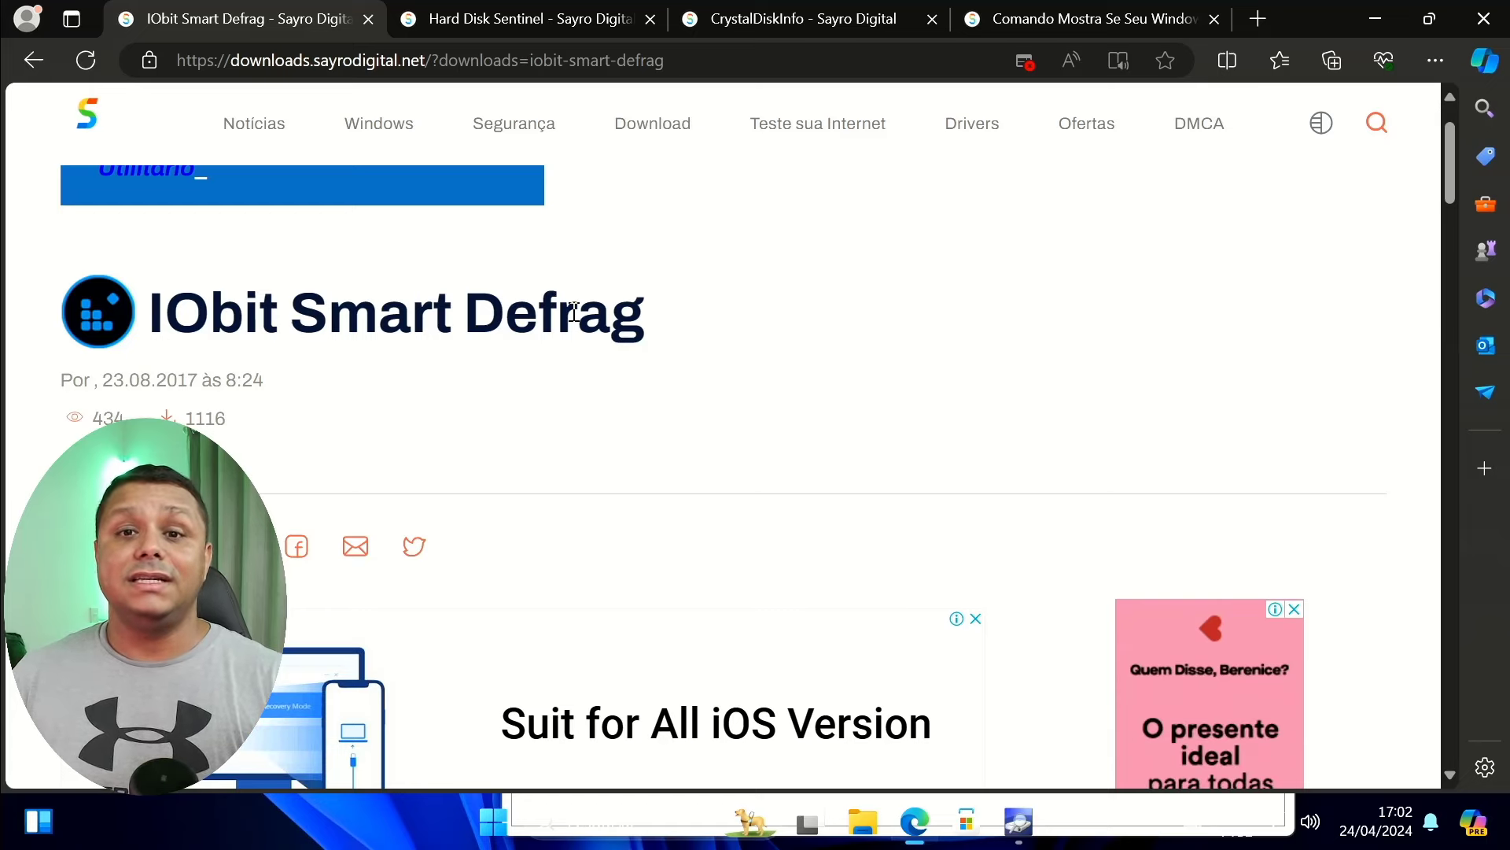
{"action": "scroll", "coordinate": [574, 312], "scroll_direction": "down", "scroll_amount": 1}
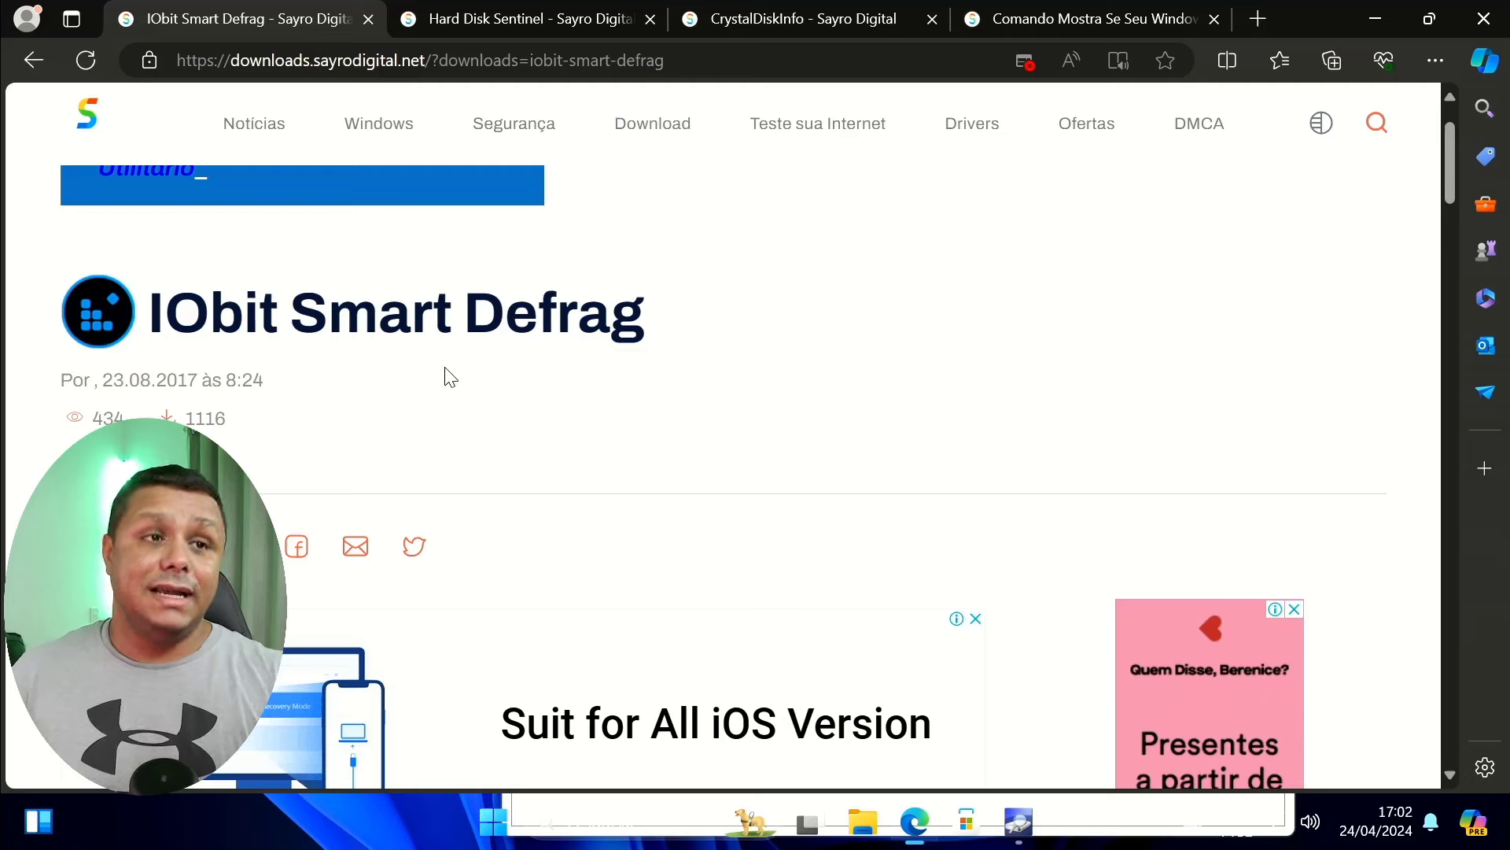
{"action": "scroll", "coordinate": [444, 385], "scroll_direction": "down", "scroll_amount": 1}
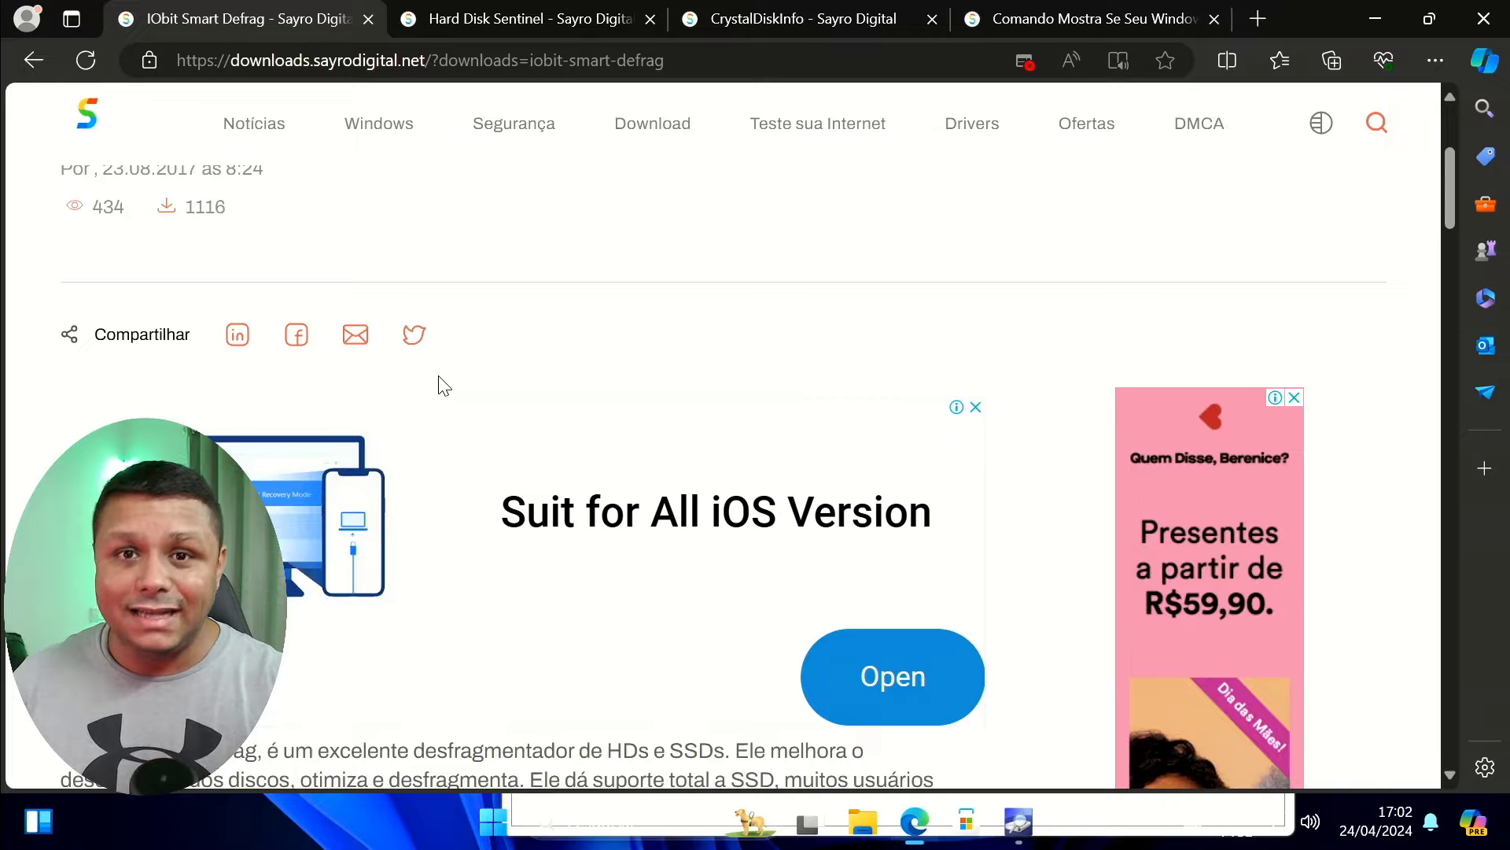
{"action": "scroll", "coordinate": [438, 386], "scroll_direction": "up", "scroll_amount": 1}
{"action": "scroll", "coordinate": [490, 348], "scroll_direction": "down", "scroll_amount": 10}
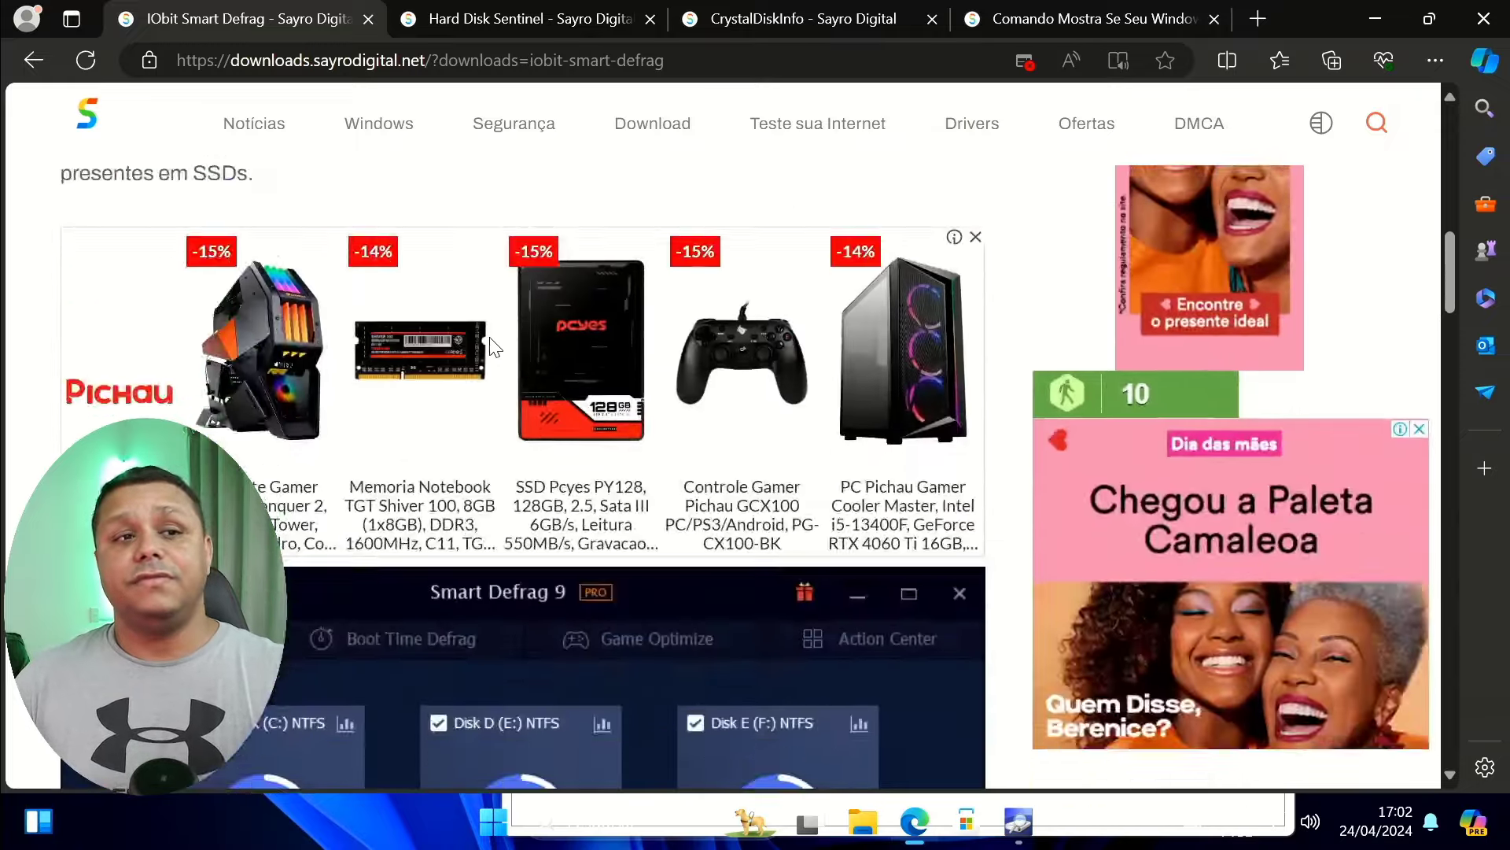
{"action": "scroll", "coordinate": [489, 346], "scroll_direction": "down", "scroll_amount": 15}
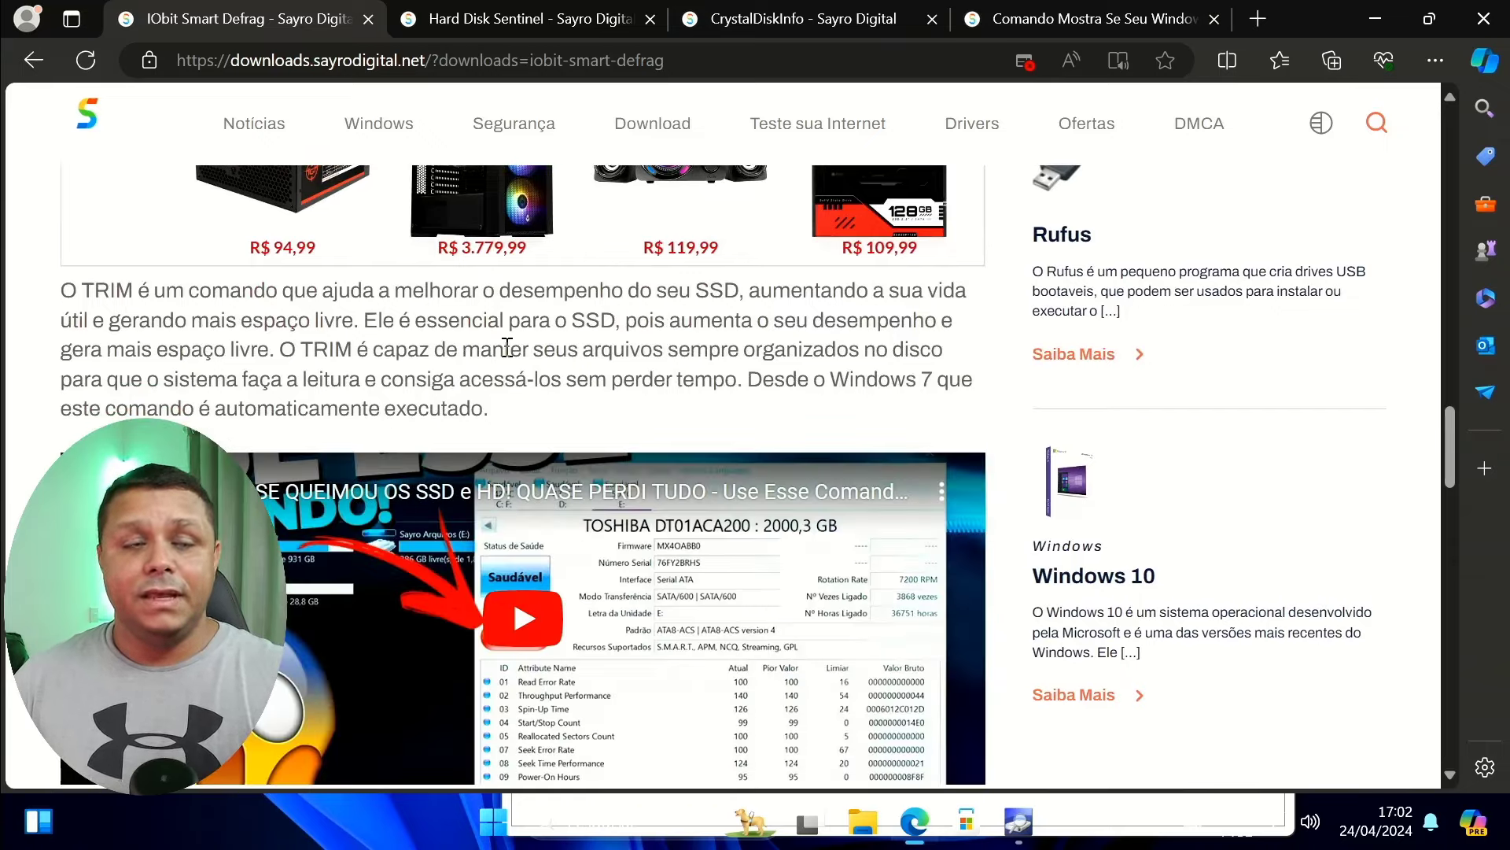
{"action": "scroll", "coordinate": [507, 348], "scroll_direction": "up", "scroll_amount": 10}
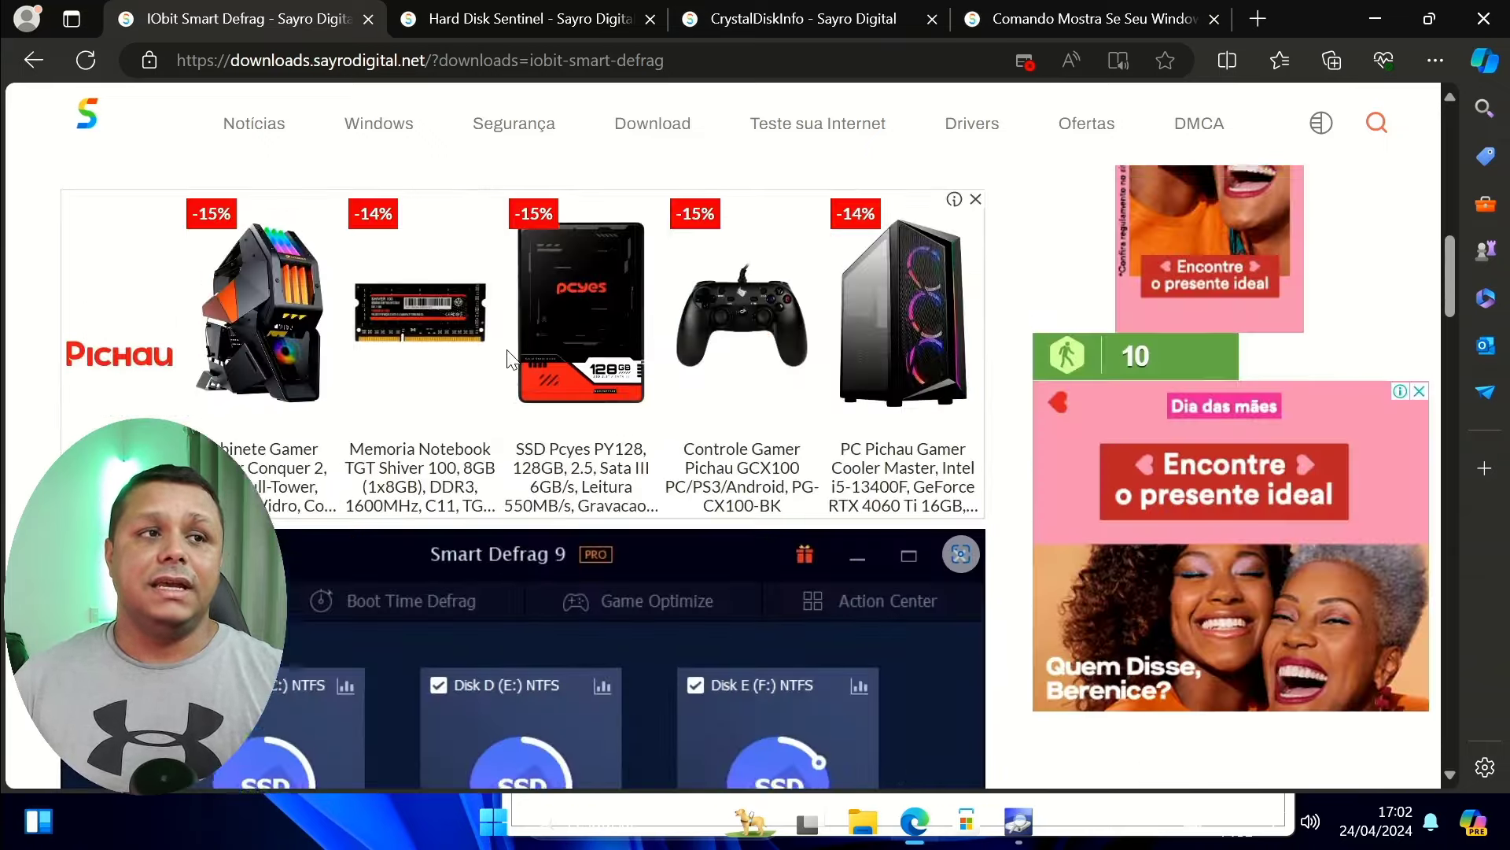
{"action": "scroll", "coordinate": [510, 358], "scroll_direction": "up", "scroll_amount": 5}
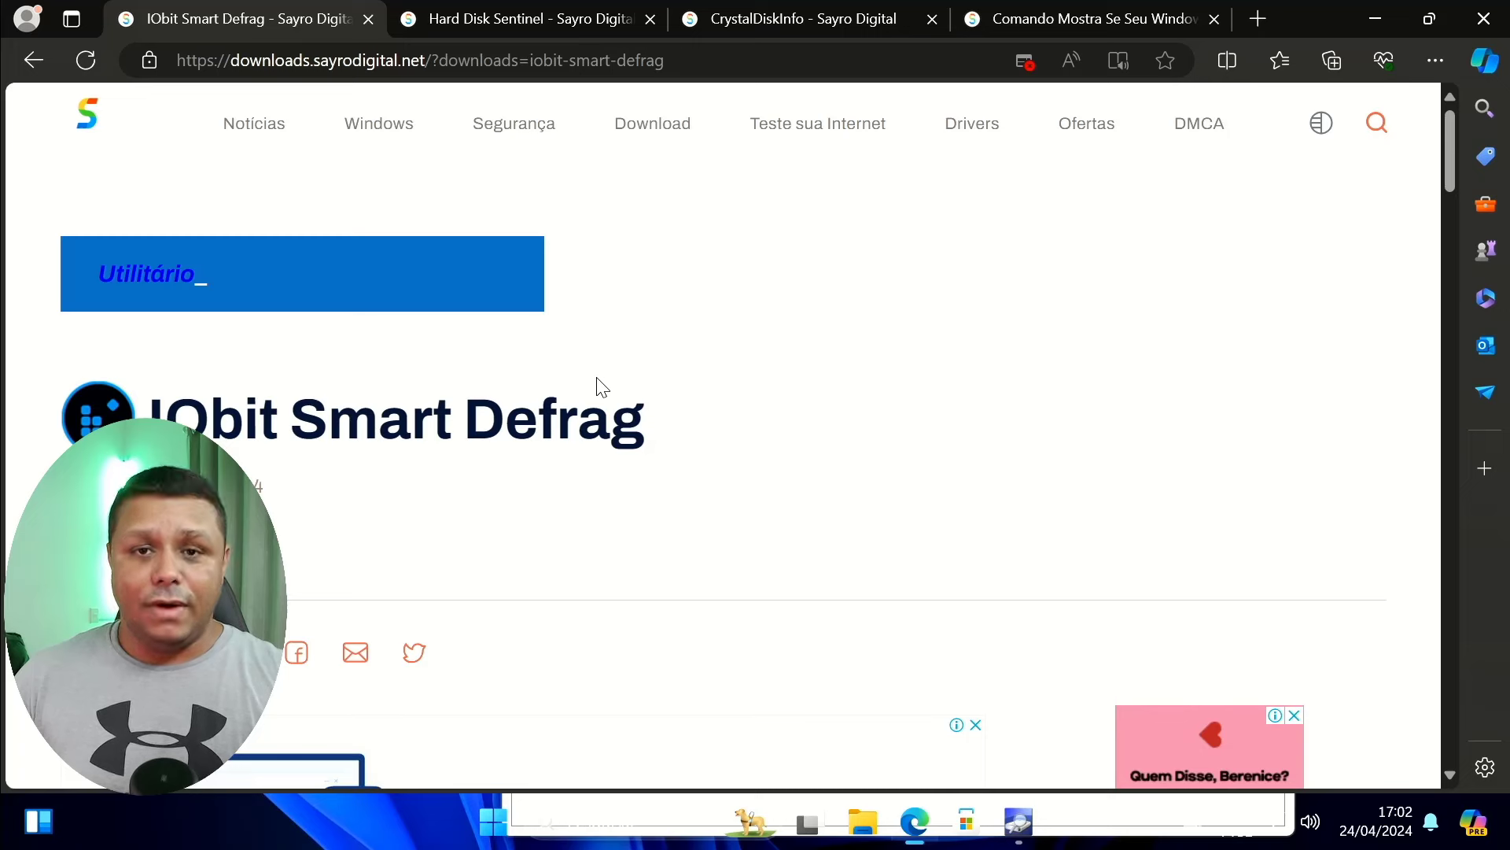
{"action": "scroll", "coordinate": [603, 393], "scroll_direction": "down", "scroll_amount": 1}
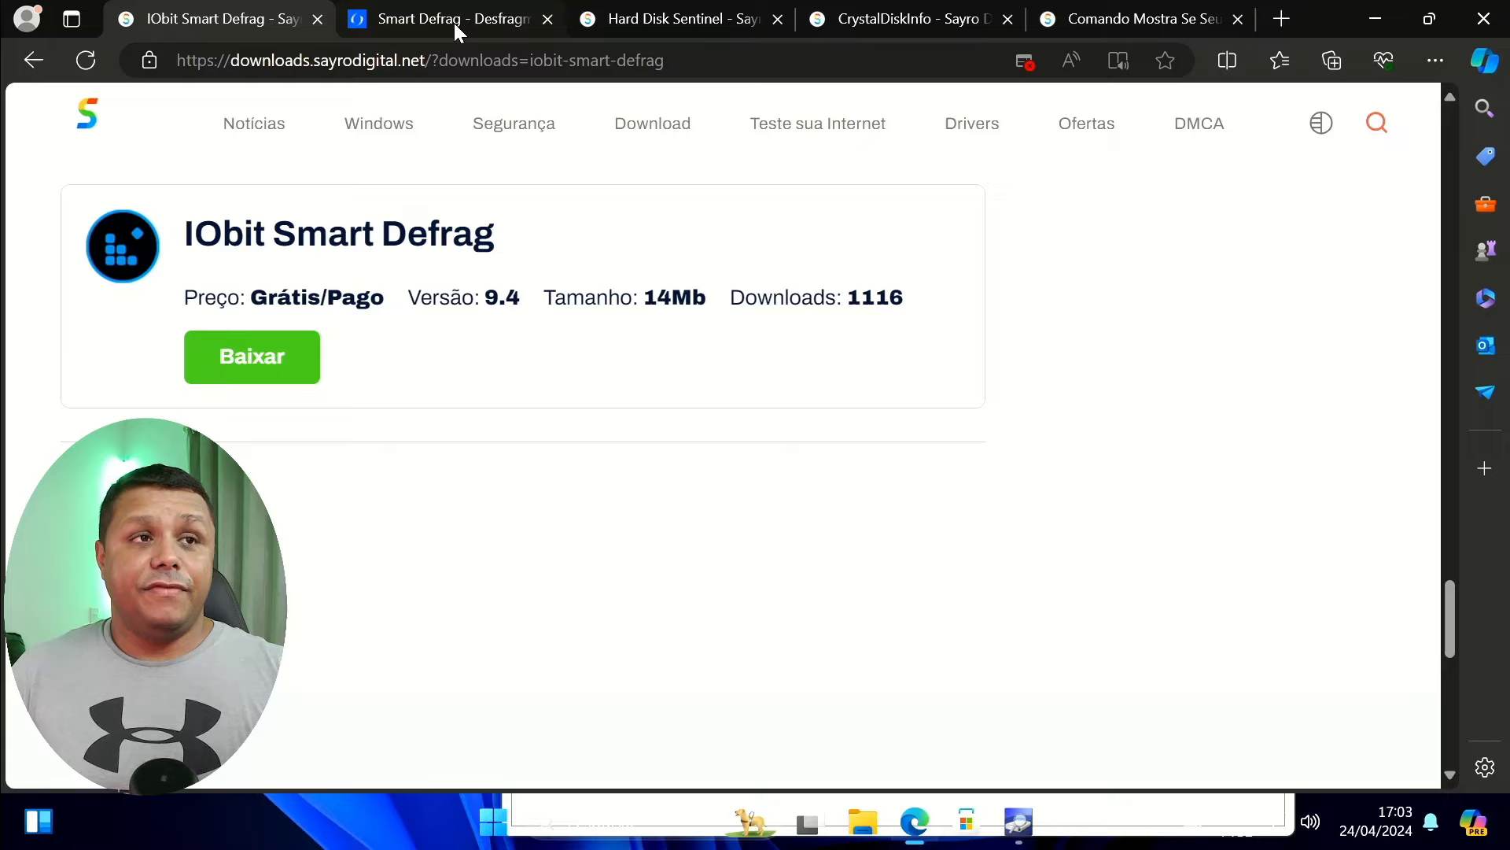
Step: Download the free version of Smart Defrag 9 from IObit's site and return to its Sayro Digital page
{"action": "left_click", "coordinate": [455, 22]}
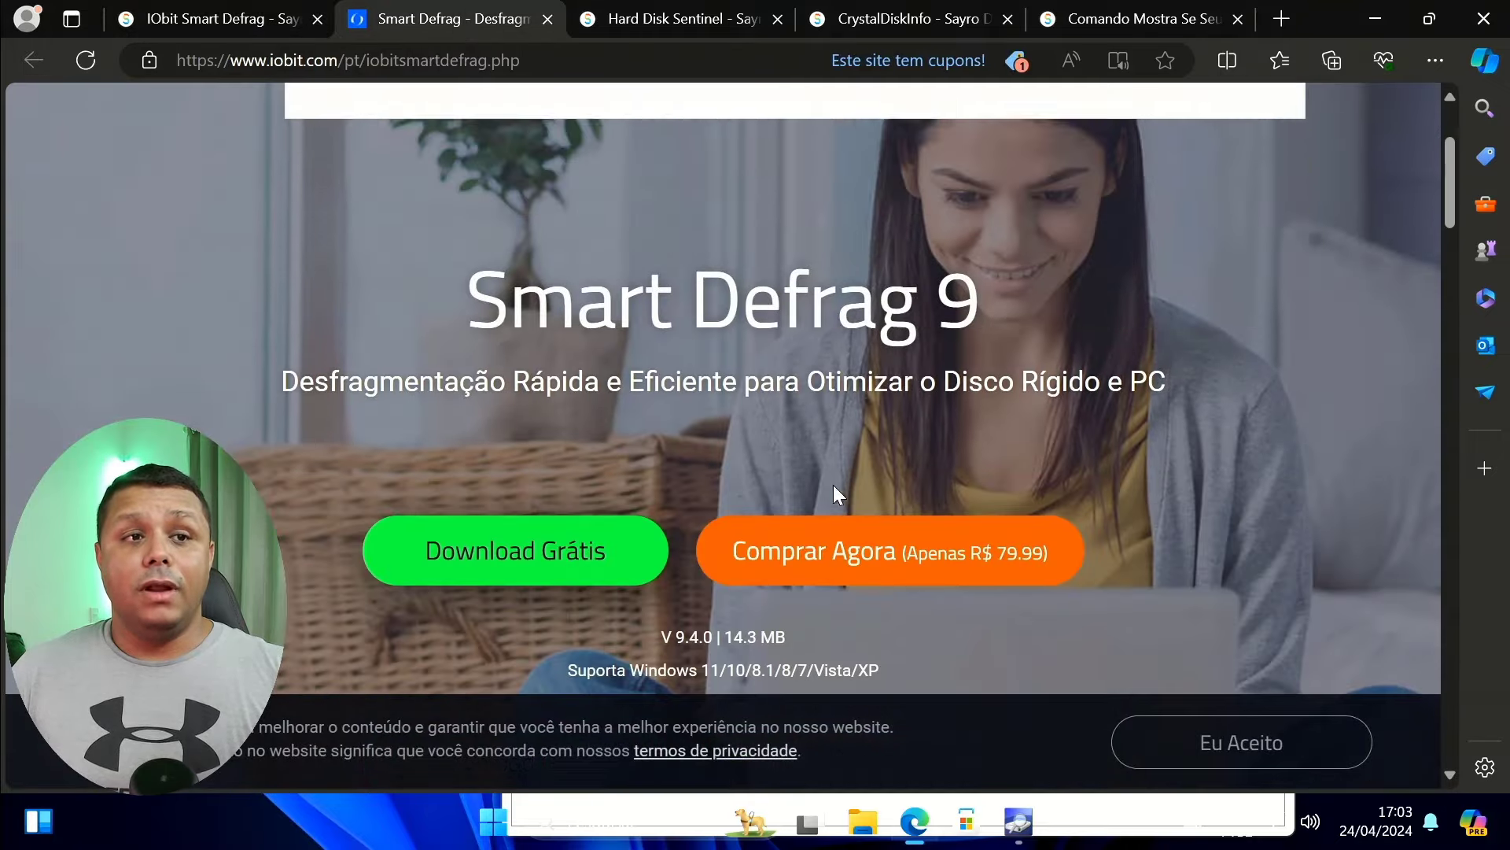
{"action": "left_click", "coordinate": [574, 561]}
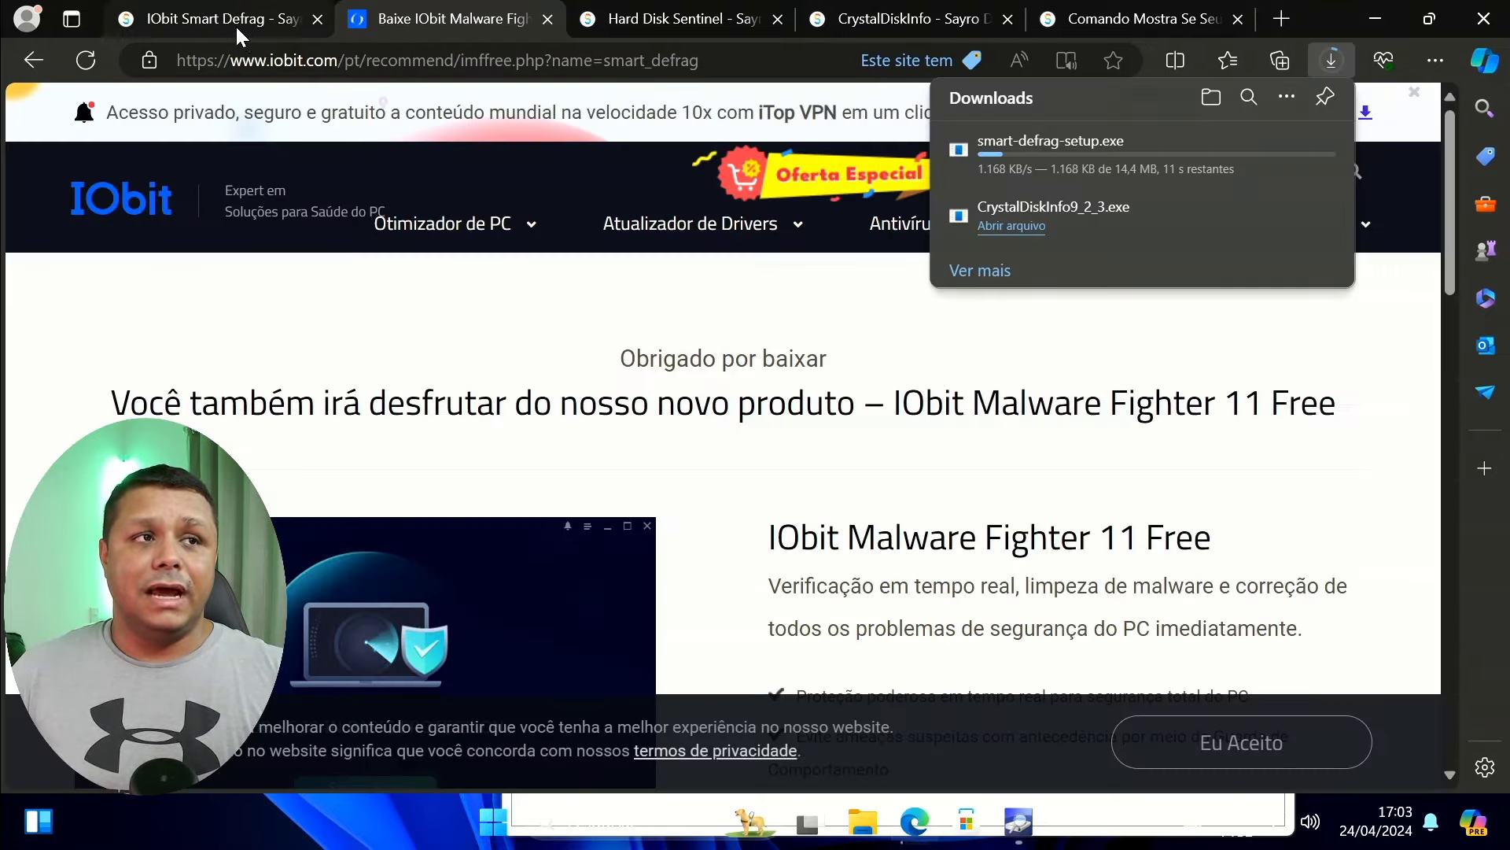
{"action": "left_click", "coordinate": [235, 25]}
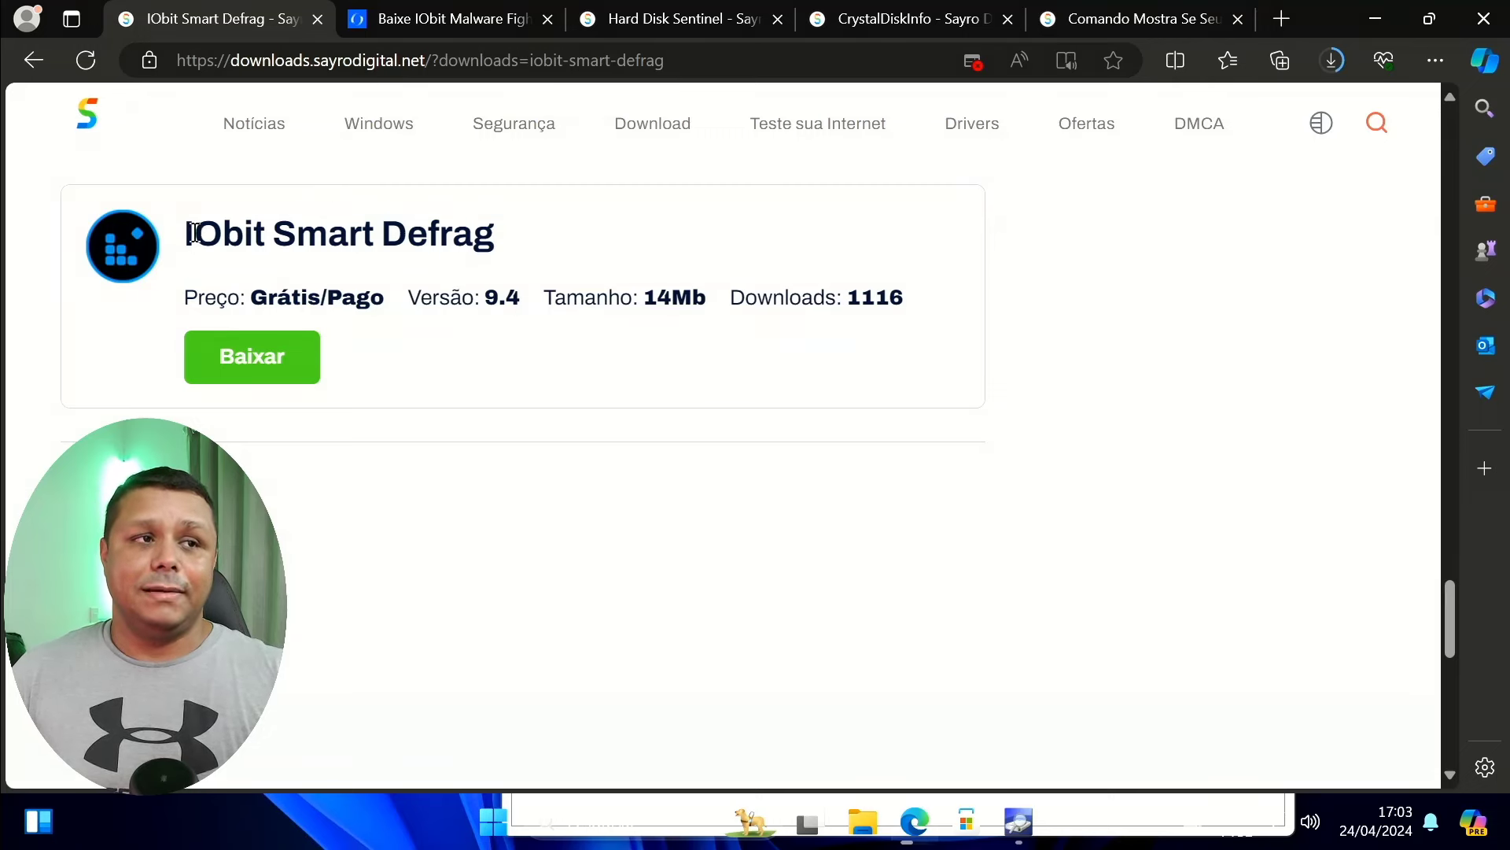
{"action": "left_click_drag", "start_coordinate": [189, 232], "coordinate": [530, 243]}
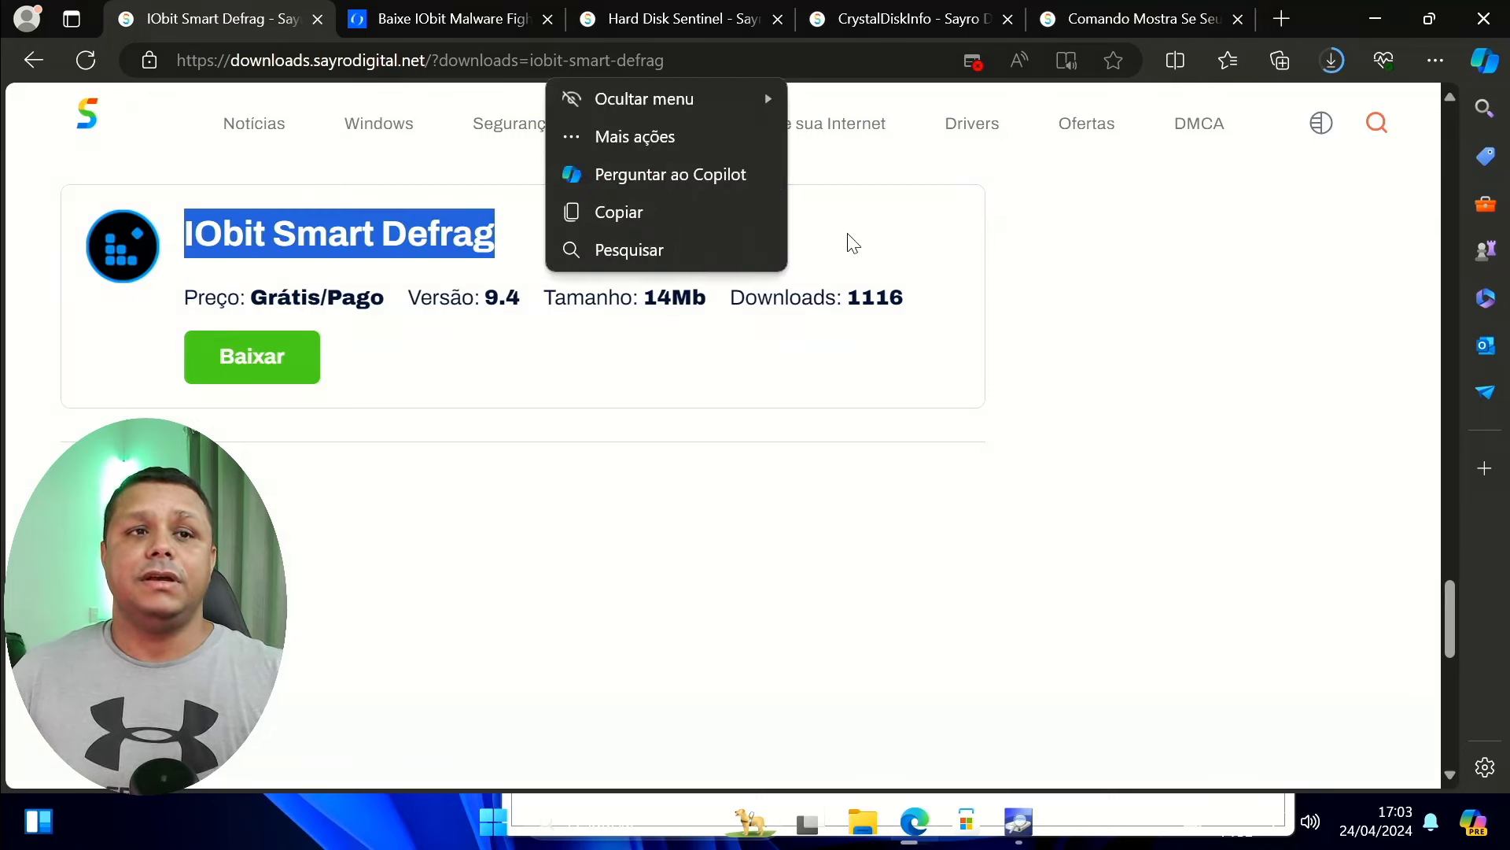
{"action": "left_click", "coordinate": [1200, 291]}
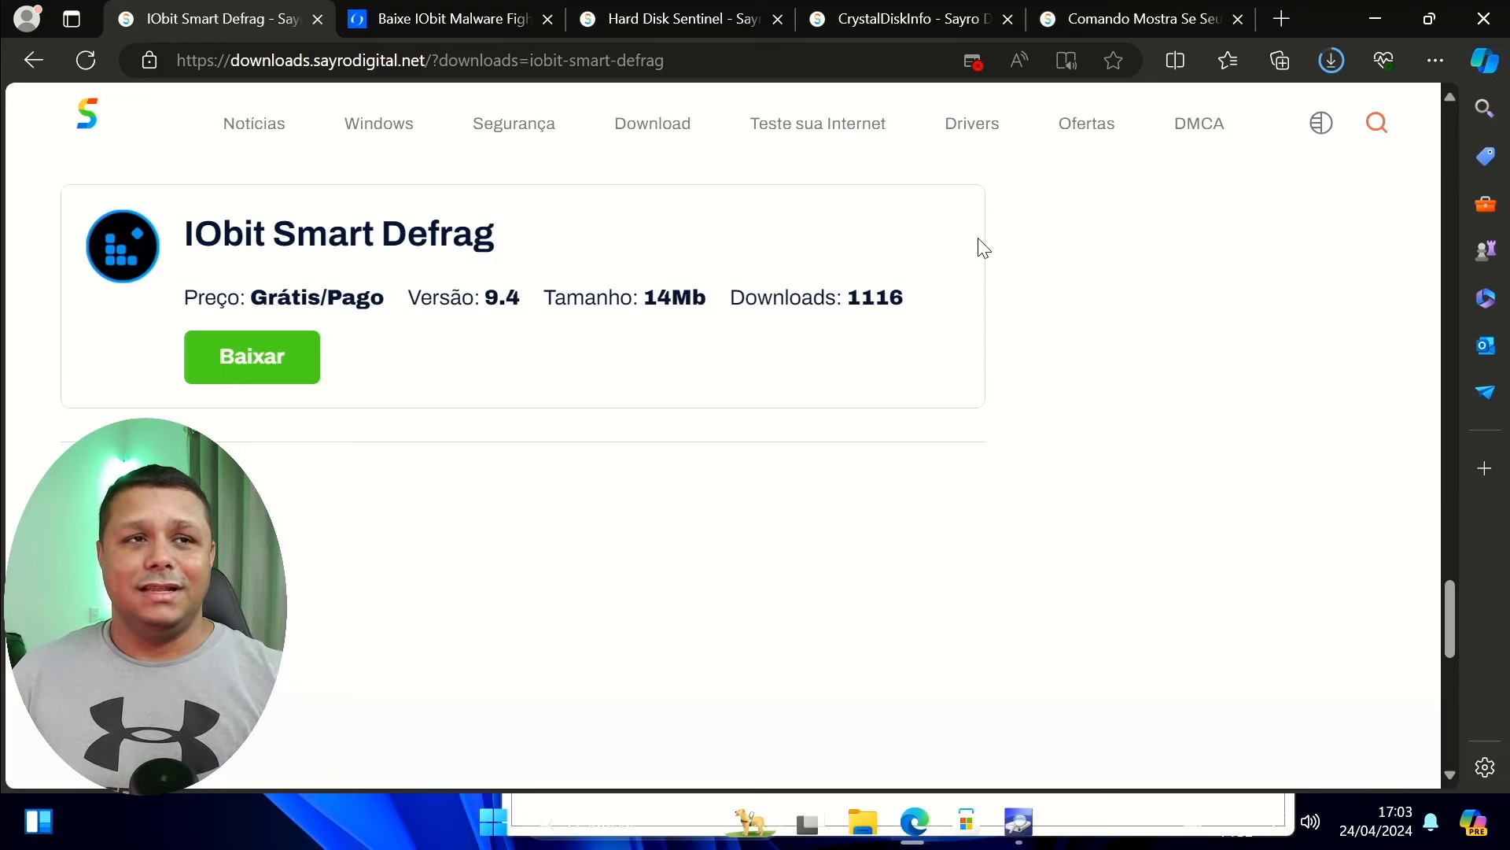
Step: Run the downloaded smart-defrag-setup.exe and allow it to make changes to the device
{"action": "left_click", "coordinate": [1333, 65]}
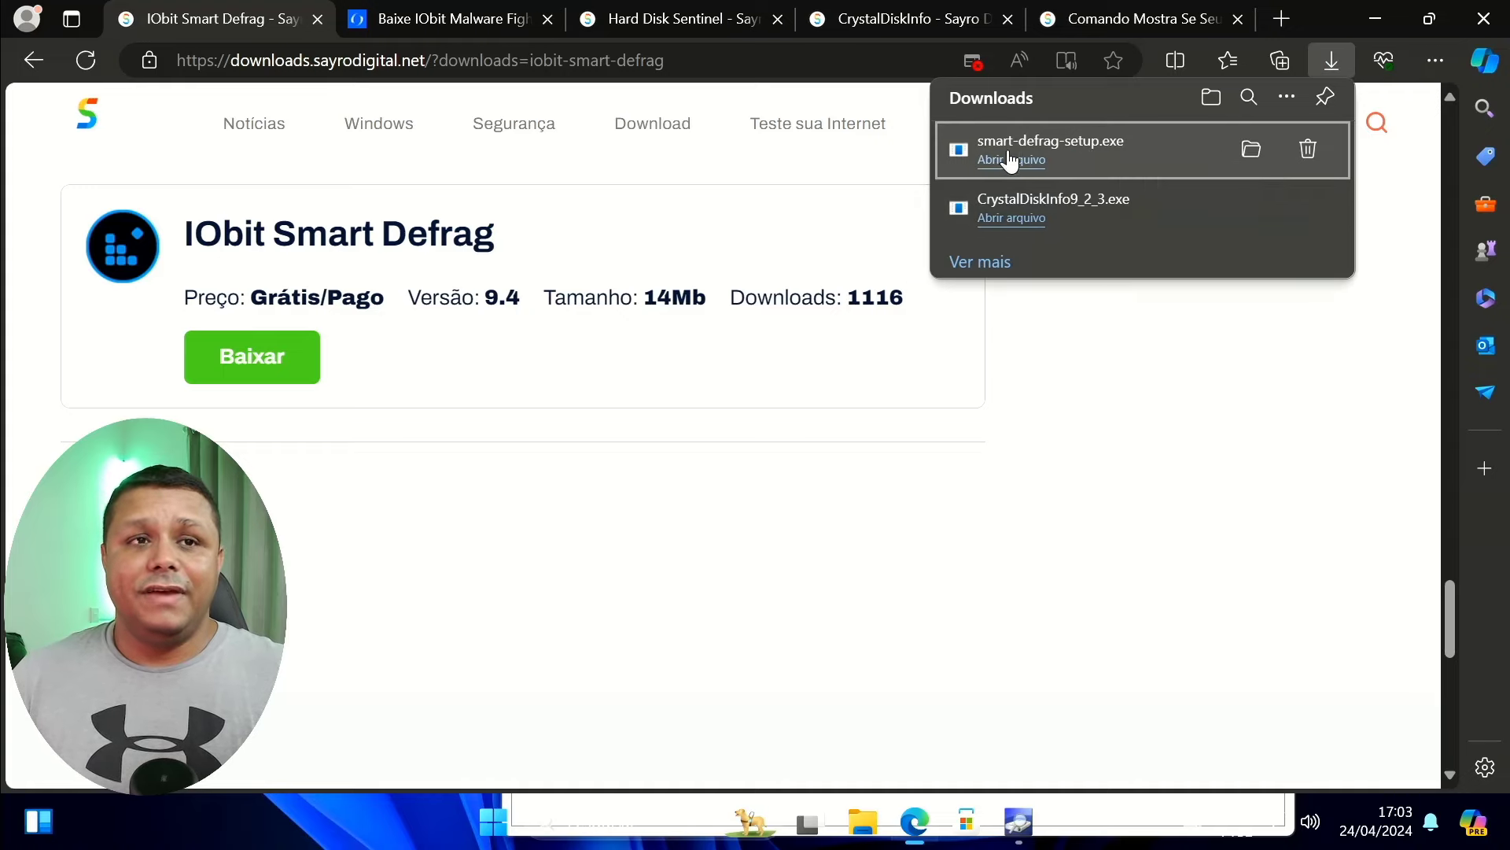
{"action": "left_click", "coordinate": [1011, 161]}
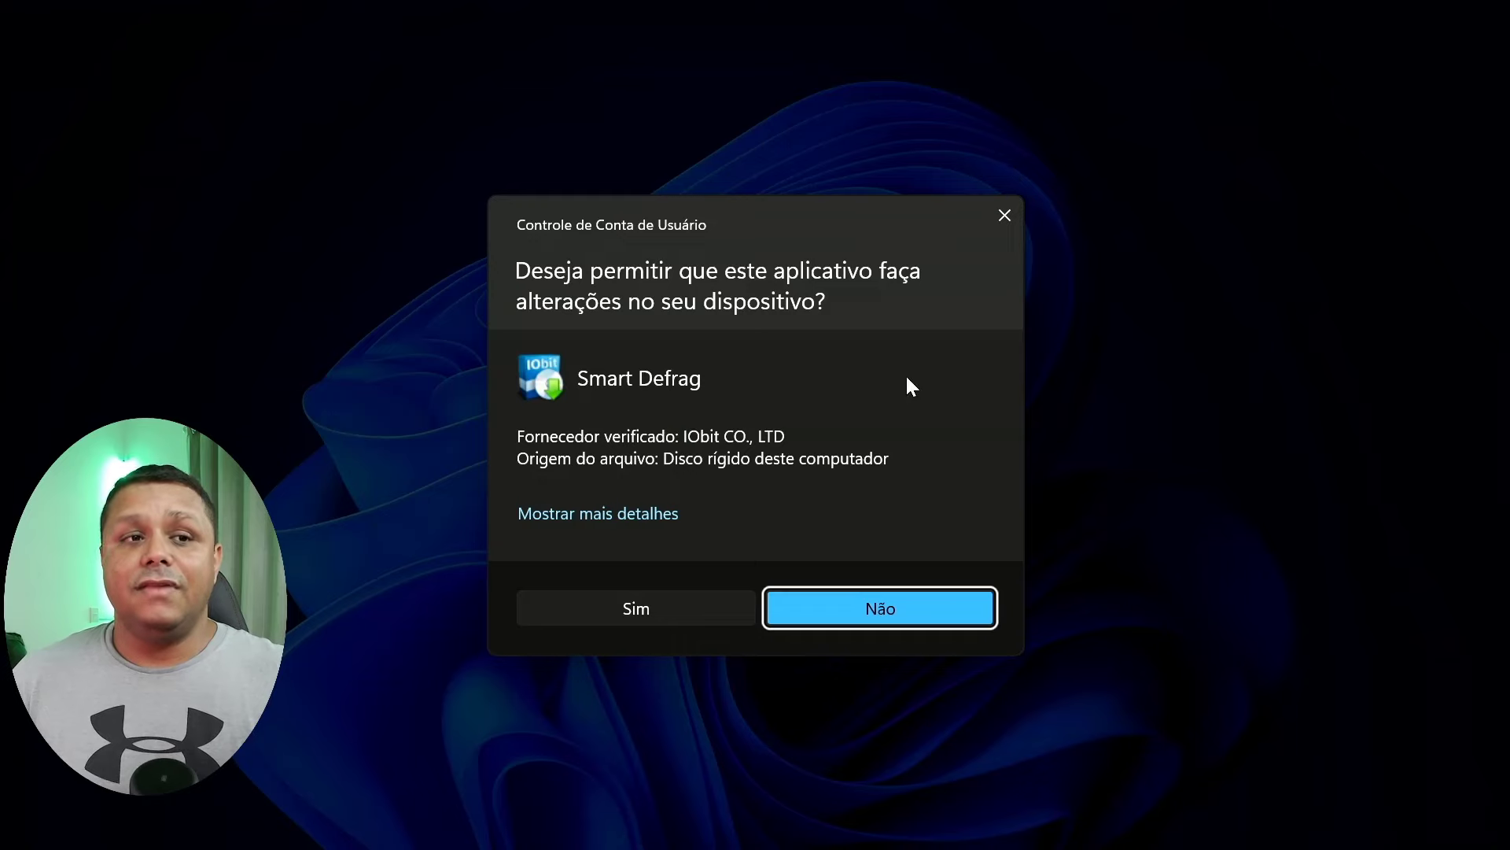
{"action": "left_click", "coordinate": [711, 611]}
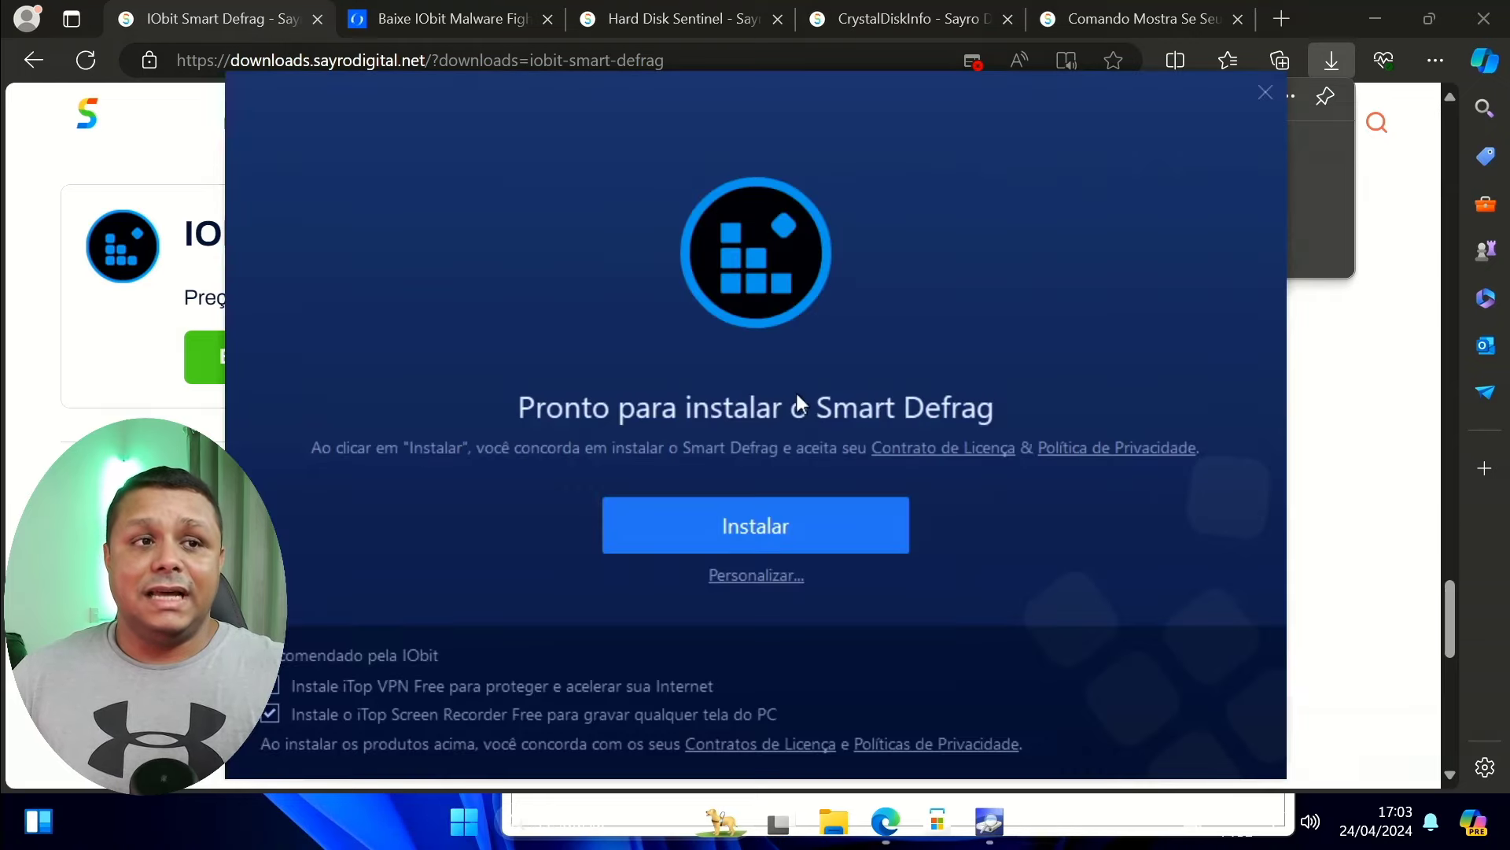
Step: Exclude iTop VPN Free and iTop Screen Recorder Free from the Smart Defrag setup and start the installation
{"action": "left_click_drag", "start_coordinate": [897, 106], "coordinate": [981, 55]}
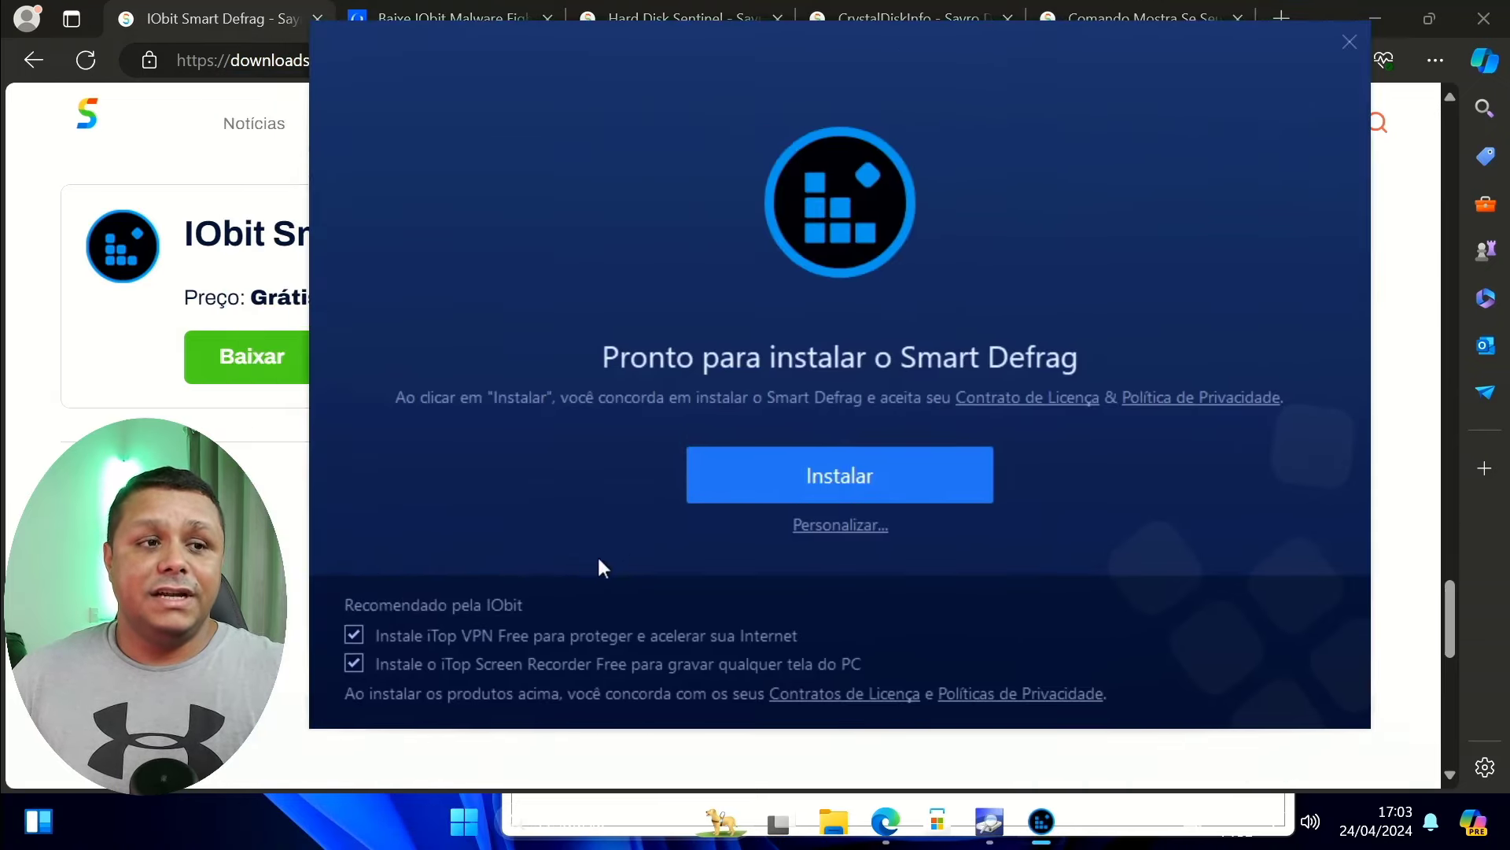
{"action": "left_click", "coordinate": [548, 637]}
{"action": "left_click", "coordinate": [551, 663]}
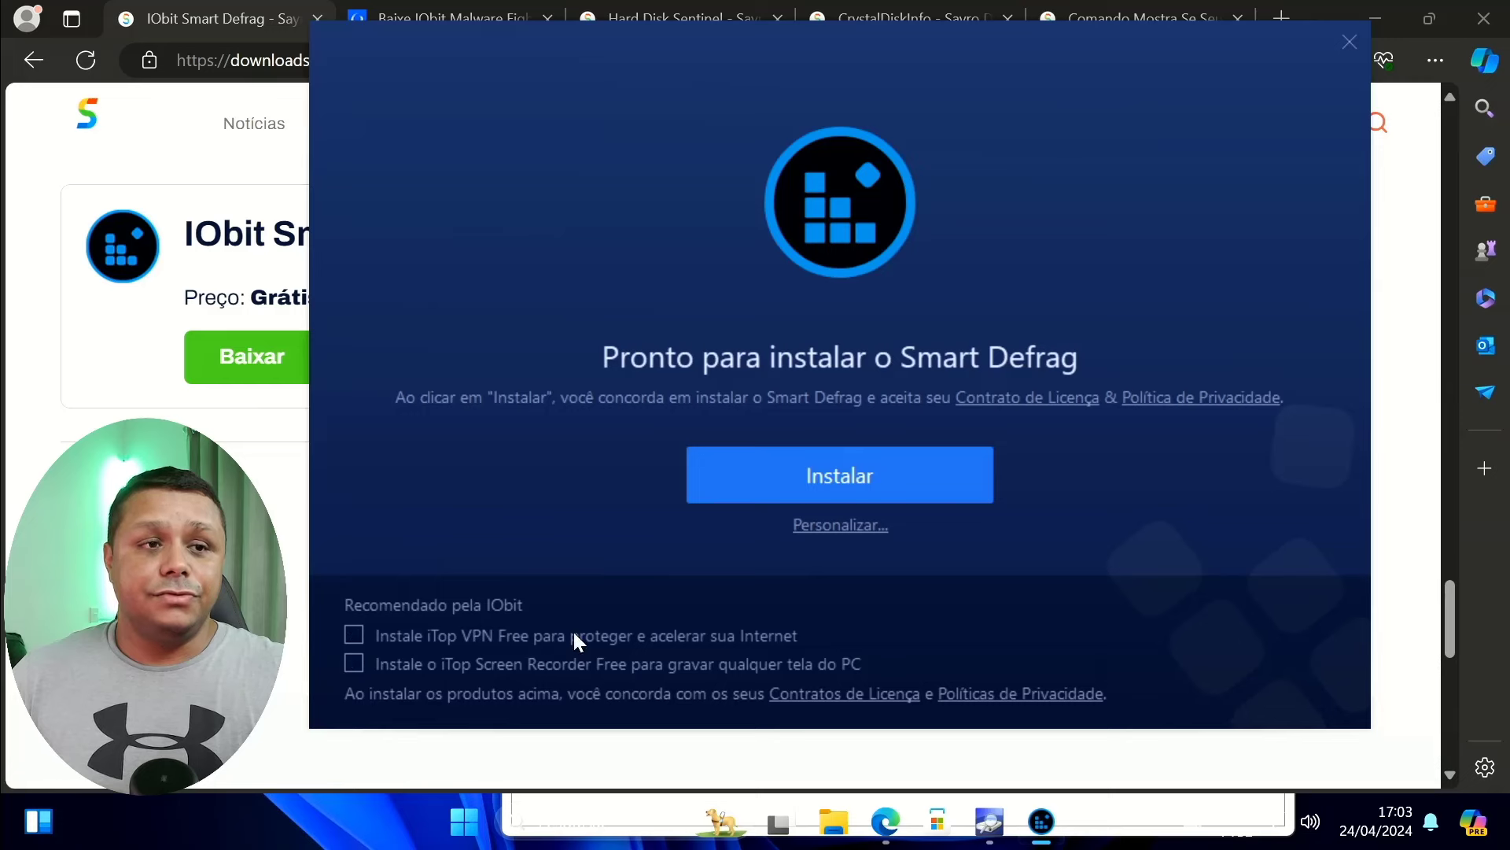
{"action": "left_click", "coordinate": [828, 469]}
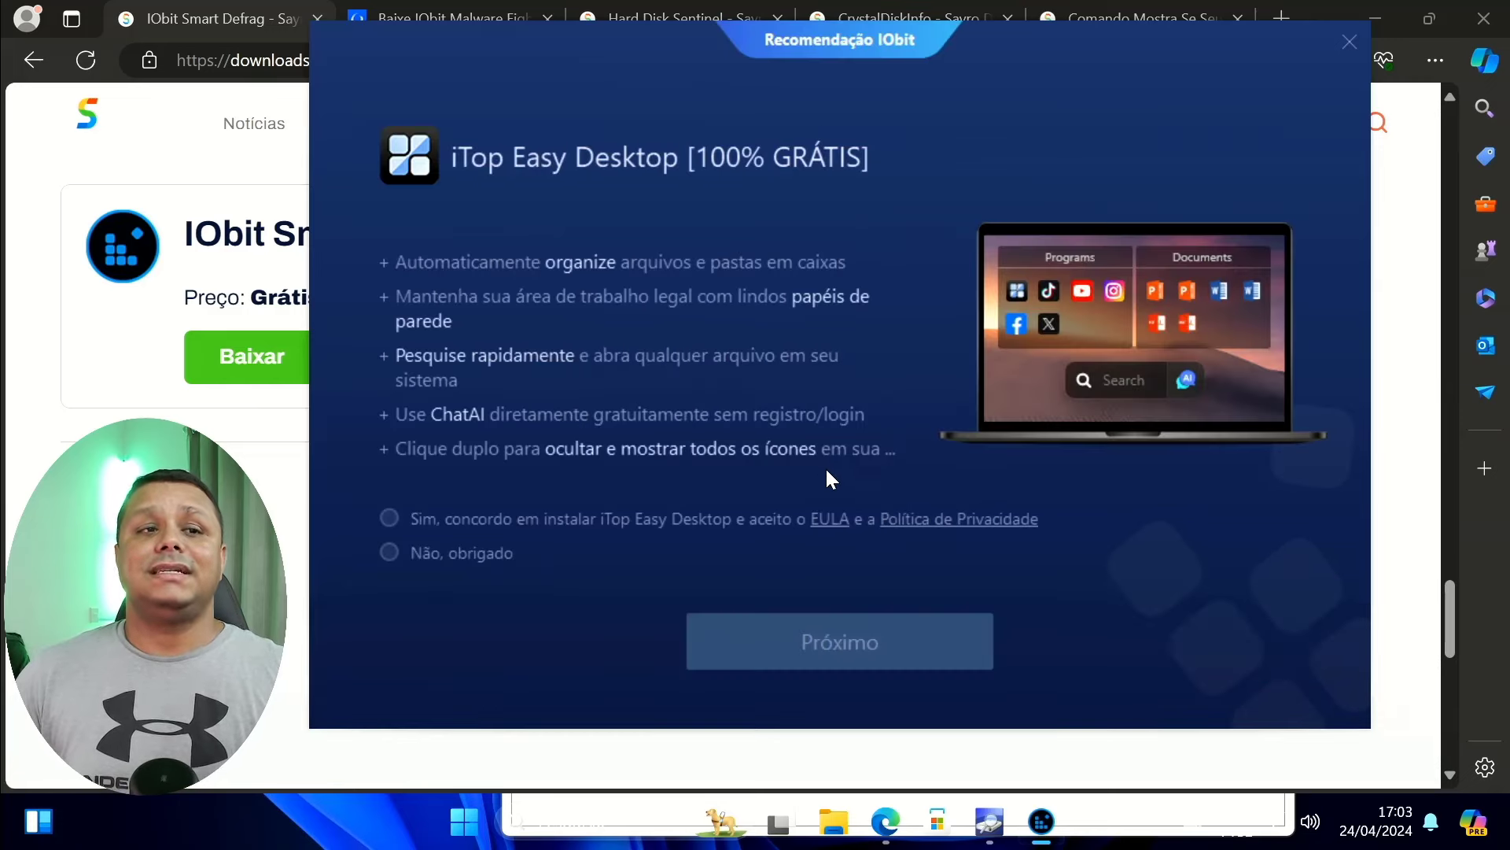
Step: Decline the iTop Easy Desktop offer and finish the Smart Defrag installation
{"action": "left_click", "coordinate": [442, 554]}
{"action": "left_click", "coordinate": [764, 636]}
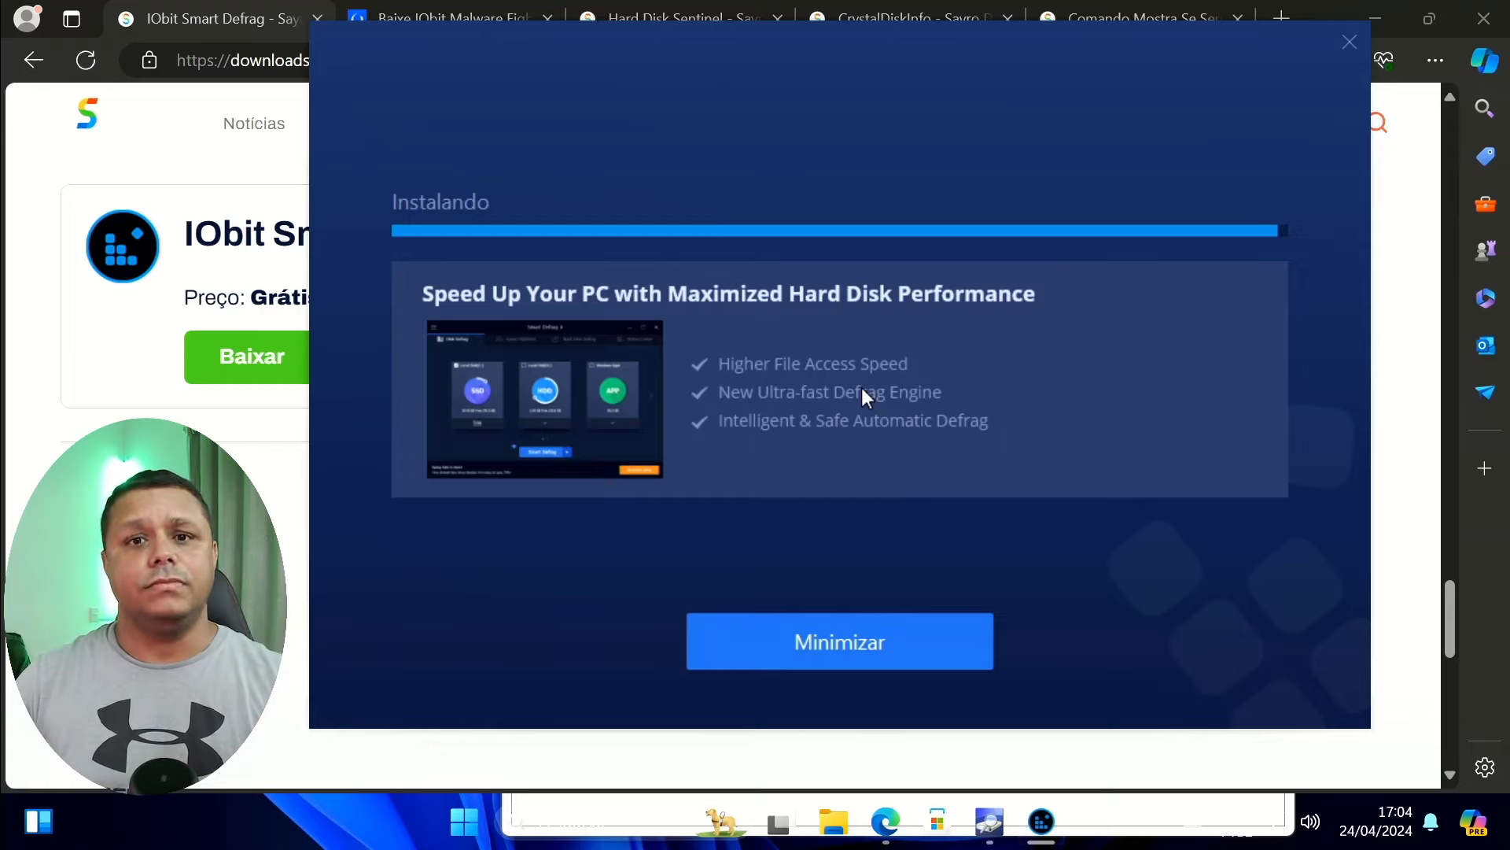
{"action": "left_click", "coordinate": [999, 627]}
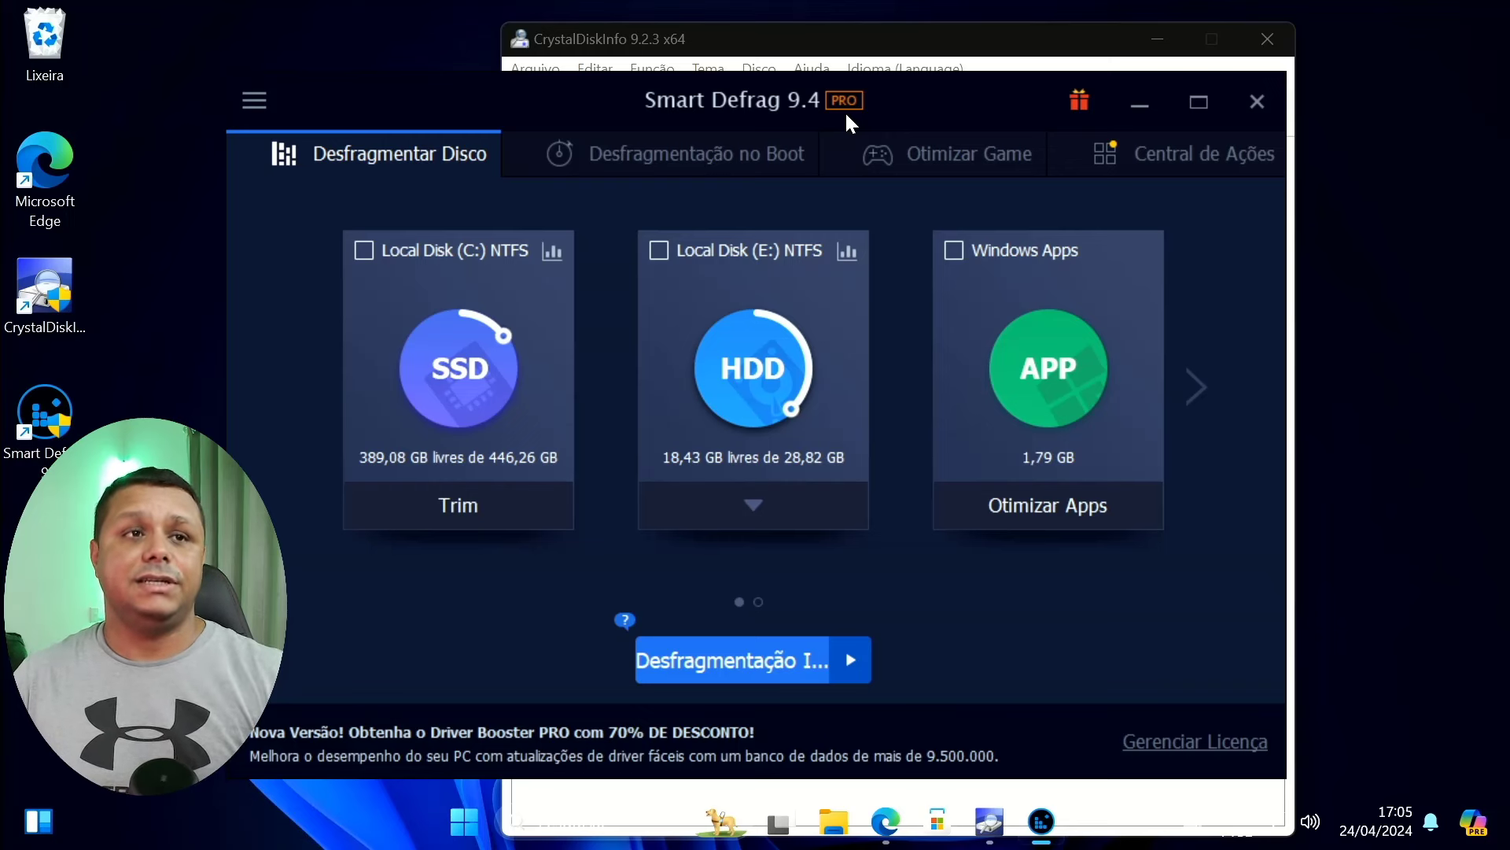
Step: Run Otimização & Trim Inteligente on Local Disk (C:), dismiss the Advanced SystemCare offer and conclude the optimization
{"action": "left_click_drag", "start_coordinate": [903, 96], "coordinate": [976, 65]}
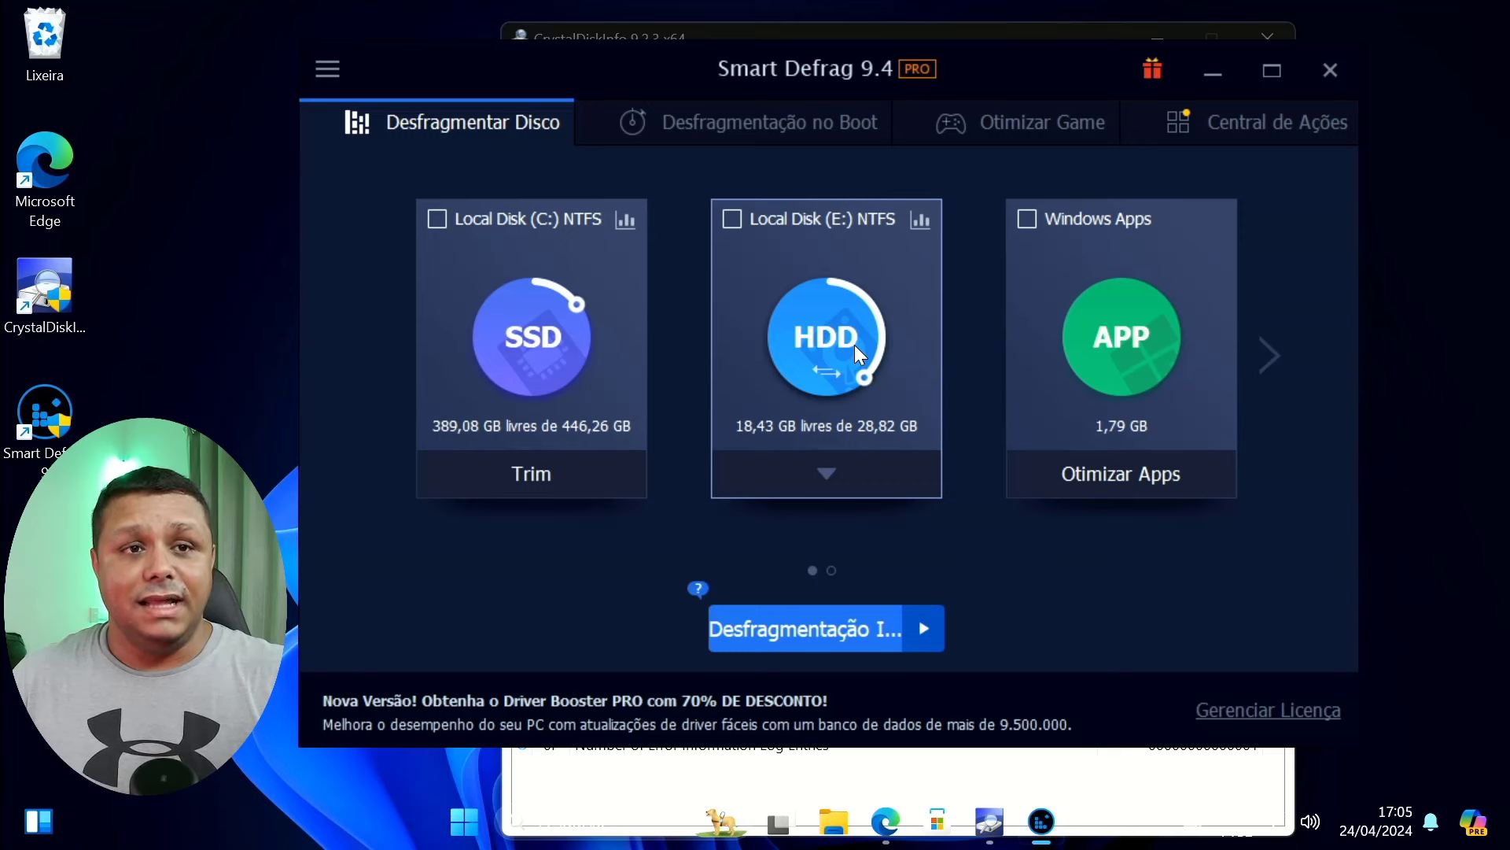
{"action": "left_click", "coordinate": [437, 221]}
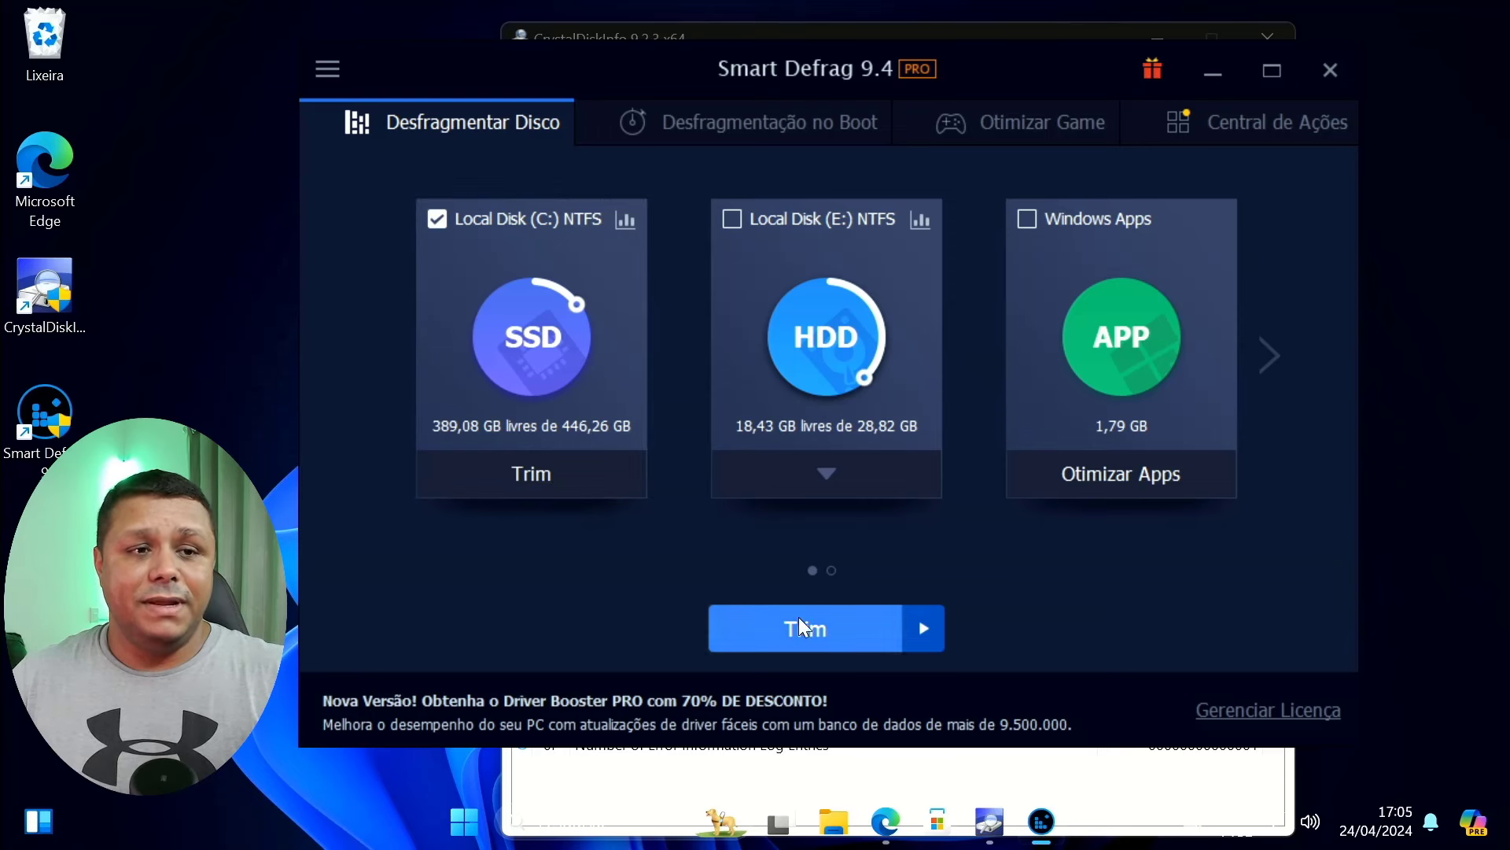
{"action": "left_click", "coordinate": [911, 636]}
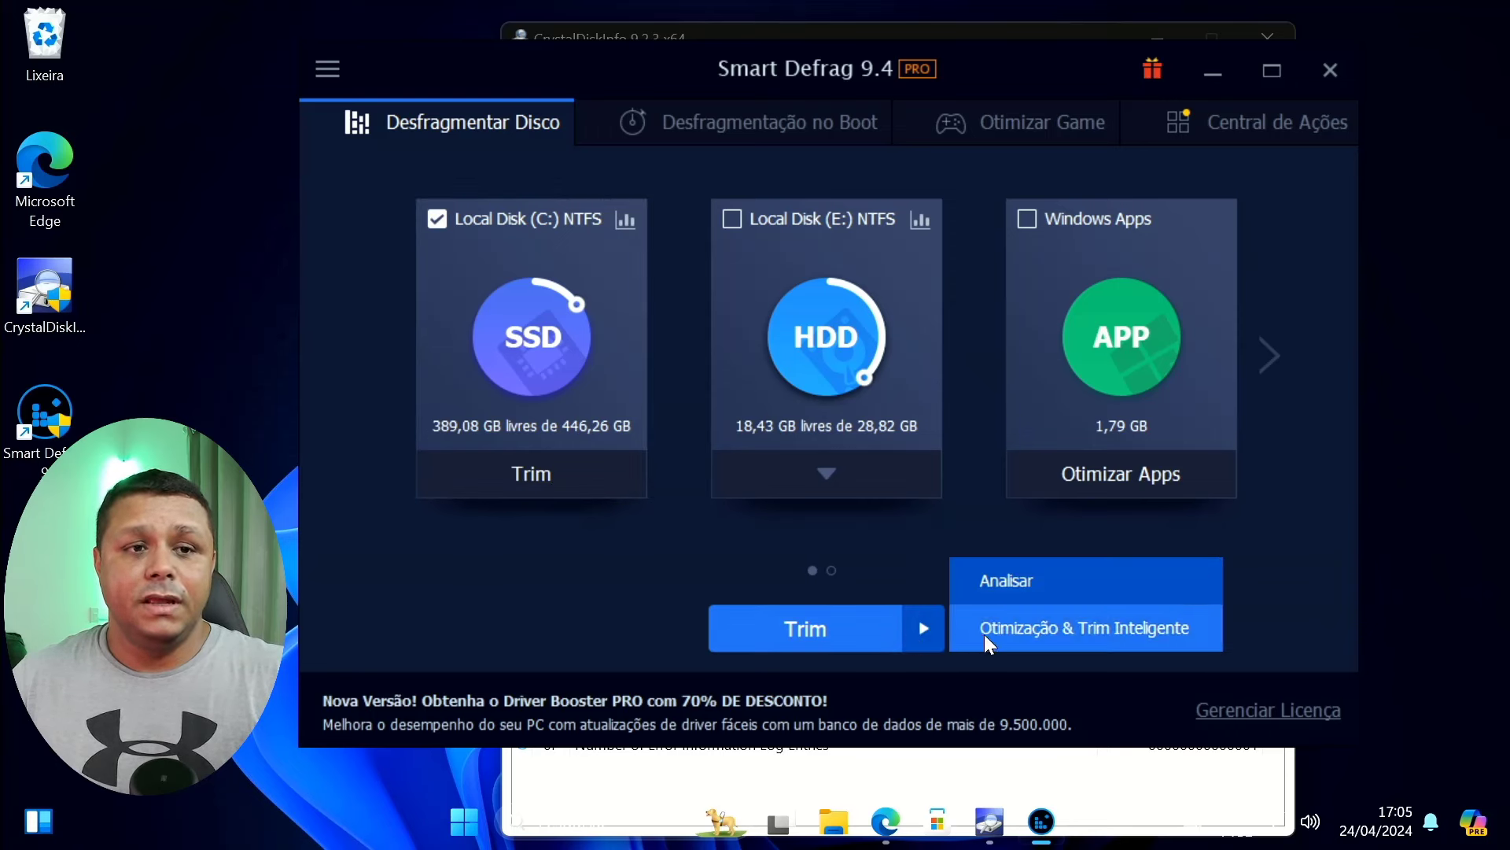
{"action": "left_click", "coordinate": [1048, 630]}
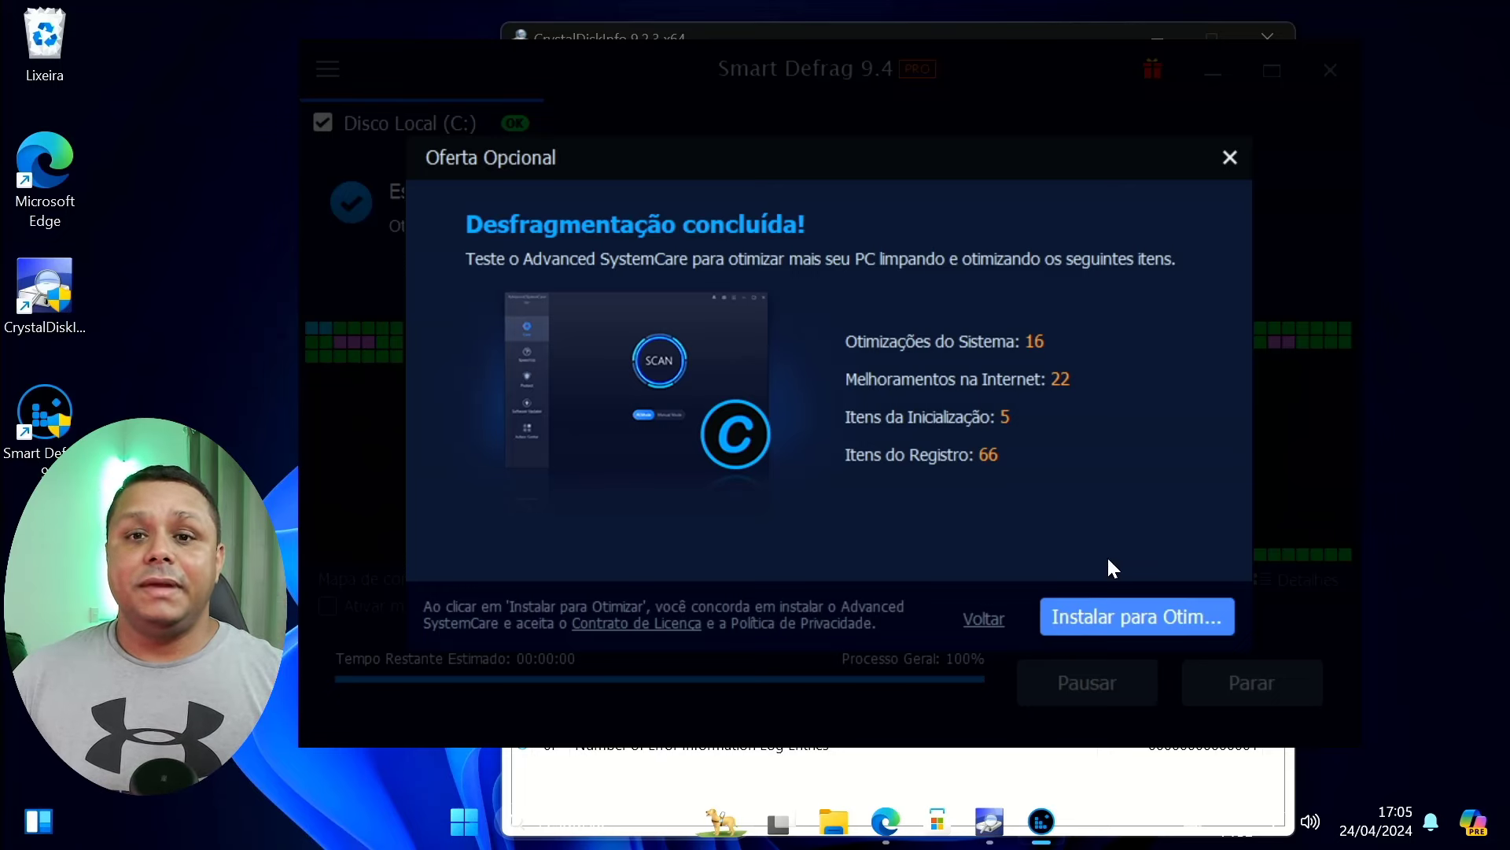
{"action": "left_click", "coordinate": [1231, 161]}
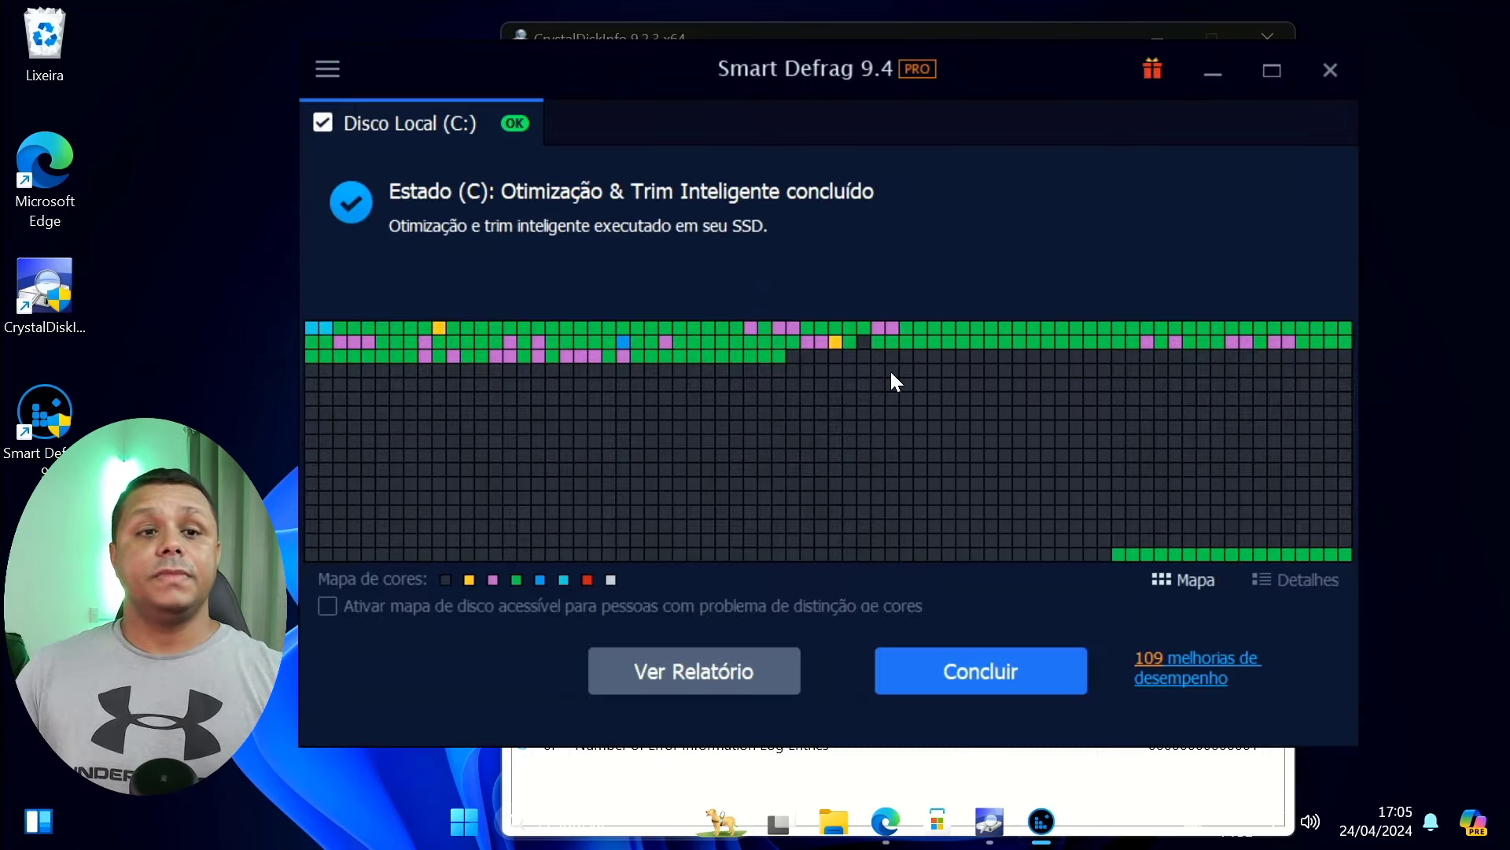
{"action": "left_click", "coordinate": [988, 674]}
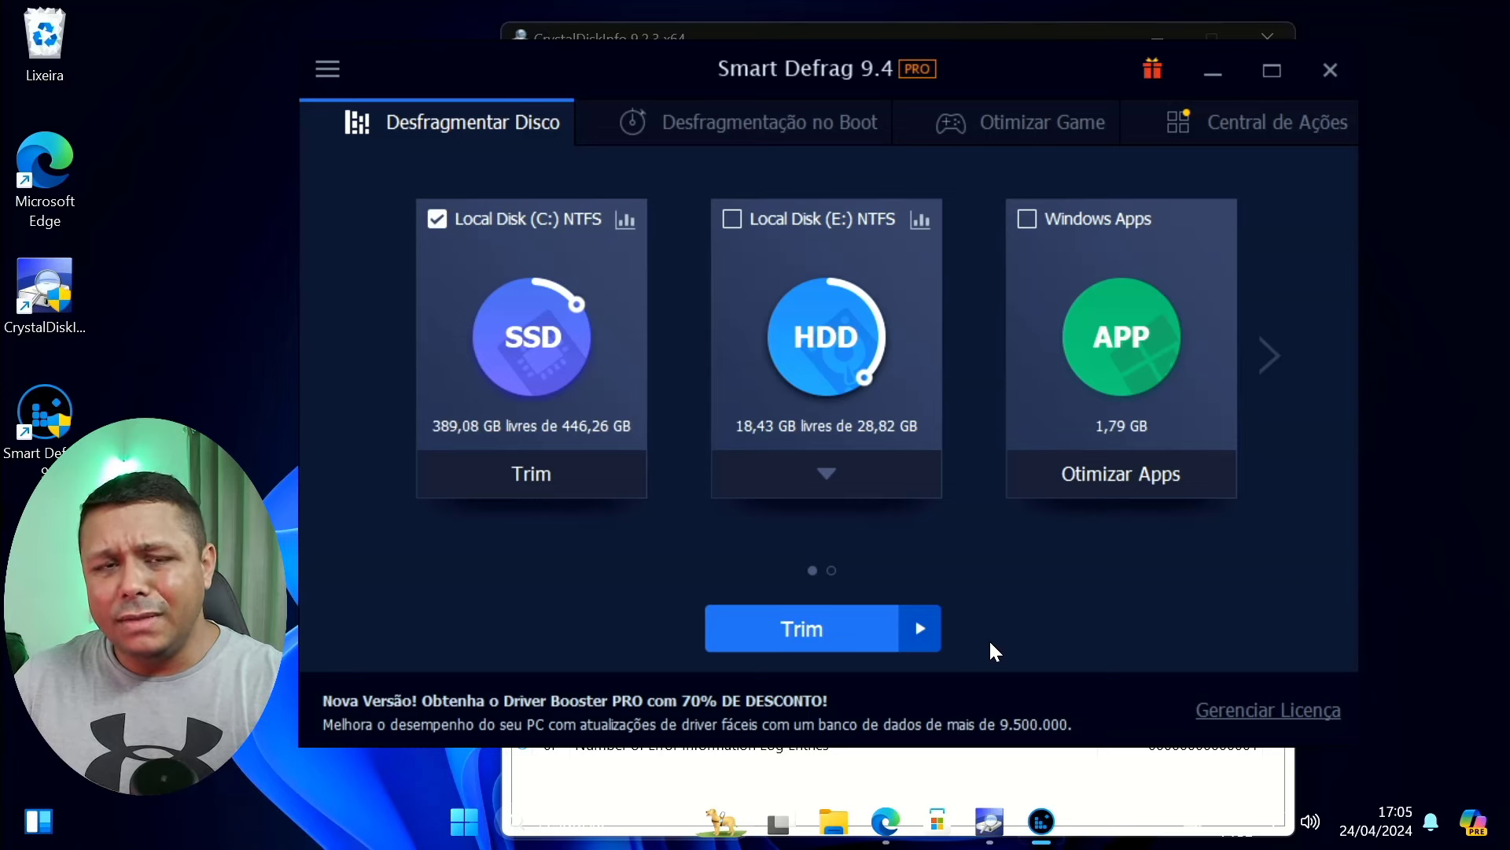
Step: Switch to CrystalDiskInfo and review the C: drive's health, model and supported features
{"action": "left_click", "coordinate": [988, 821]}
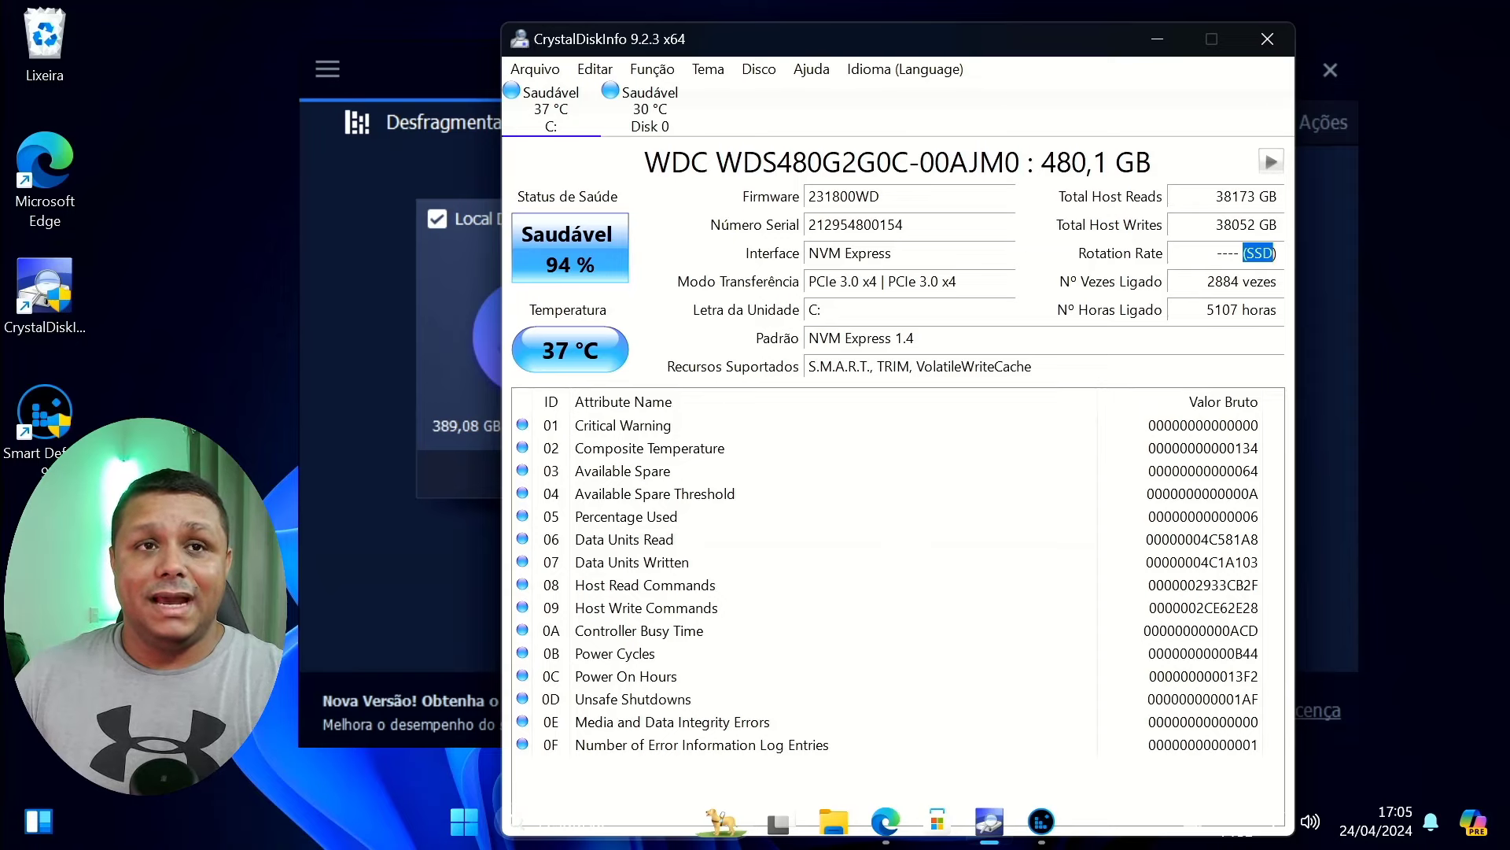
{"action": "left_click_drag", "start_coordinate": [1025, 48], "coordinate": [1034, 36]}
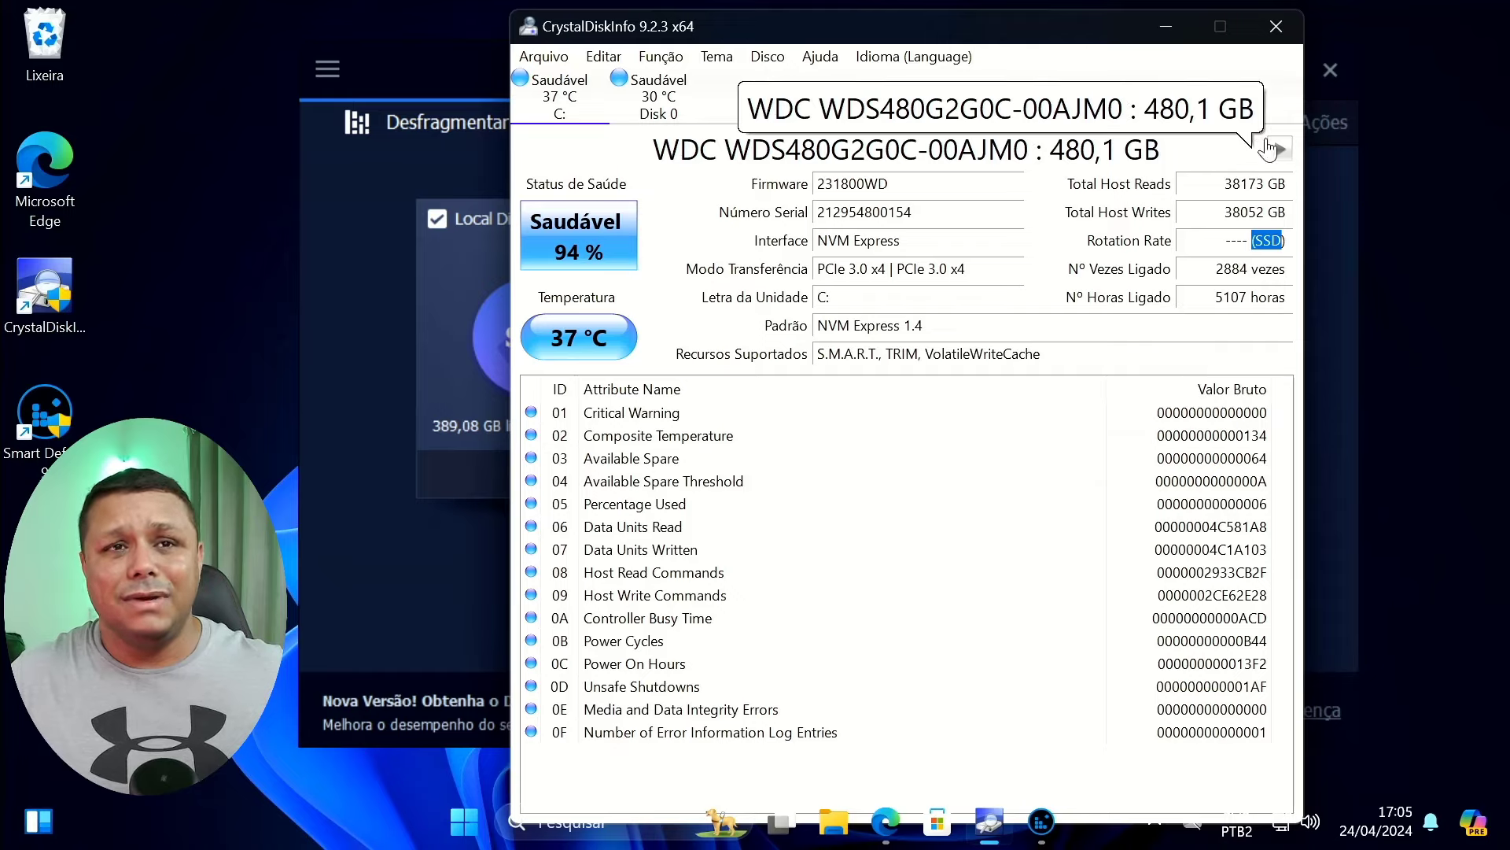
{"action": "left_click", "coordinate": [990, 822]}
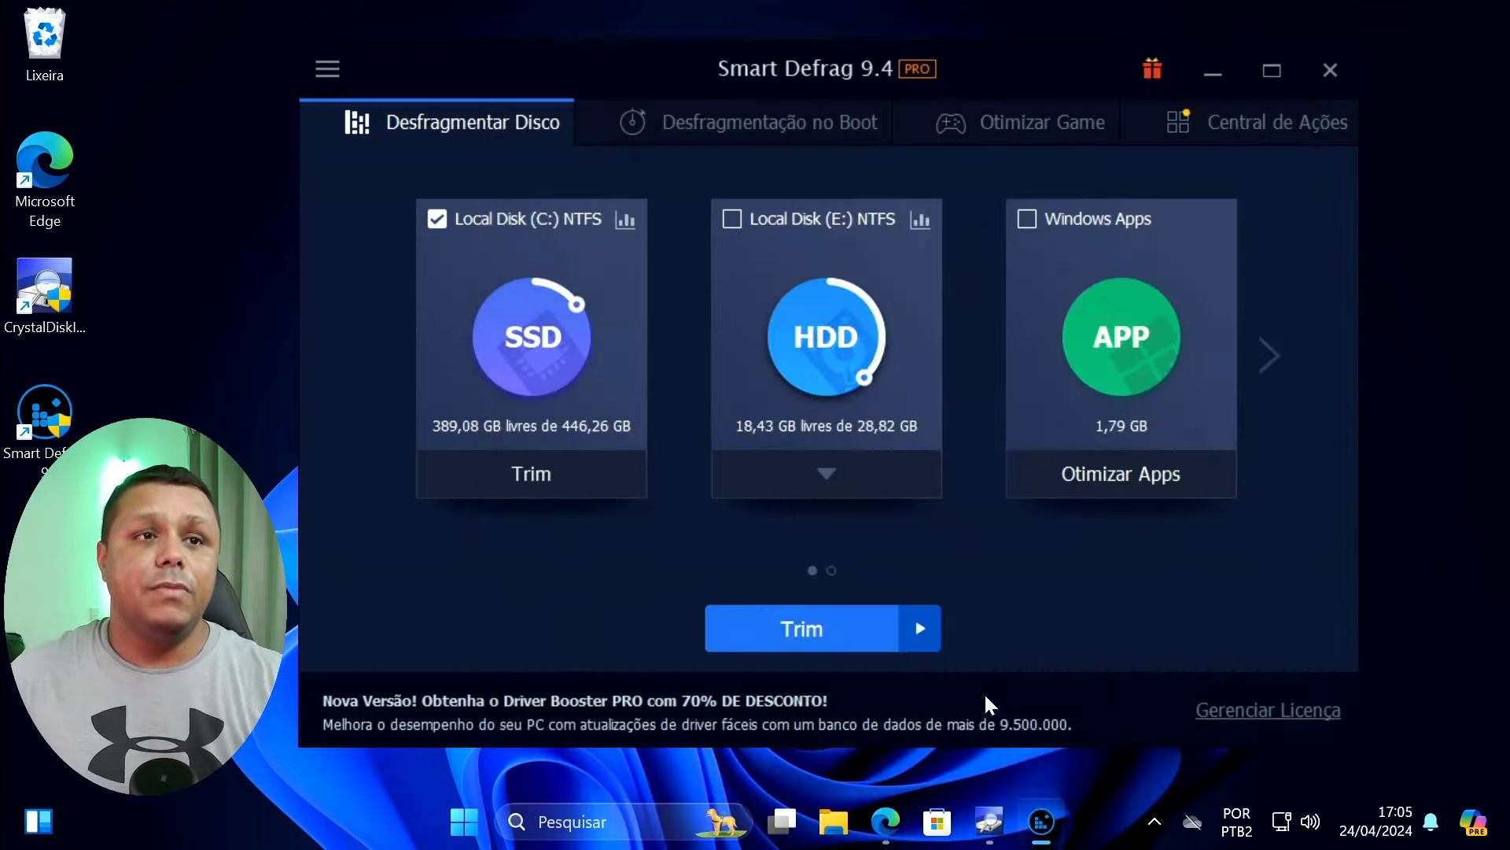
{"action": "left_click", "coordinate": [990, 822]}
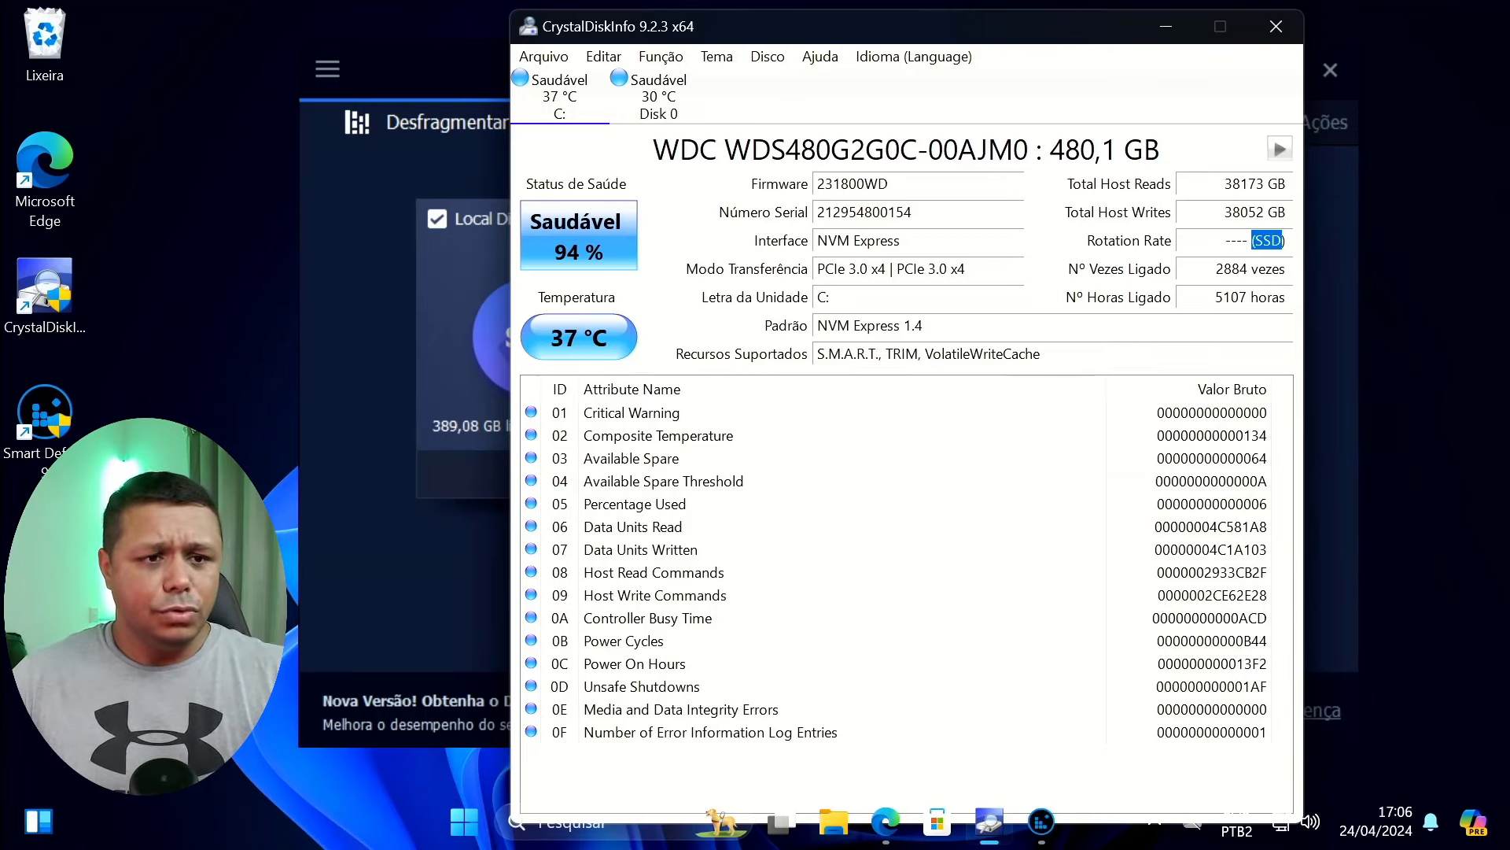
Step: In Edge's open article on Windows disk wear, copy the command Get-PhysicalDisk | Get-StorageReliabilityCounter | Select Wear
{"action": "left_click", "coordinate": [886, 822]}
{"action": "left_click", "coordinate": [935, 24]}
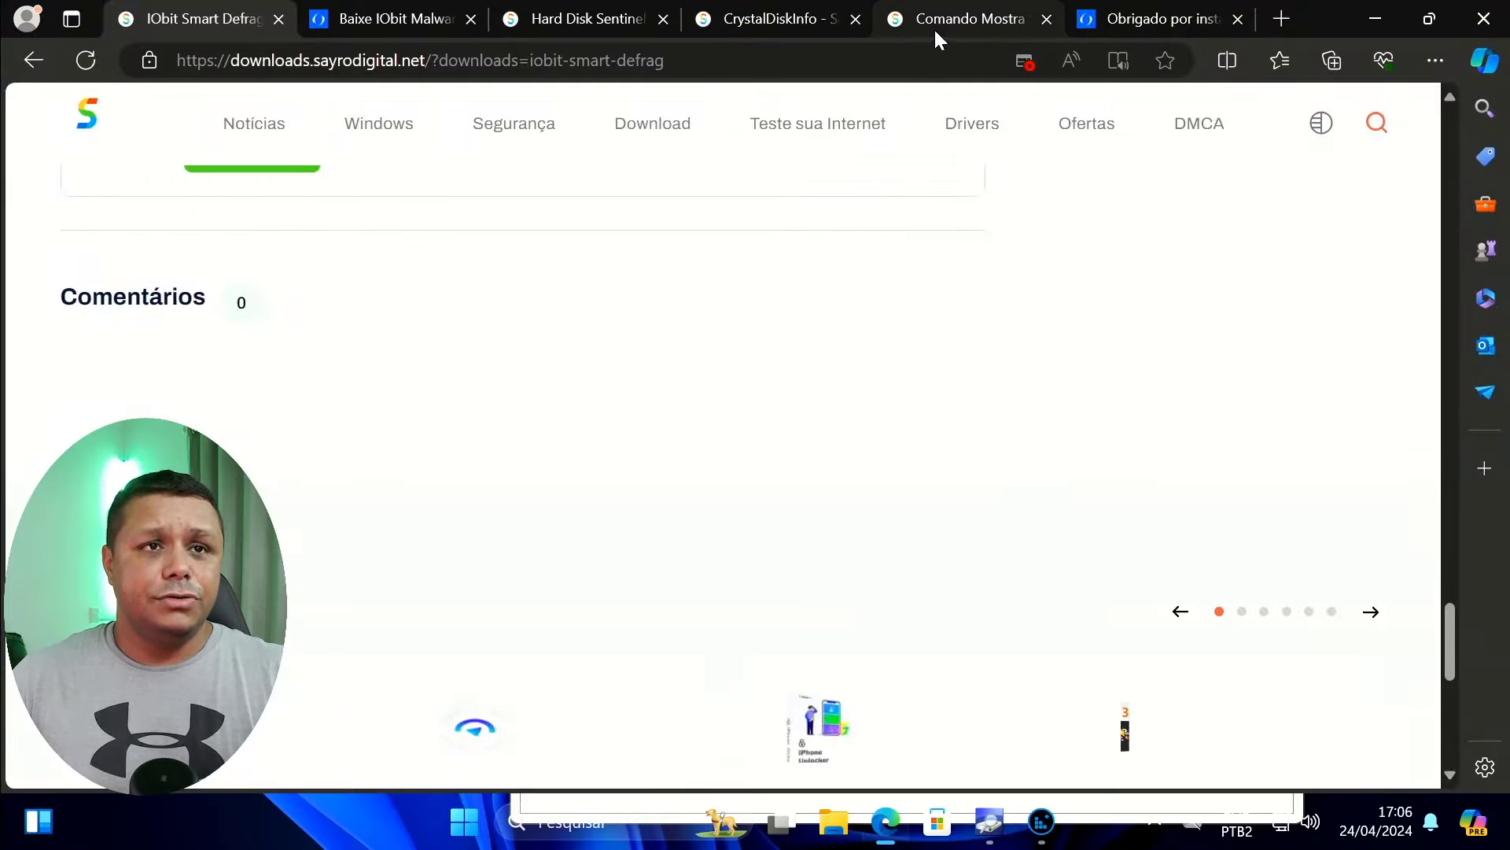
{"action": "scroll", "coordinate": [746, 358], "scroll_direction": "down", "scroll_amount": 1}
{"action": "scroll", "coordinate": [746, 358], "scroll_direction": "down", "scroll_amount": 8}
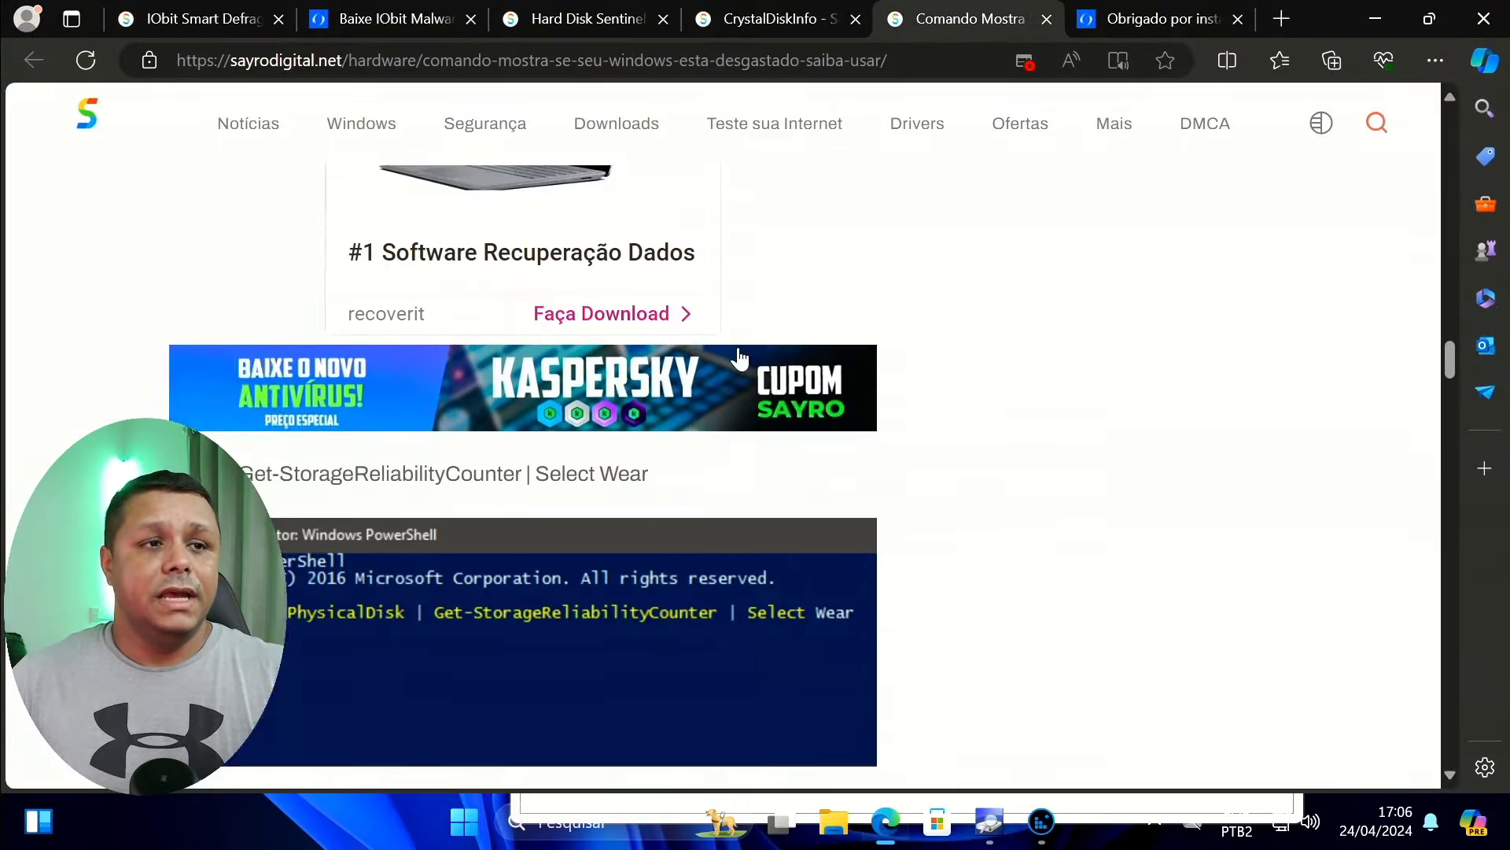
{"action": "scroll", "coordinate": [724, 351], "scroll_direction": "up", "scroll_amount": 3}
{"action": "left_click_drag", "start_coordinate": [661, 368], "coordinate": [81, 386]}
{"action": "right_click", "coordinate": [322, 365]}
{"action": "left_click", "coordinate": [369, 382]}
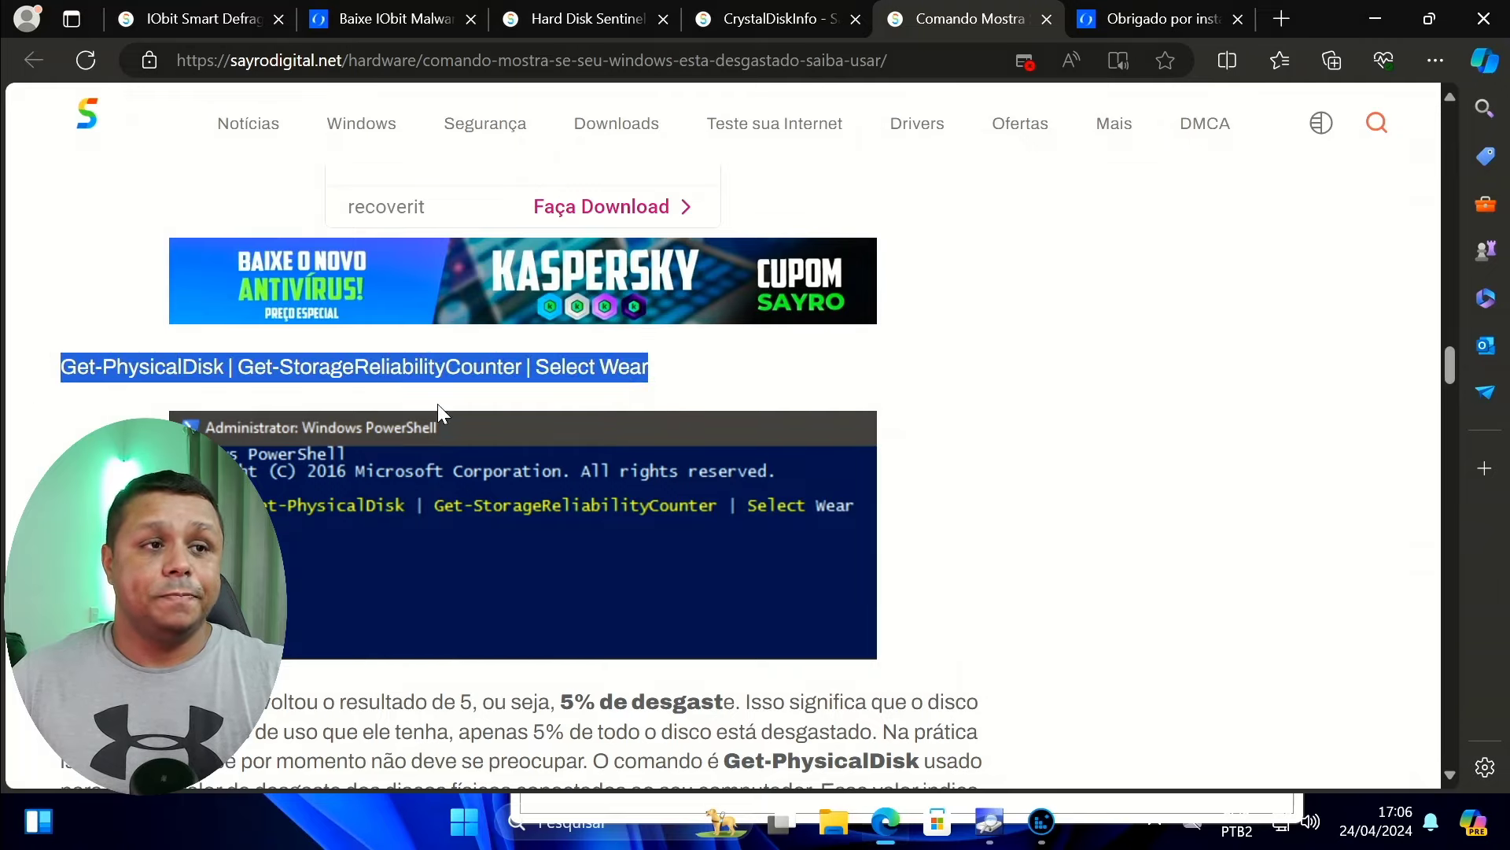
Step: Read the article's instructions for the wear command and its explanation of the example result
{"action": "scroll", "coordinate": [513, 438], "scroll_direction": "down", "scroll_amount": 1}
{"action": "scroll", "coordinate": [535, 437], "scroll_direction": "up", "scroll_amount": 6}
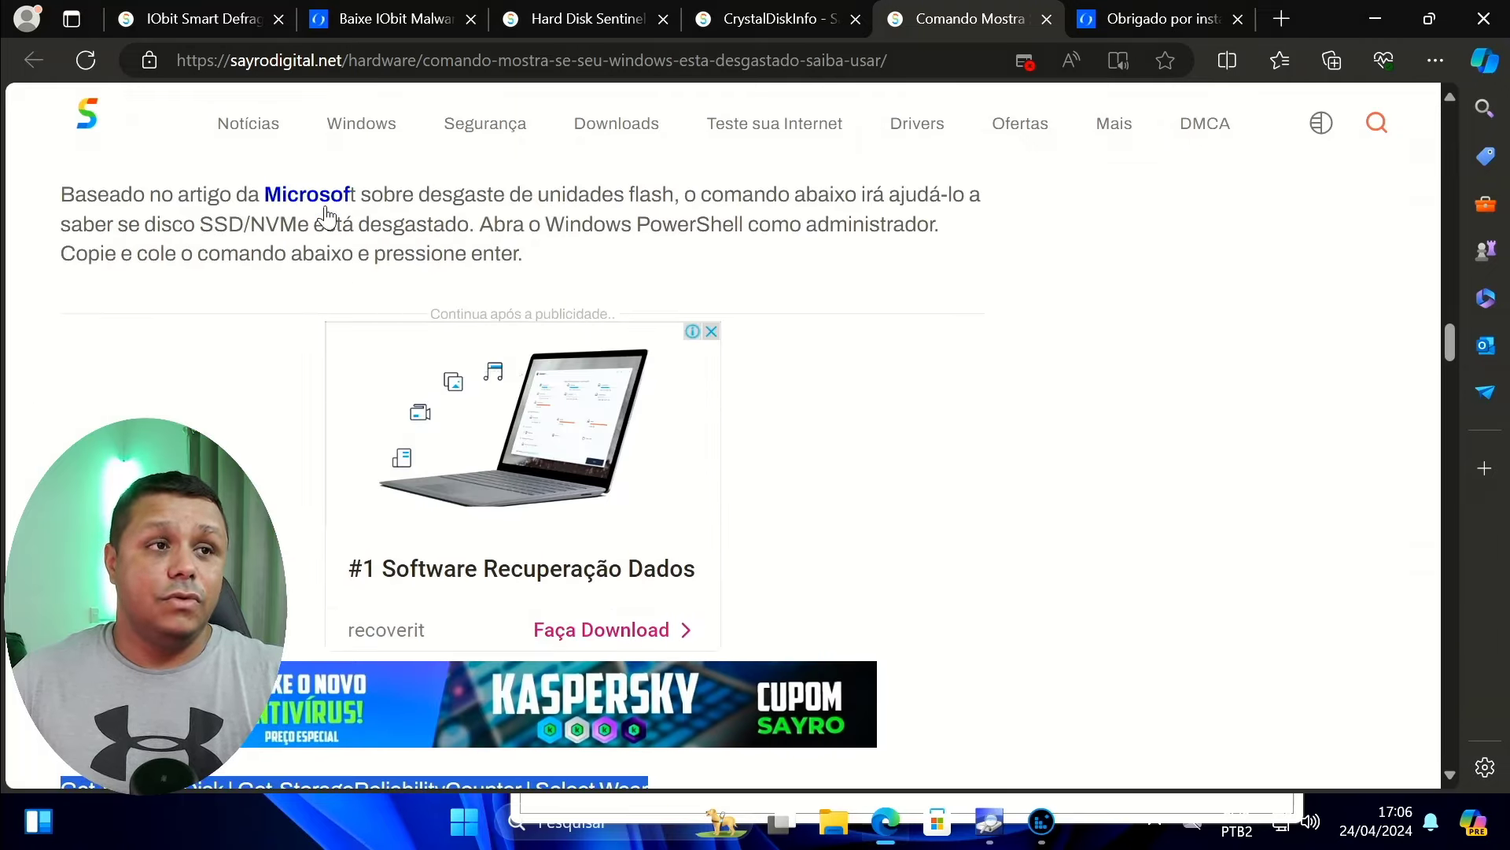
{"action": "scroll", "coordinate": [484, 313], "scroll_direction": "down", "scroll_amount": 4}
{"action": "scroll", "coordinate": [484, 313], "scroll_direction": "down", "scroll_amount": 4}
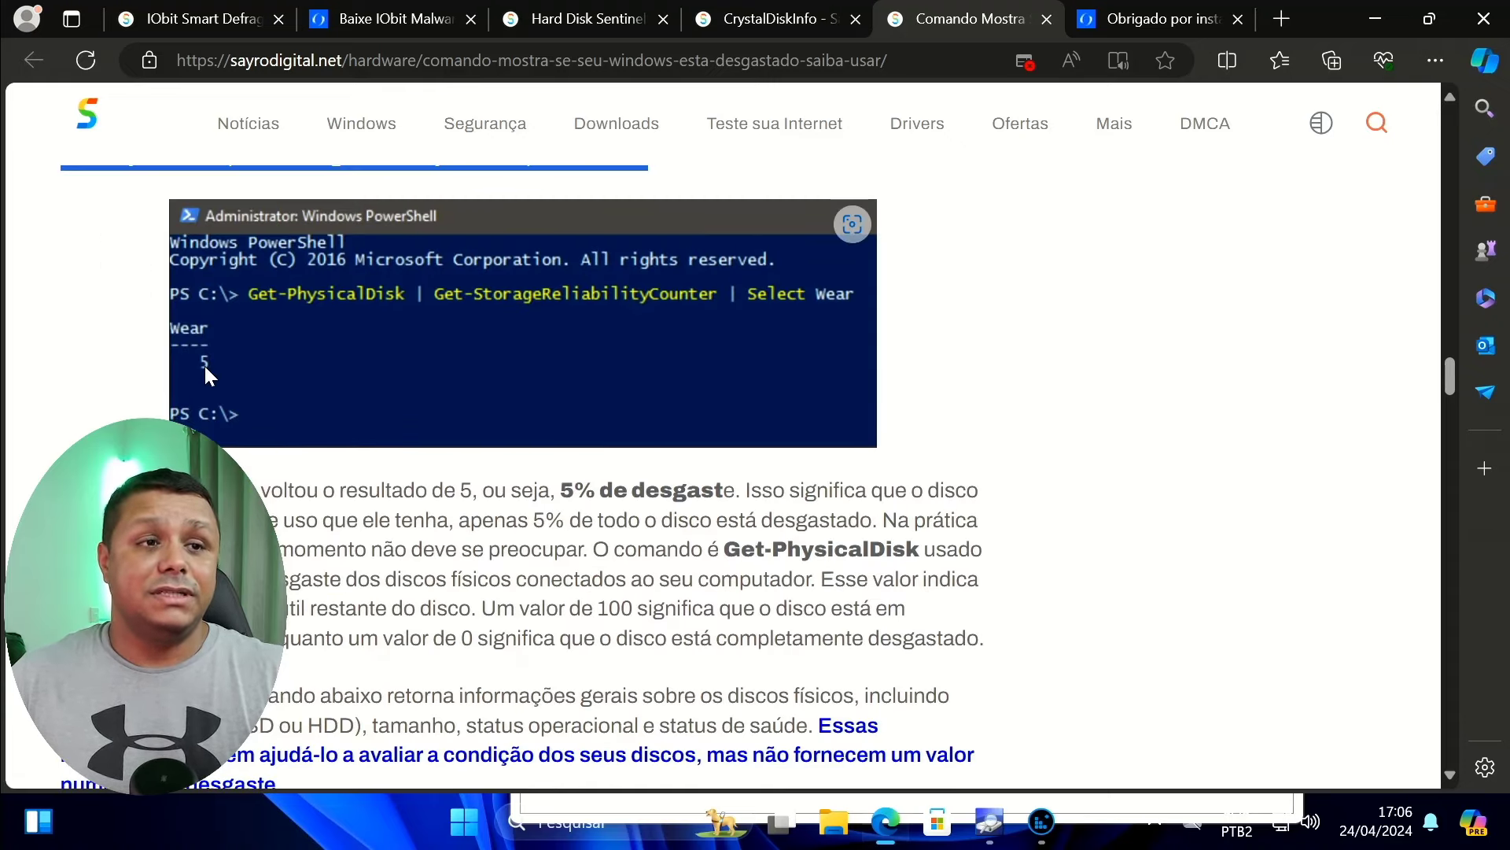
{"action": "left_click_drag", "start_coordinate": [537, 490], "coordinate": [741, 491]}
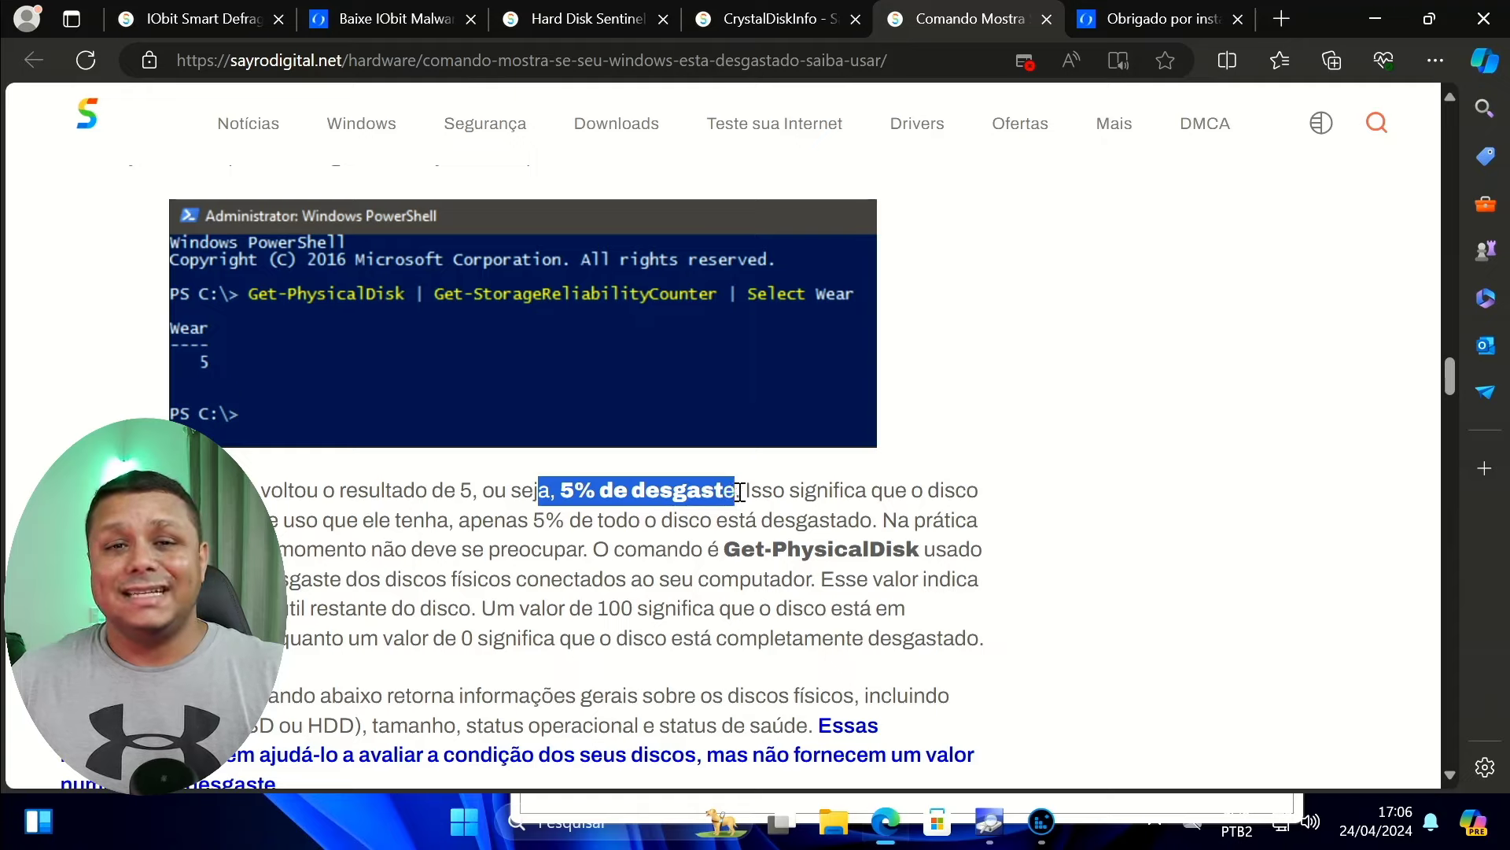
Step: Find Windows PowerShell through Windows search and open it as administrator
{"action": "left_click", "coordinate": [611, 828]}
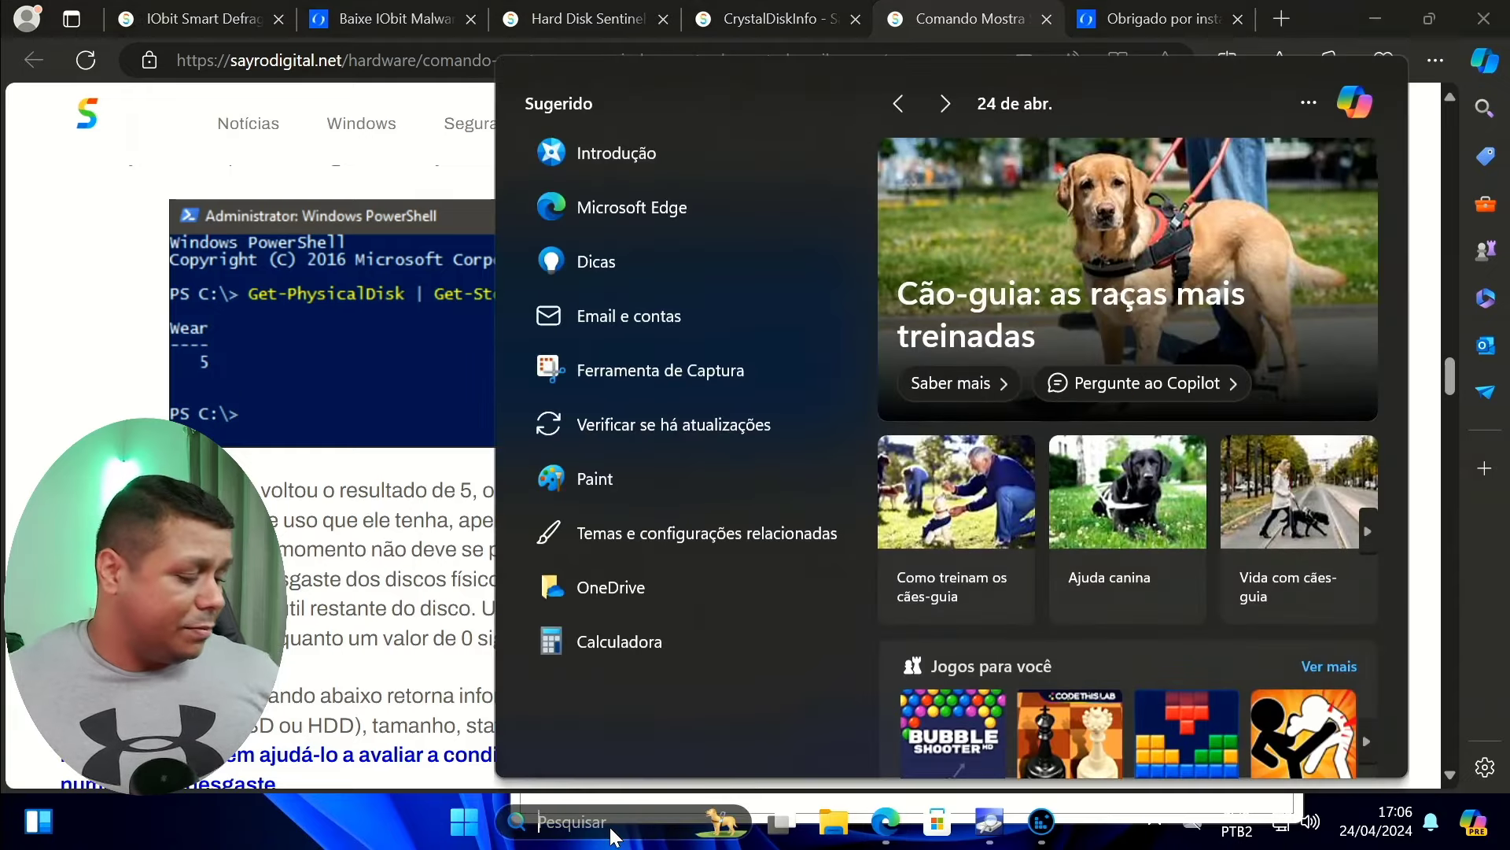
{"action": "type", "text": "po"}
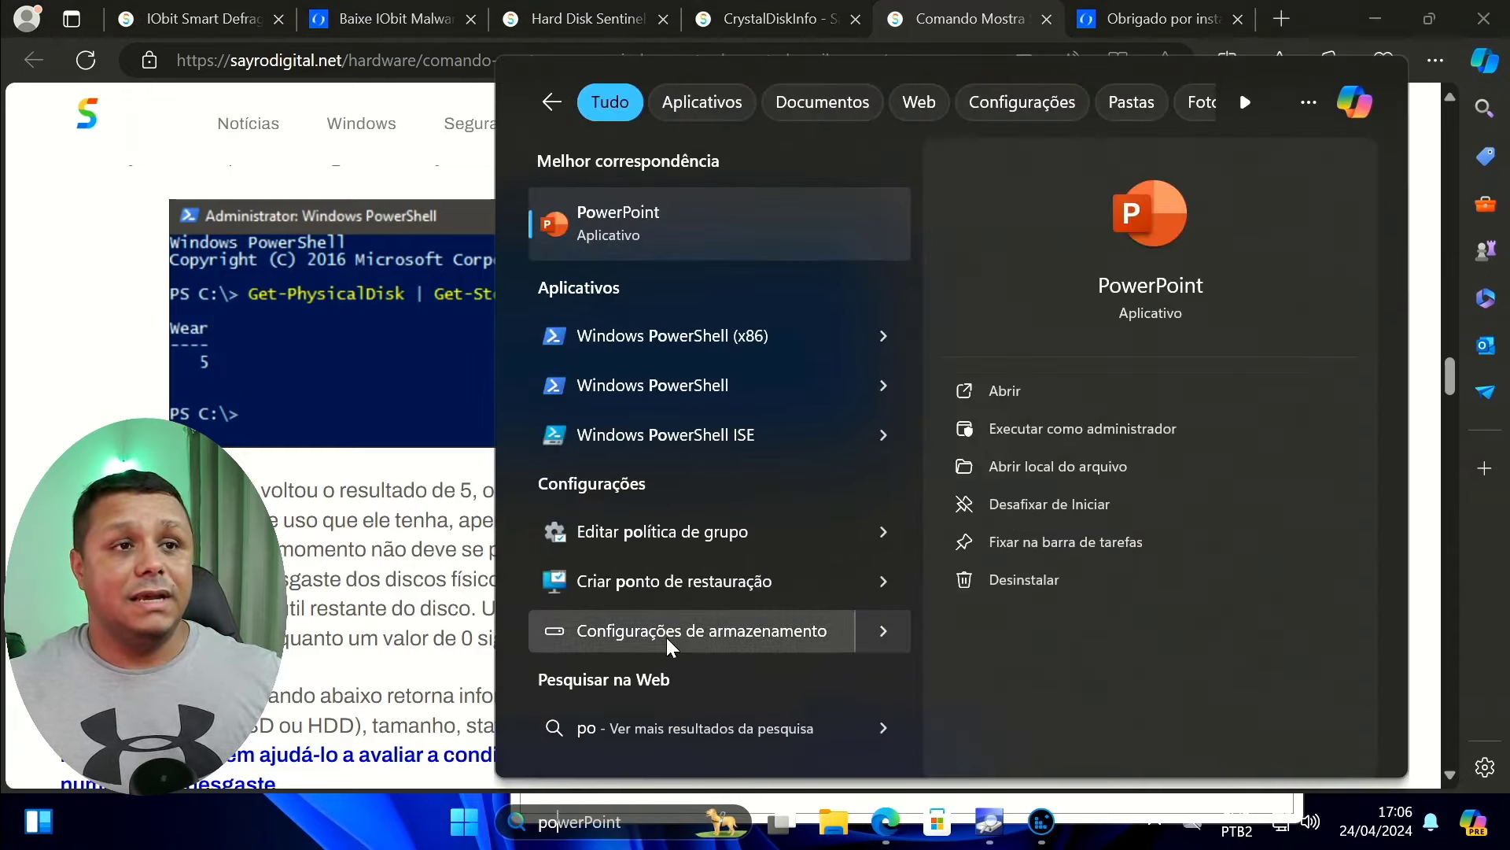
{"action": "right_click", "coordinate": [683, 383]}
{"action": "left_click", "coordinate": [763, 402]}
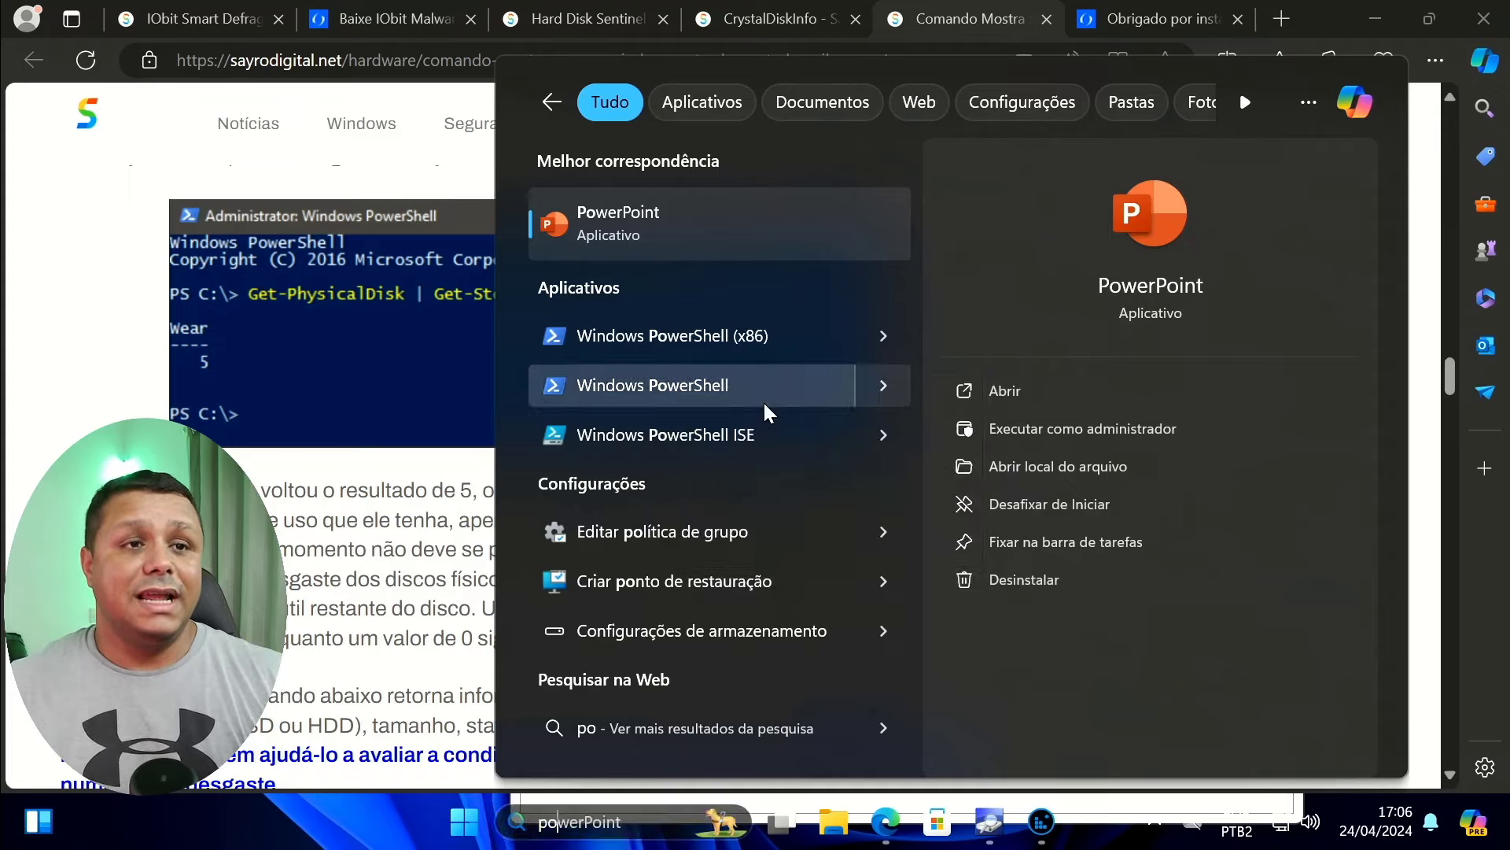
{"action": "left_click", "coordinate": [677, 610]}
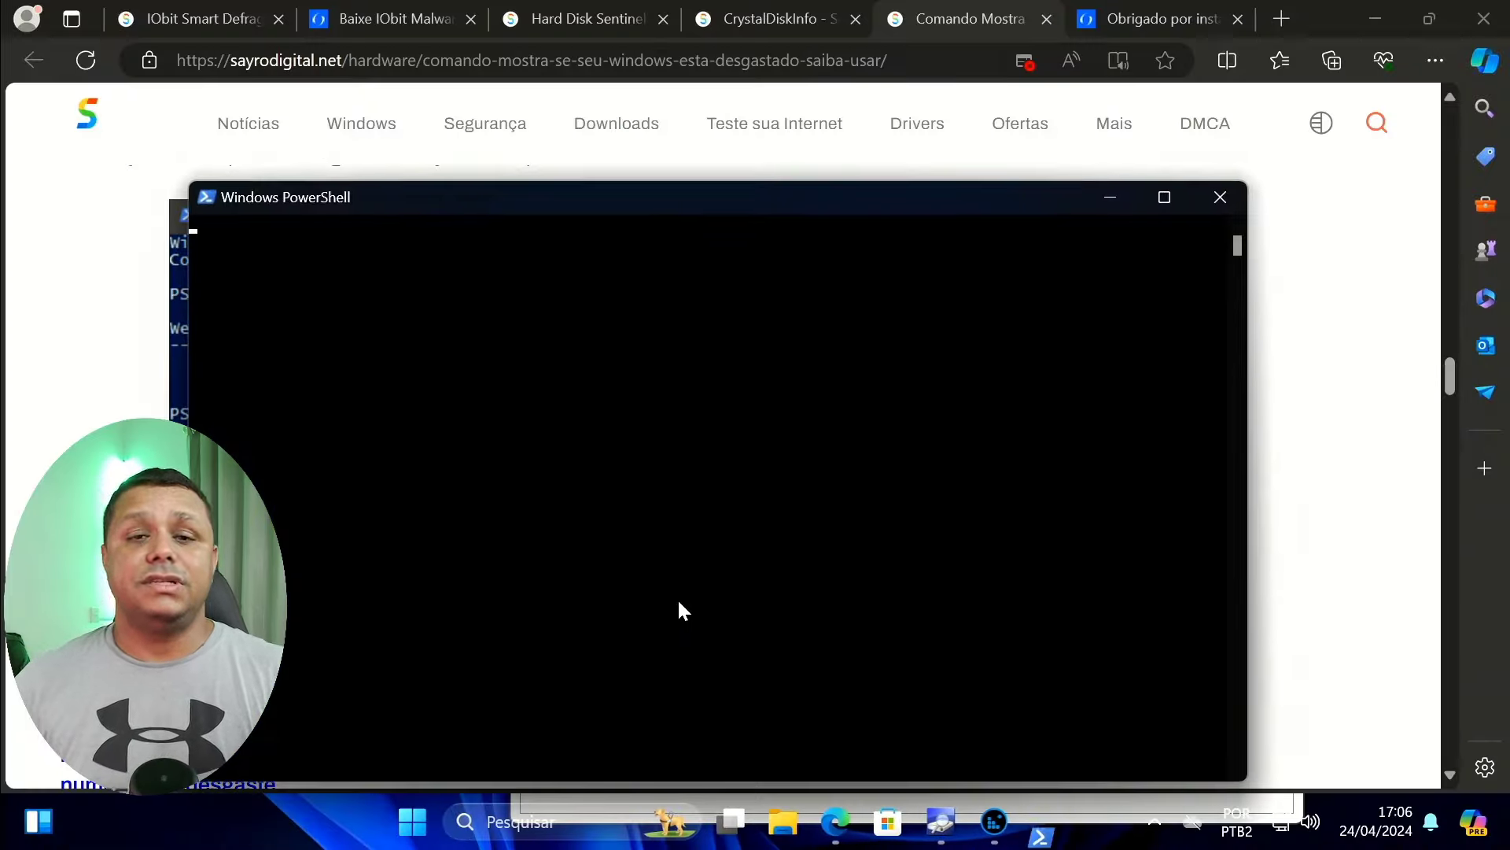
Step: Run Get-PhysicalDisk | Get-StorageReliabilityCounter | Select Wear in PowerShell and compare the wear values with the drive health in CrystalDiskInfo
{"action": "key", "text": "ctrl+v"}
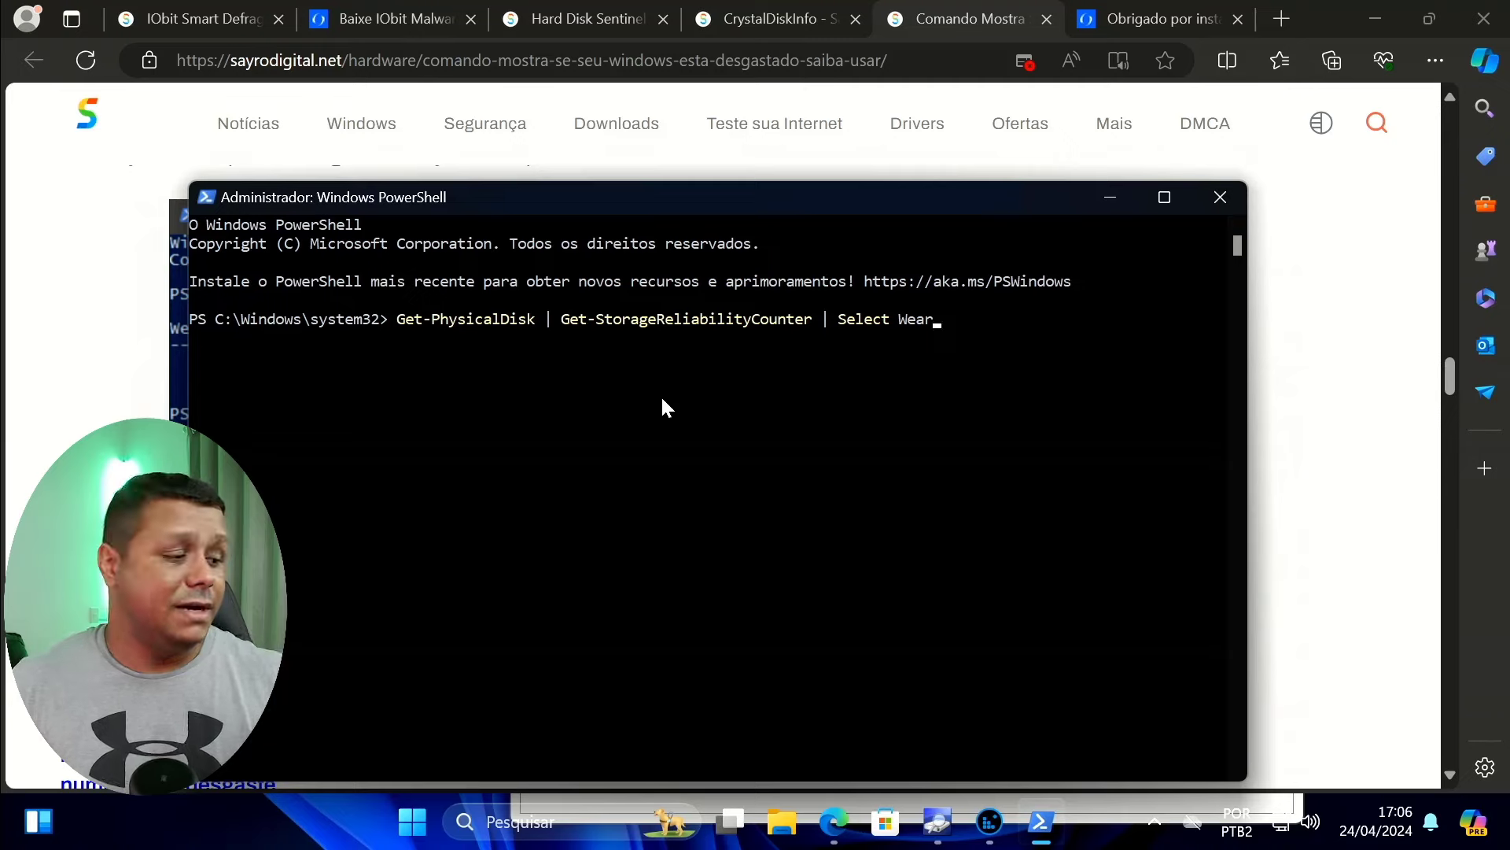
{"action": "left_click_drag", "start_coordinate": [837, 207], "coordinate": [960, 143]}
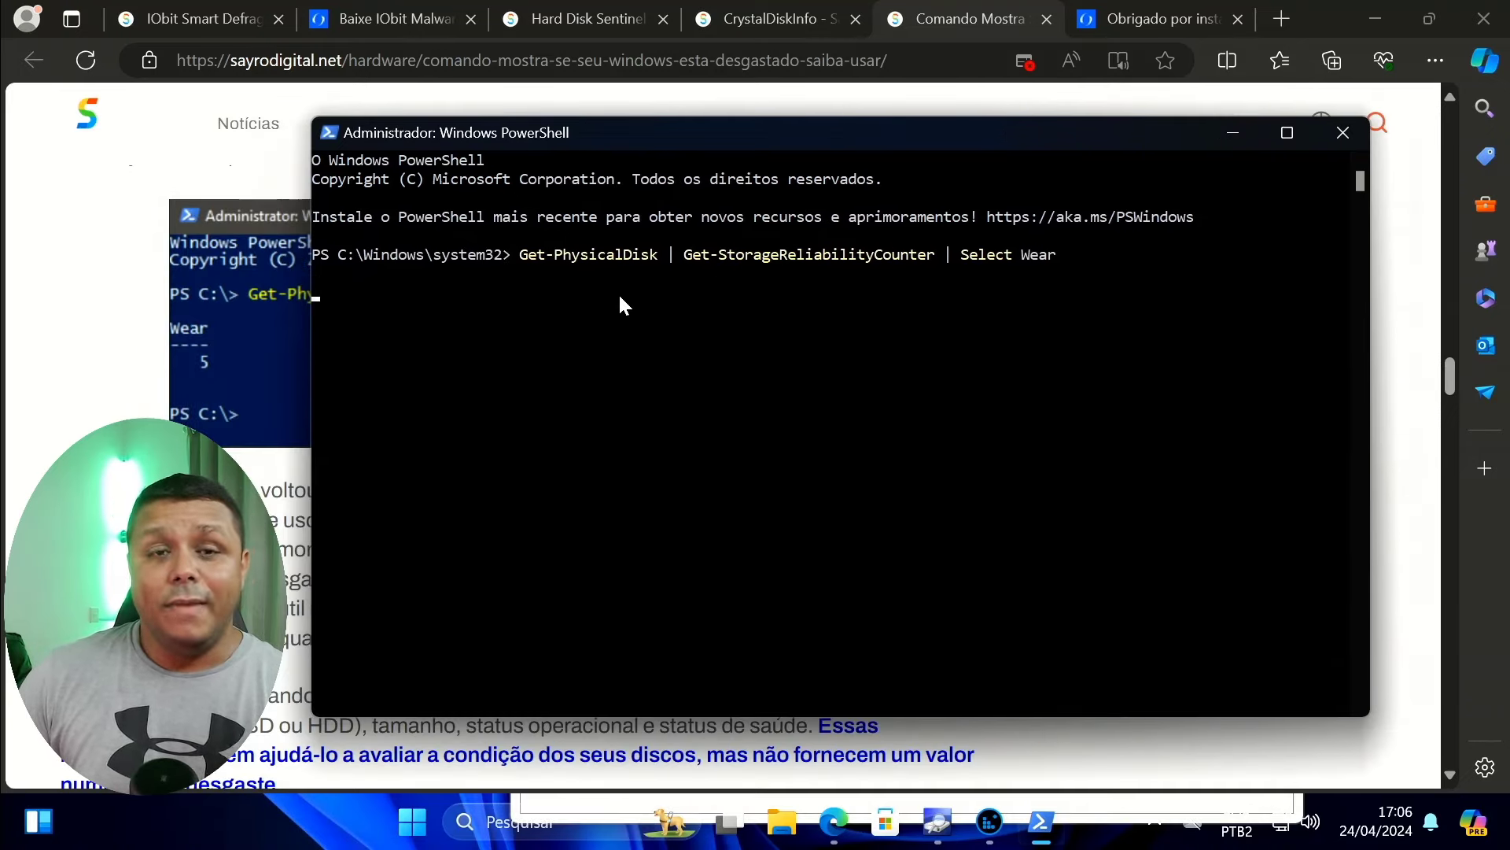
{"action": "left_click", "coordinate": [340, 348]}
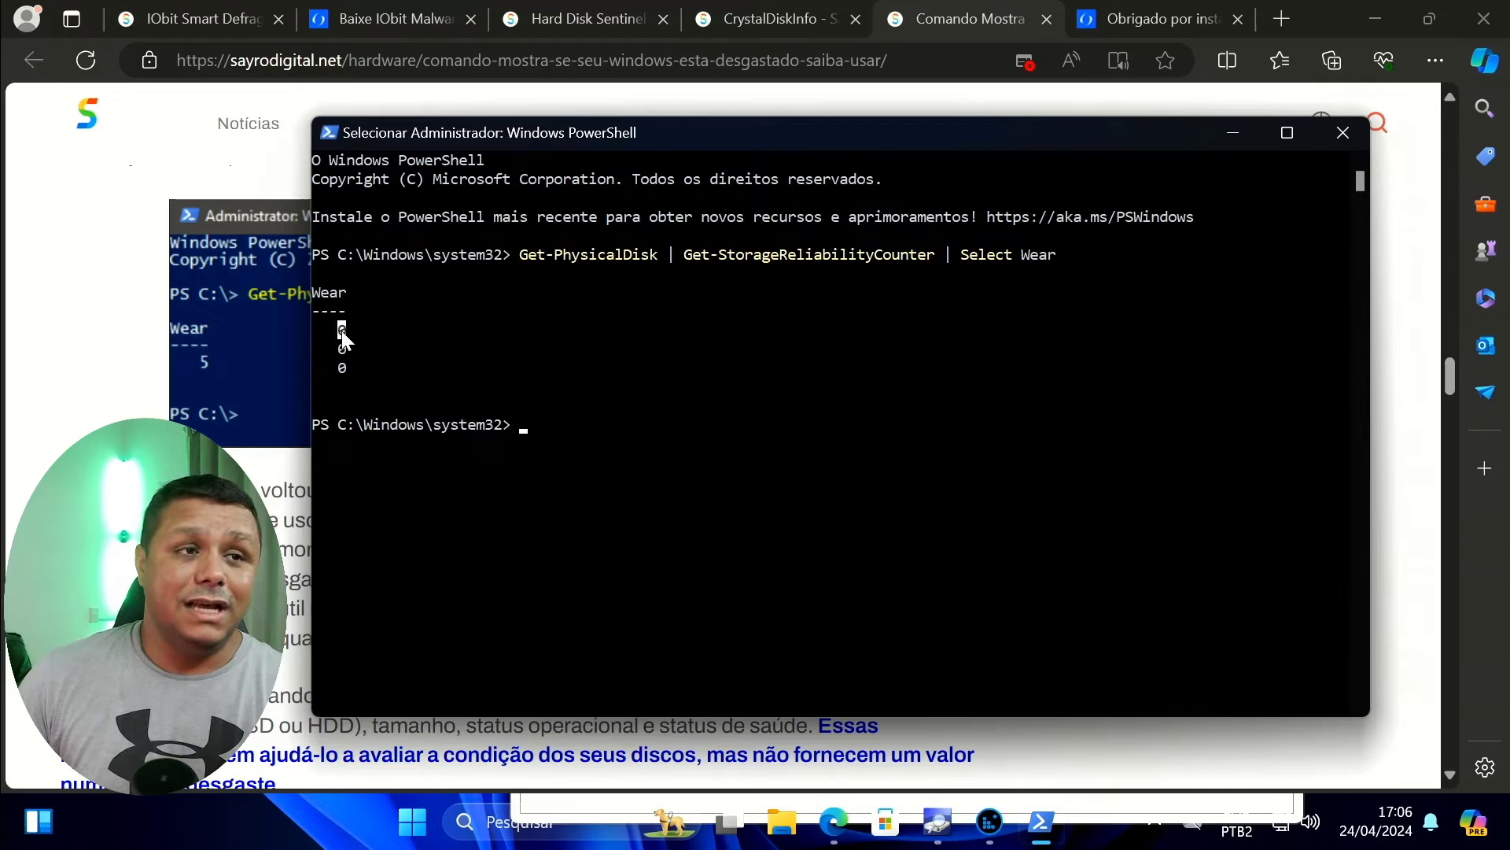
{"action": "left_click", "coordinate": [938, 825]}
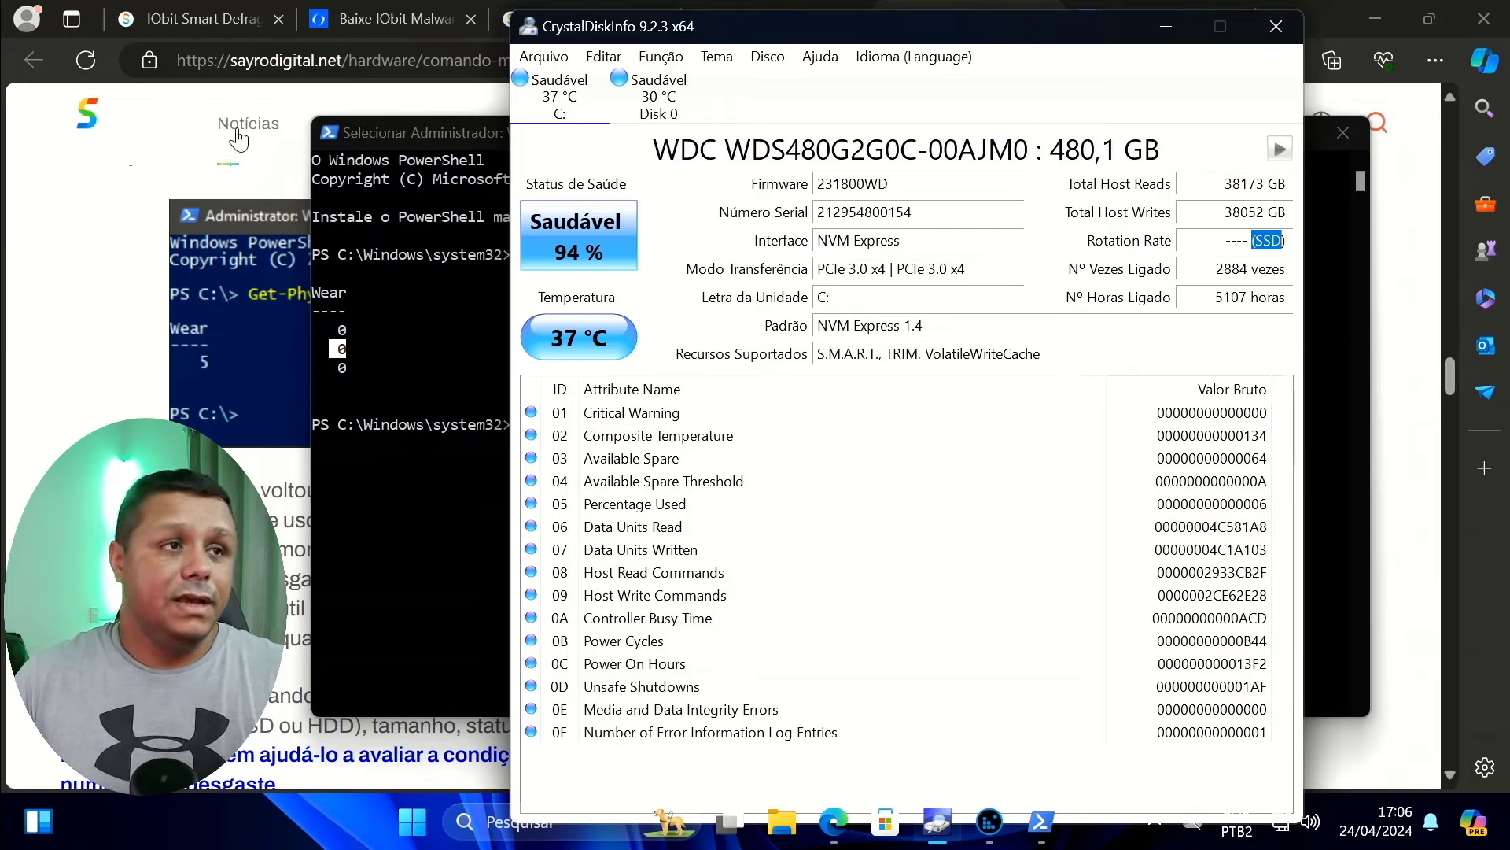
Step: Return to the article and read the general disk information command, the wear threshold and the tips for reducing wear
{"action": "left_click", "coordinate": [98, 244]}
{"action": "scroll", "coordinate": [684, 337], "scroll_direction": "down", "scroll_amount": 1}
{"action": "scroll", "coordinate": [684, 336], "scroll_direction": "down", "scroll_amount": 10}
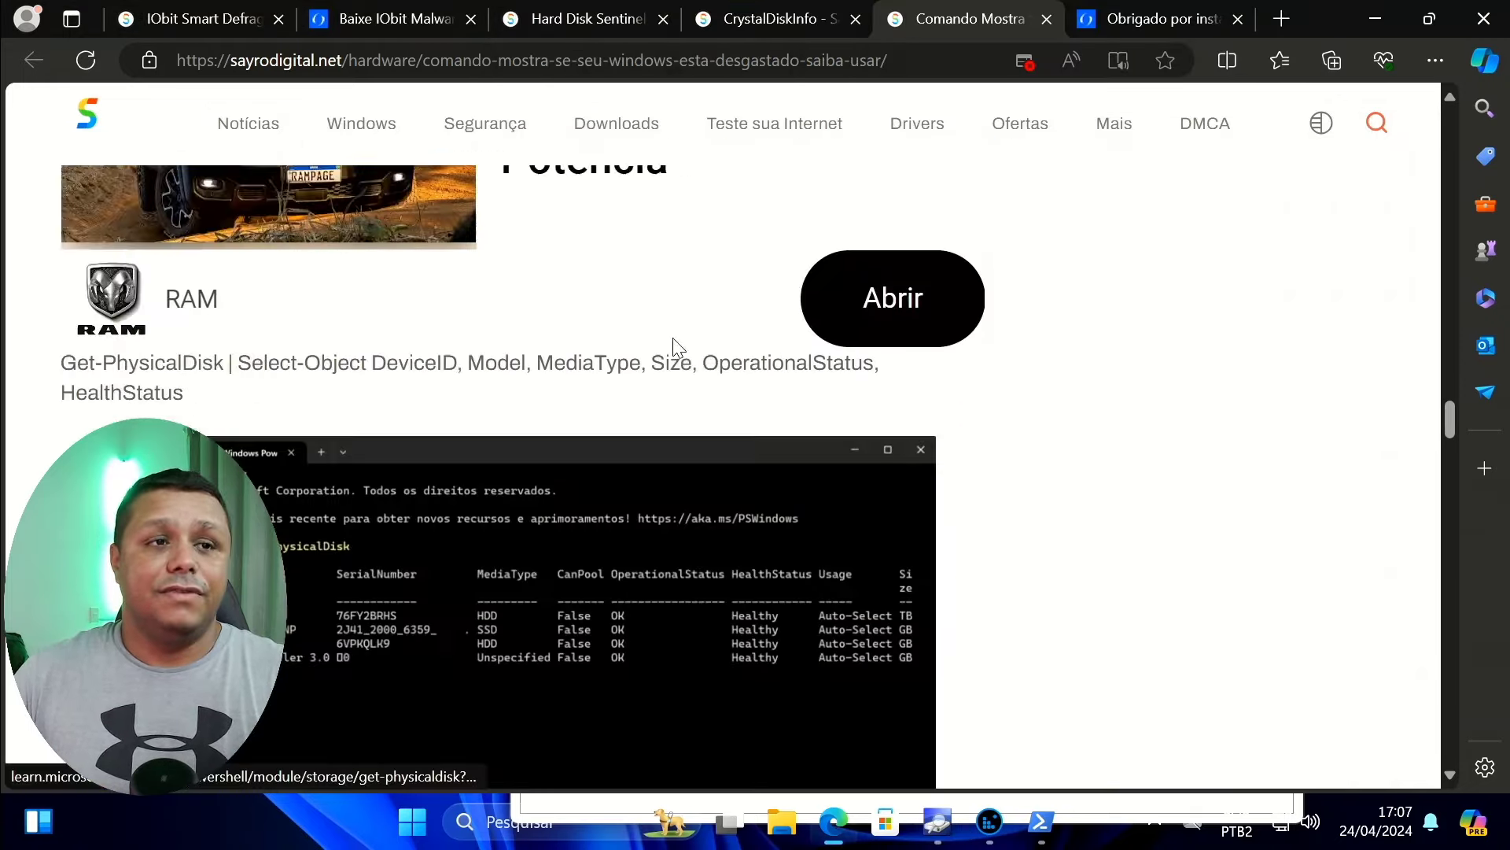
{"action": "scroll", "coordinate": [381, 312], "scroll_direction": "down", "scroll_amount": 8}
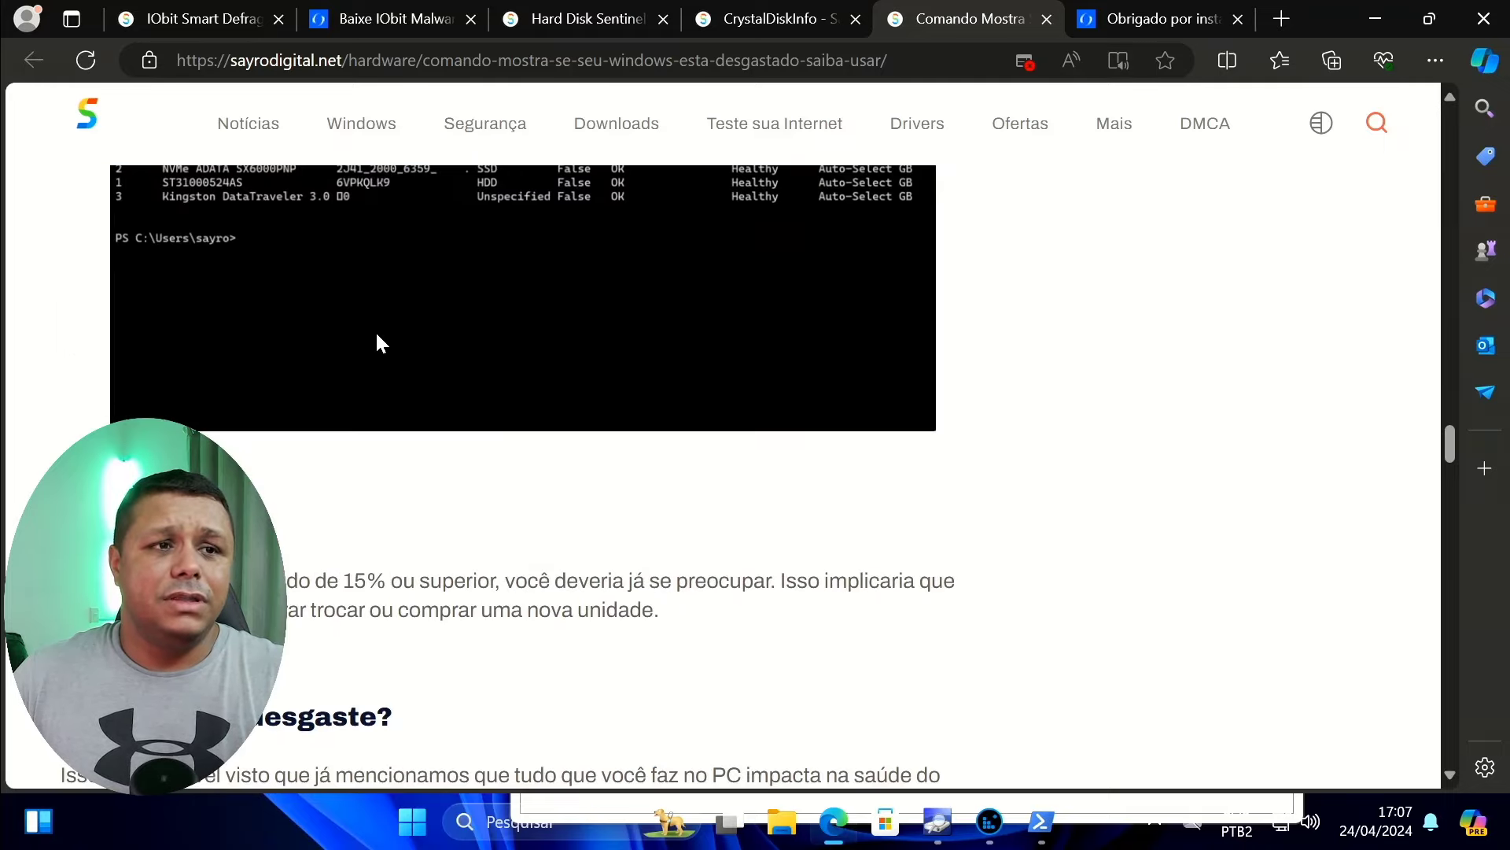
{"action": "scroll", "coordinate": [465, 350], "scroll_direction": "down", "scroll_amount": 2}
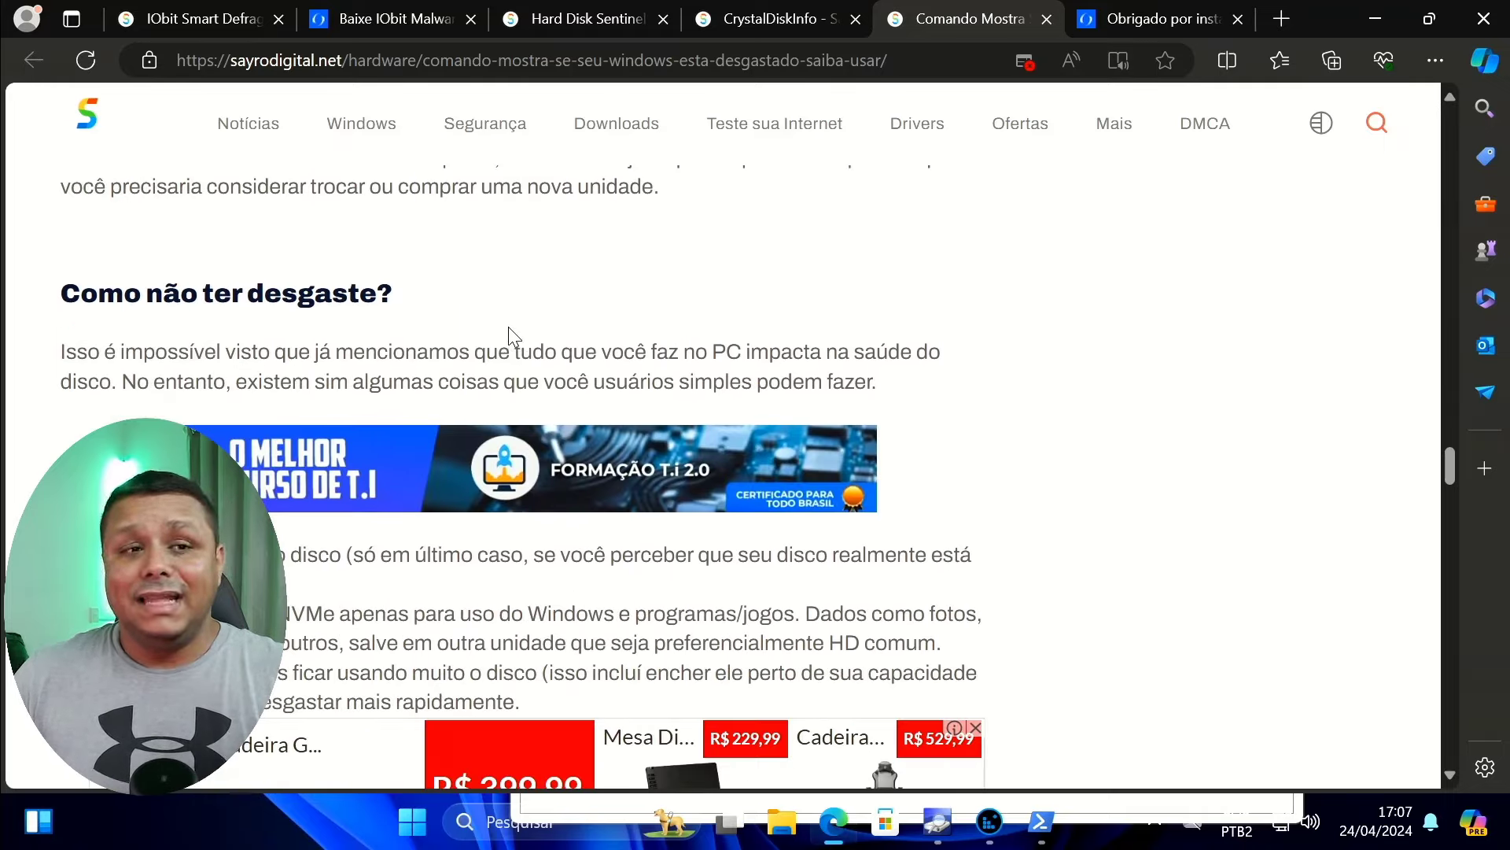
{"action": "scroll", "coordinate": [511, 334], "scroll_direction": "down", "scroll_amount": 4}
{"action": "scroll", "coordinate": [515, 333], "scroll_direction": "down", "scroll_amount": 12}
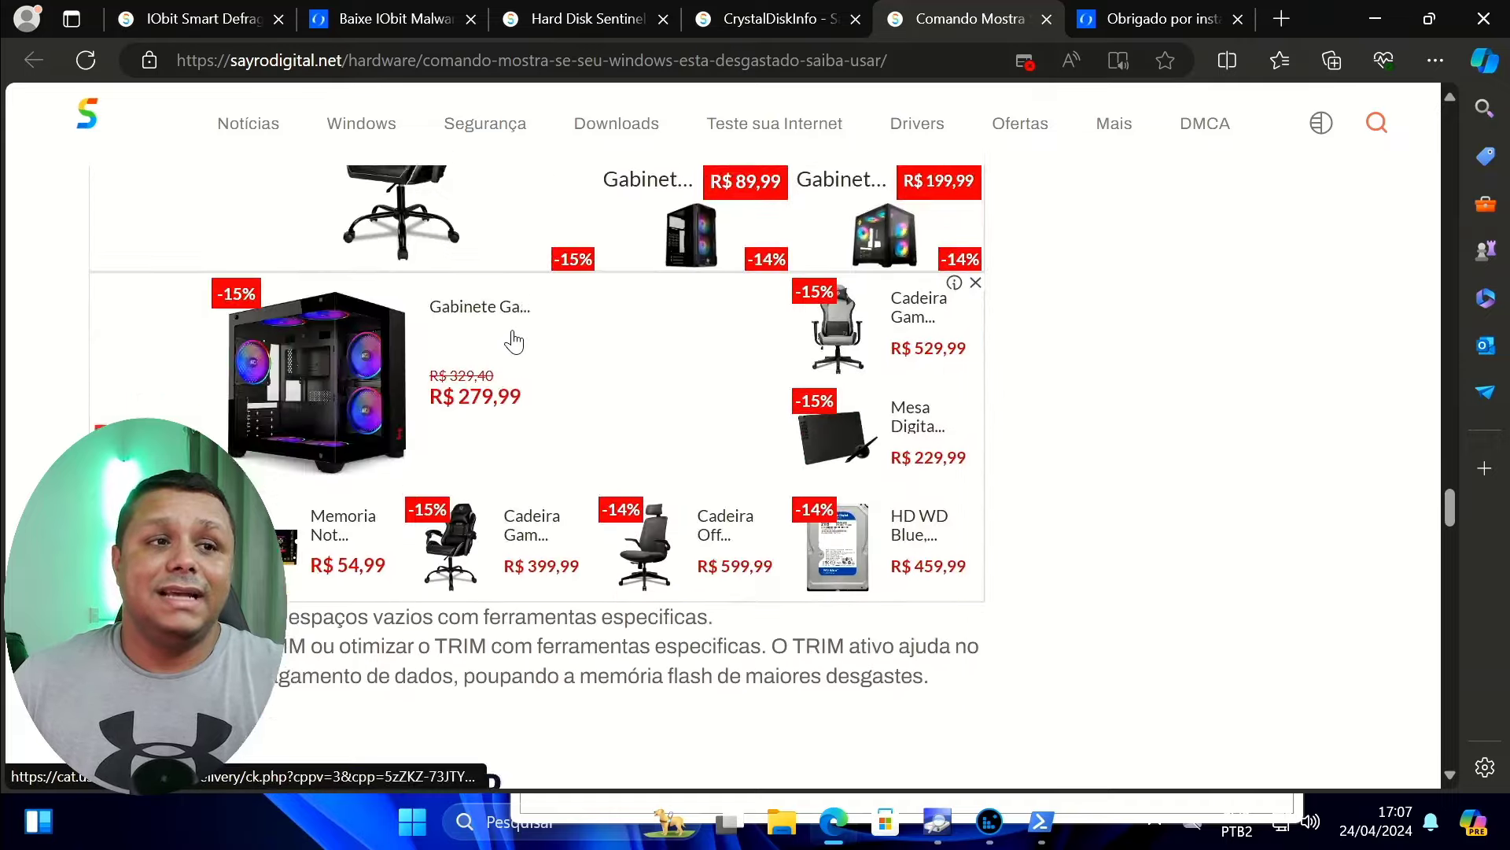
{"action": "scroll", "coordinate": [504, 318], "scroll_direction": "down", "scroll_amount": 3}
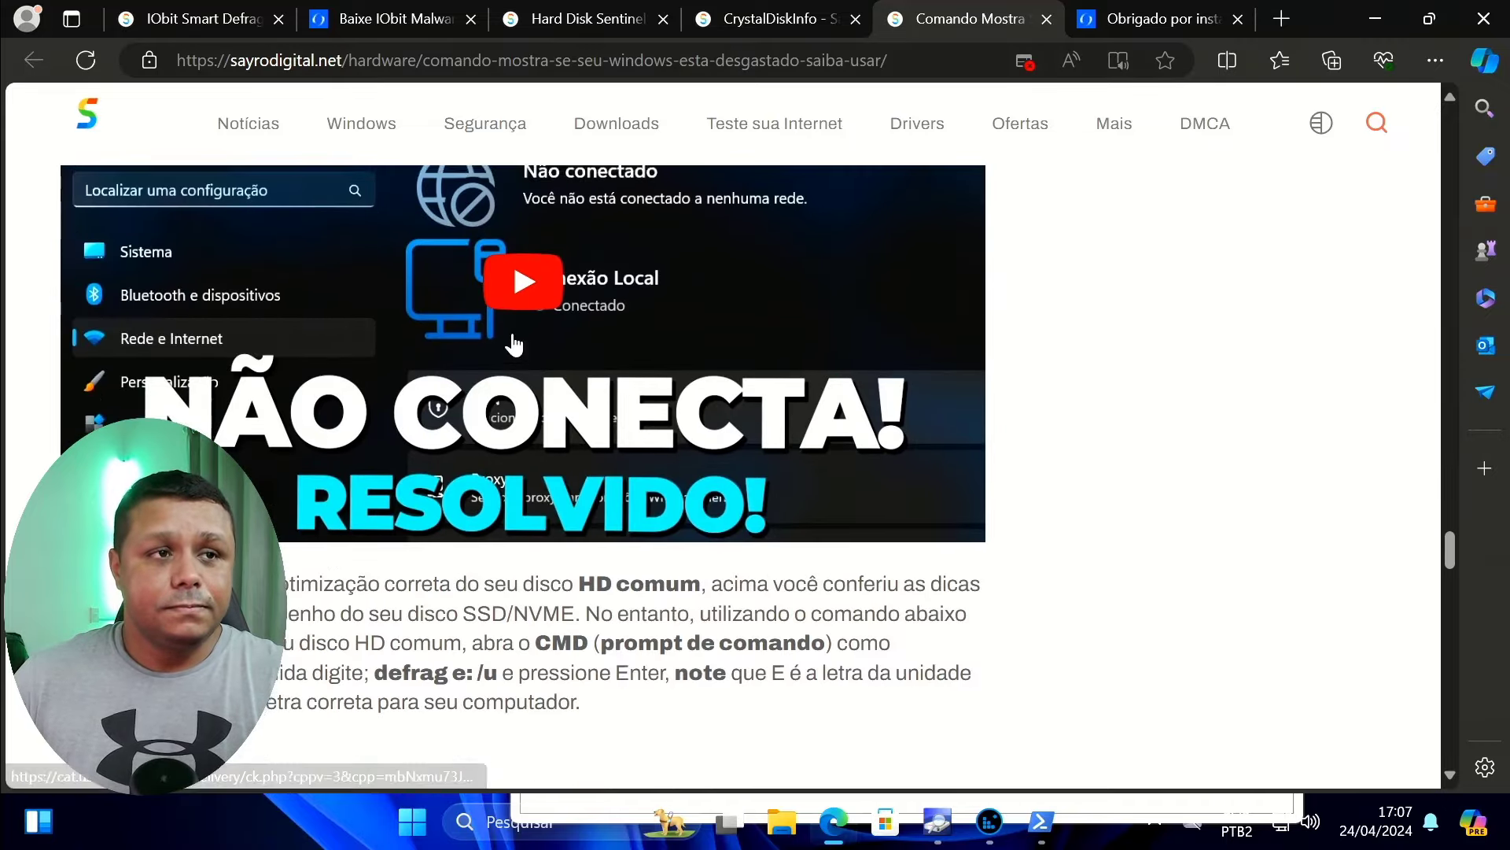
Step: Read the article's HDD pre-optimization section with the defrag e: /u command and the winsat disk speed section
{"action": "scroll", "coordinate": [492, 303], "scroll_direction": "up", "scroll_amount": 4}
{"action": "left_click_drag", "start_coordinate": [488, 299], "coordinate": [24, 313]}
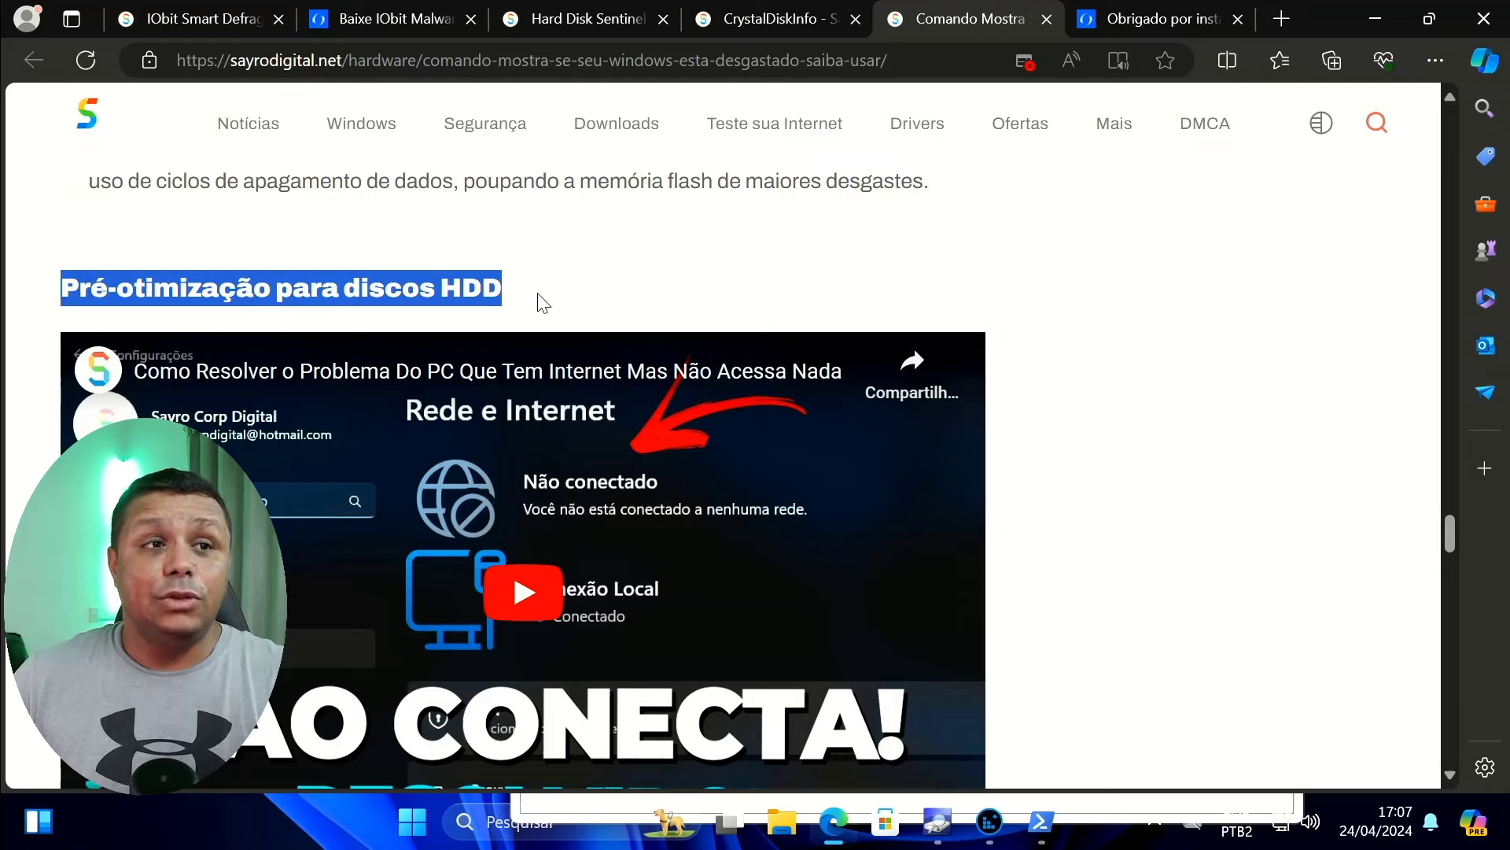
{"action": "scroll", "coordinate": [637, 274], "scroll_direction": "down", "scroll_amount": 12}
{"action": "scroll", "coordinate": [637, 273], "scroll_direction": "up", "scroll_amount": 3}
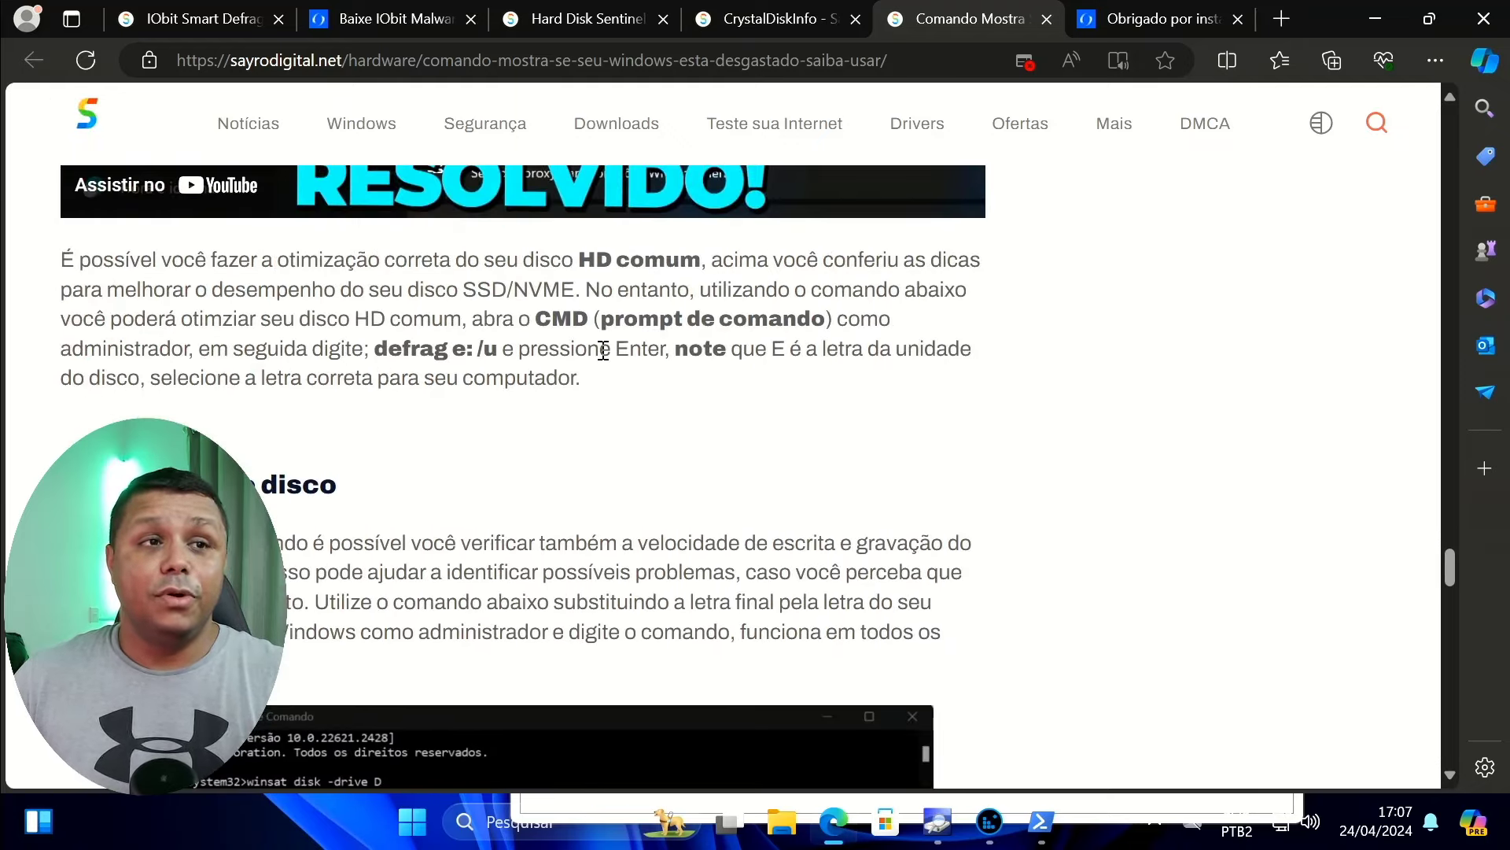
{"action": "left_click_drag", "start_coordinate": [582, 379], "coordinate": [135, 274]}
{"action": "scroll", "coordinate": [538, 405], "scroll_direction": "down", "scroll_amount": 10}
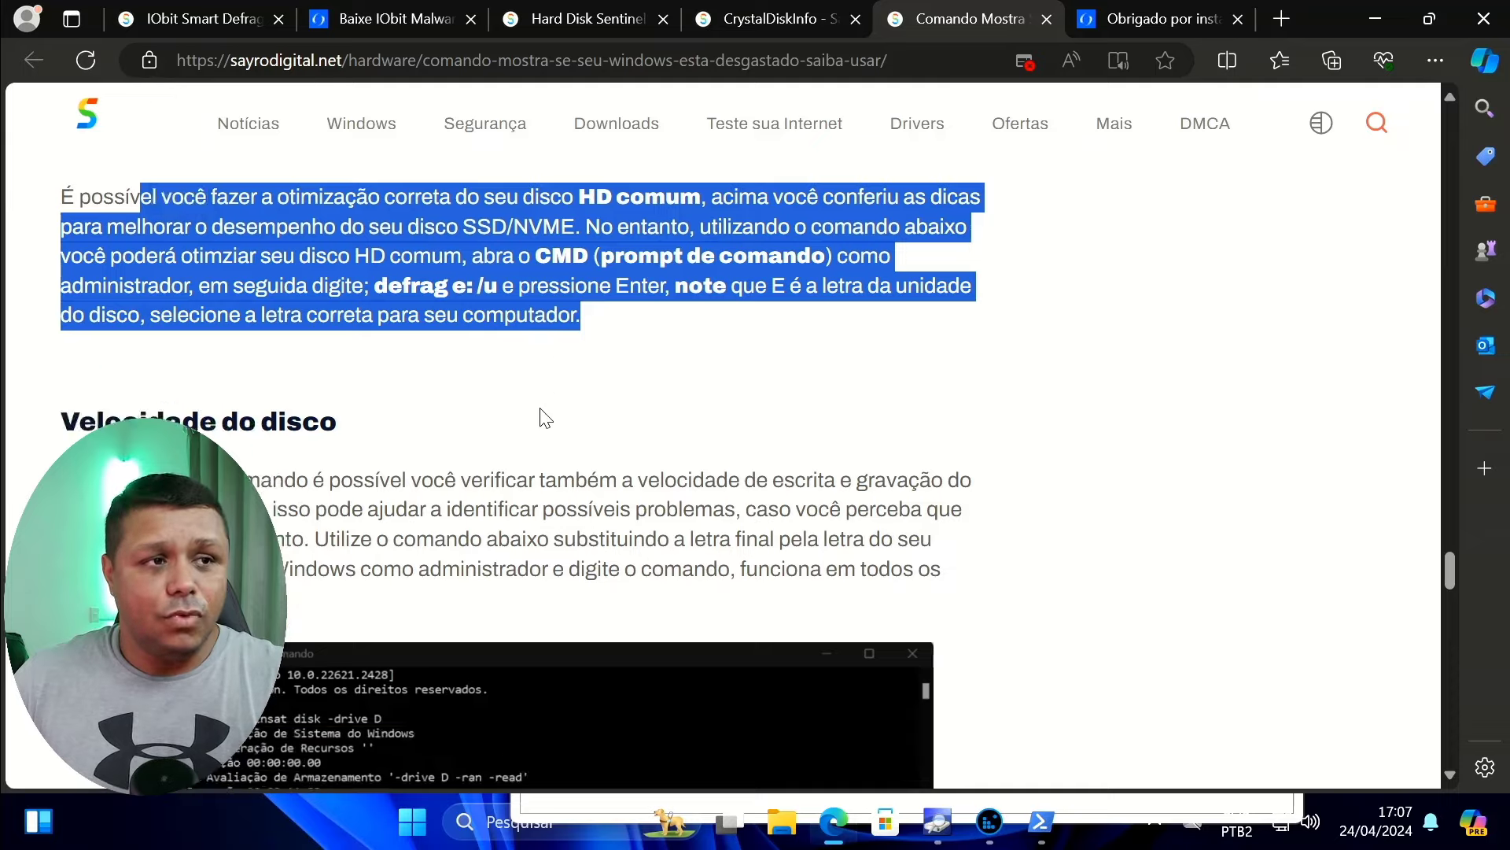
{"action": "scroll", "coordinate": [541, 417], "scroll_direction": "up", "scroll_amount": 2}
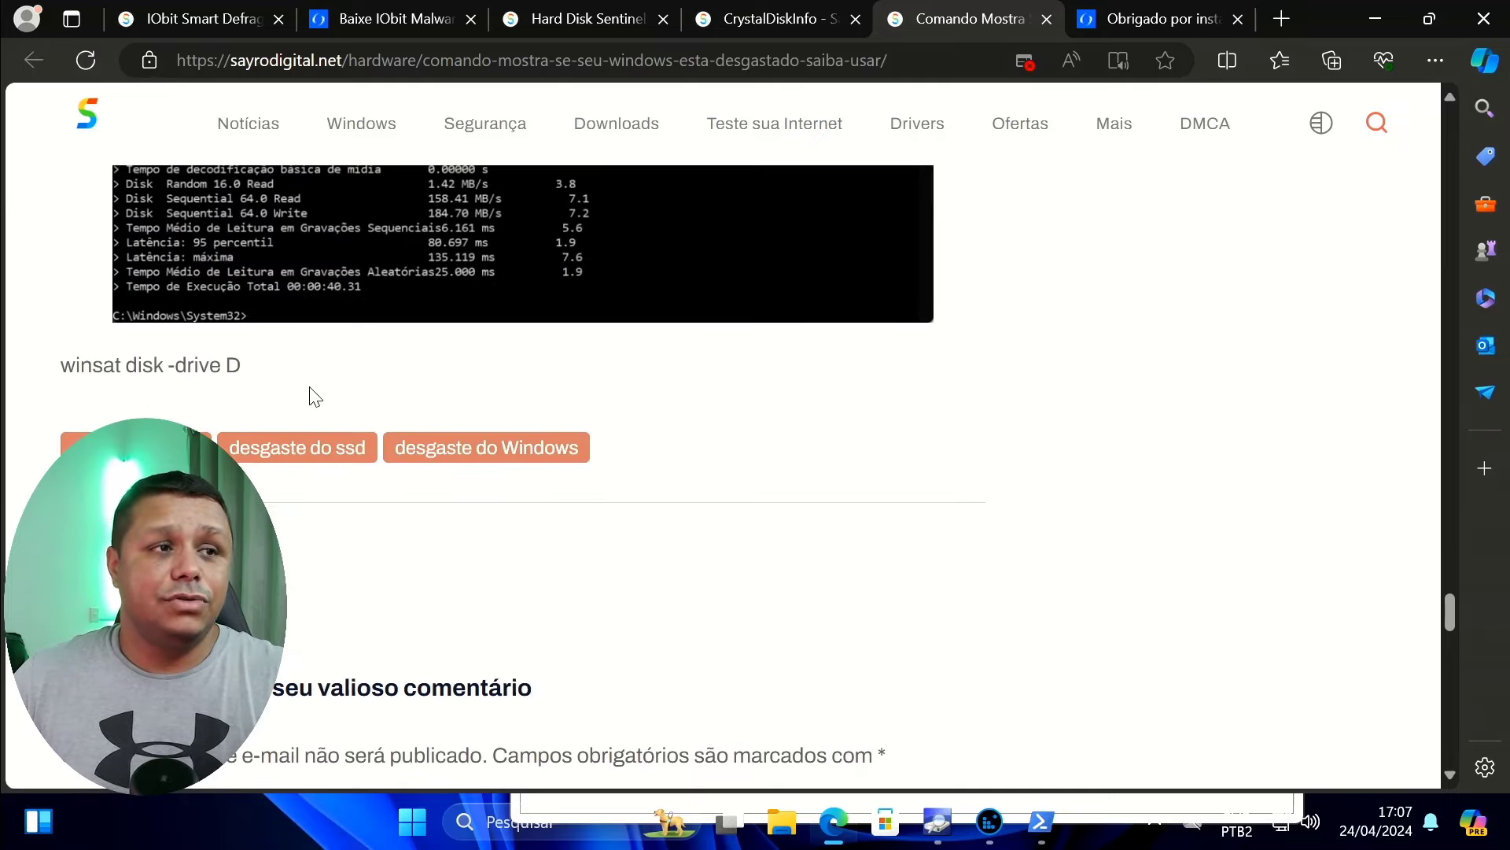
Step: Copy the winsat disk -drive D command from the article and switch to the PowerShell window
{"action": "left_click_drag", "start_coordinate": [242, 366], "coordinate": [65, 370]}
{"action": "right_click", "coordinate": [129, 361]}
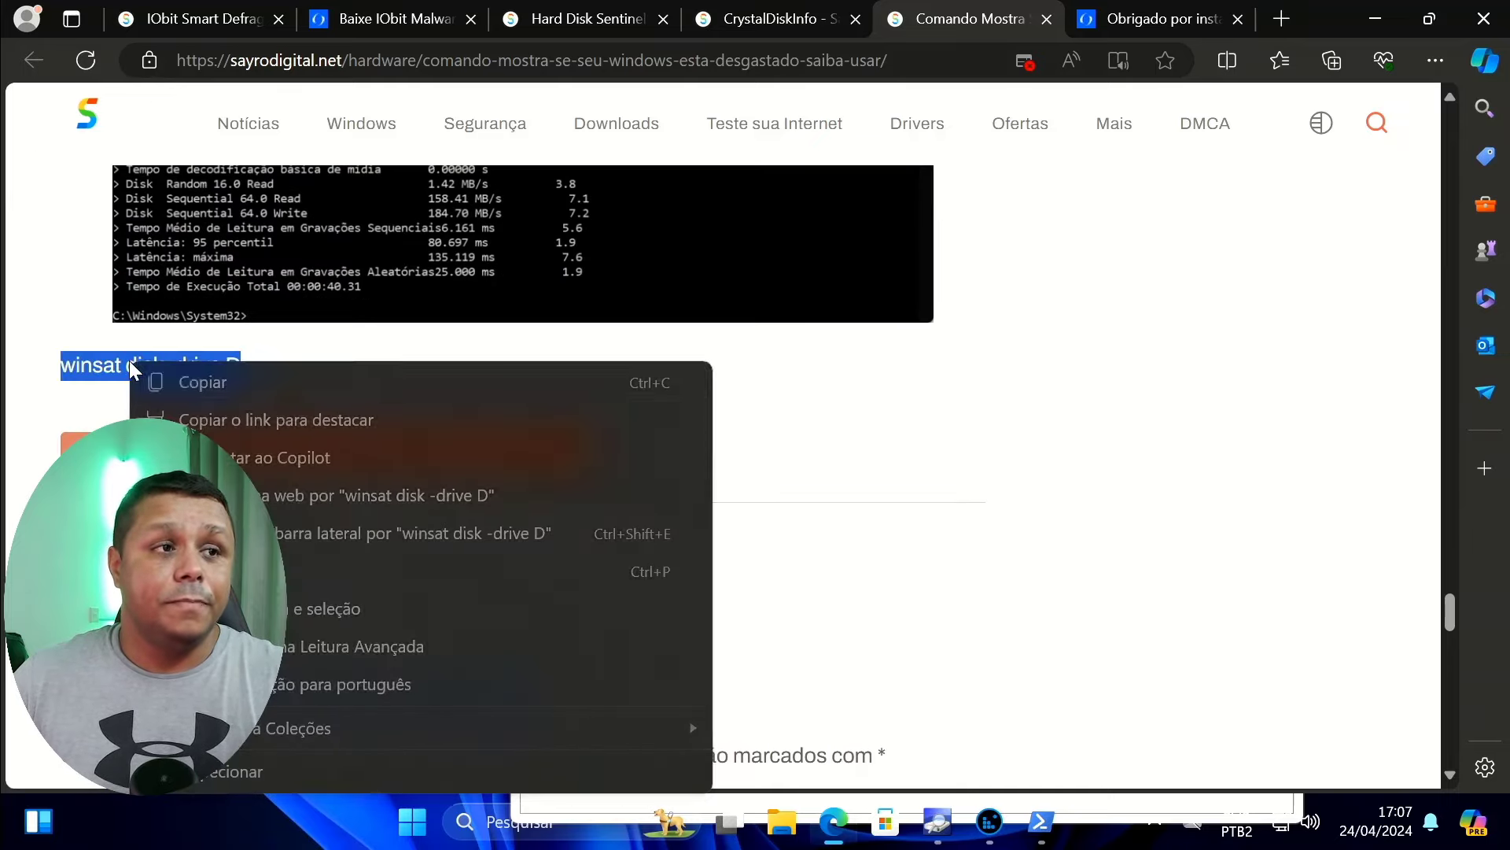
{"action": "left_click", "coordinate": [195, 381]}
{"action": "left_click", "coordinate": [1044, 821]}
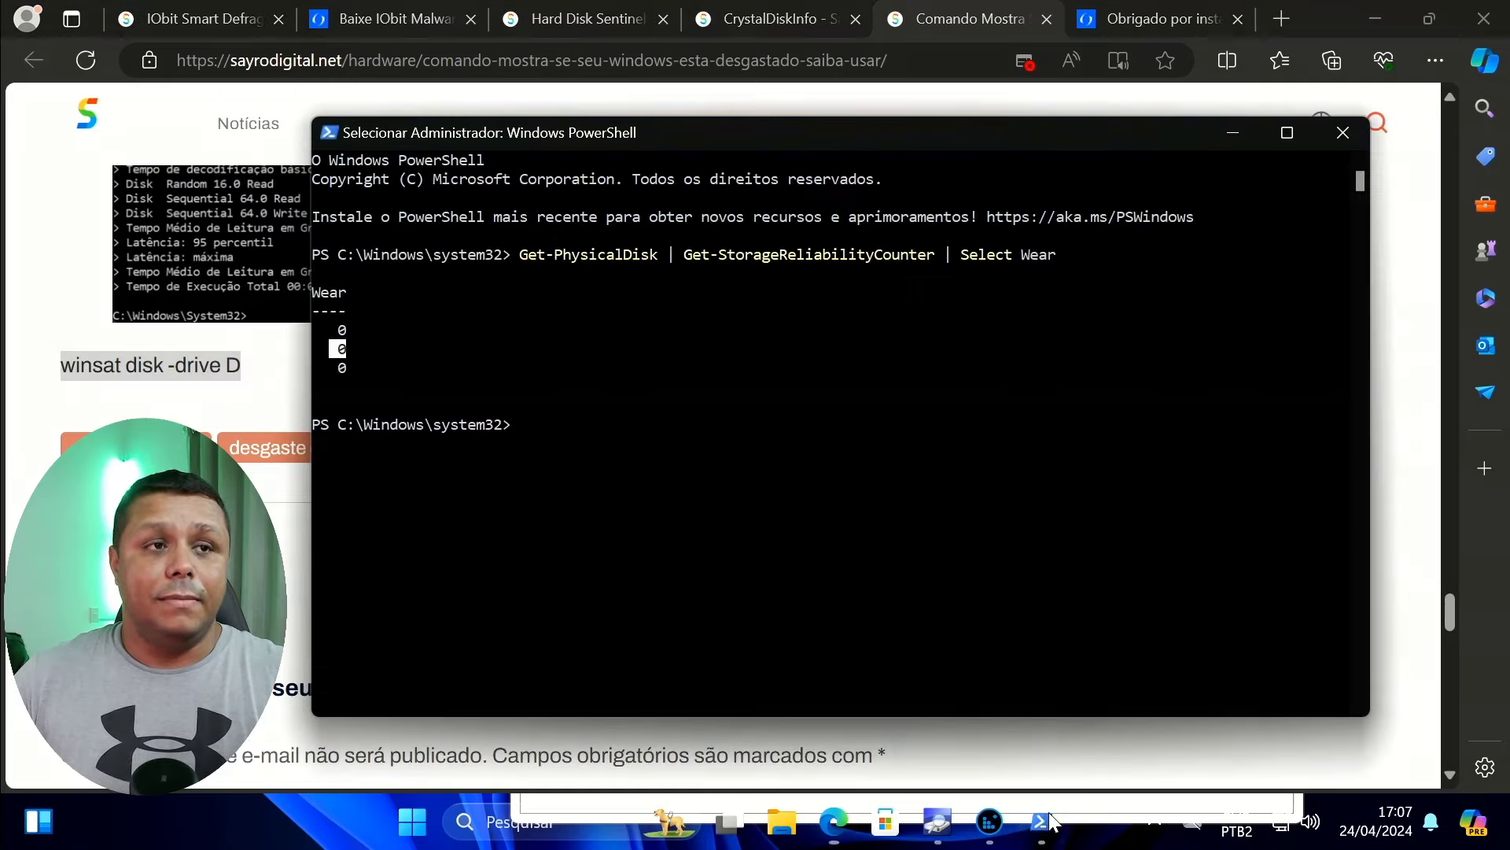
Step: Check the letters of the computer's drives under Este Computador in File Explorer
{"action": "left_click", "coordinate": [782, 821]}
{"action": "scroll", "coordinate": [480, 529], "scroll_direction": "down", "scroll_amount": 1}
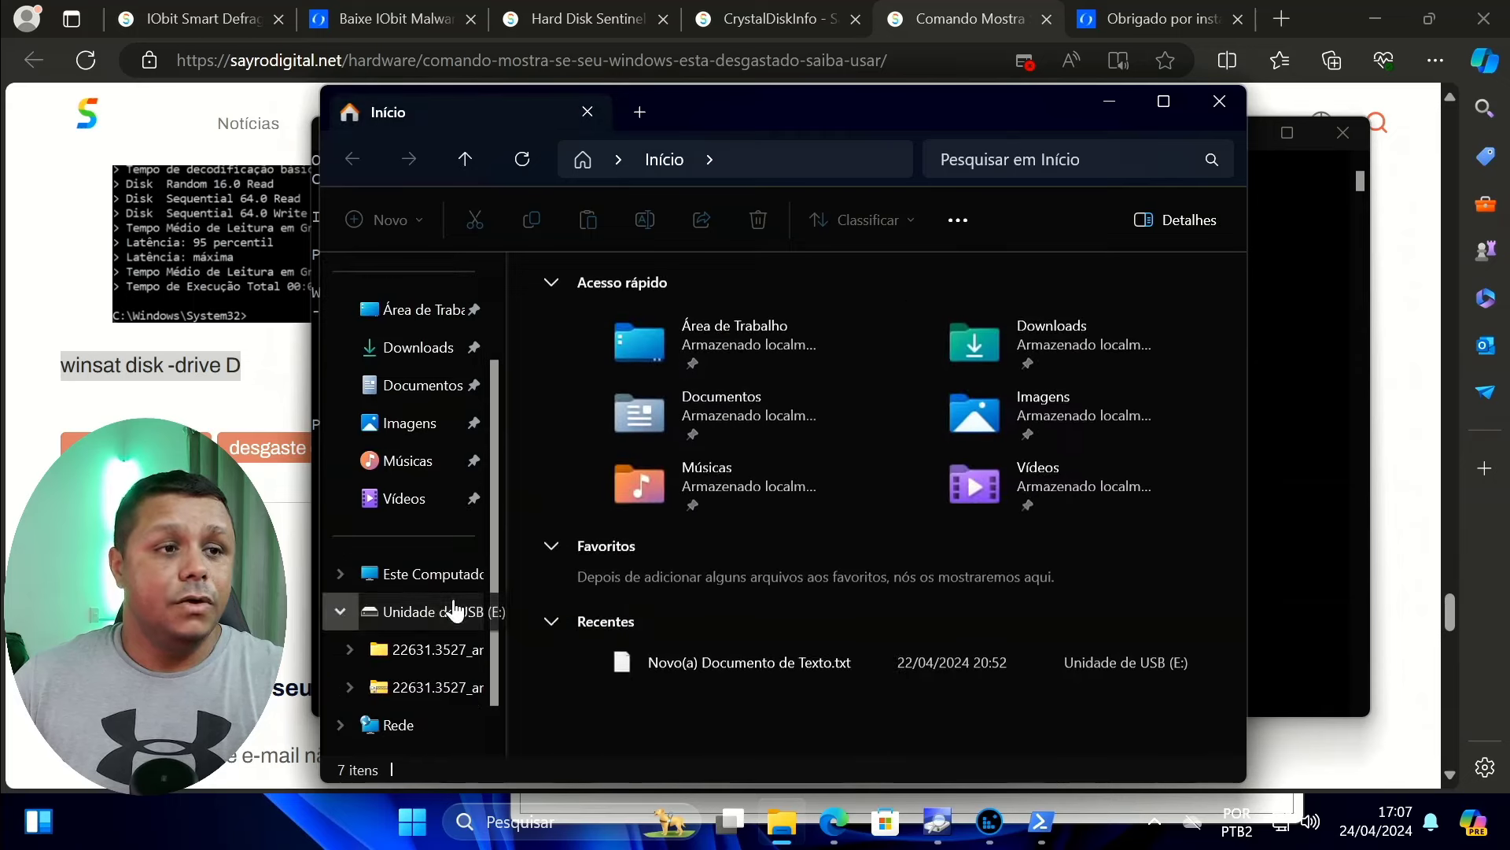
{"action": "left_click", "coordinate": [452, 576]}
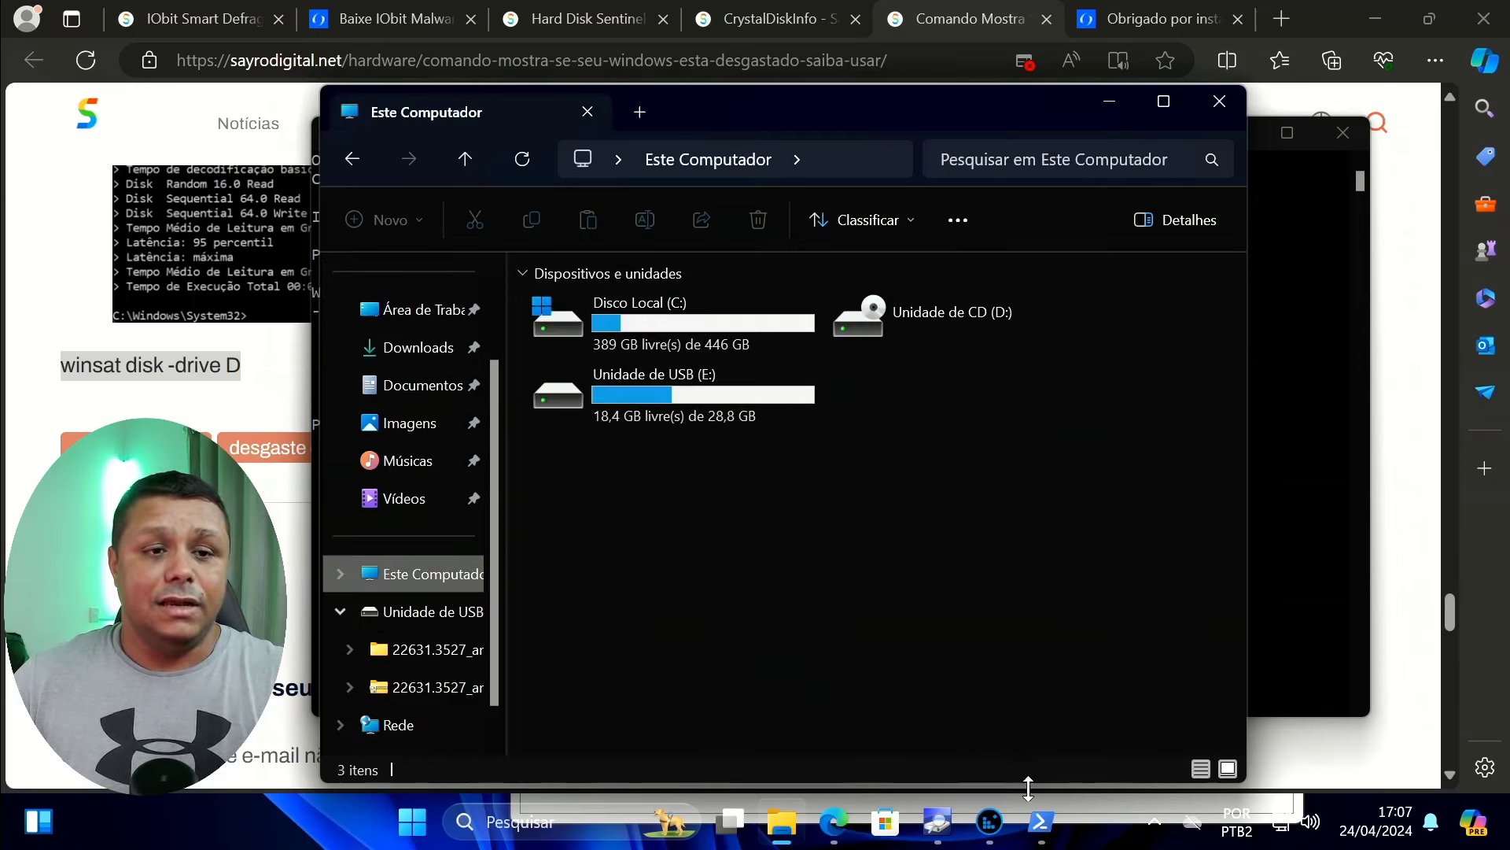
{"action": "left_click", "coordinate": [1041, 822]}
{"action": "type", "text": "0"}
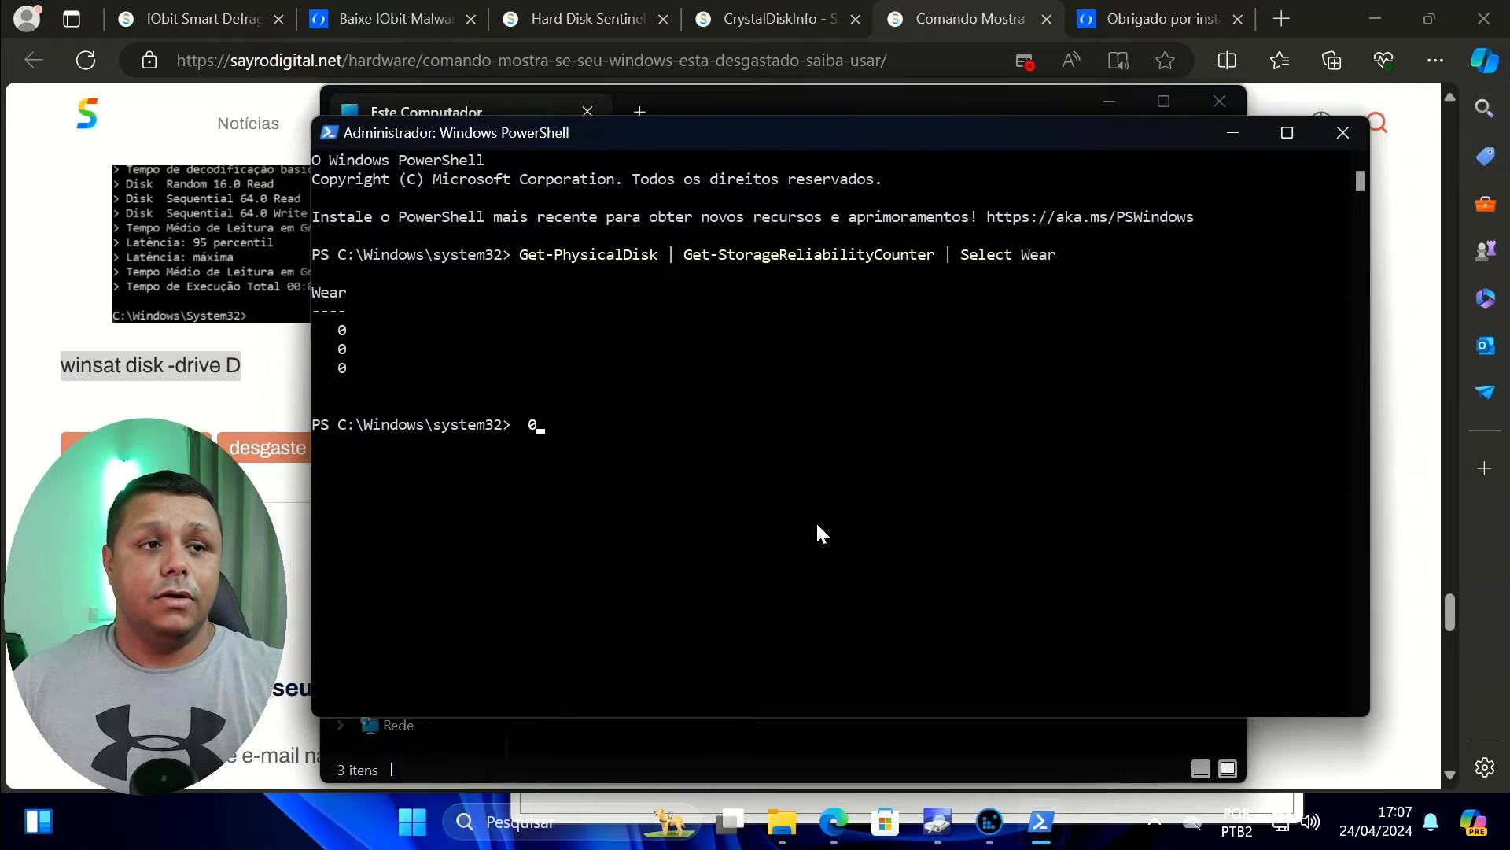
{"action": "key", "text": "BackSpace"}
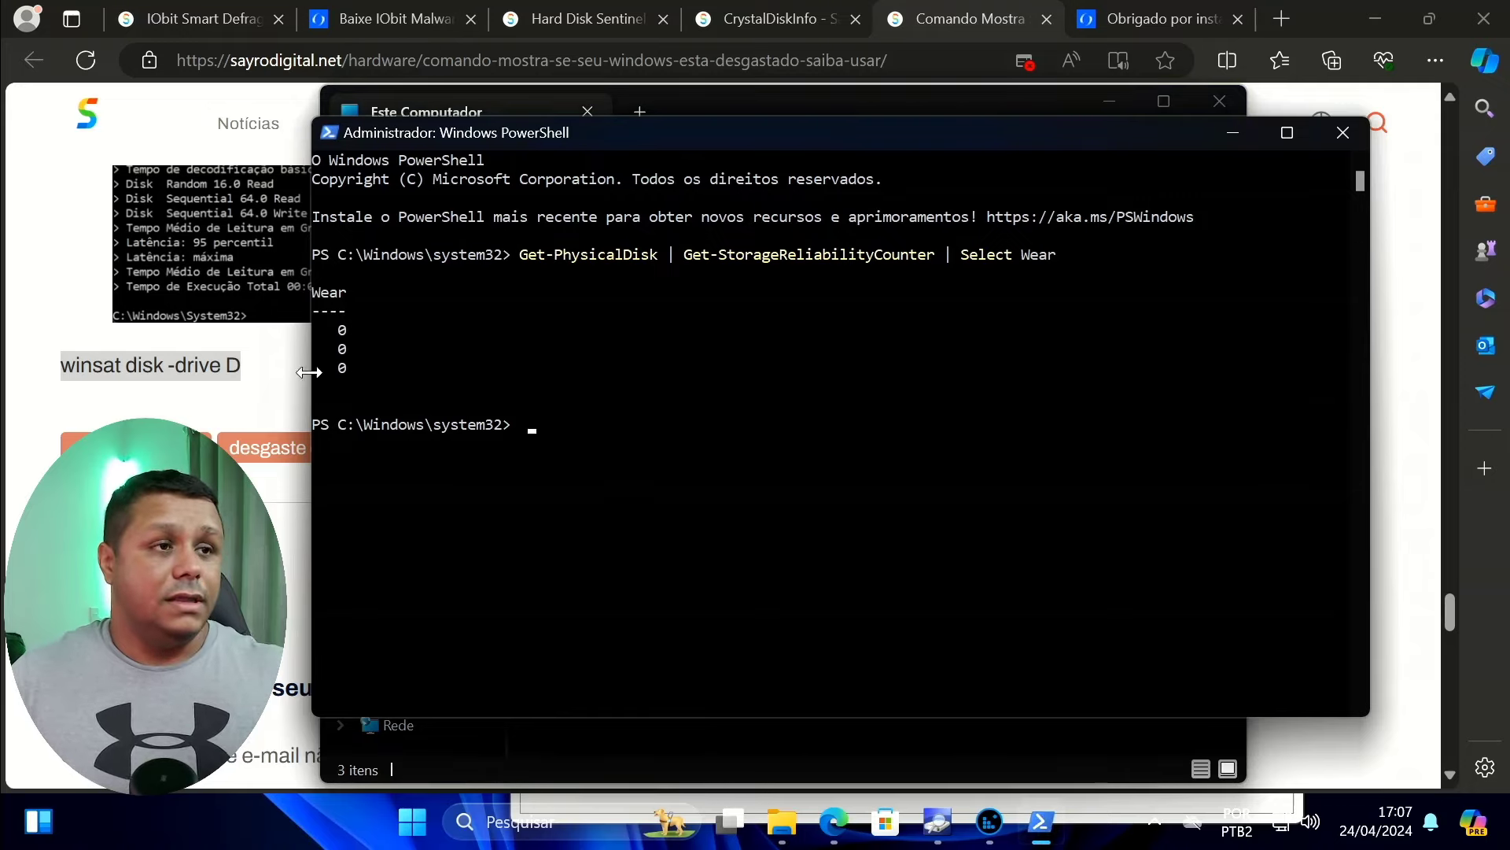
Step: Copy the article's winsat command again, paste it into PowerShell and run it as winsat disk -drive c
{"action": "right_click", "coordinate": [224, 360]}
{"action": "left_click", "coordinate": [252, 370]}
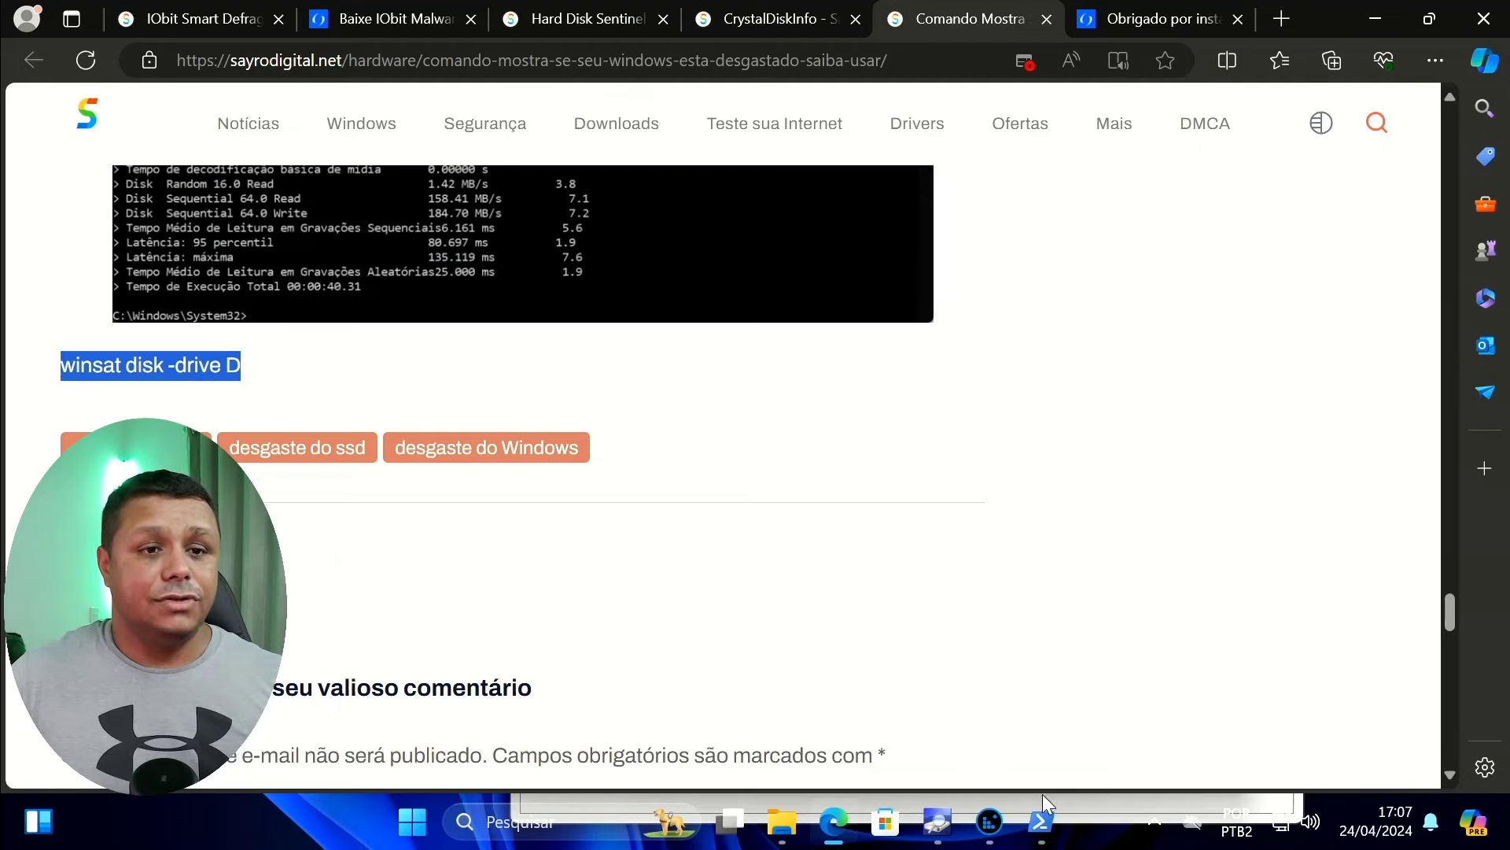
{"action": "left_click", "coordinate": [1042, 821]}
{"action": "right_click", "coordinate": [767, 518]}
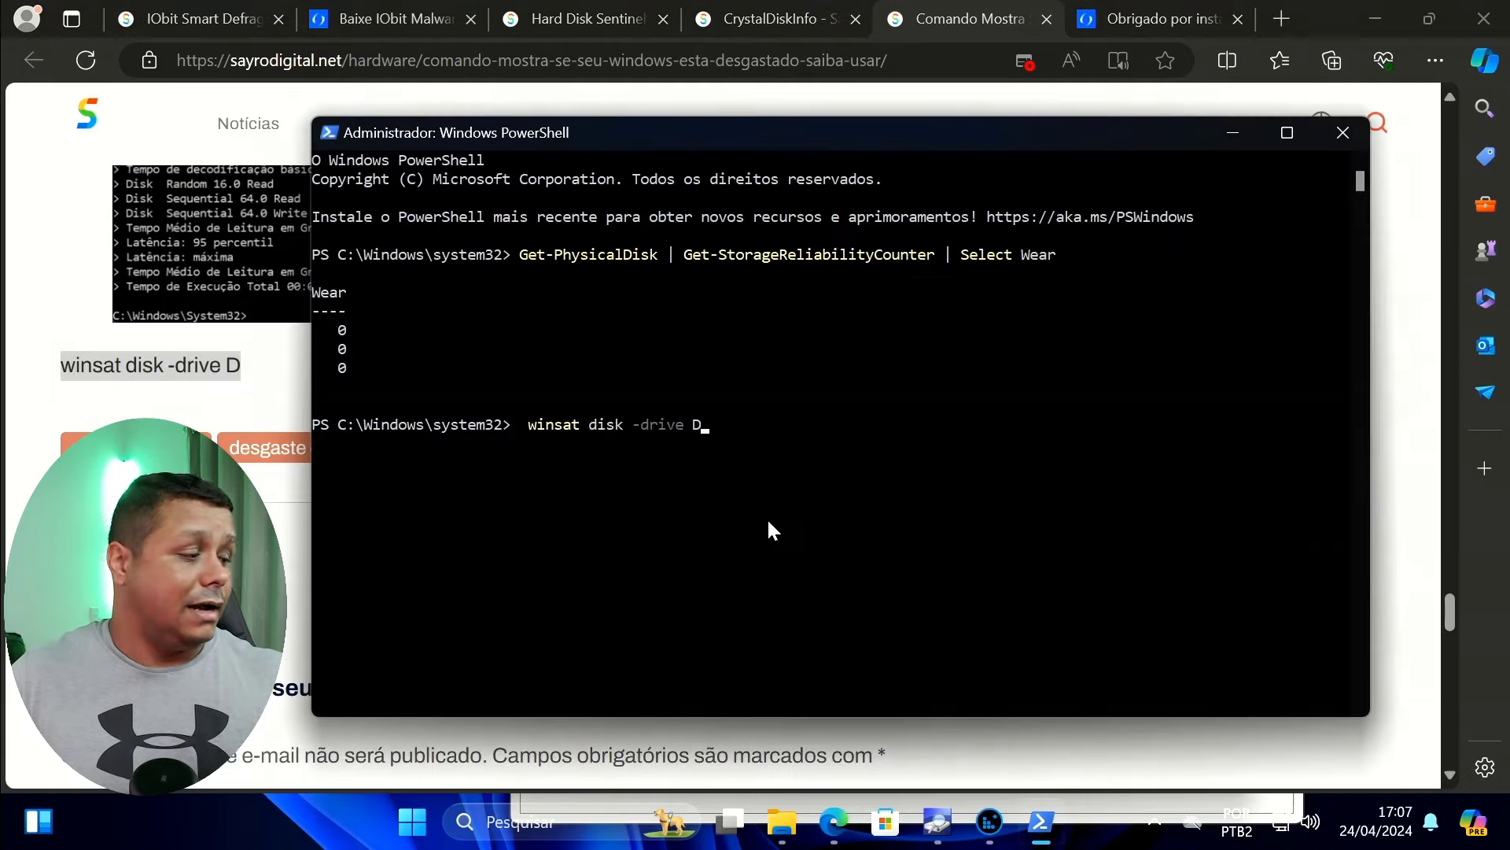
{"action": "key", "text": "BackSpace"}
{"action": "type", "text": "c"}
{"action": "key", "text": "Return"}
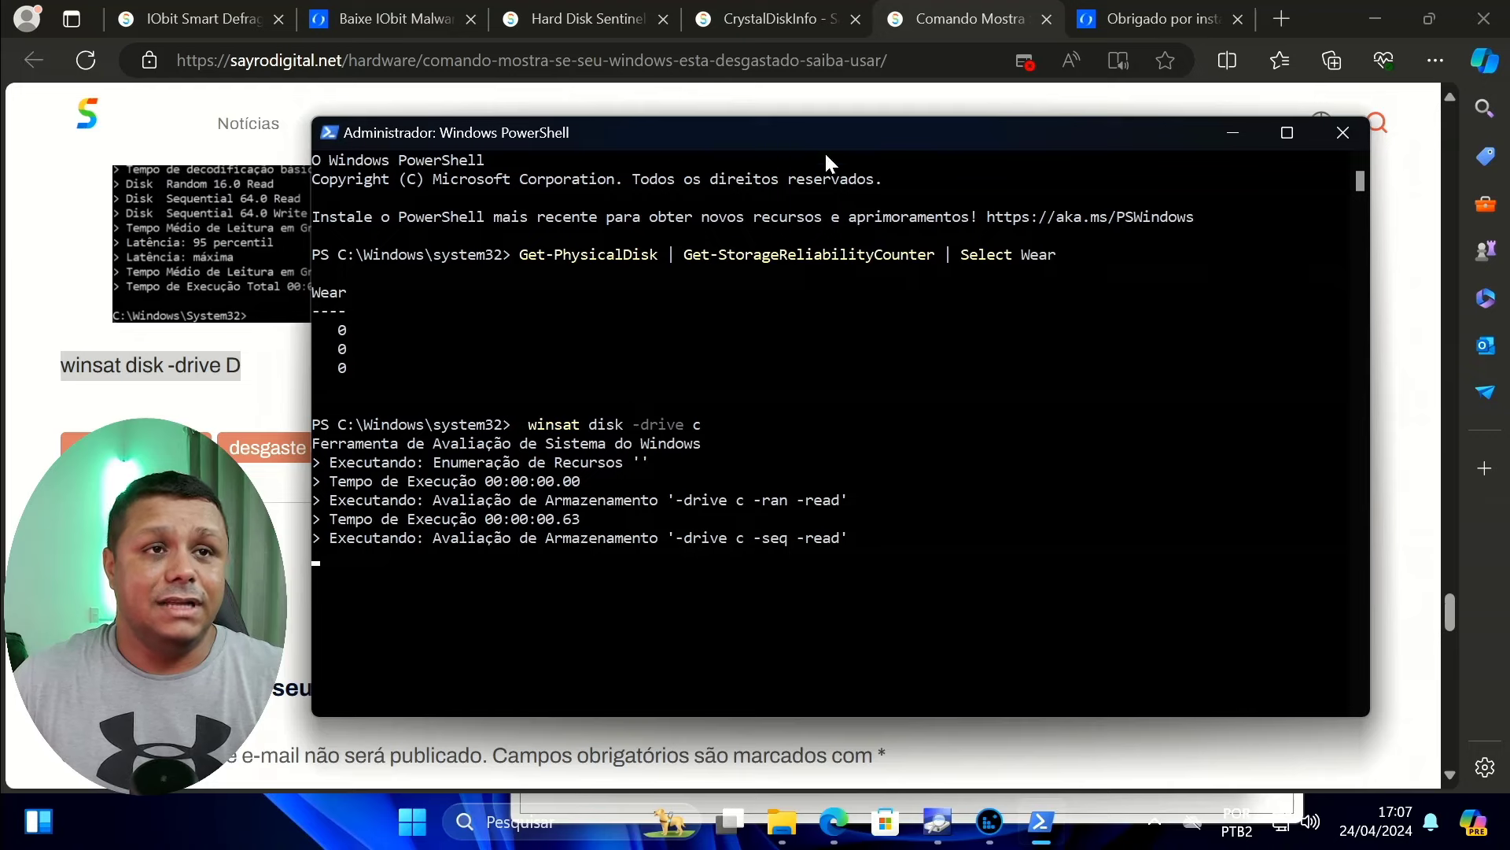
Step: Follow the winsat test in PowerShell and examine the random and sequential read speeds of drive C
{"action": "left_click_drag", "start_coordinate": [825, 149], "coordinate": [816, 109]}
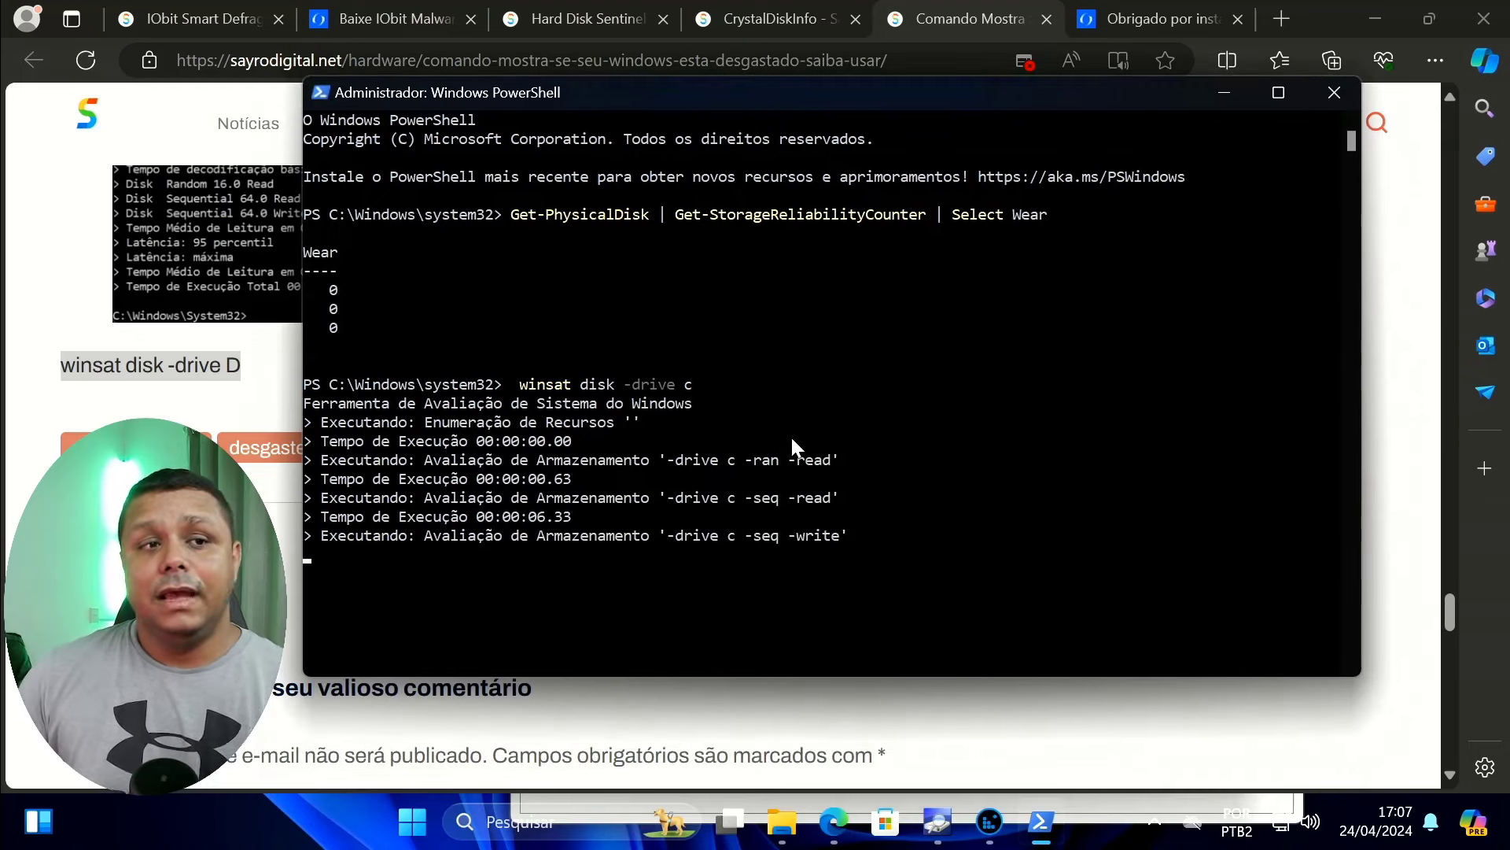
{"action": "left_click_drag", "start_coordinate": [800, 498], "coordinate": [808, 498]}
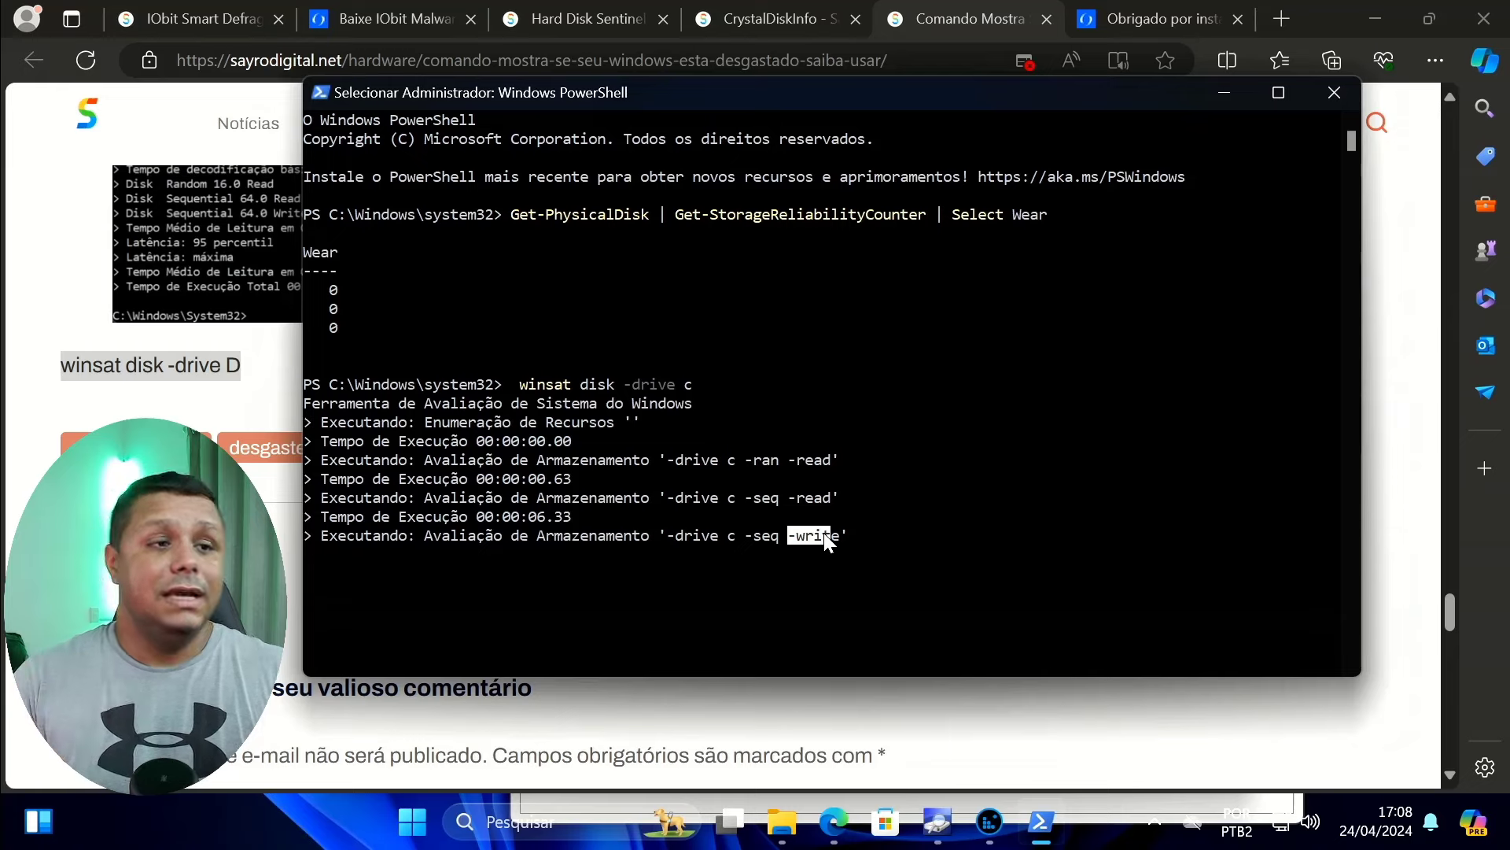
{"action": "left_click", "coordinate": [856, 532]}
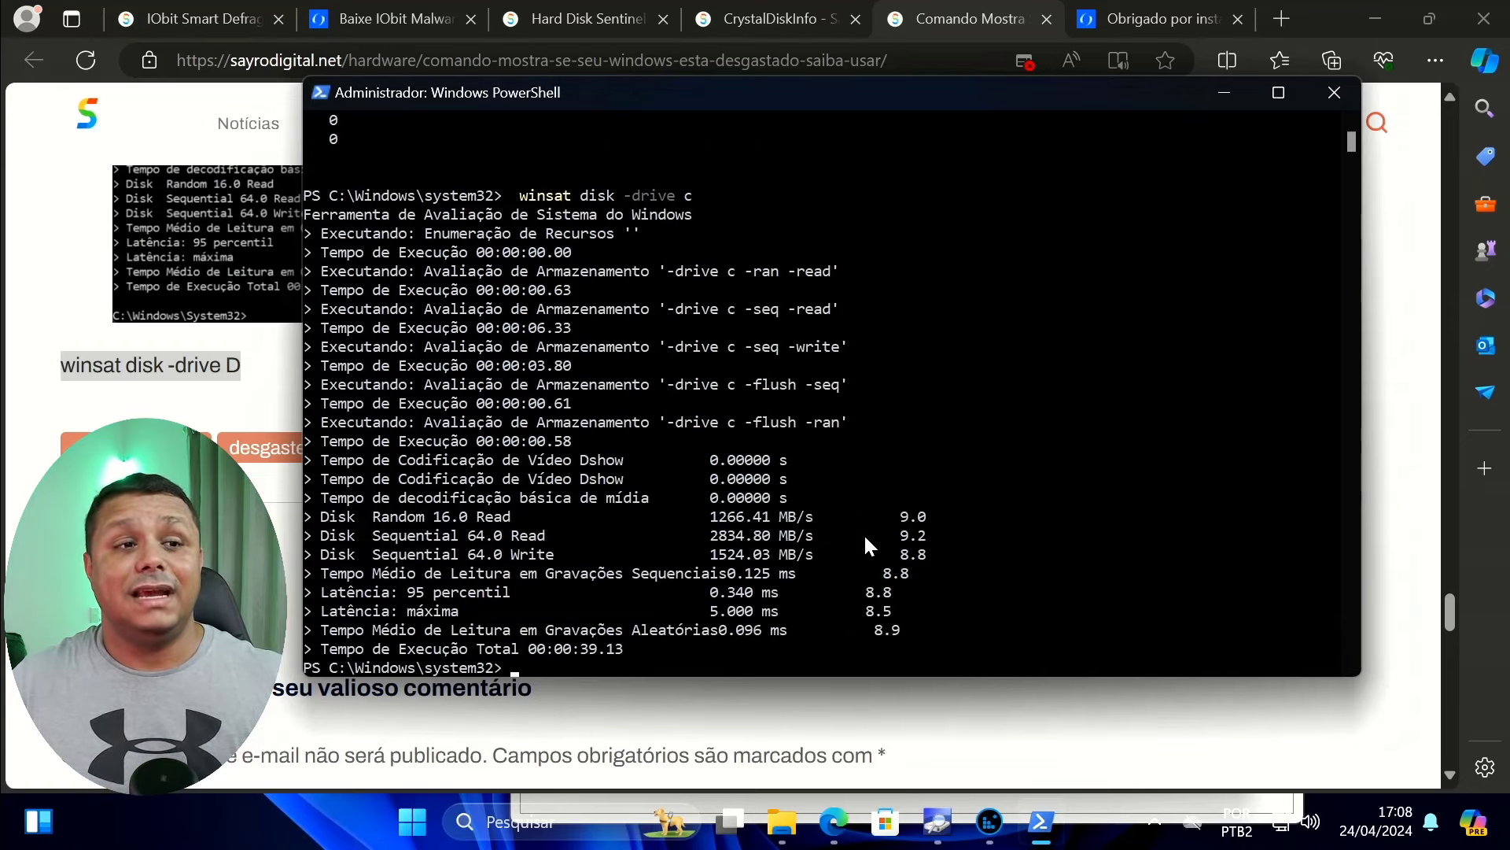
{"action": "left_click", "coordinate": [710, 517]}
{"action": "double_click", "coordinate": [484, 519]}
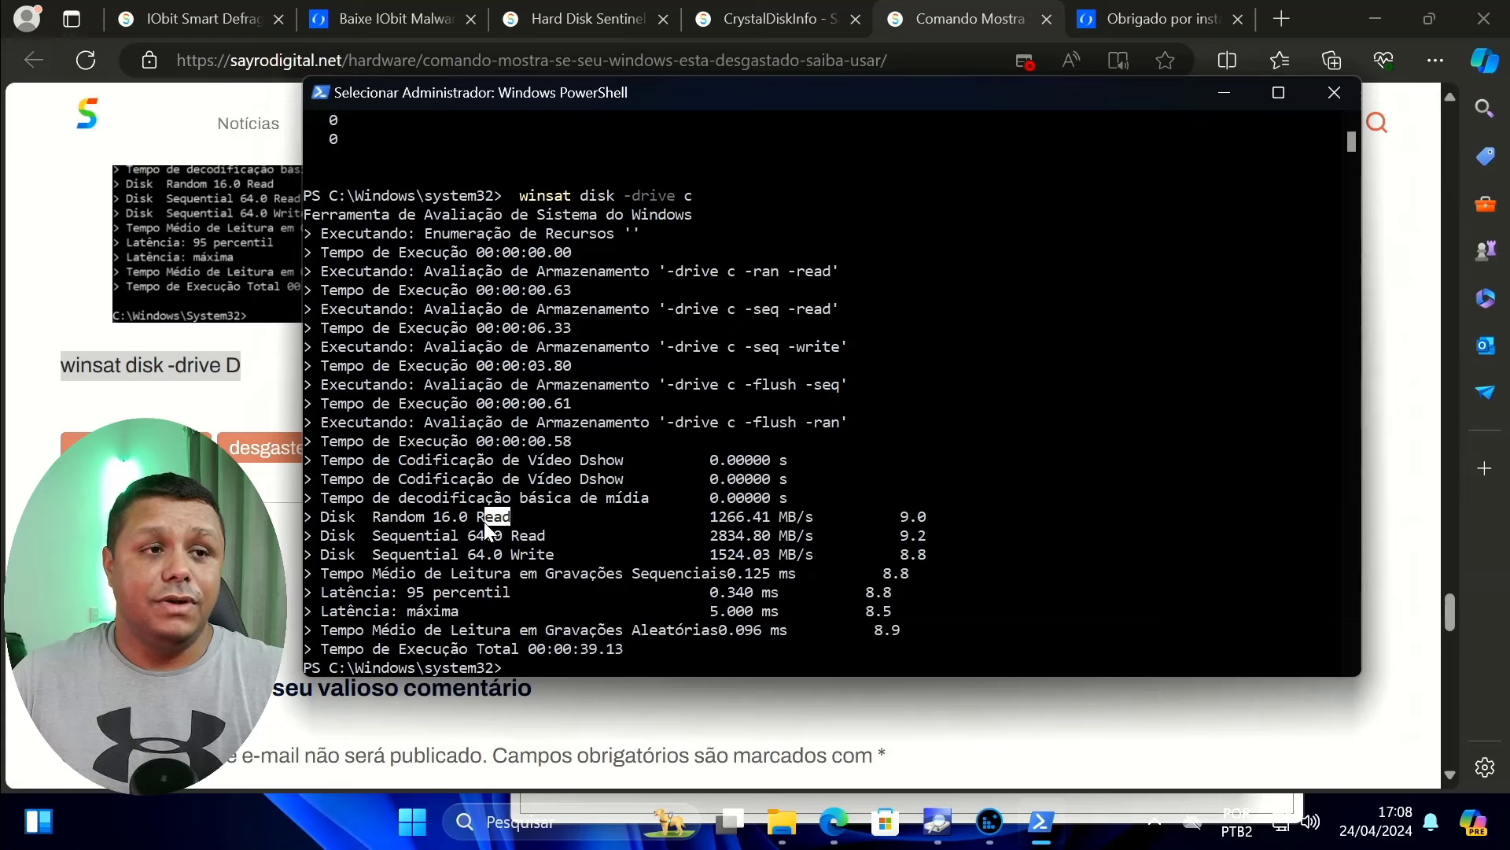
{"action": "left_click_drag", "start_coordinate": [711, 517], "coordinate": [753, 532]}
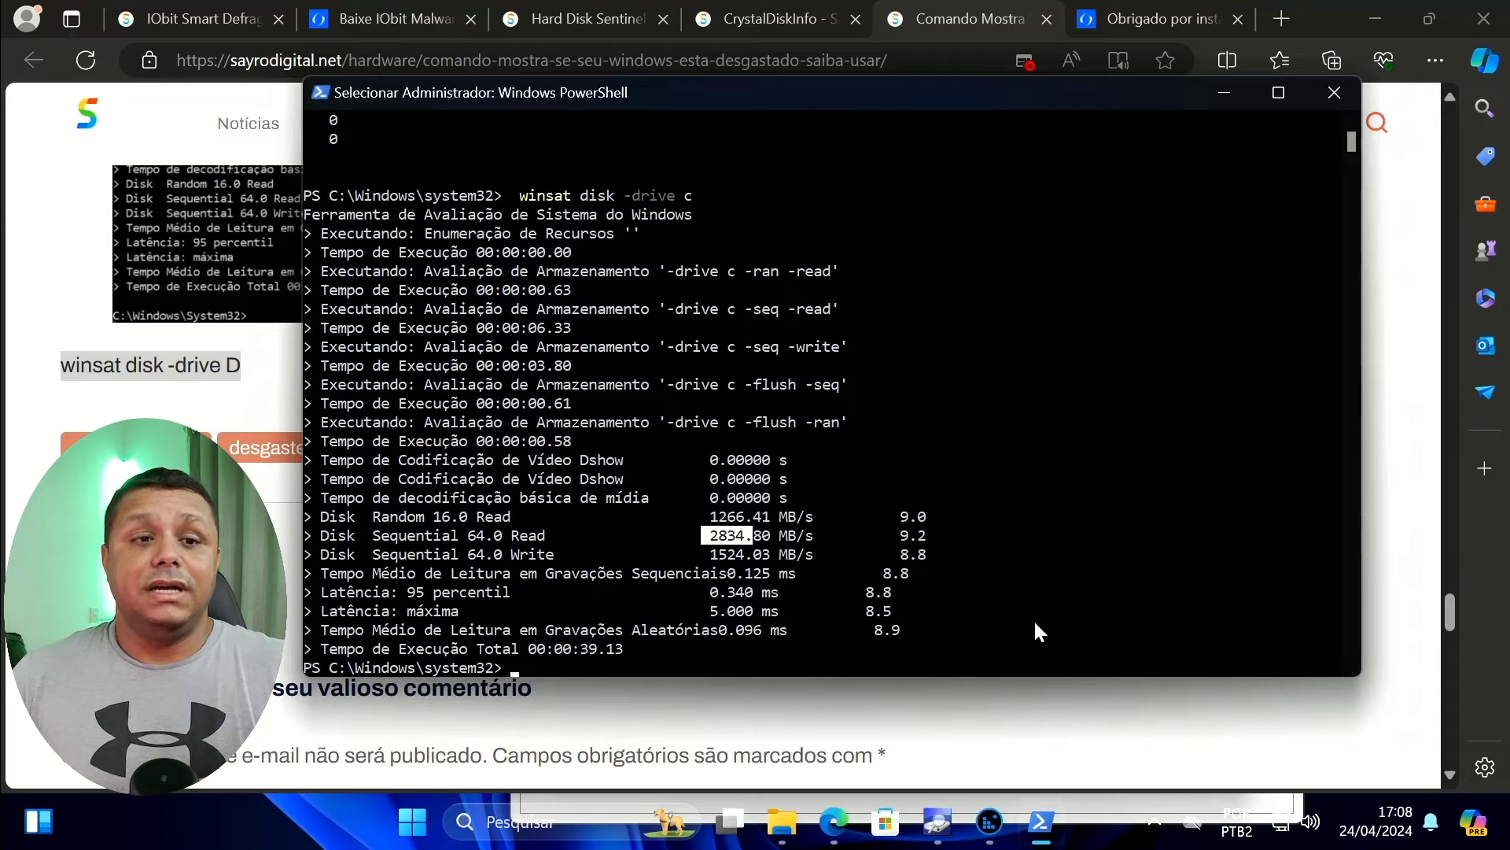
Step: Switch to IObit Smart Defrag to view its SSD and HDD optimization options, and close its window
{"action": "left_click", "coordinate": [1001, 835]}
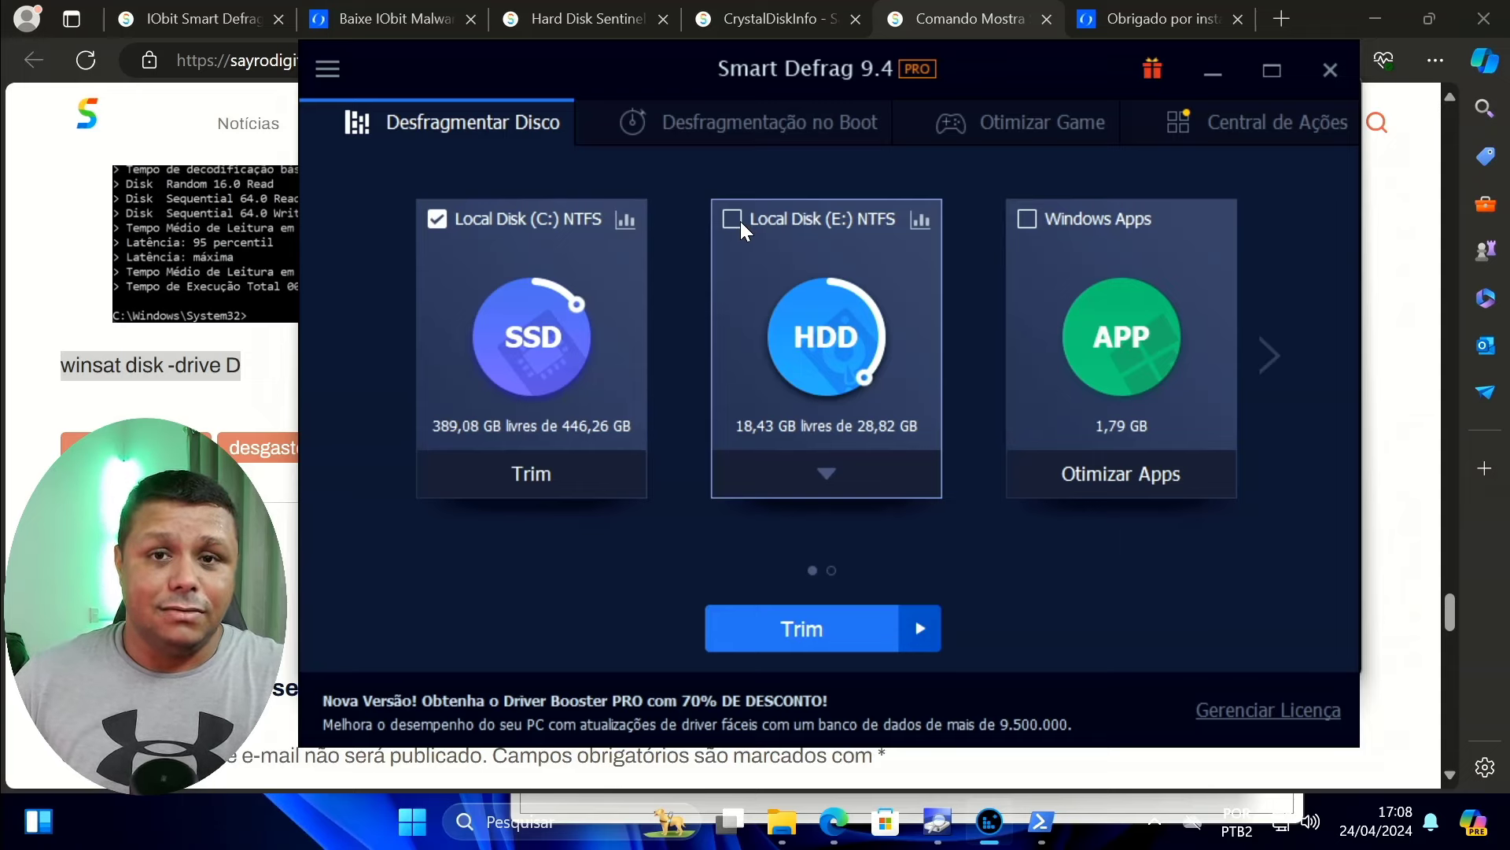
{"action": "left_click", "coordinate": [1326, 69]}
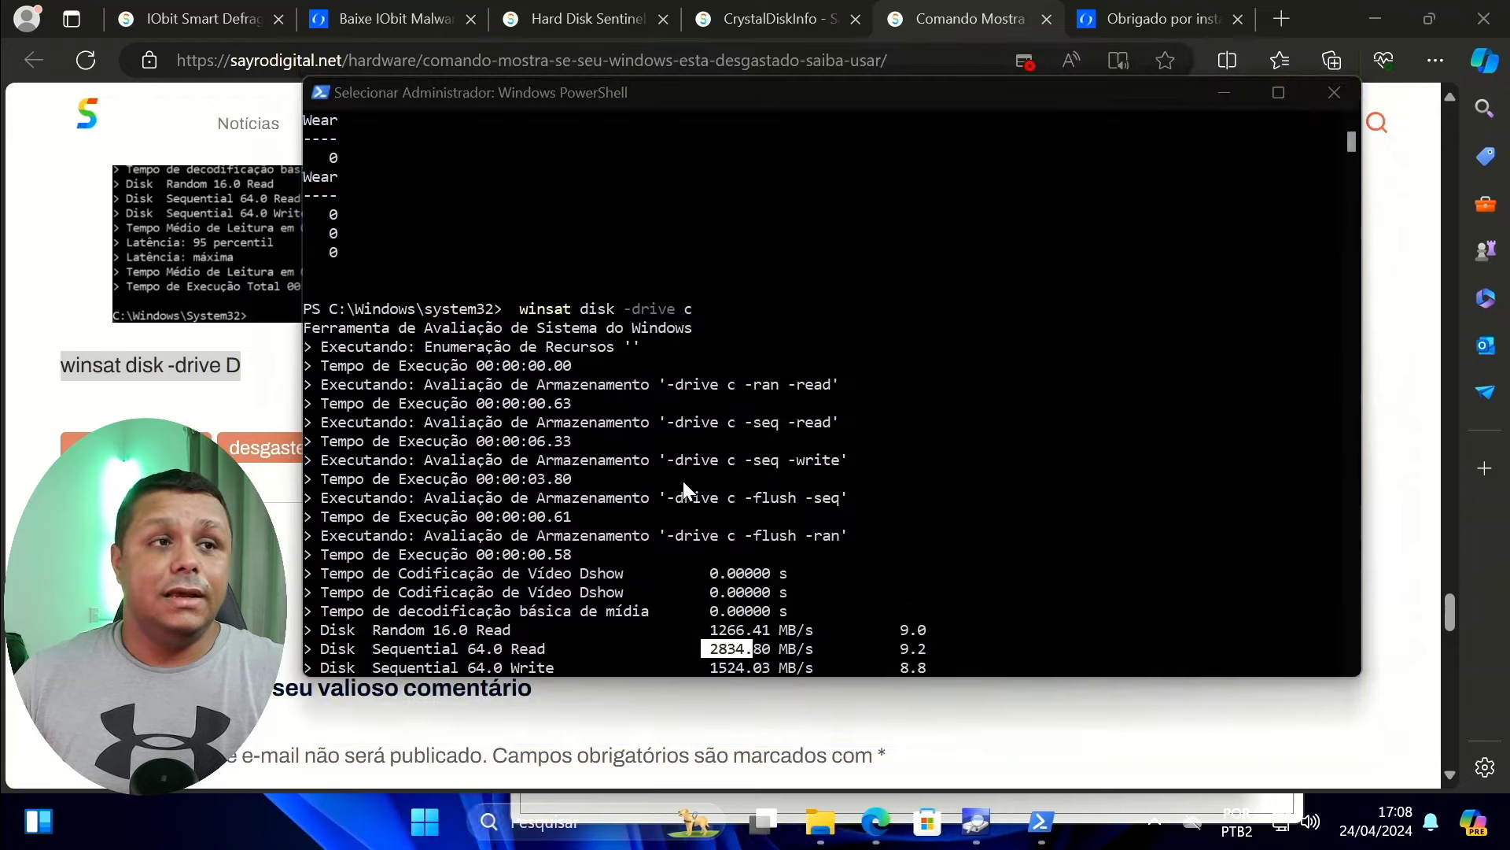
Step: Return to the article and go back to its pre-optimization section for HDD disks
{"action": "left_click", "coordinate": [262, 417]}
{"action": "scroll", "coordinate": [328, 431], "scroll_direction": "up", "scroll_amount": 15}
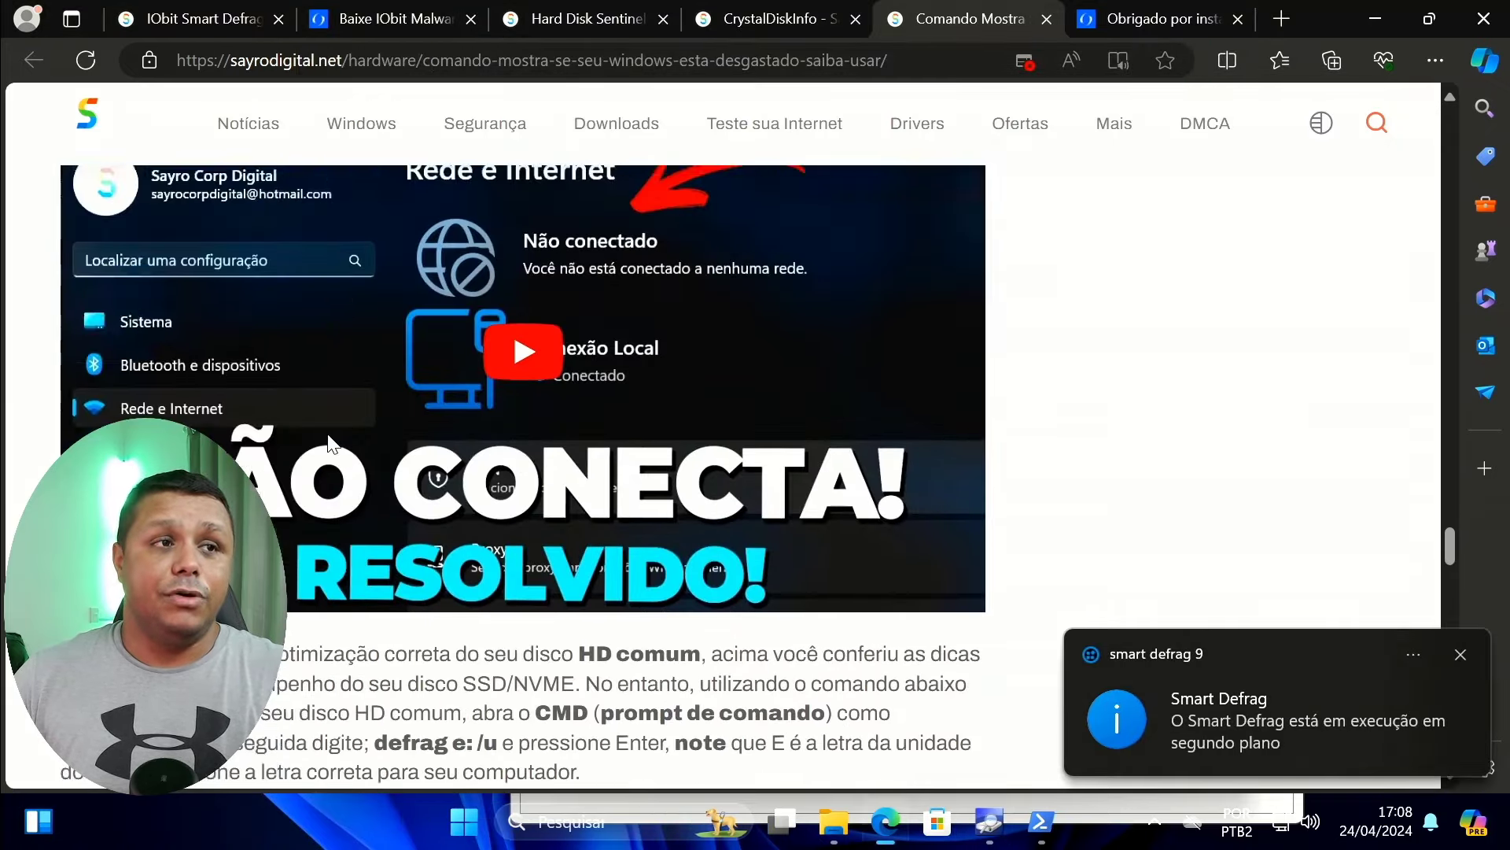
{"action": "scroll", "coordinate": [329, 445], "scroll_direction": "up", "scroll_amount": 5}
{"action": "left_click_drag", "start_coordinate": [519, 499], "coordinate": [410, 501]}
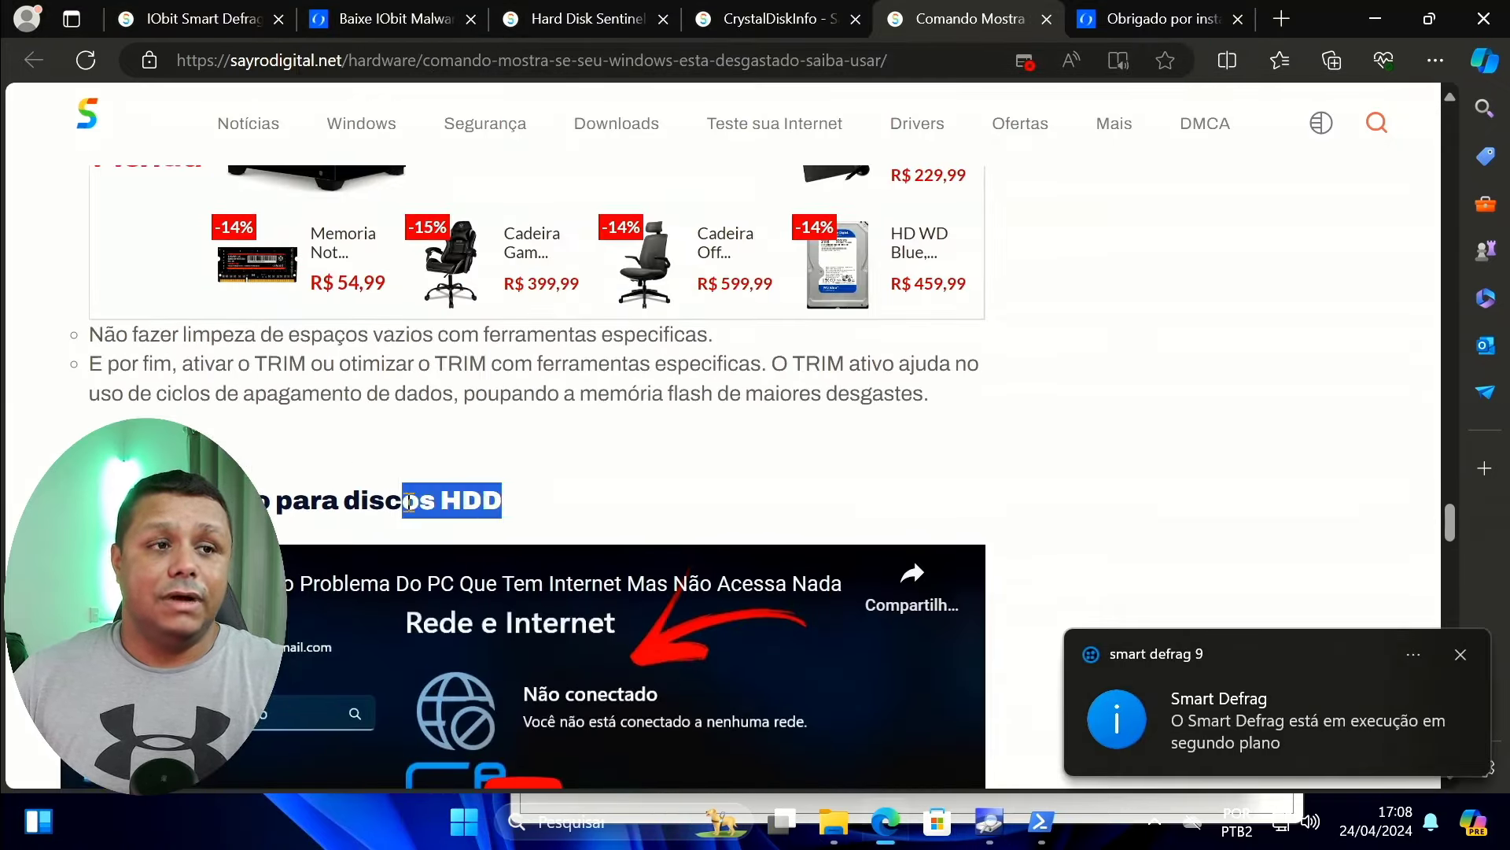
{"action": "right_click", "coordinate": [413, 499]}
{"action": "left_click", "coordinate": [489, 422]}
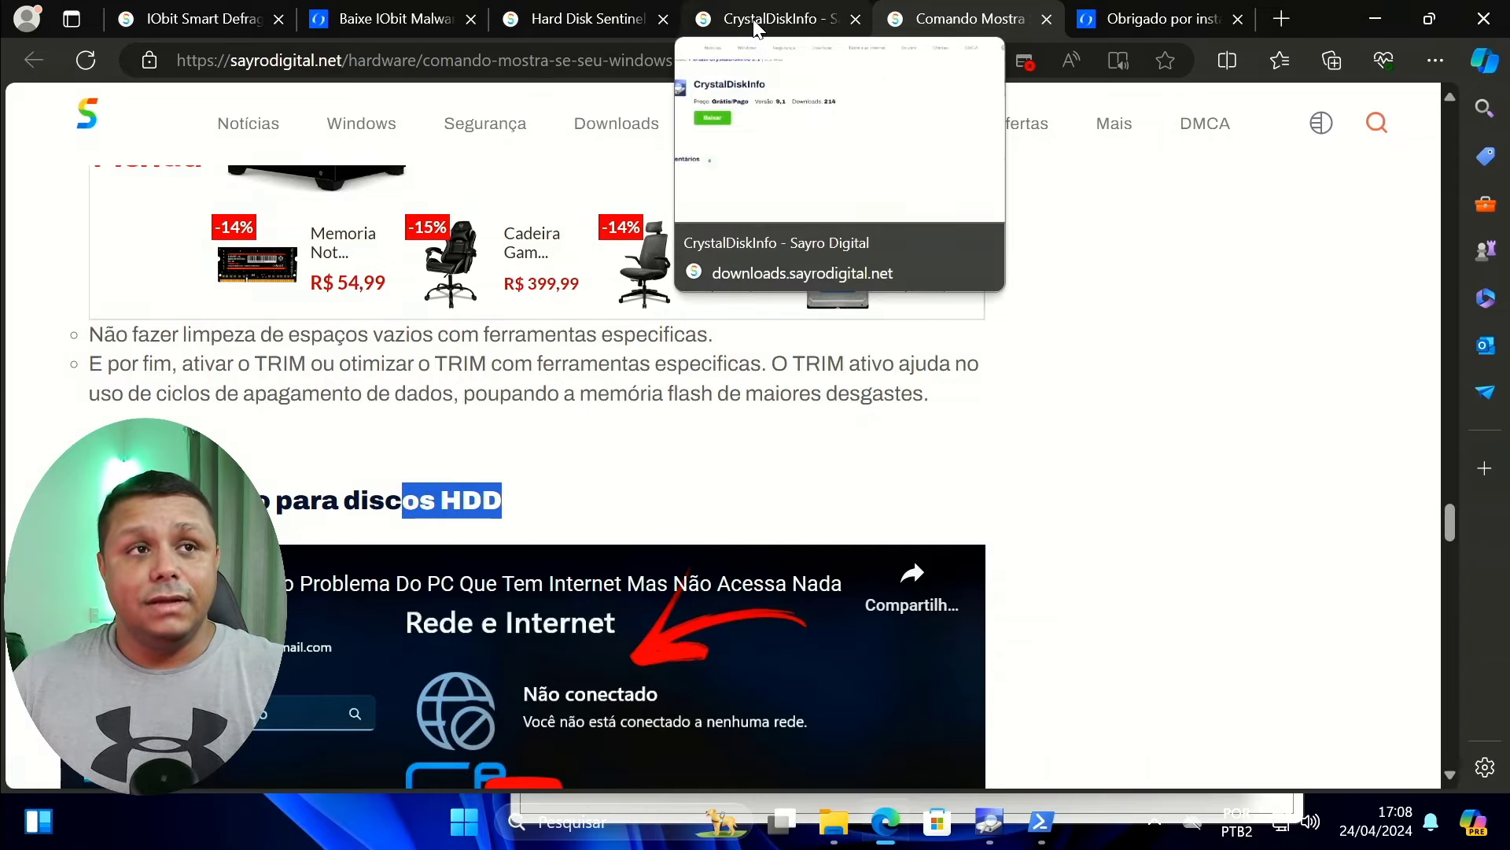
Step: Revisit the download pages of CrystalDiskInfo, Hard Disk Sentinel and IObit Smart Defrag
{"action": "left_click", "coordinate": [739, 17]}
{"action": "left_click", "coordinate": [599, 21]}
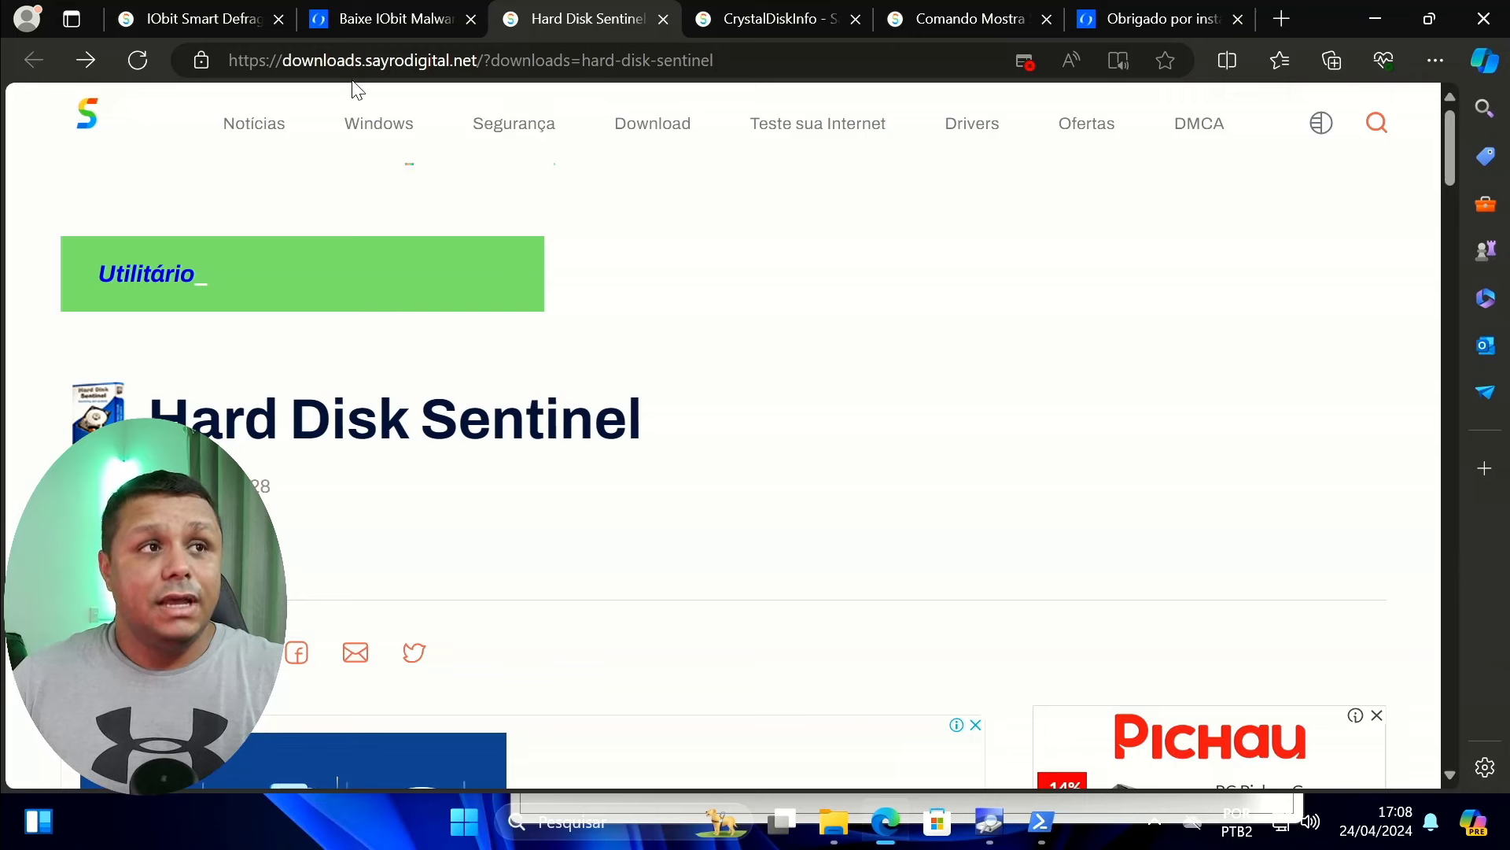
{"action": "left_click", "coordinate": [239, 21]}
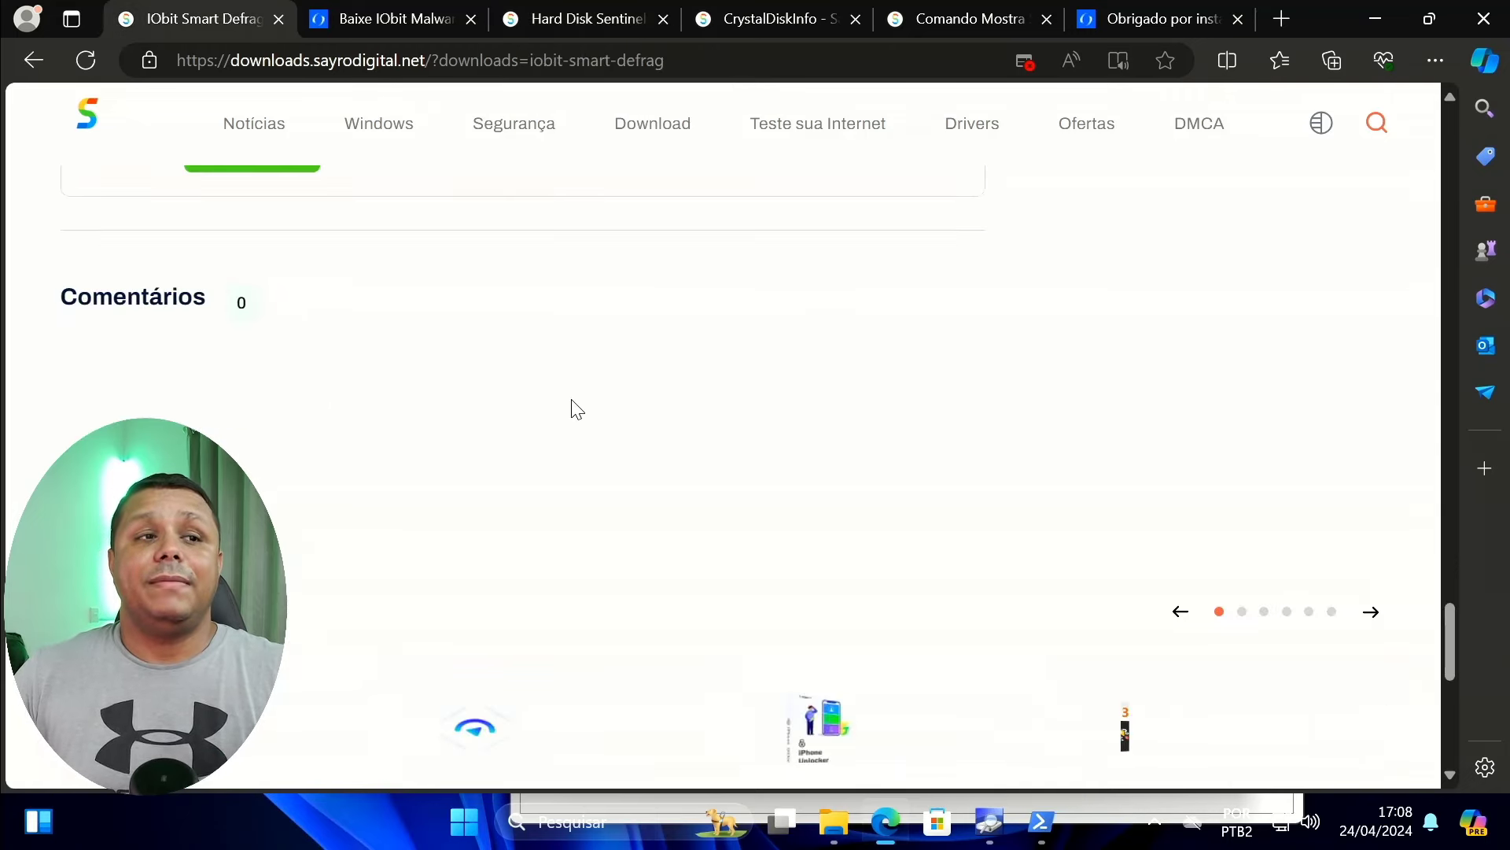
Step: Minimize the browser and close the PowerShell window
{"action": "left_click", "coordinate": [1375, 18]}
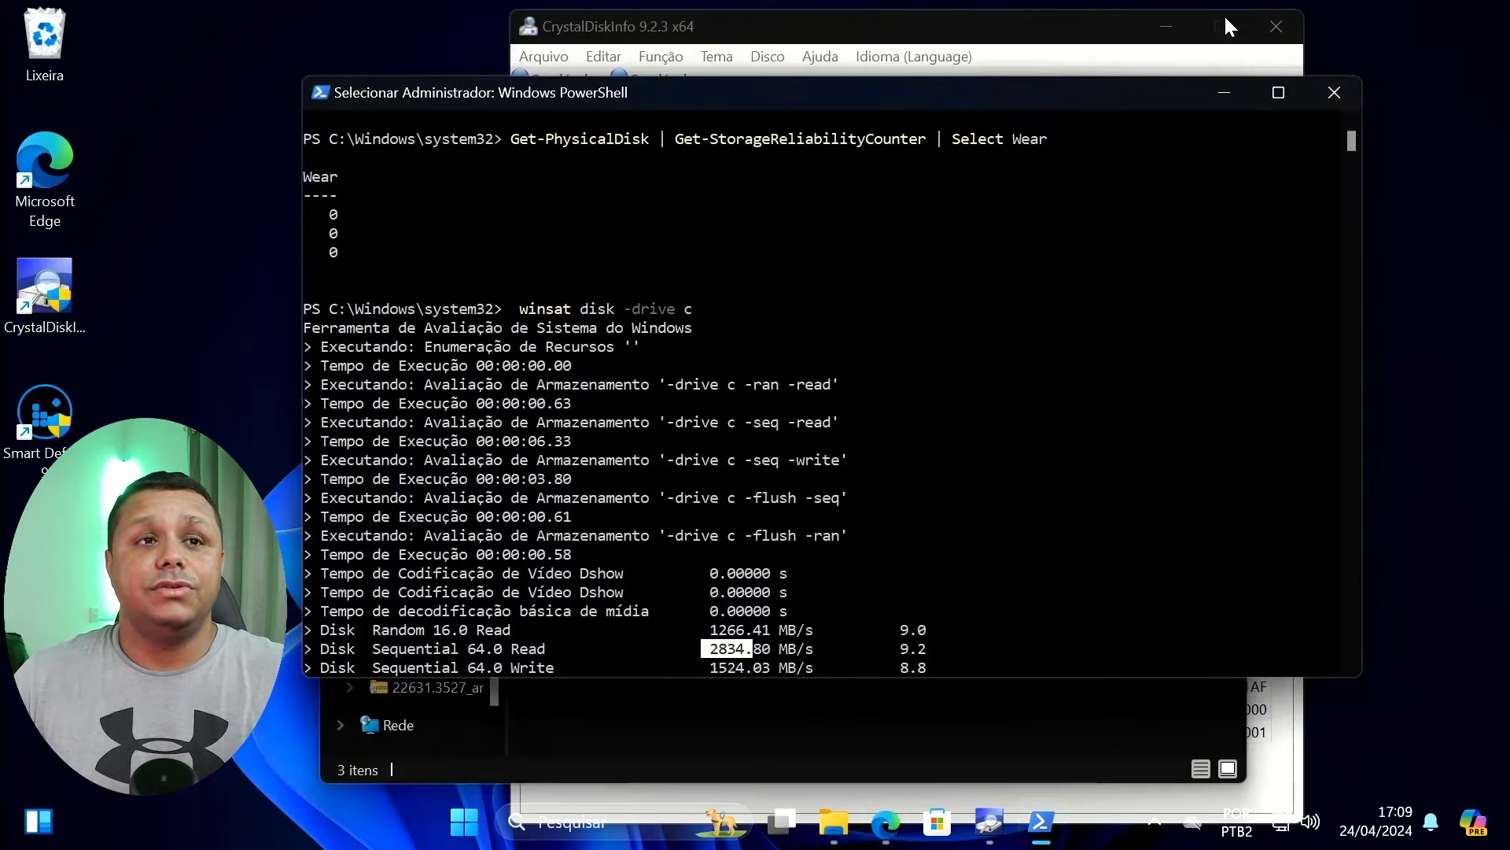
{"action": "left_click", "coordinate": [1340, 83]}
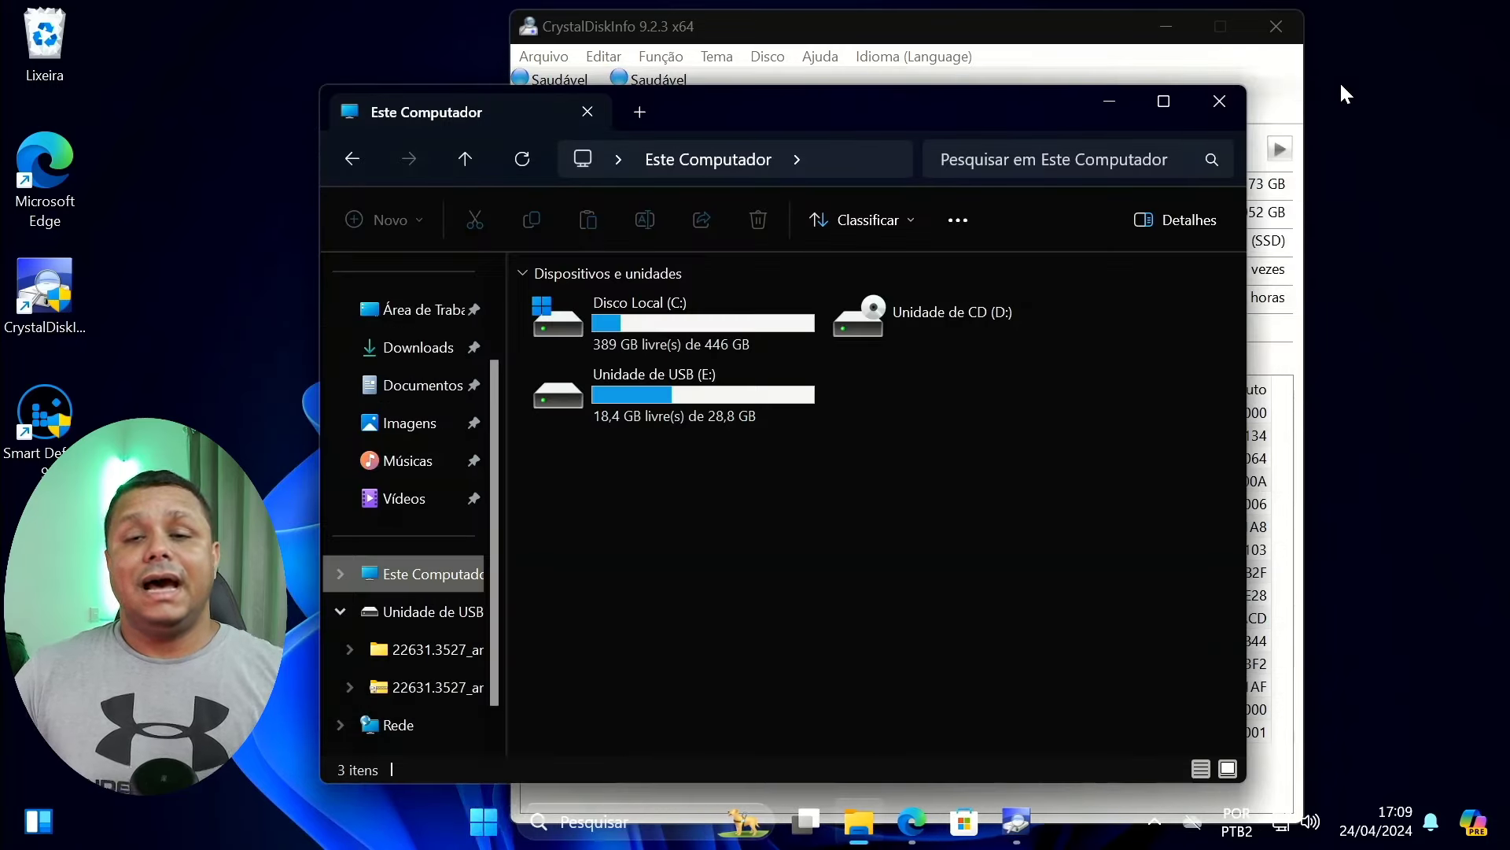